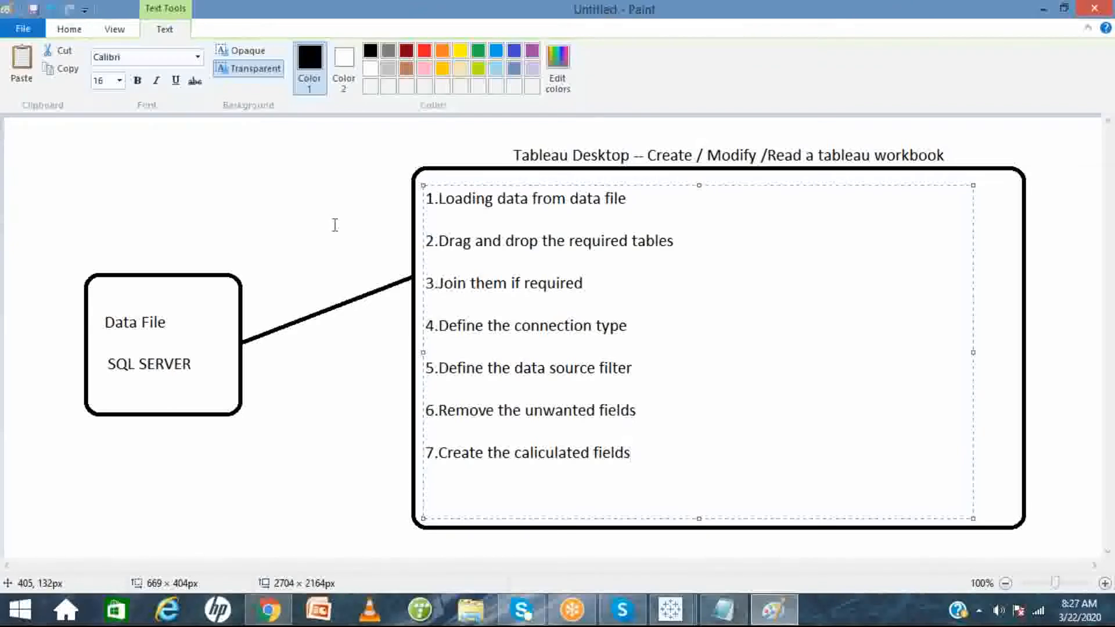
- Switch to Tableau and add the Orders sheet and the Returns sheet to the data source canvas so that they are joined
{"action": "key", "text": "alt+Tab"}
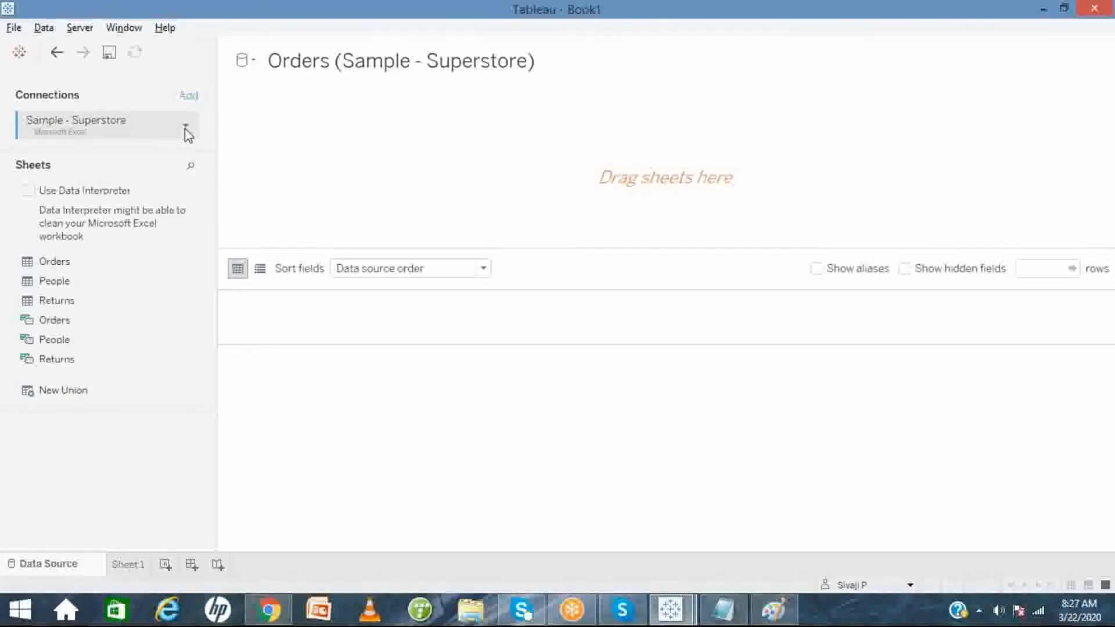
{"action": "key", "text": "alt+Tab"}
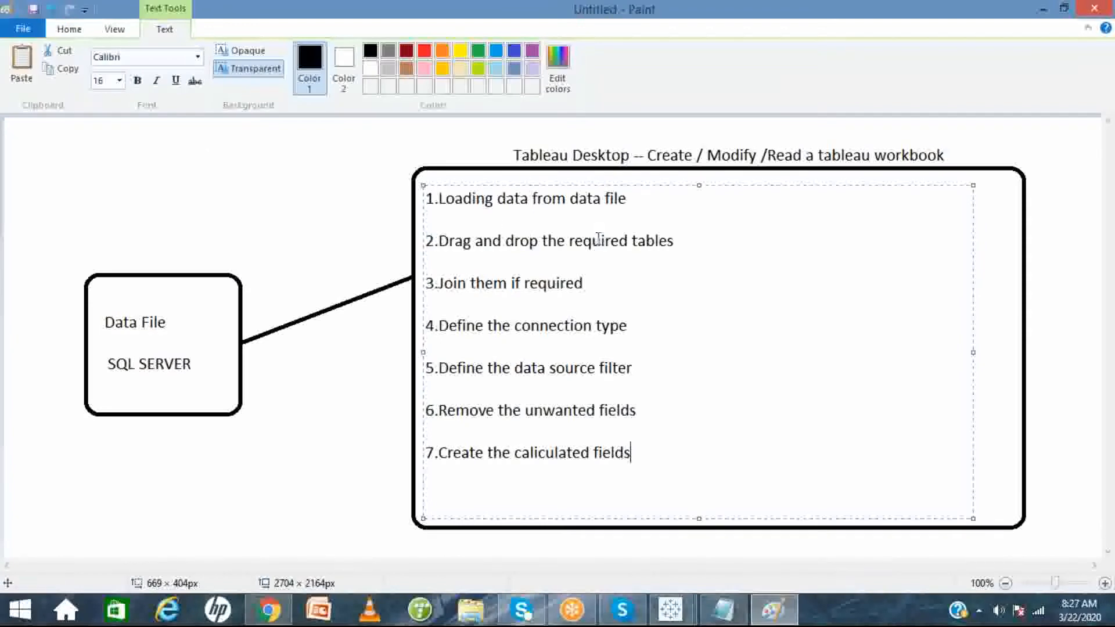
{"action": "key", "text": "alt+Tab"}
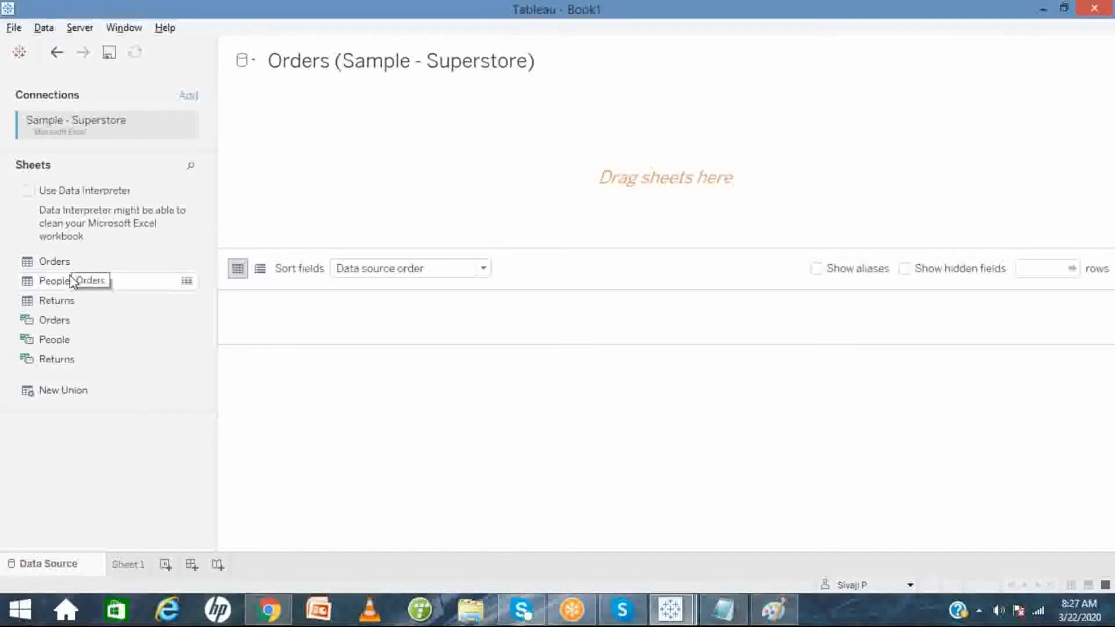
{"action": "left_click_drag", "start_coordinate": [69, 269], "coordinate": [264, 227]}
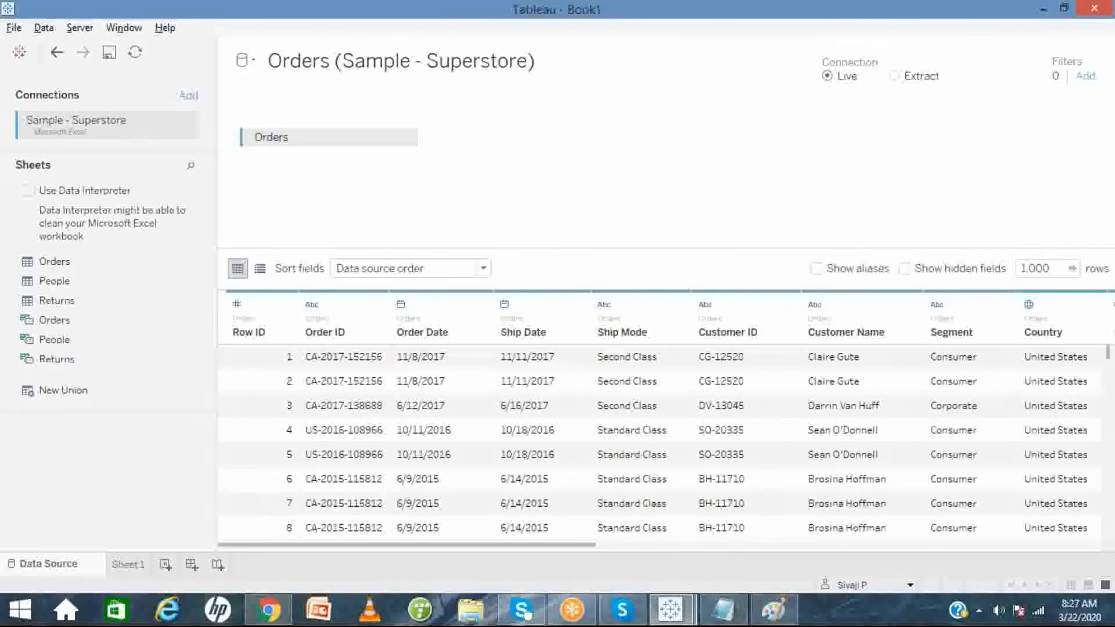
{"action": "left_click_drag", "start_coordinate": [122, 300], "coordinate": [612, 134]}
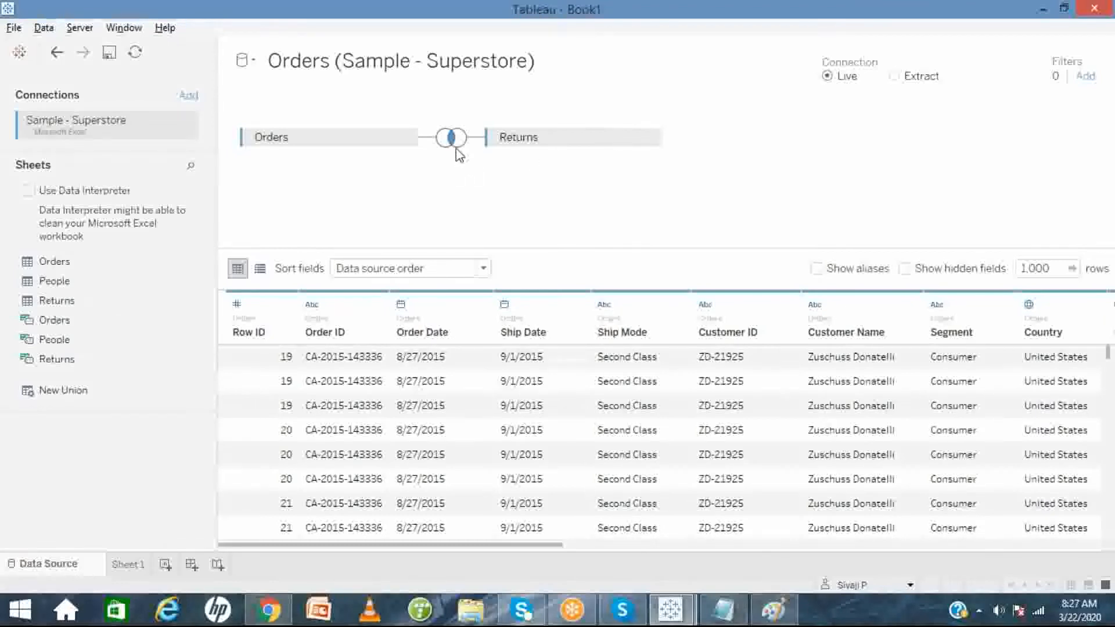
{"action": "mouse_move", "coordinate": [463, 167]}
- Switch to Paint and append "---" to the note line "3.Join them if required"
{"action": "key", "text": "alt+Tab"}
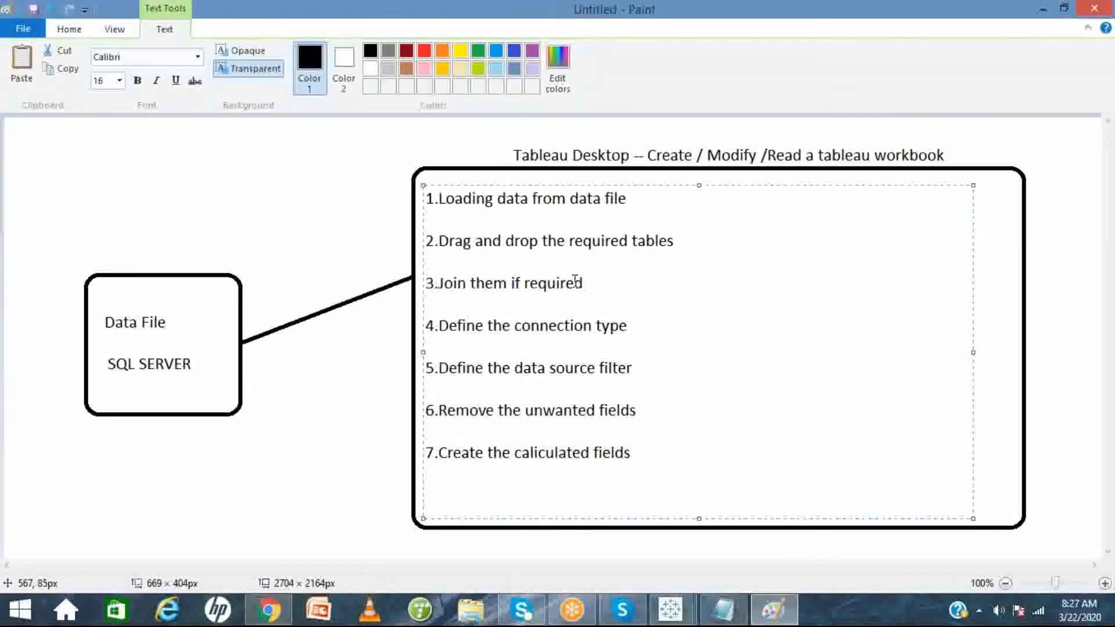
{"action": "left_click", "coordinate": [599, 283]}
{"action": "type", "text": "--"}
- Return to Tableau, remove the existing clause of the Orders–Returns inner join, and recreate it as Order ID = Order ID (Returns)
{"action": "key", "text": "alt+Tab"}
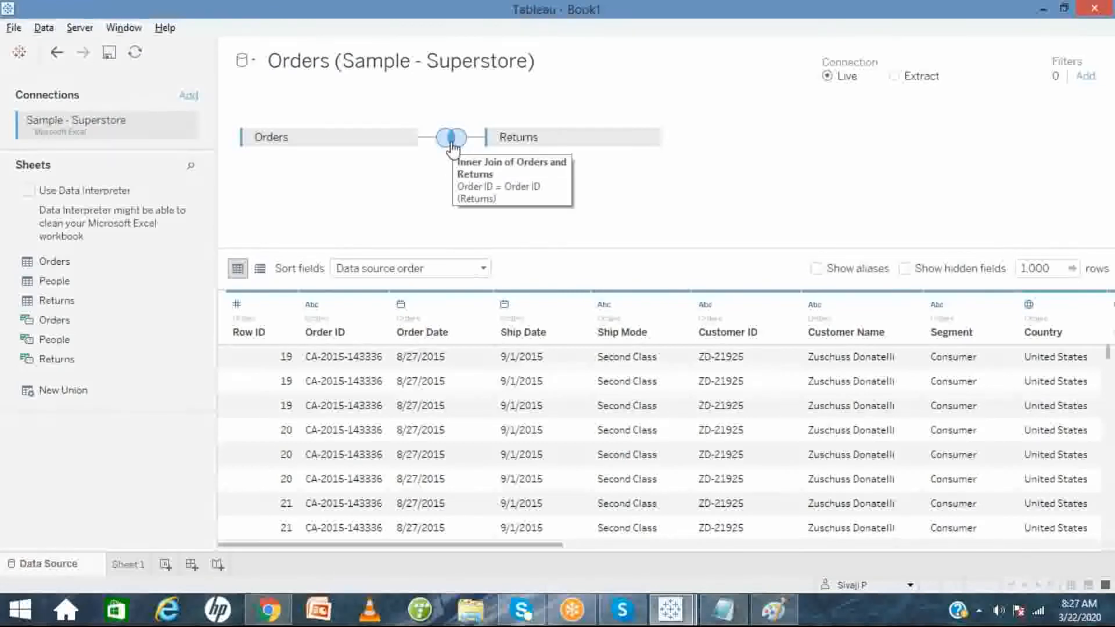
{"action": "left_click", "coordinate": [452, 140]}
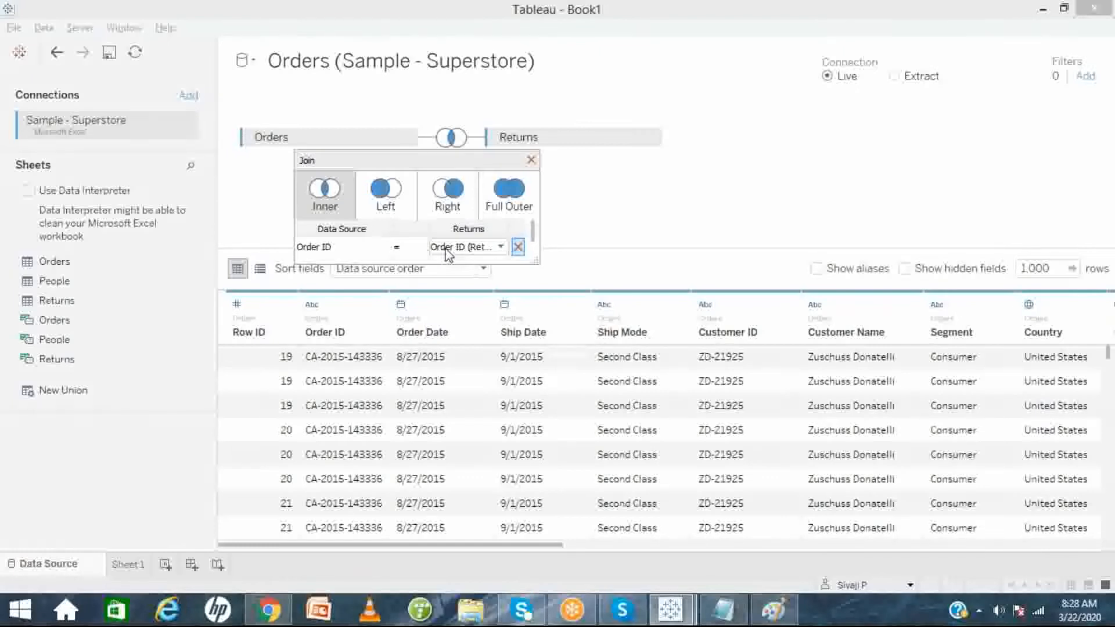
{"action": "left_click", "coordinate": [518, 248]}
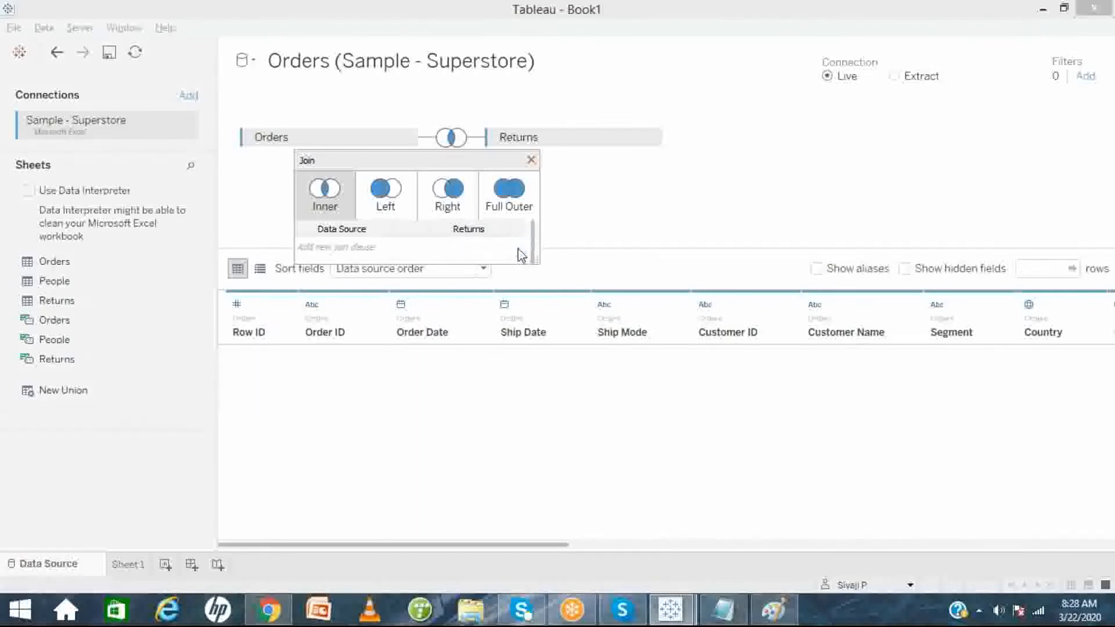
{"action": "left_click", "coordinate": [423, 259]}
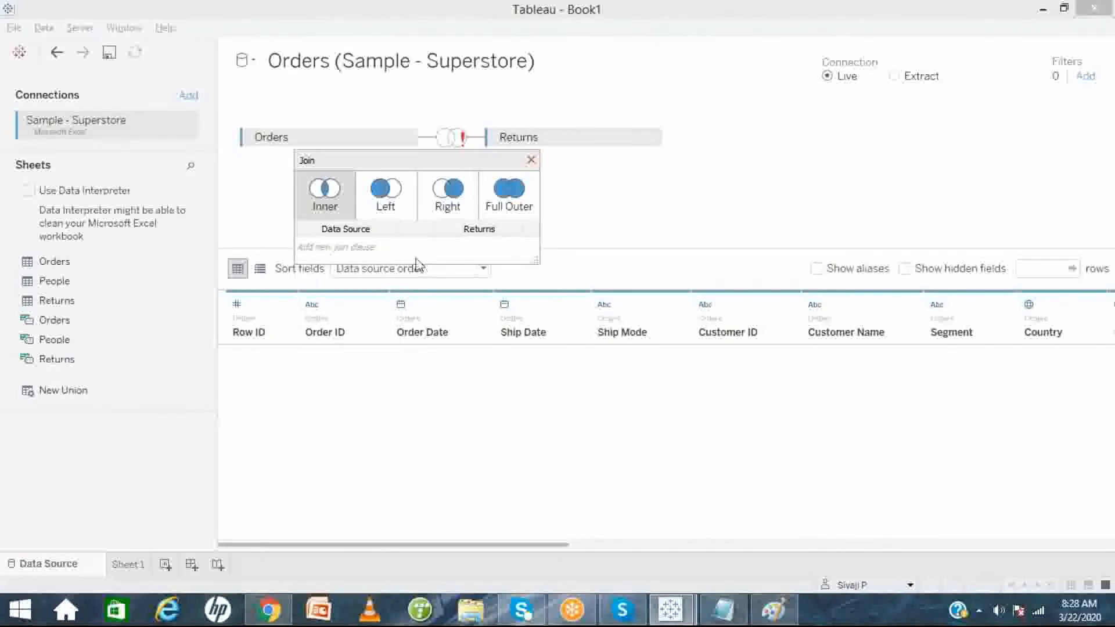
{"action": "left_click", "coordinate": [387, 248]}
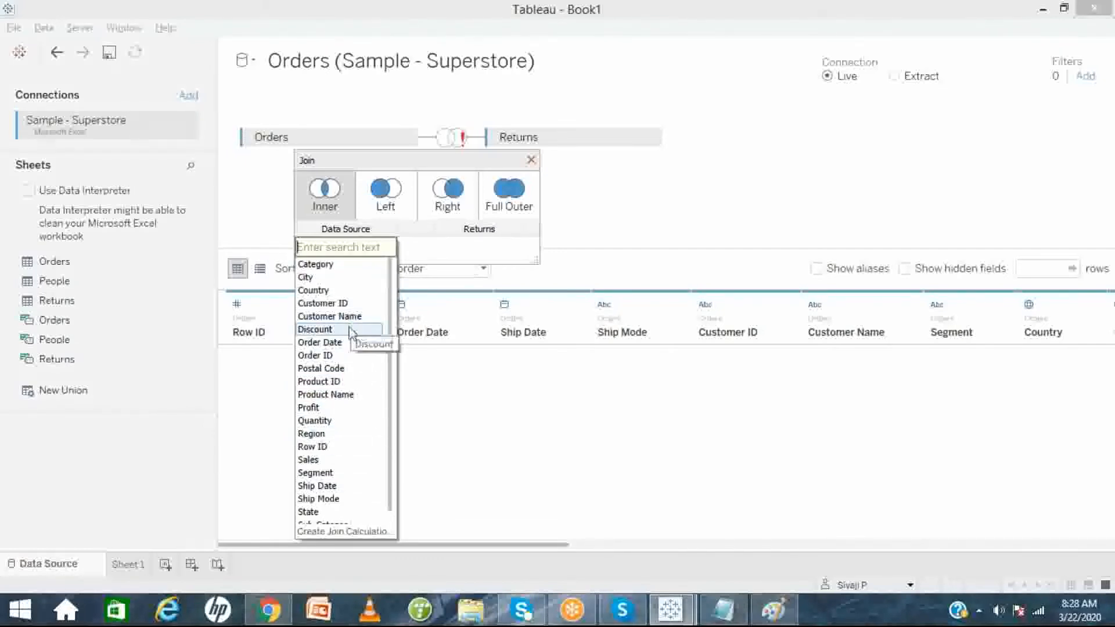
{"action": "left_click", "coordinate": [341, 356]}
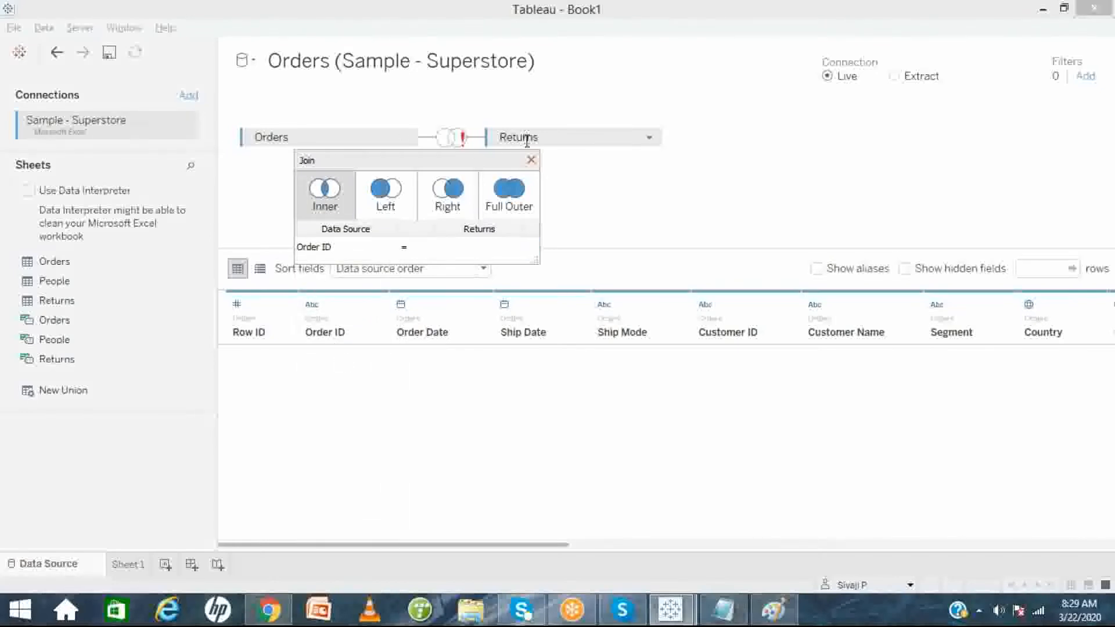
{"action": "mouse_move", "coordinate": [503, 252]}
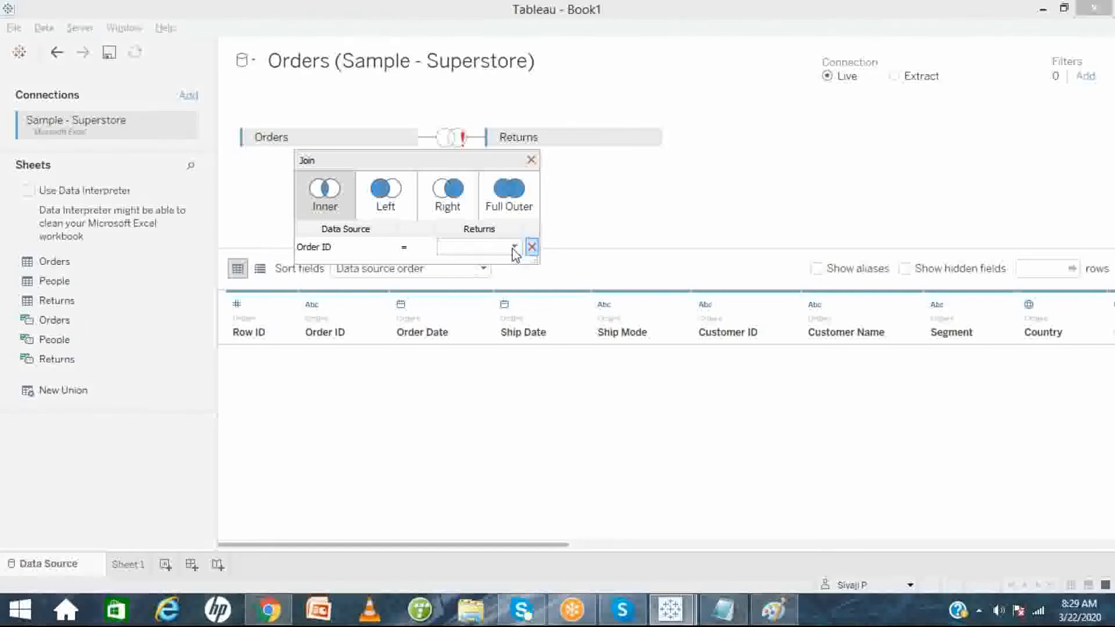
{"action": "left_click", "coordinate": [515, 249]}
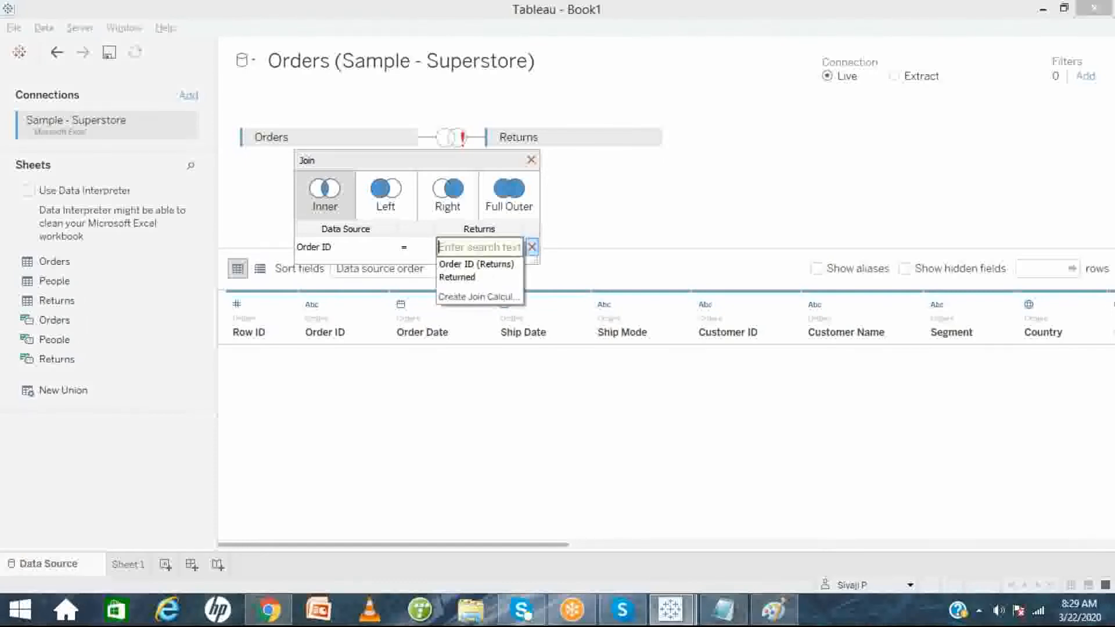
{"action": "left_click", "coordinate": [509, 268]}
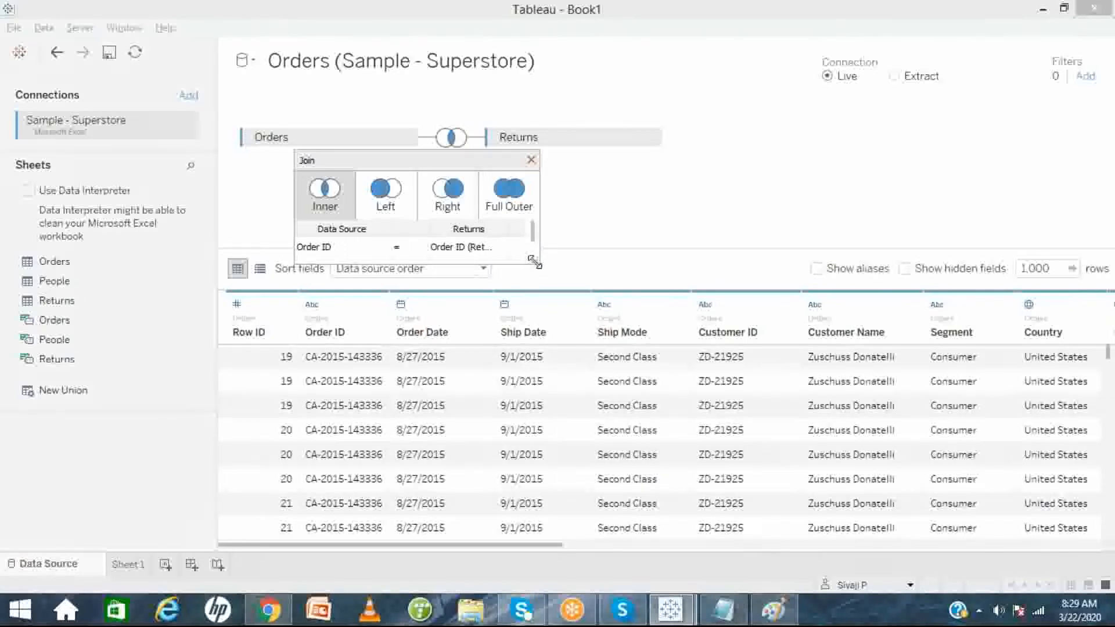
- Enlarge the Join dialog and try to add a second join clause on the Discount field of the data source
{"action": "left_click_drag", "start_coordinate": [533, 262], "coordinate": [535, 293]}
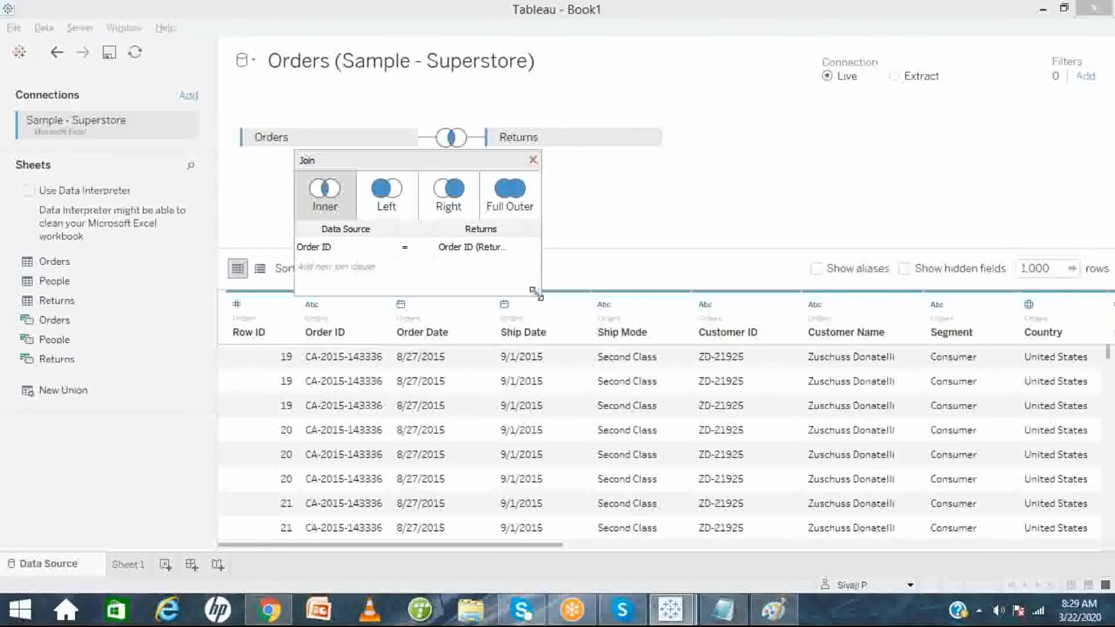
{"action": "left_click", "coordinate": [389, 268]}
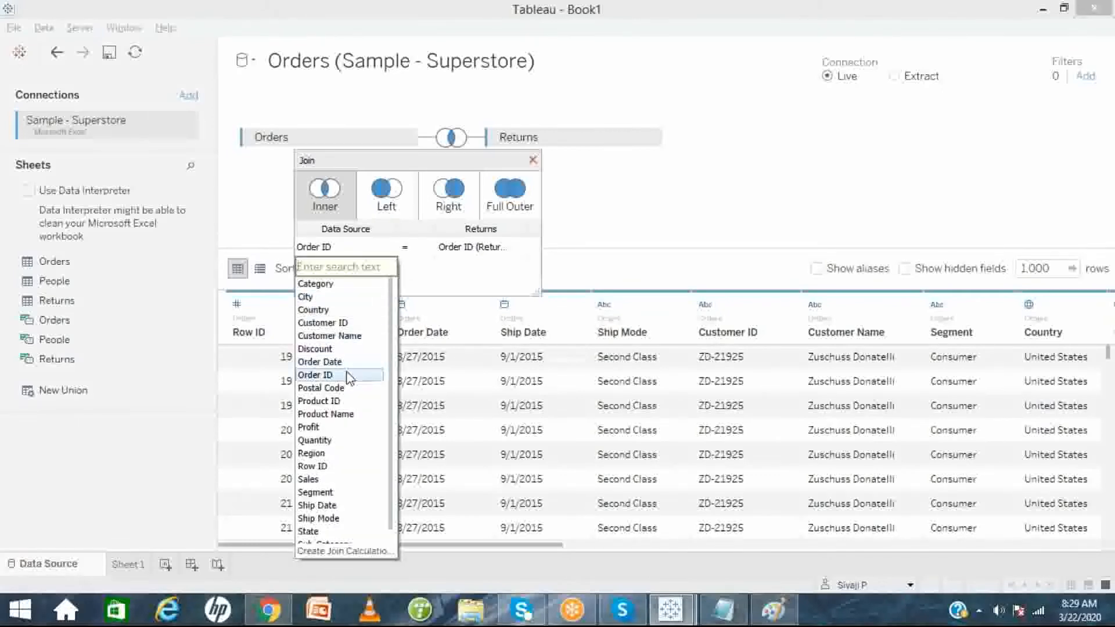
{"action": "left_click", "coordinate": [347, 349]}
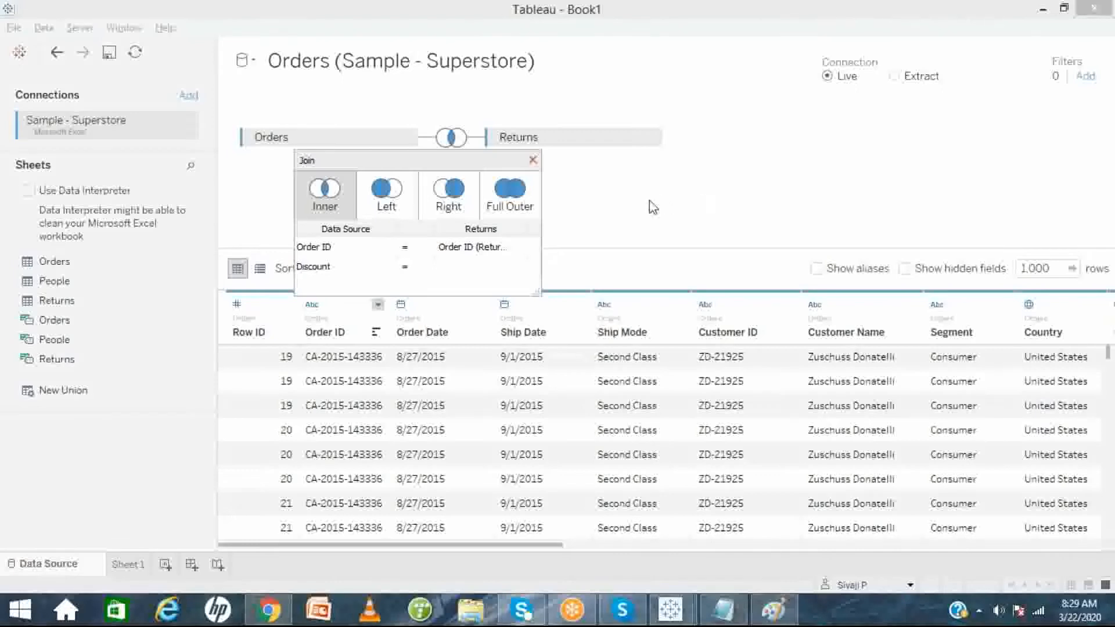
- Check the notes in Paint, then return to Tableau and change the Orders–Returns join type to Left
{"action": "left_click", "coordinate": [774, 610]}
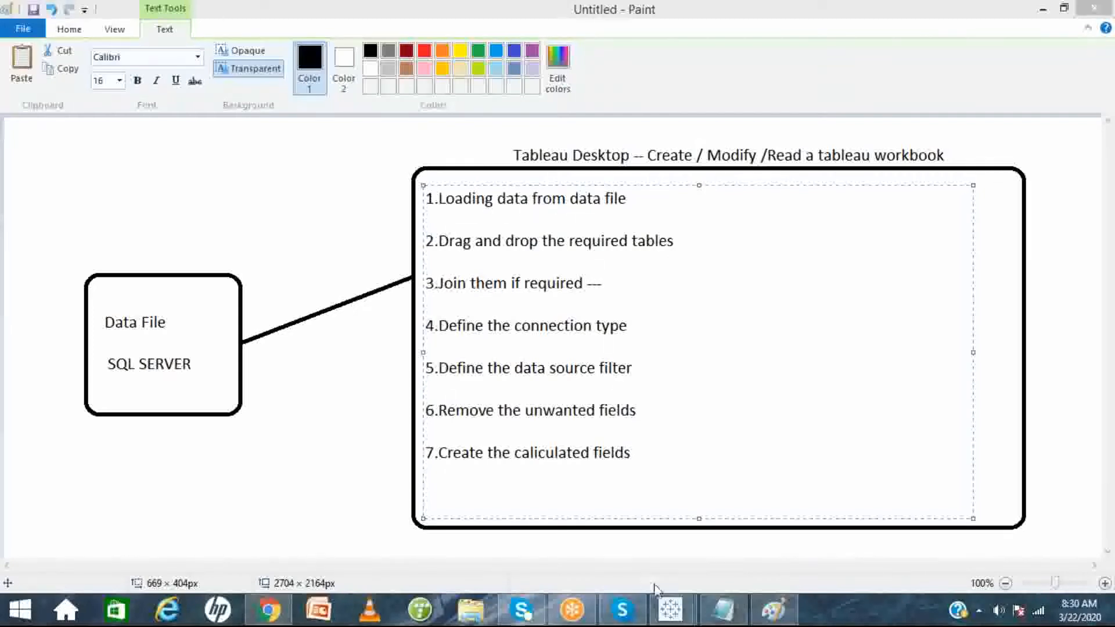
{"action": "mouse_move", "coordinate": [670, 615]}
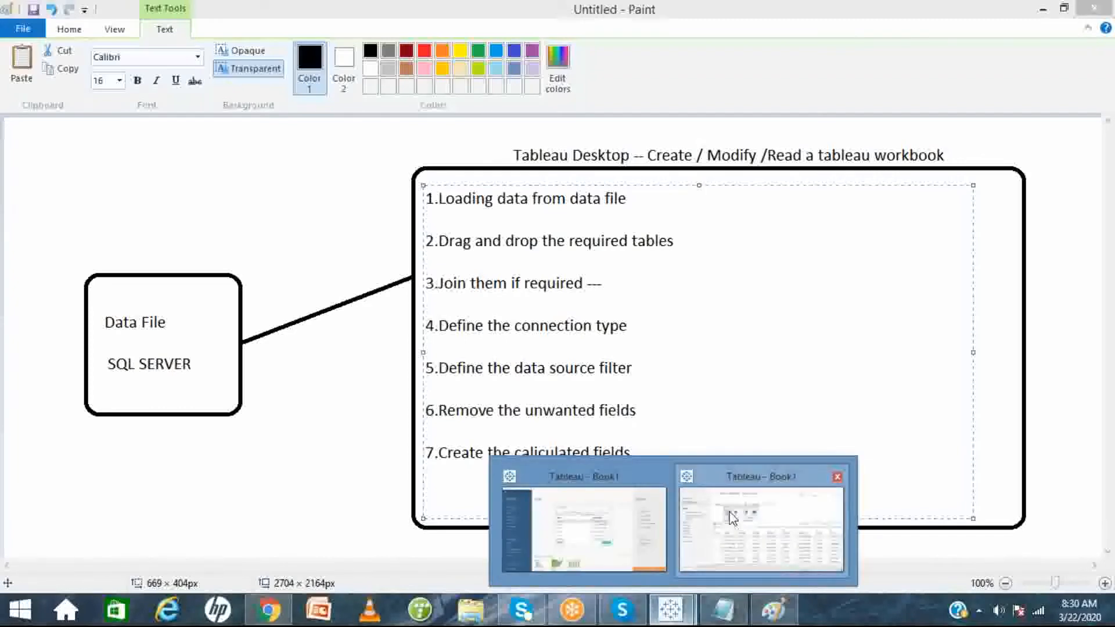
{"action": "left_click", "coordinate": [761, 523]}
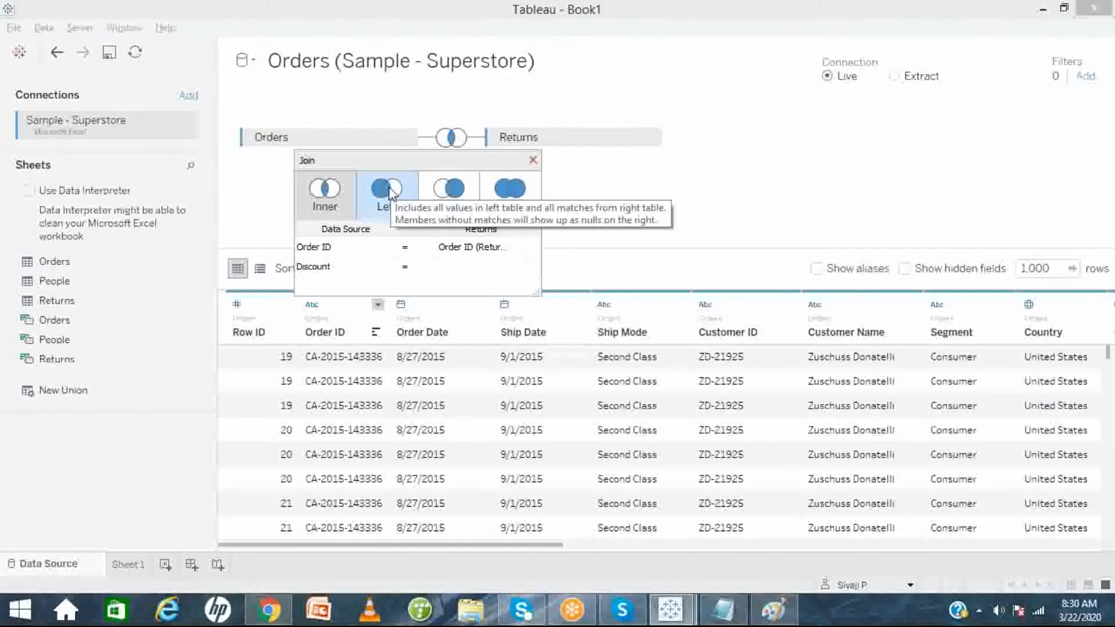
{"action": "left_click", "coordinate": [409, 198]}
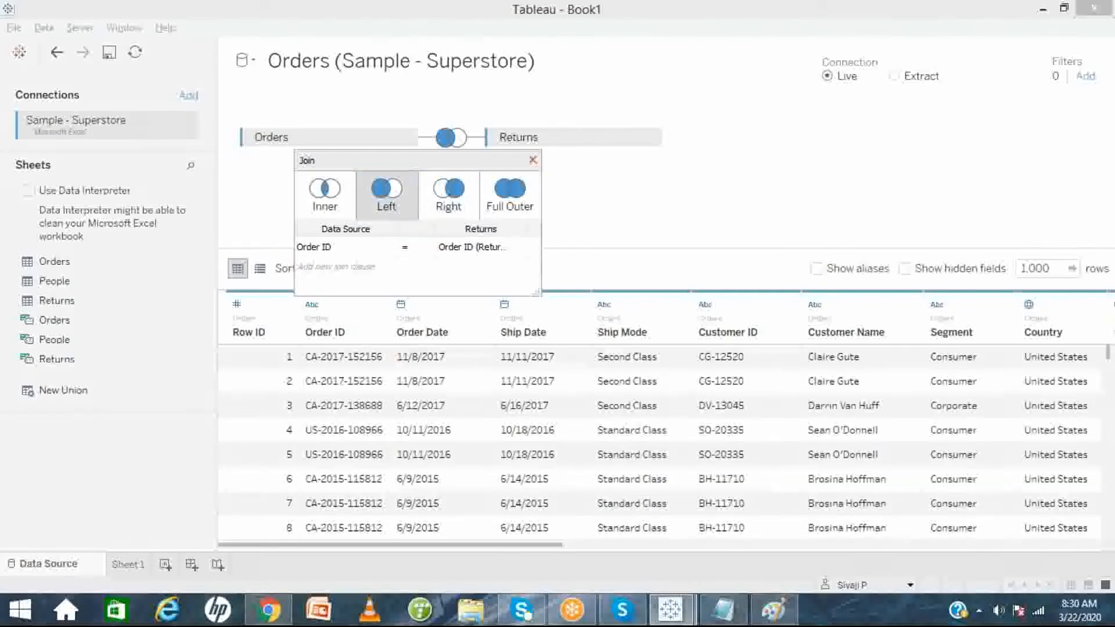
- Delete the left join's clause and define it again as Order ID = Order ID (Returns)
{"action": "mouse_move", "coordinate": [361, 251]}
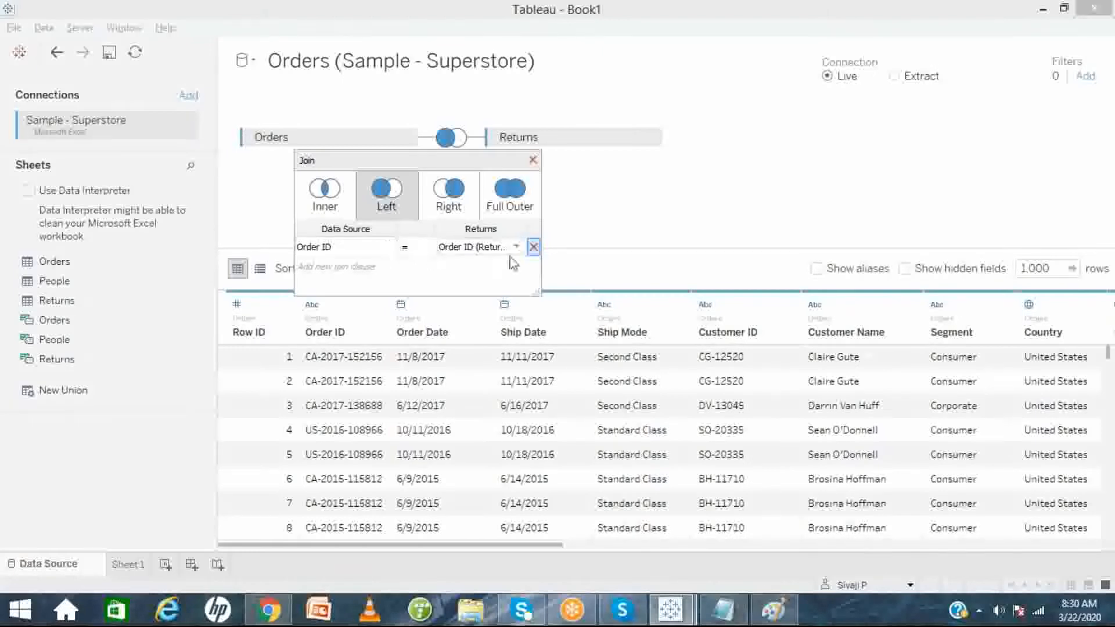
{"action": "left_click", "coordinate": [534, 249]}
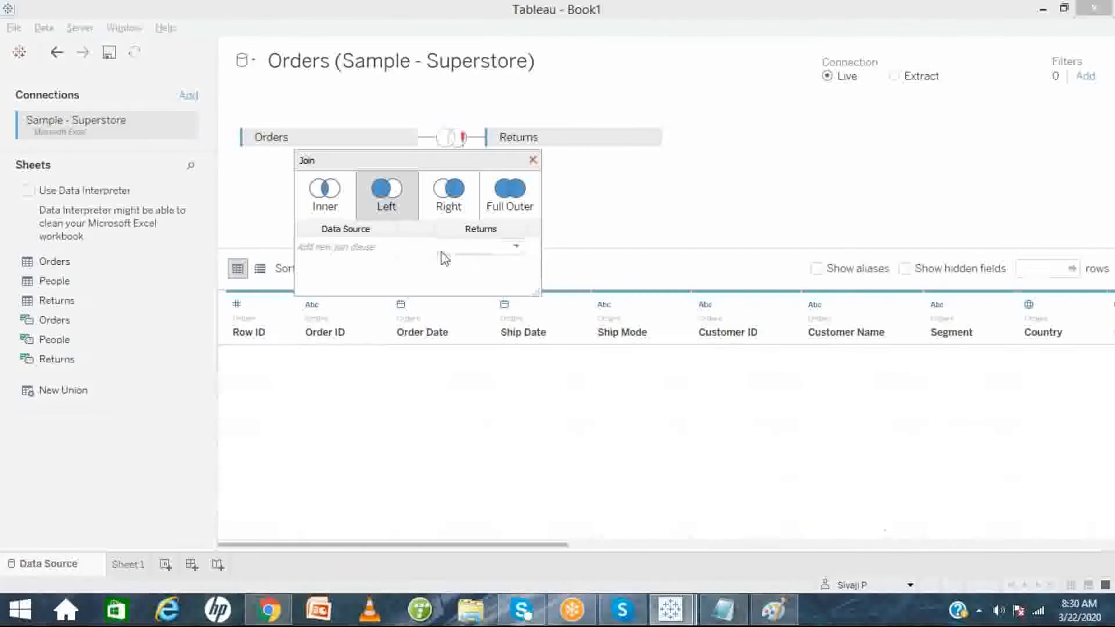
{"action": "left_click", "coordinate": [389, 247]}
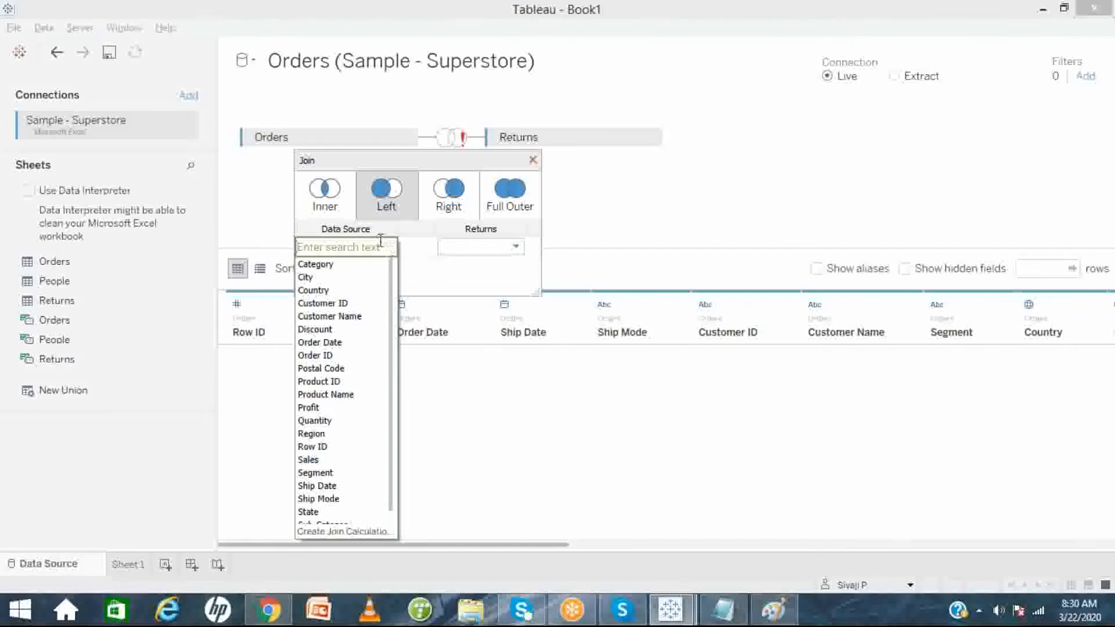
{"action": "left_click", "coordinate": [419, 283]}
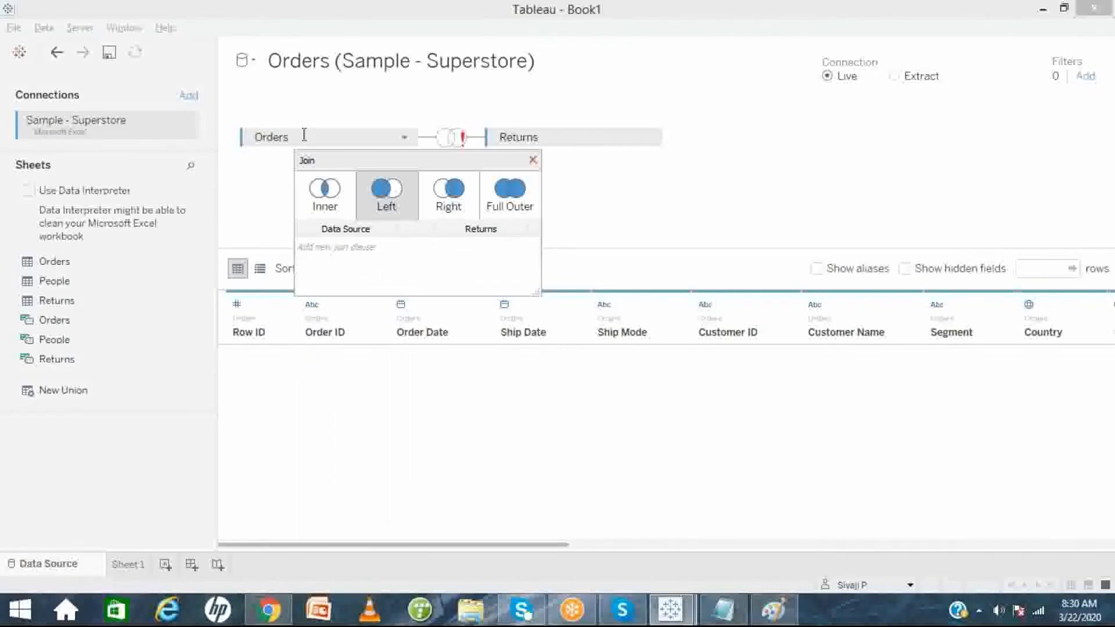
{"action": "left_click", "coordinate": [389, 248]}
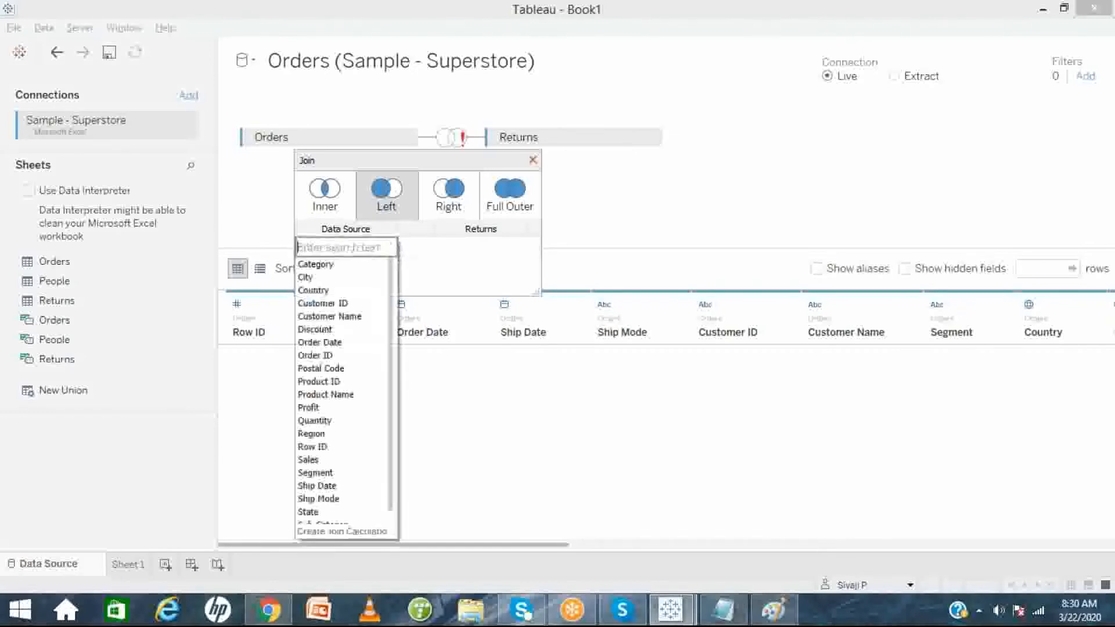
{"action": "left_click", "coordinate": [341, 356]}
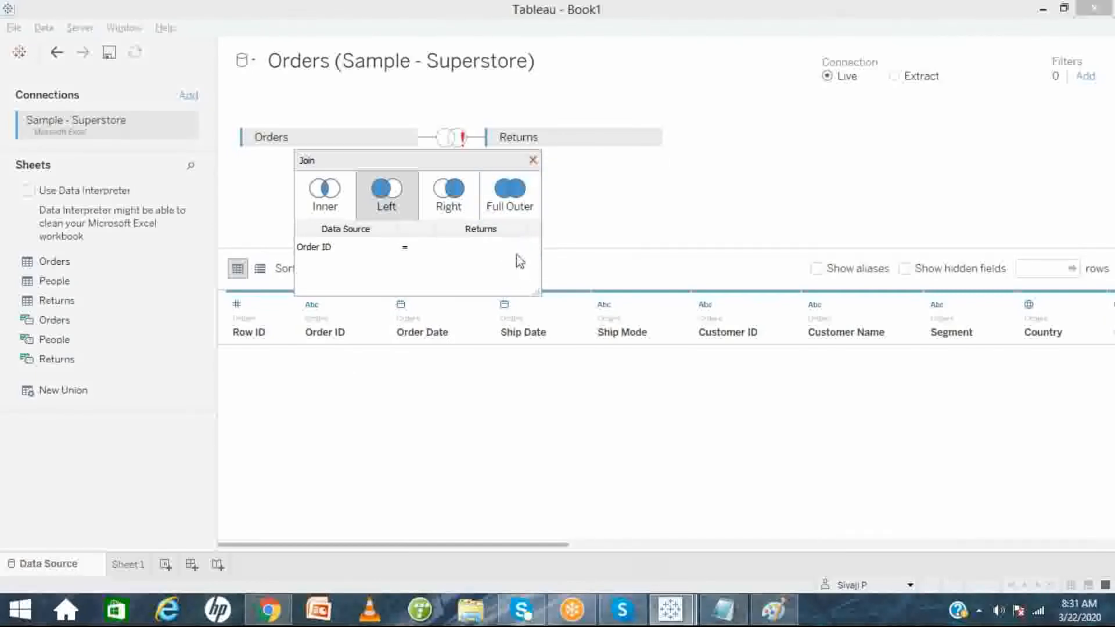
{"action": "left_click", "coordinate": [517, 248]}
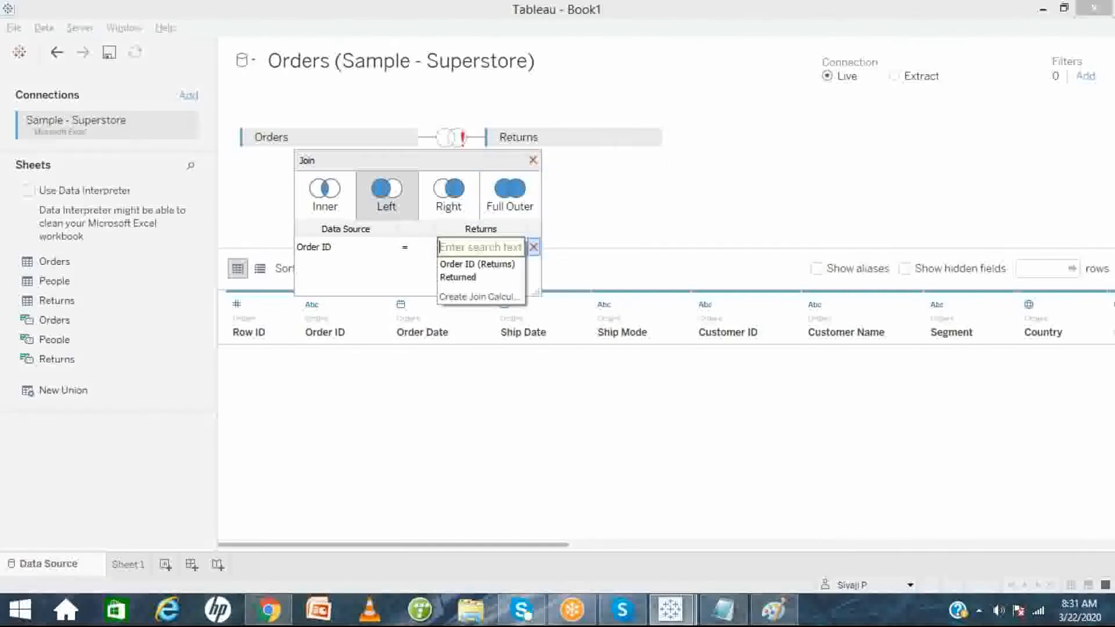
{"action": "left_click", "coordinate": [502, 265]}
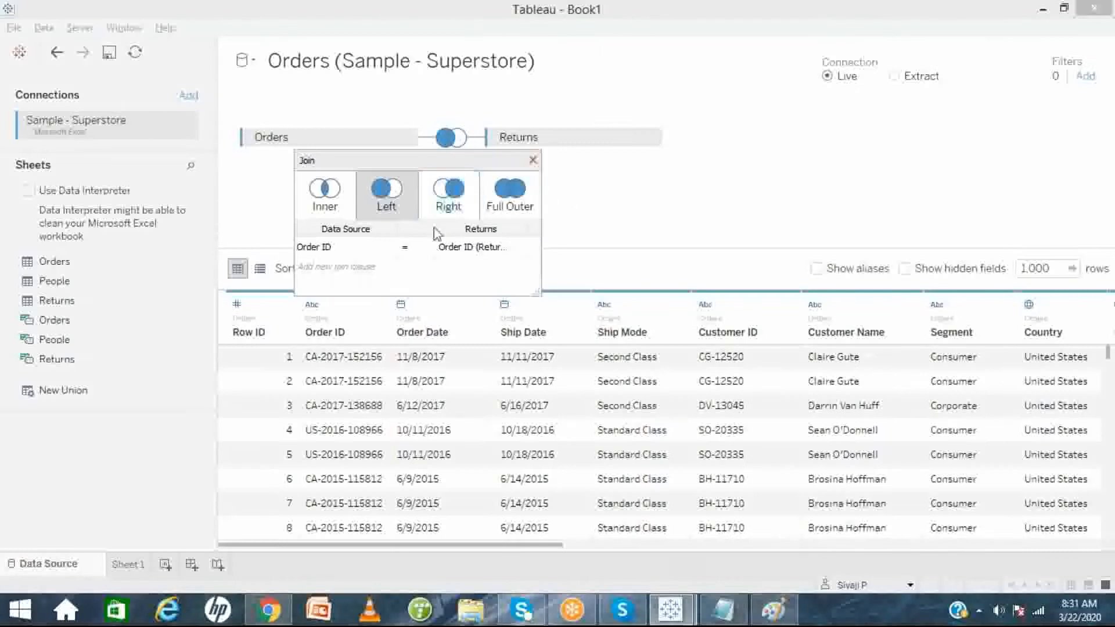
- Try a second join clause on Customer ID, then remove it and enlarge the Join dialog
{"action": "left_click", "coordinate": [387, 268]}
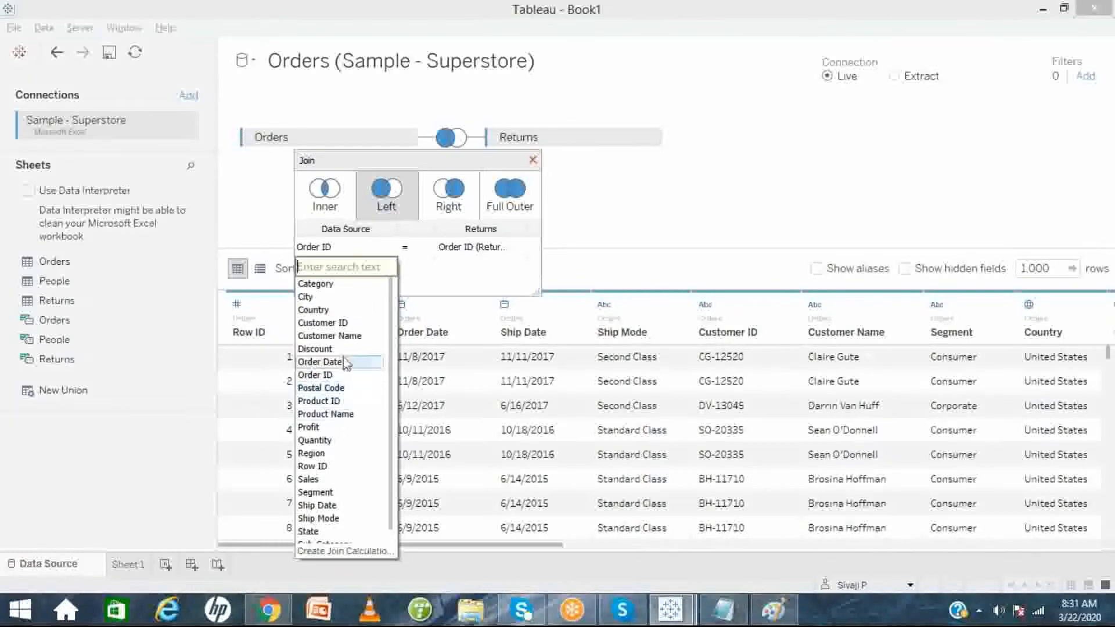
{"action": "left_click", "coordinate": [335, 323]}
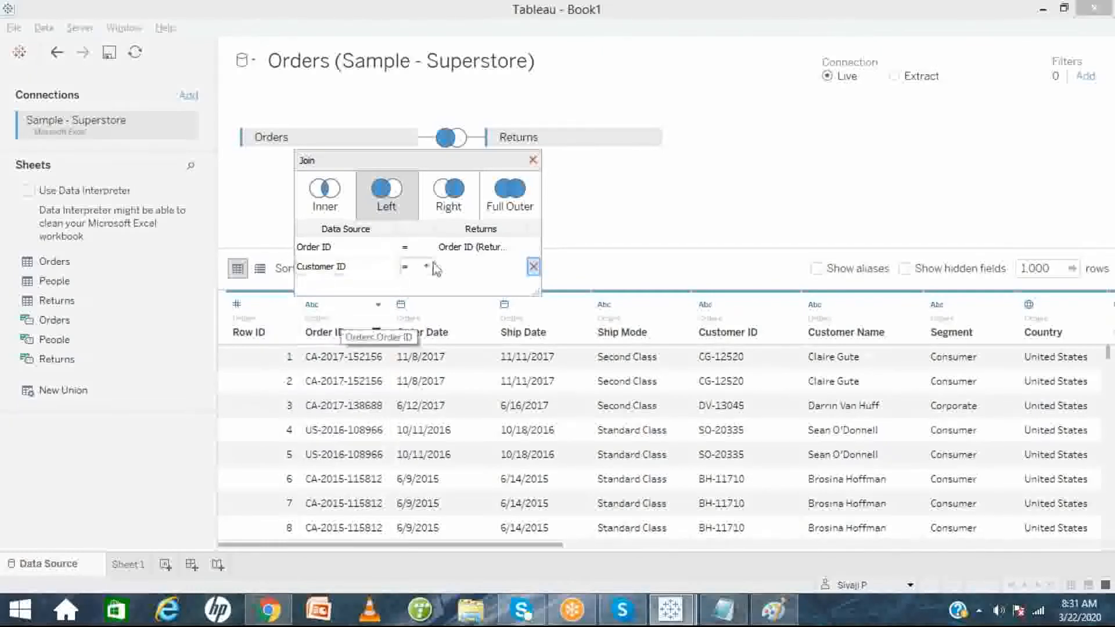
{"action": "left_click", "coordinate": [517, 270]}
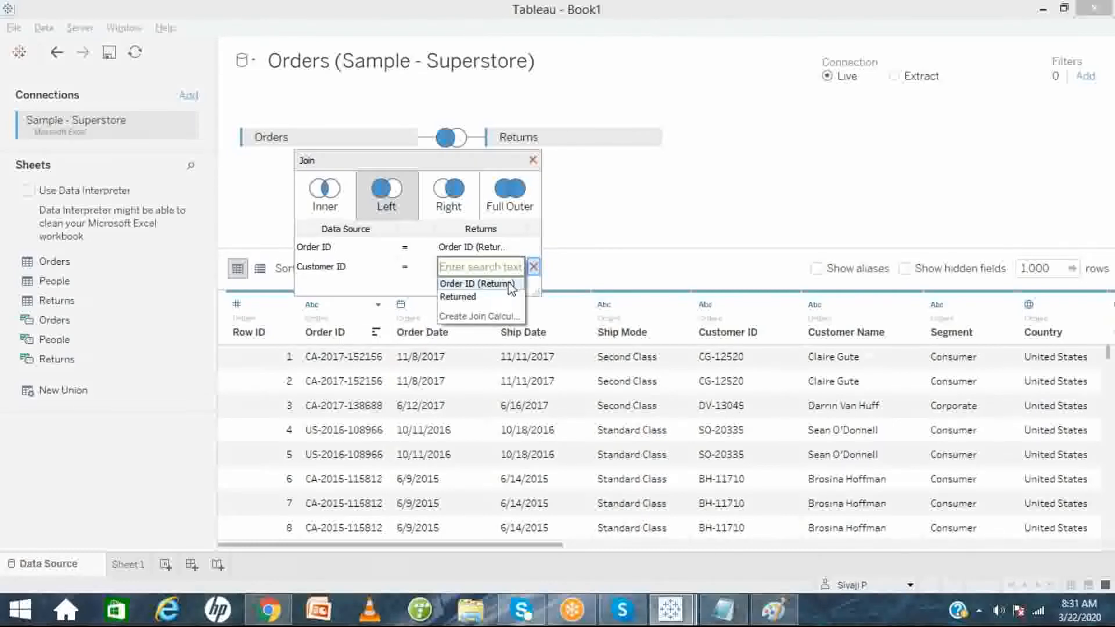
{"action": "left_click", "coordinate": [394, 292]}
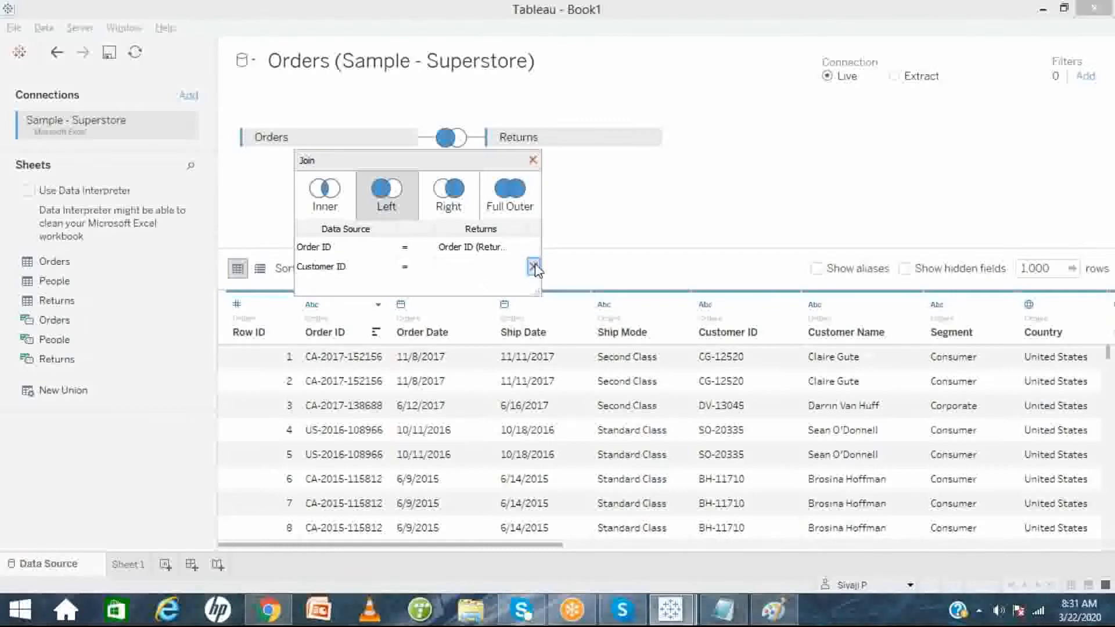
{"action": "left_click", "coordinate": [533, 267]}
{"action": "left_click_drag", "start_coordinate": [537, 295], "coordinate": [542, 337]}
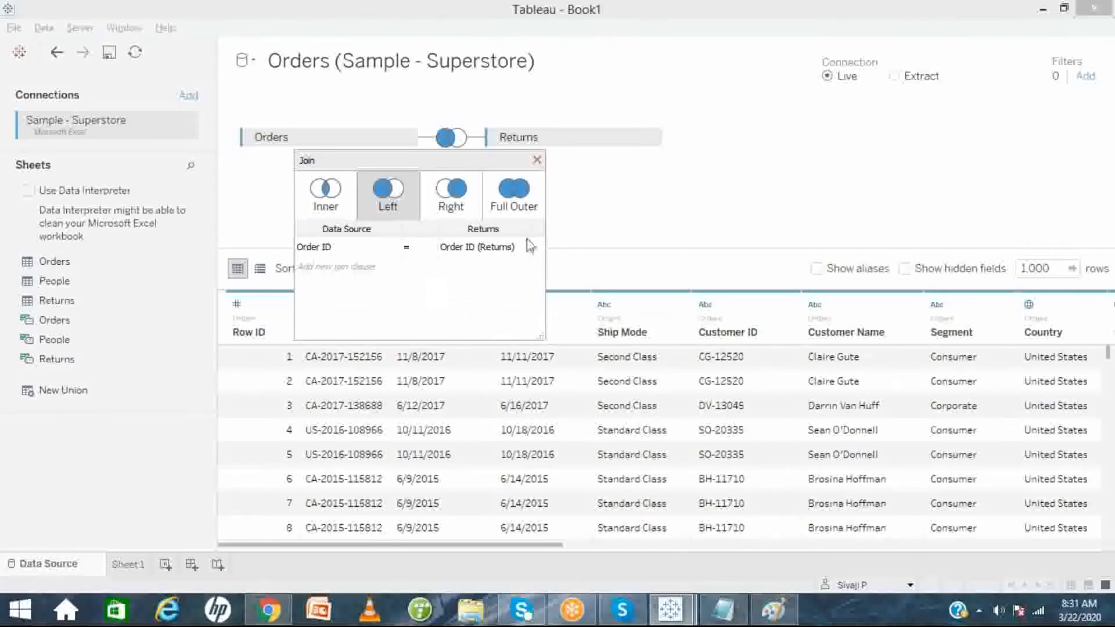
- Close the Join dialog, switch to the Paint notes and append "--- Live /Etract" to item 4, Define the connection type
{"action": "left_click", "coordinate": [537, 161]}
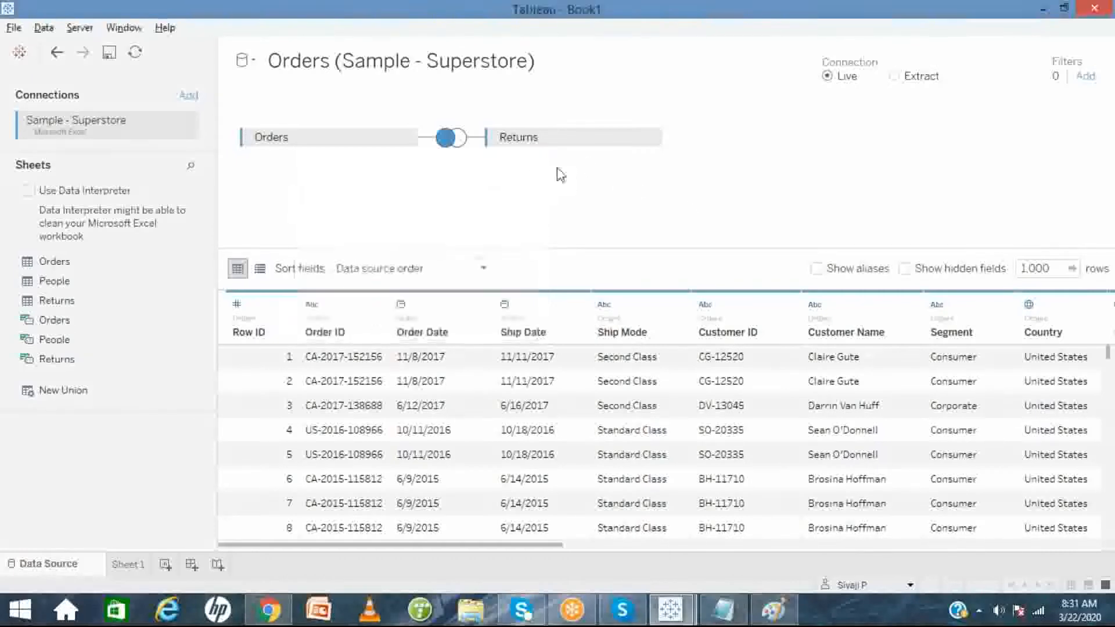
{"action": "left_click", "coordinate": [781, 611]}
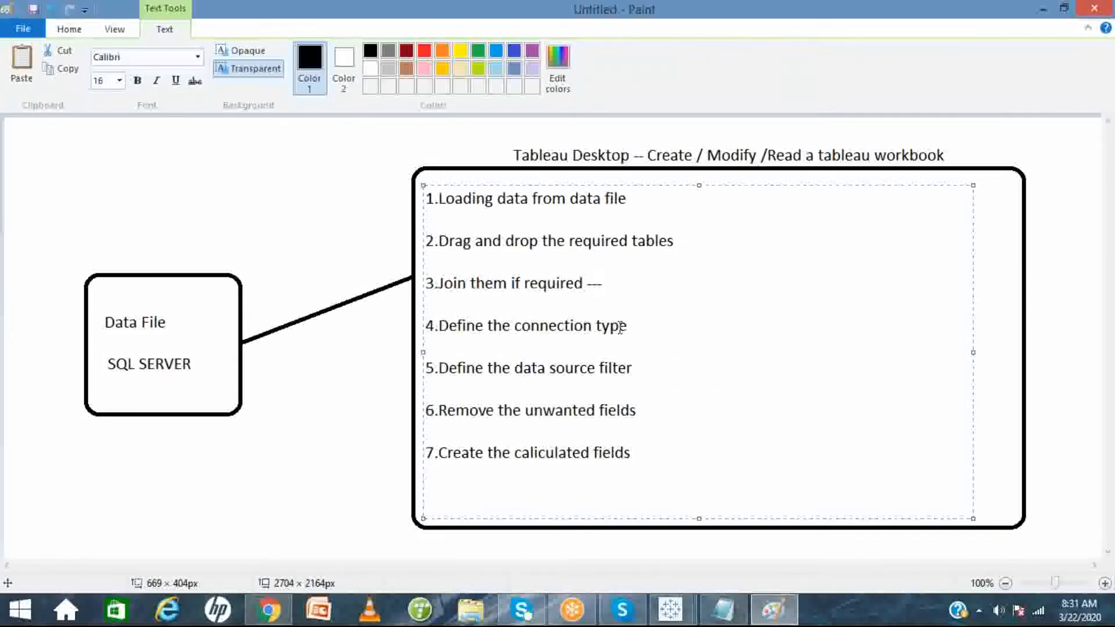
{"action": "left_click", "coordinate": [644, 328]}
{"action": "type", "text": "--- Live /E"}
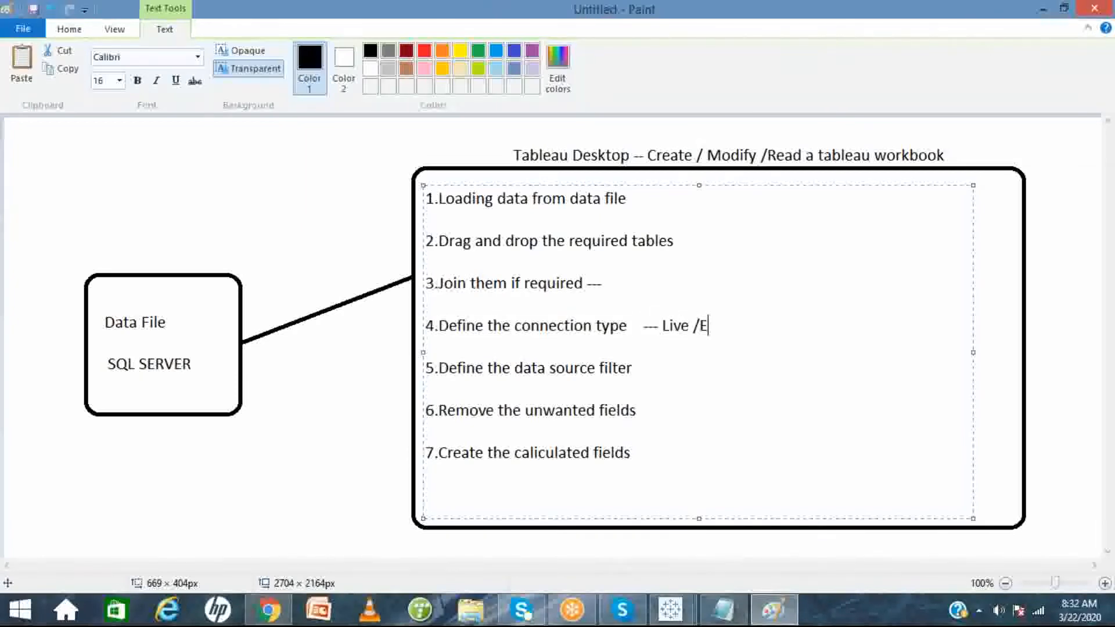
{"action": "type", "text": "tract"}
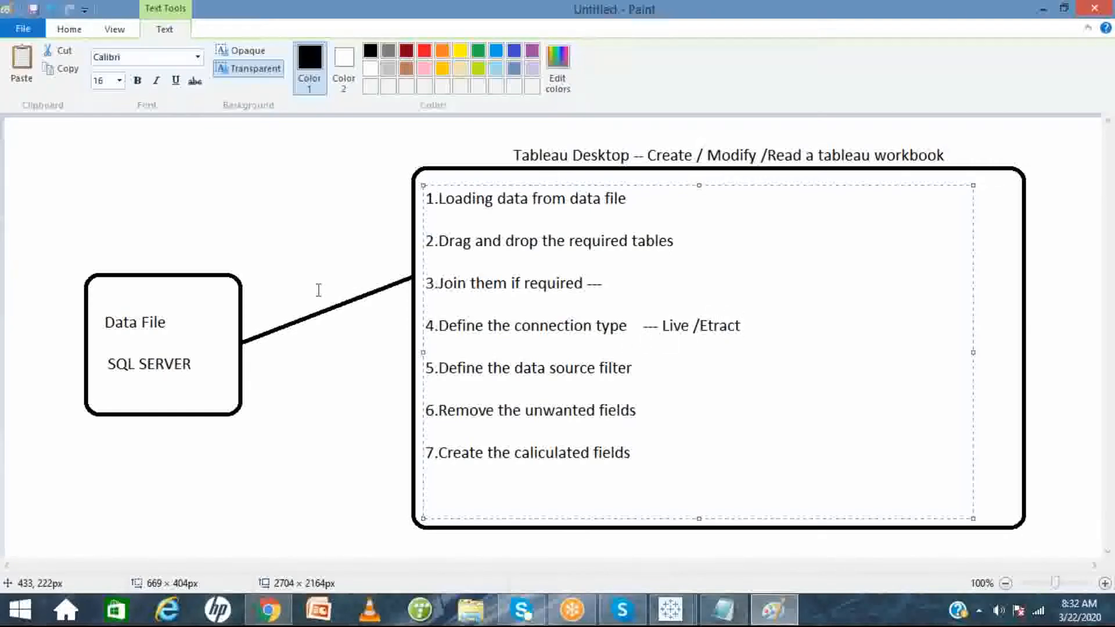
- Add the text label "Live" above the line connecting the Data File box to the Tableau Desktop box
{"action": "double_click", "coordinate": [280, 291]}
{"action": "type", "text": "Live"}
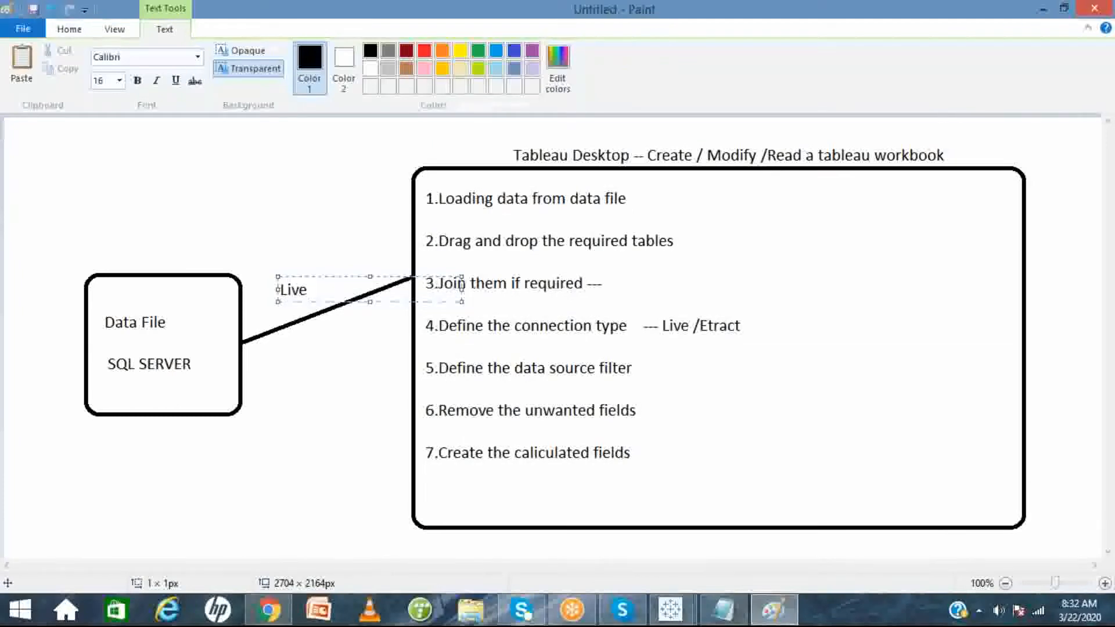
{"action": "left_click", "coordinate": [429, 224]}
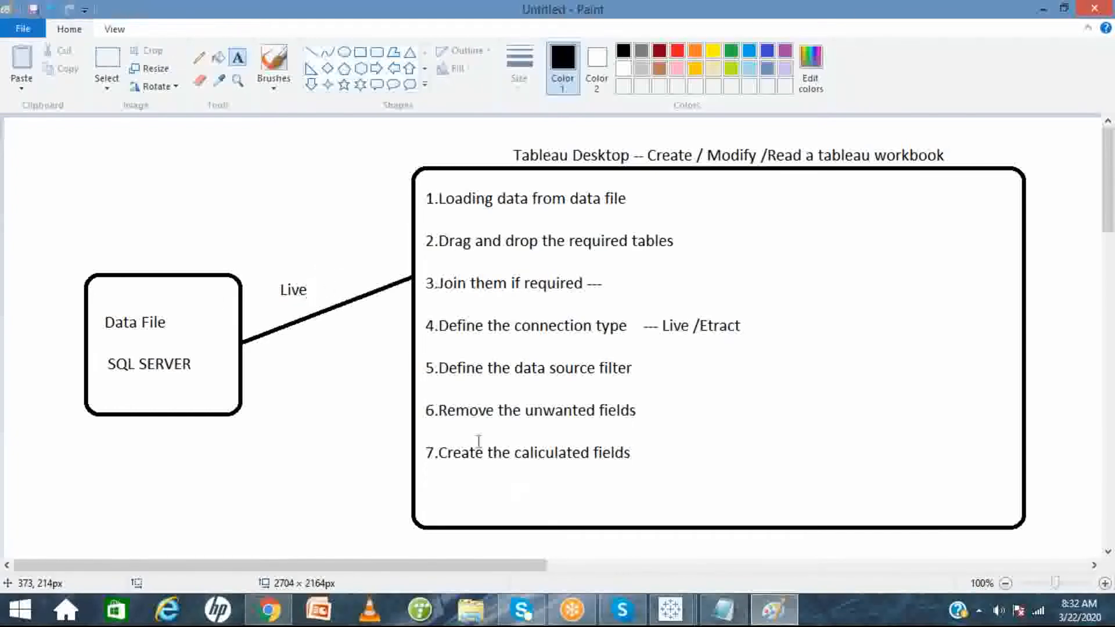
- Return to the Tableau workbook and build a Sheet 1 view with Category on rows and Sales as the values
{"action": "mouse_move", "coordinate": [670, 610]}
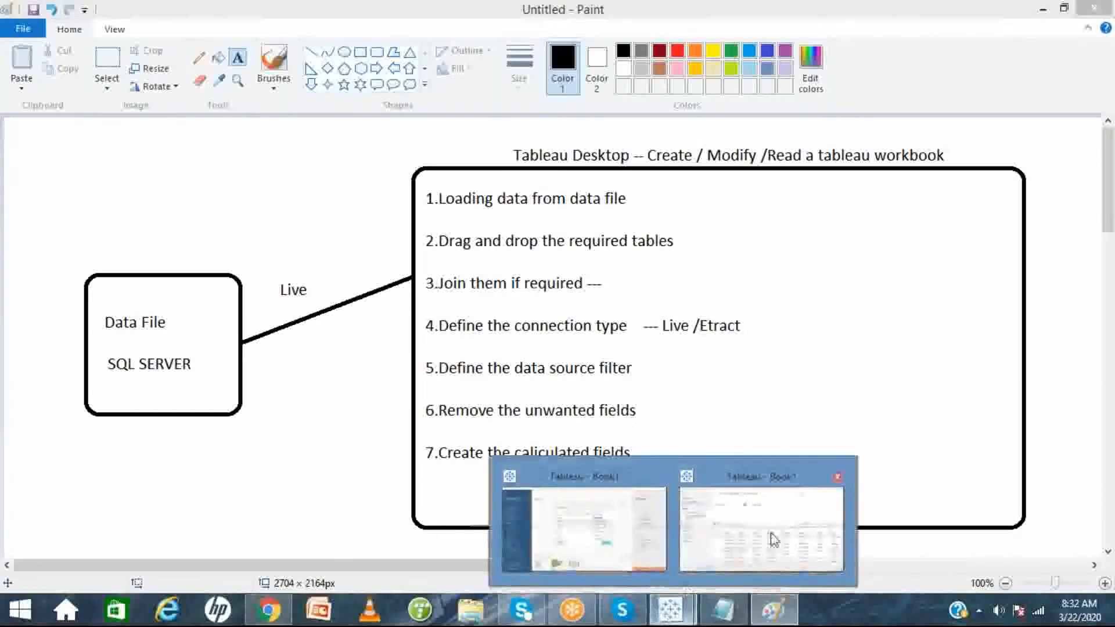
{"action": "left_click", "coordinate": [723, 552]}
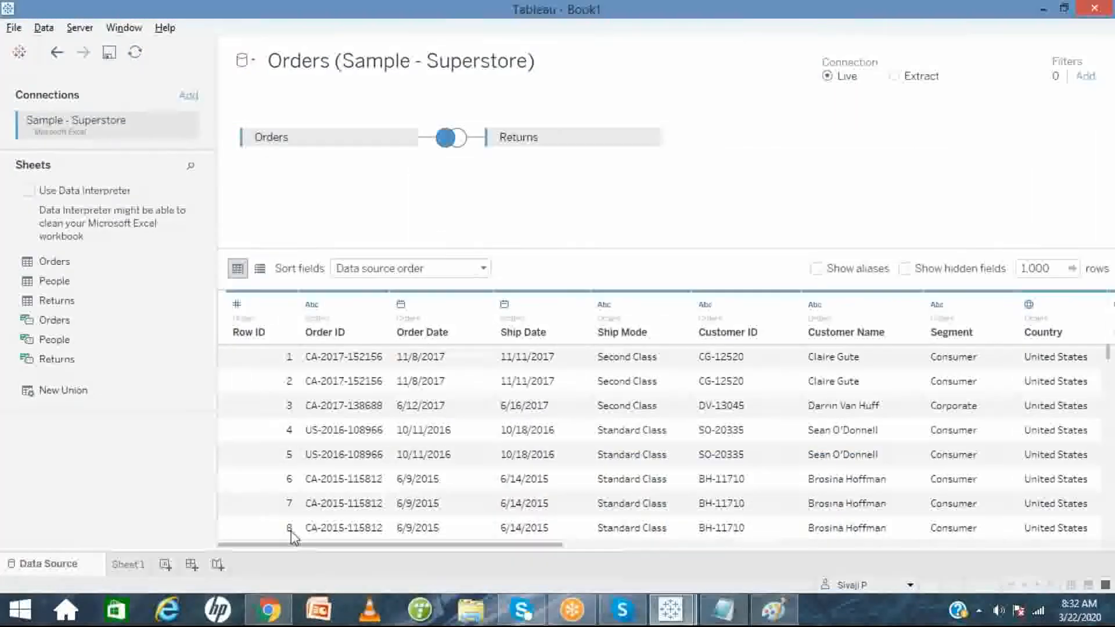
{"action": "left_click", "coordinate": [127, 566]}
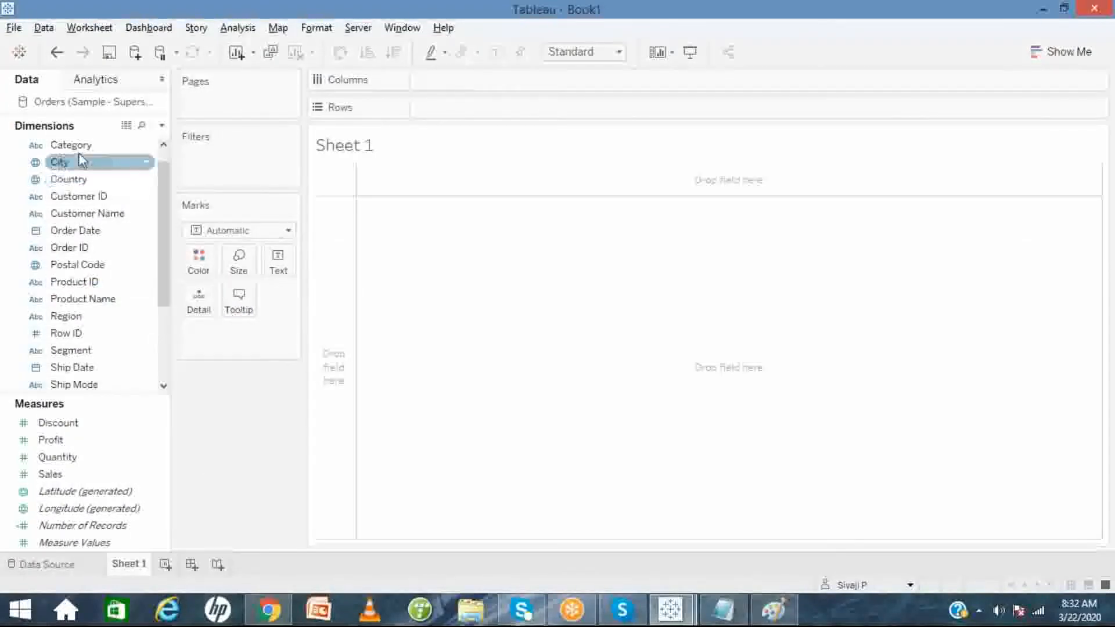
{"action": "left_click_drag", "start_coordinate": [73, 145], "coordinate": [460, 120]}
{"action": "double_click", "coordinate": [79, 469]}
- Add a Region filter covering all regions, show its filter control on the sheet, and limit it to Central only
{"action": "mouse_move", "coordinate": [82, 316]}
{"action": "left_mouse_down"}
{"action": "mouse_move", "coordinate": [225, 202]}
{"action": "mouse_move", "coordinate": [227, 154]}
{"action": "left_mouse_up"}
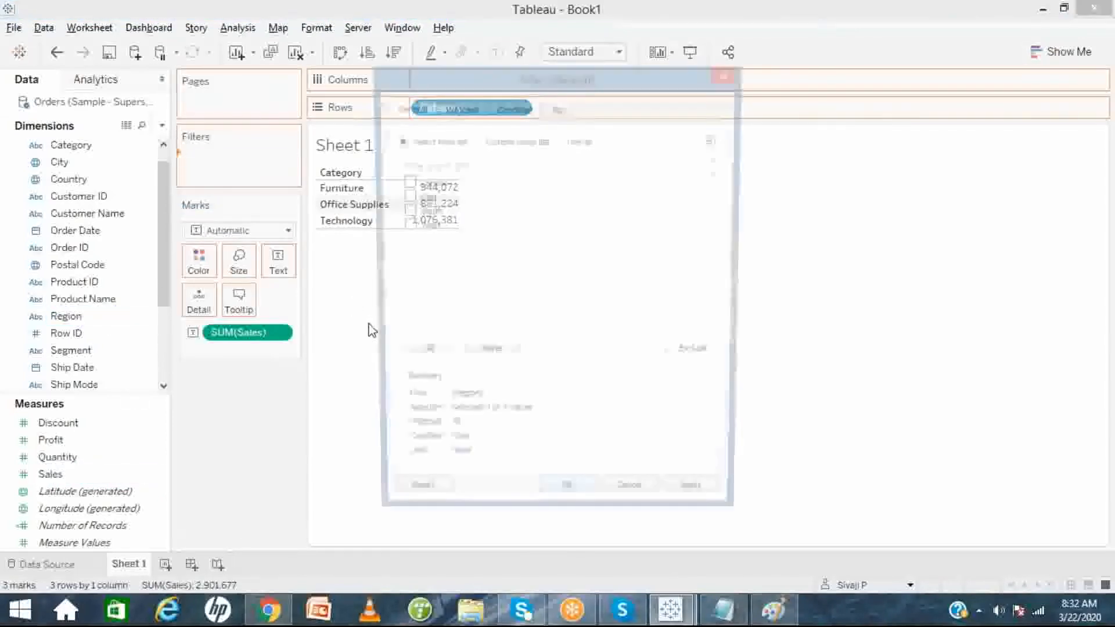
{"action": "left_click", "coordinate": [567, 504]}
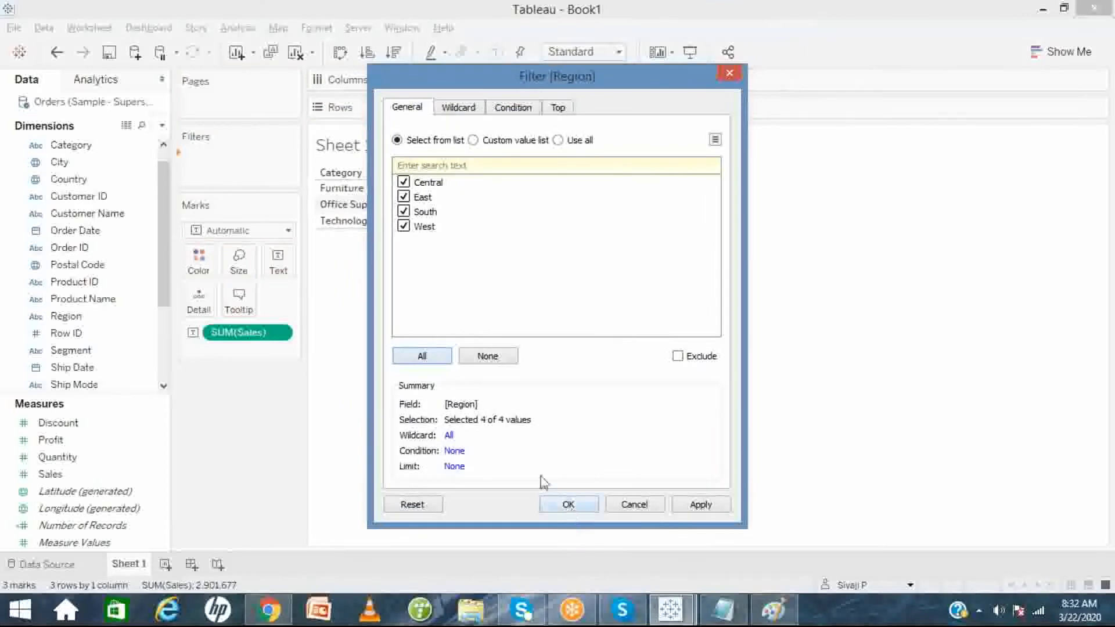
{"action": "left_click", "coordinate": [286, 161]}
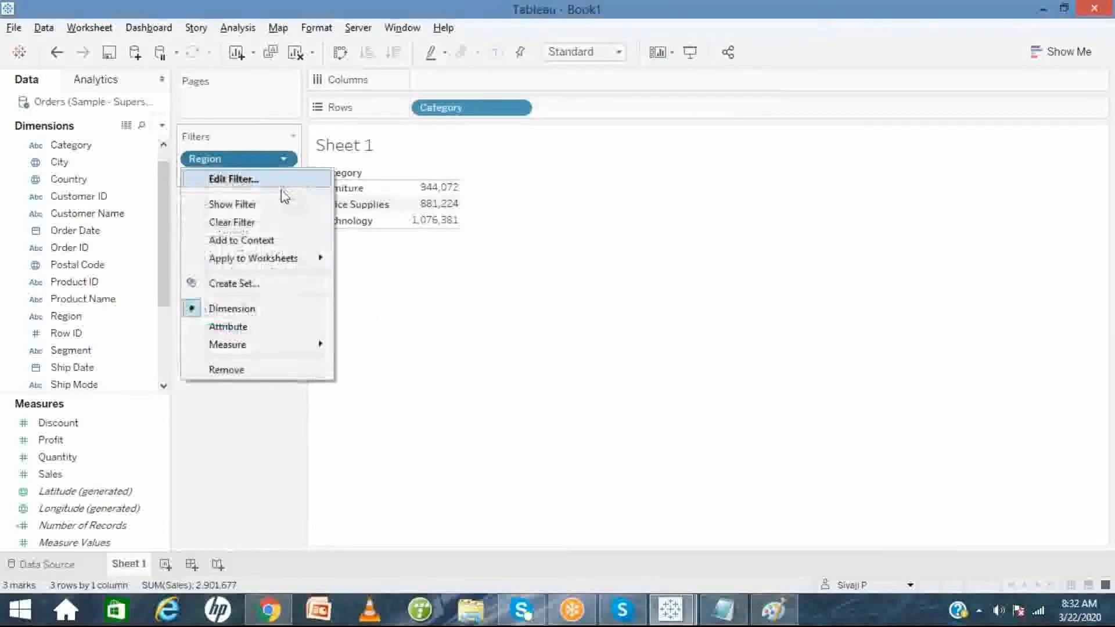
{"action": "left_click", "coordinate": [281, 205]}
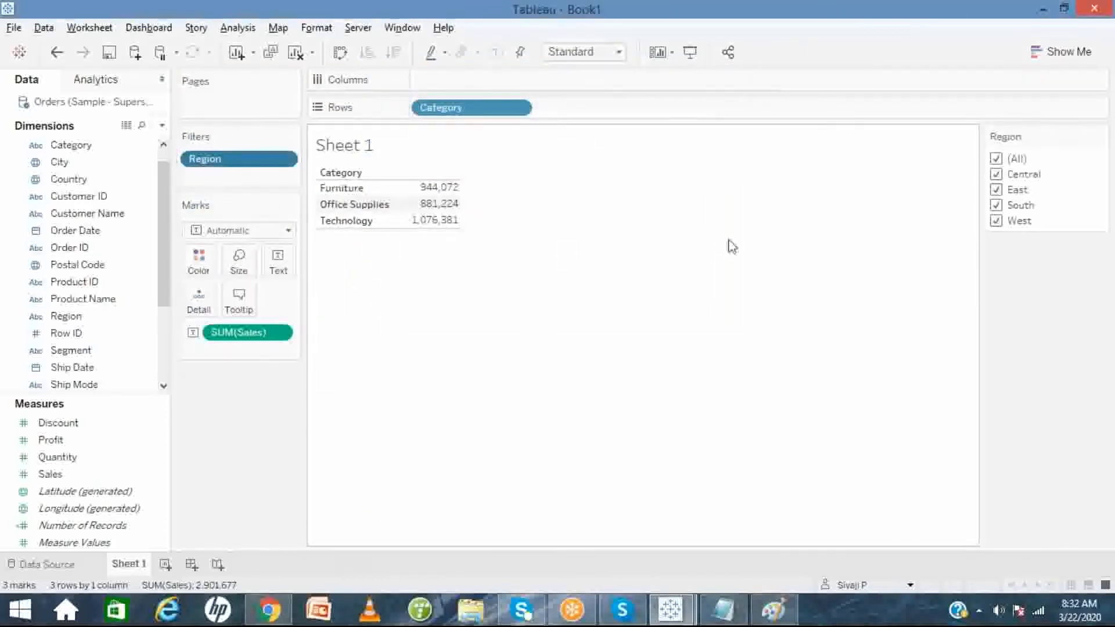
{"action": "left_click", "coordinate": [997, 159]}
{"action": "left_click", "coordinate": [996, 175]}
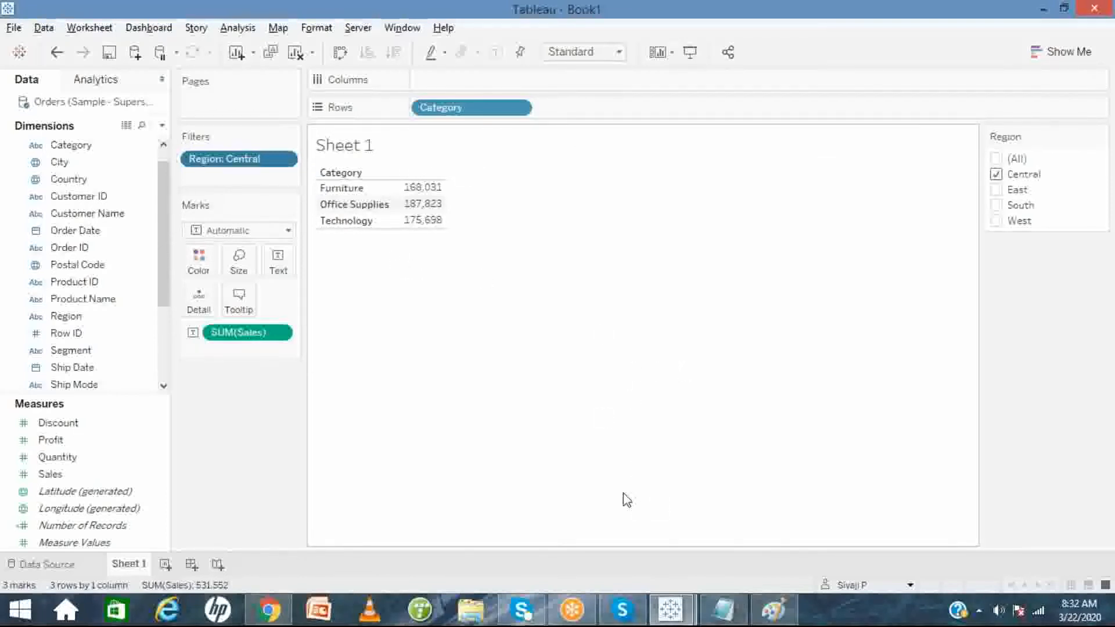
- Switch to the Paint diagram and add the text "(Stream)" beside the Live label on the connecting line
{"action": "left_click", "coordinate": [723, 611]}
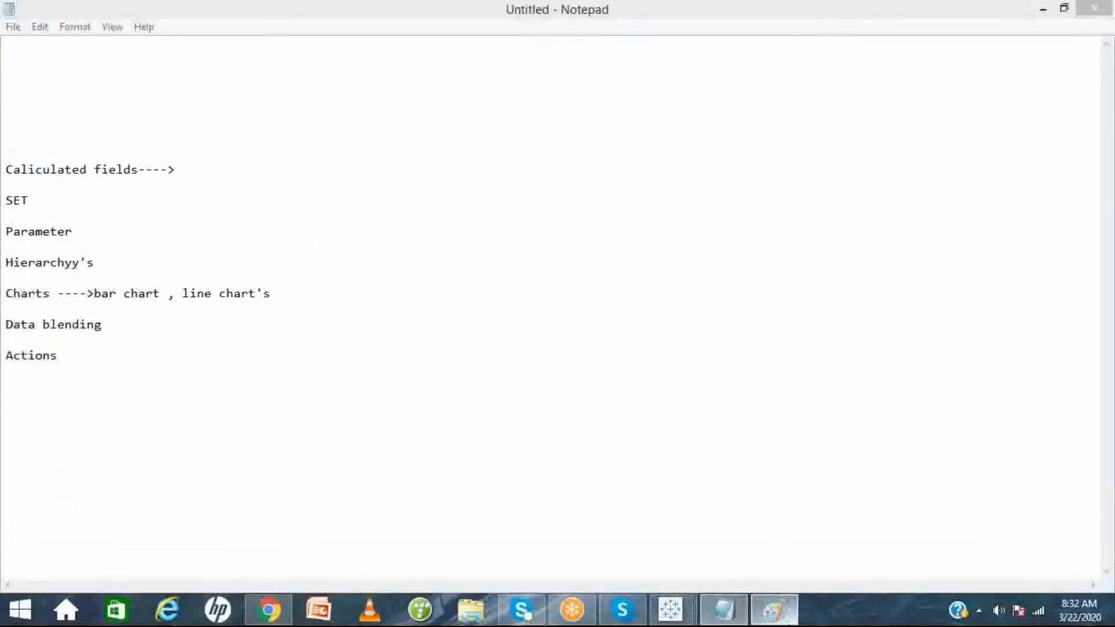
{"action": "left_click", "coordinate": [774, 610]}
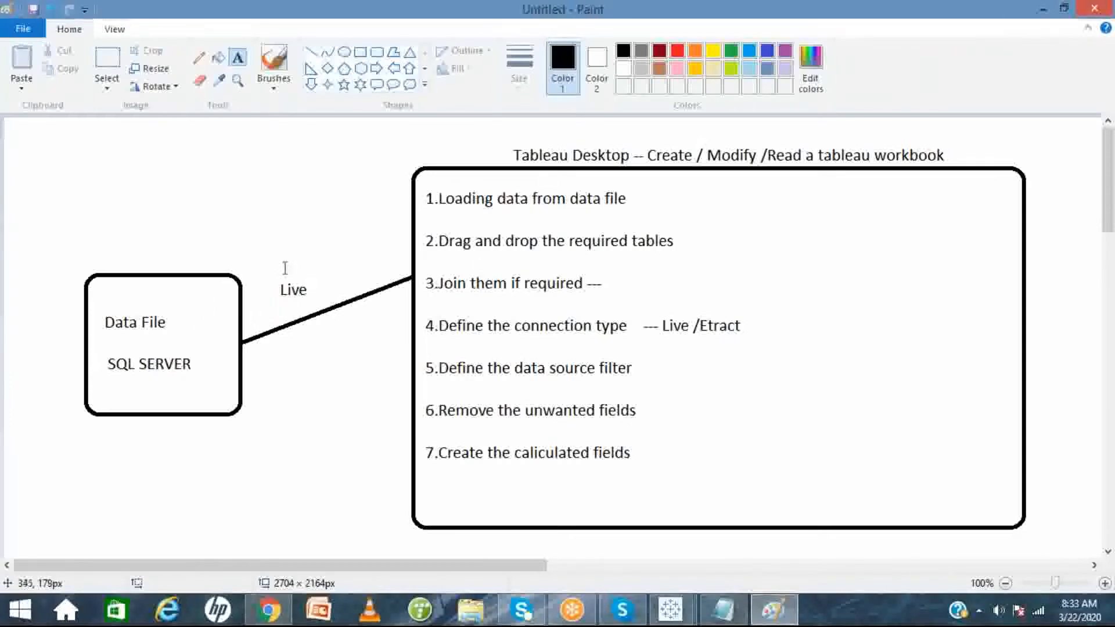
{"action": "left_click", "coordinate": [312, 288]}
{"action": "type", "text": "()"}
{"action": "key", "text": "Left"}
{"action": "type", "text": "Str"}
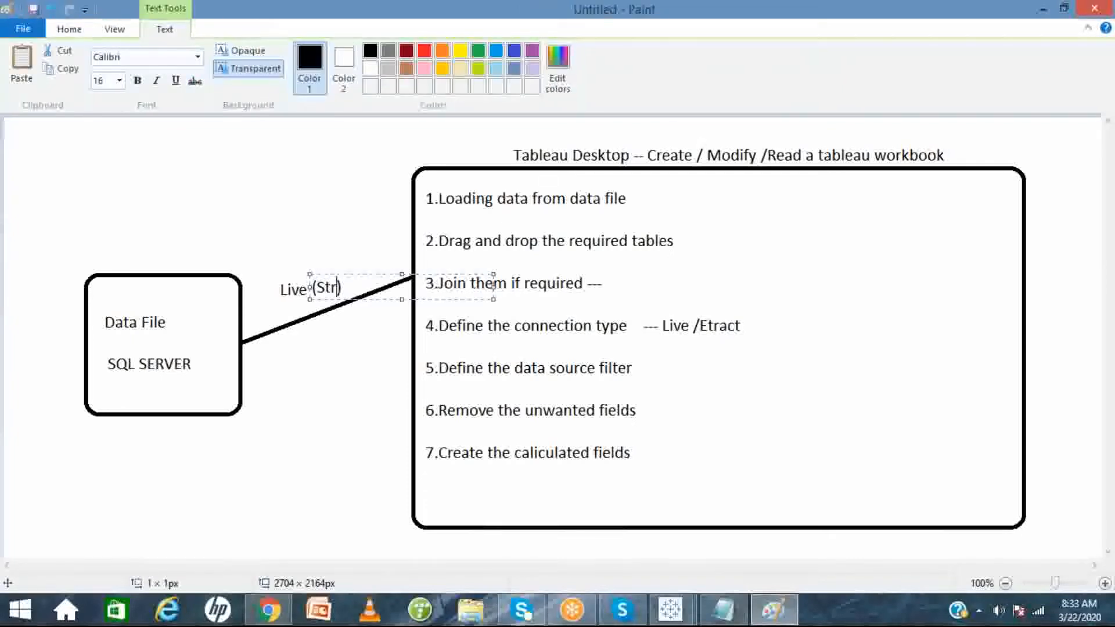
{"action": "type", "text": "eam"}
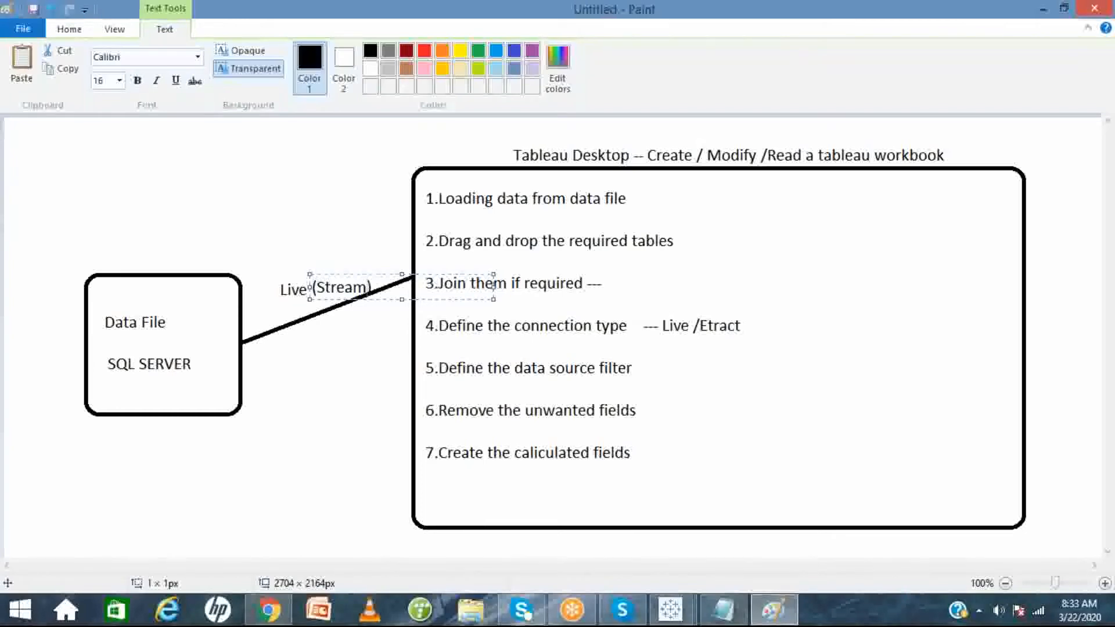
{"action": "left_click", "coordinate": [273, 457]}
- In Tableau, change the data source connection to Extract and save it on the Desktop as Orders (Sample - Superstore).hyper, replacing the existing file
{"action": "key", "text": "alt+Tab"}
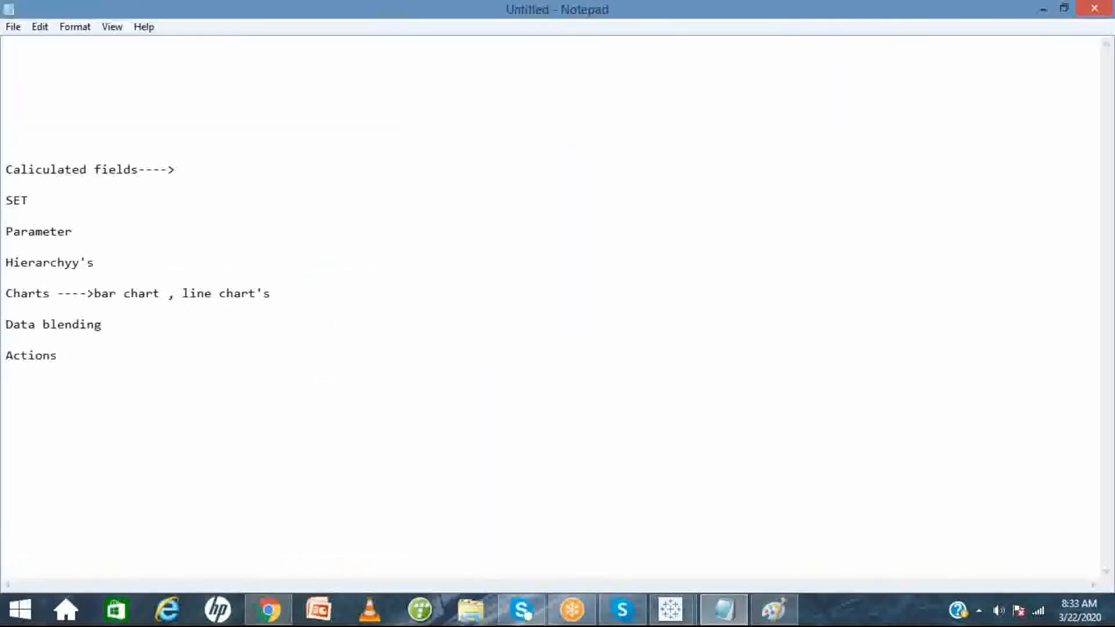
{"action": "mouse_move", "coordinate": [684, 620]}
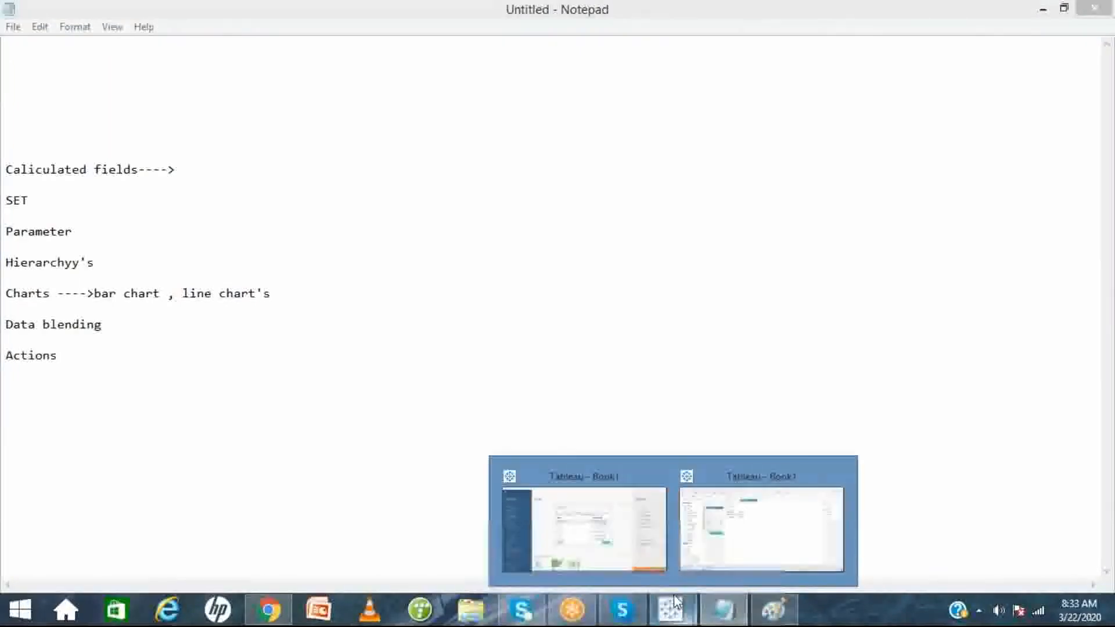
{"action": "left_click", "coordinate": [752, 530]}
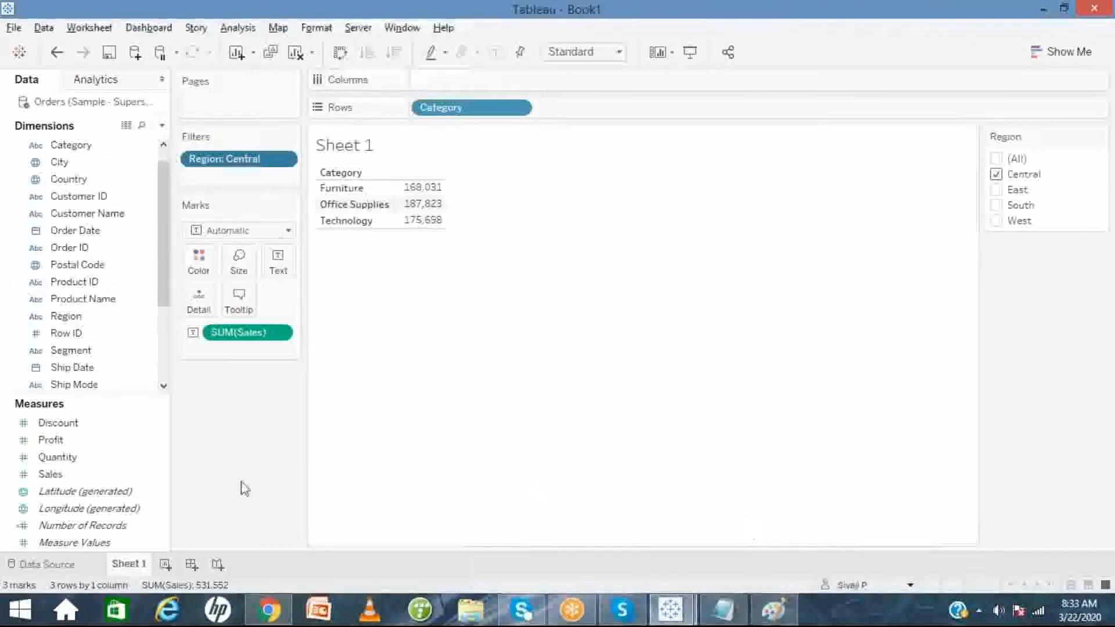
{"action": "left_click", "coordinate": [80, 569]}
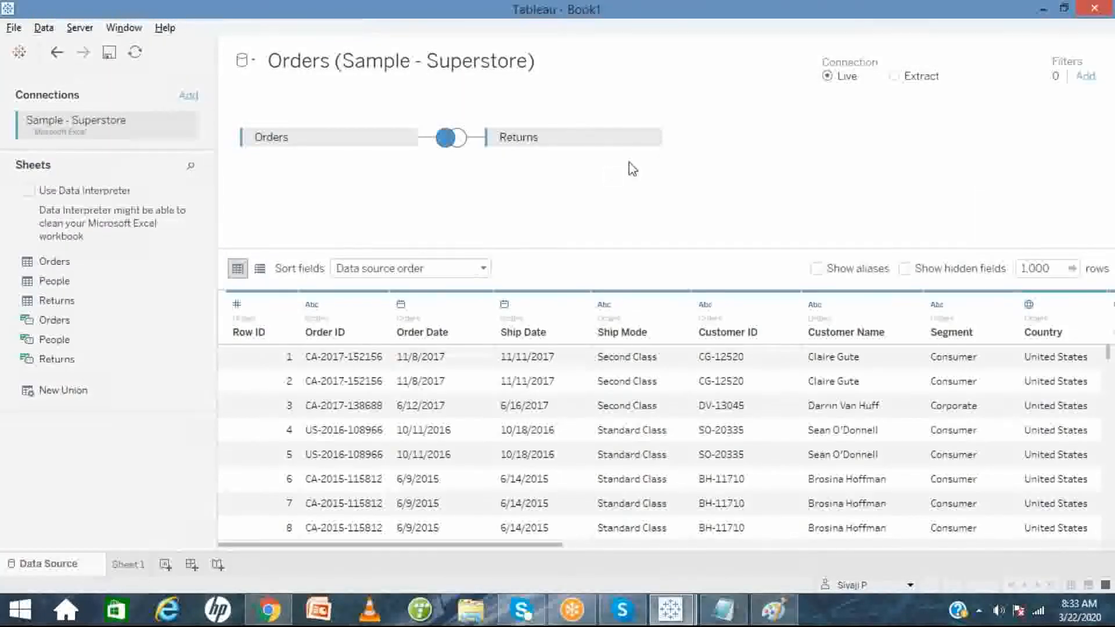
{"action": "left_click", "coordinate": [895, 76]}
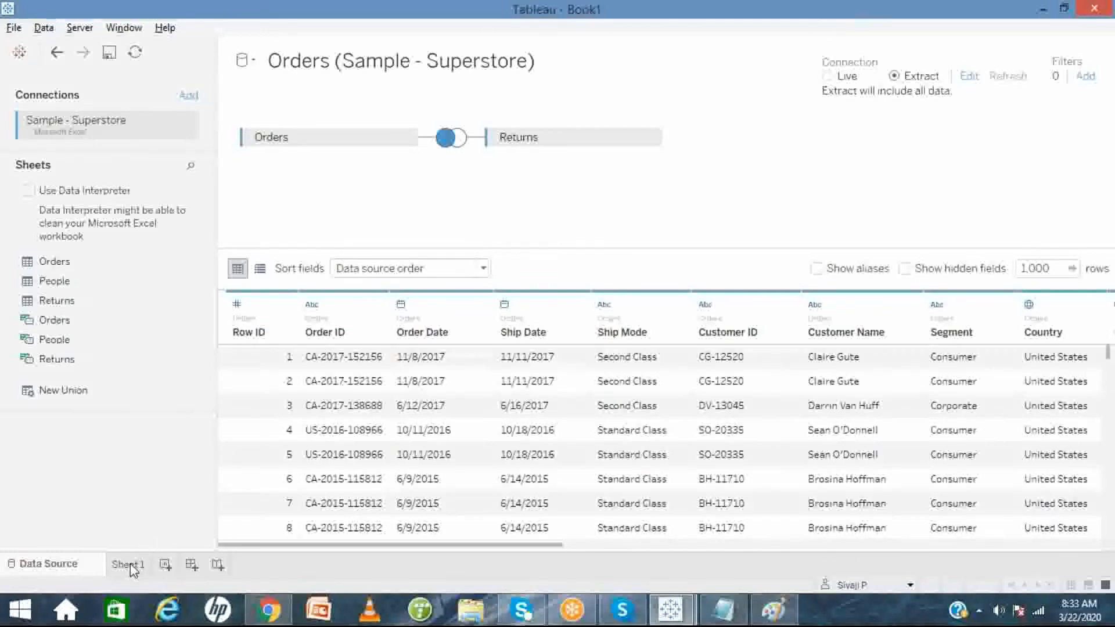
{"action": "left_click", "coordinate": [132, 566]}
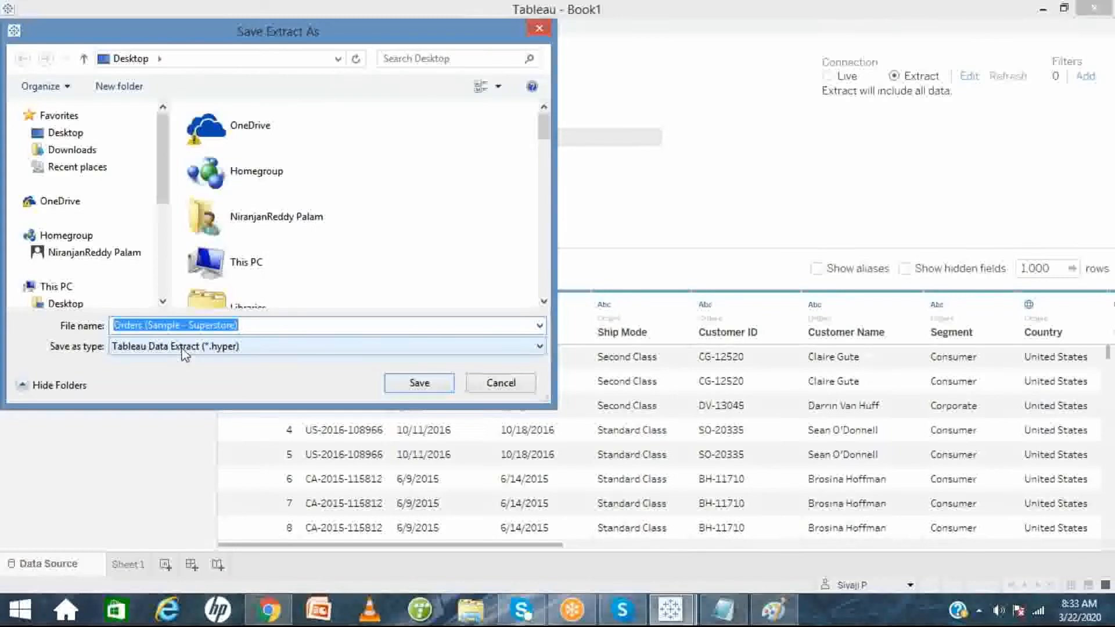
{"action": "left_click", "coordinate": [396, 386]}
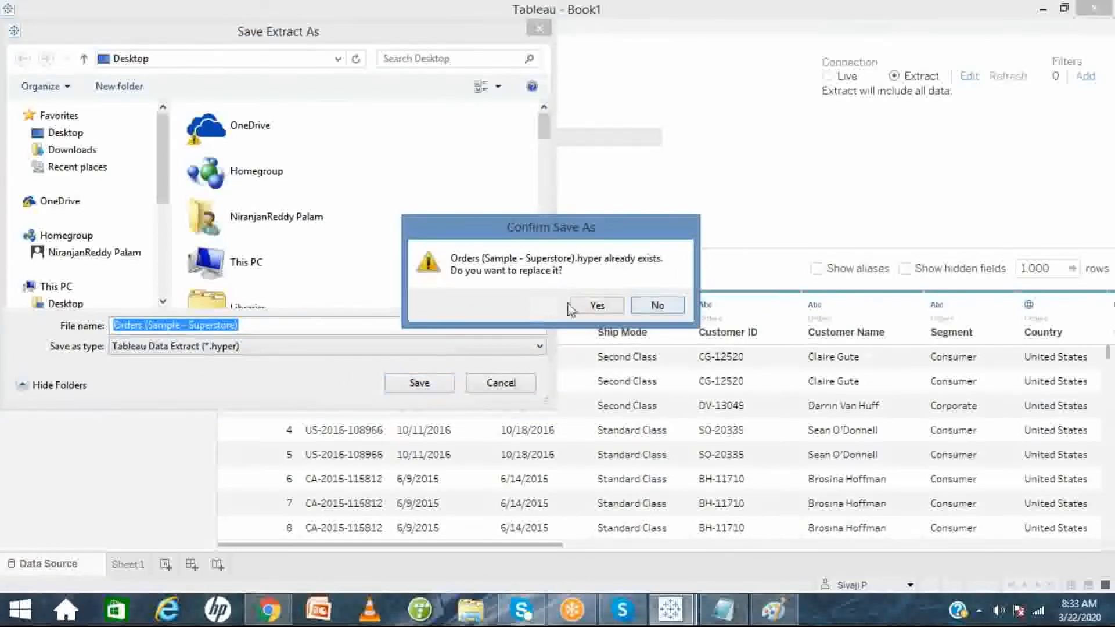
{"action": "left_click", "coordinate": [597, 306]}
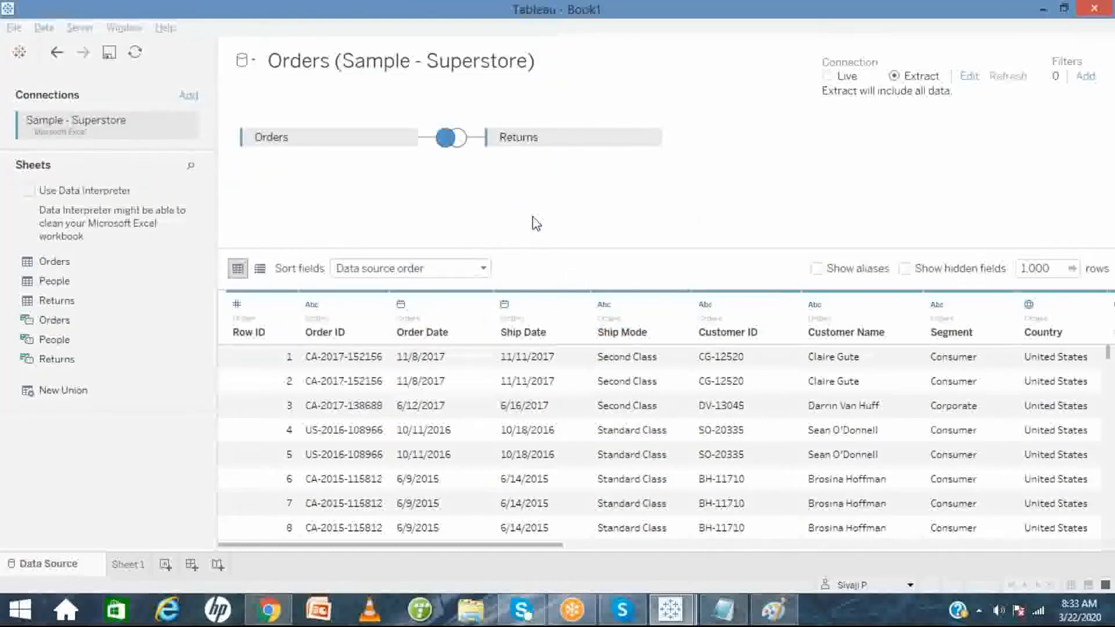
- Switch to Paint and draw a small upright rounded rectangle below the connecting line, between the Data File and Tableau Desktop boxes
{"action": "left_click", "coordinate": [774, 609]}
{"action": "left_click", "coordinate": [376, 53]}
{"action": "left_click_drag", "start_coordinate": [298, 420], "coordinate": [358, 526]}
{"action": "left_click_drag", "start_coordinate": [297, 477], "coordinate": [285, 475]}
{"action": "left_click", "coordinate": [241, 465]}
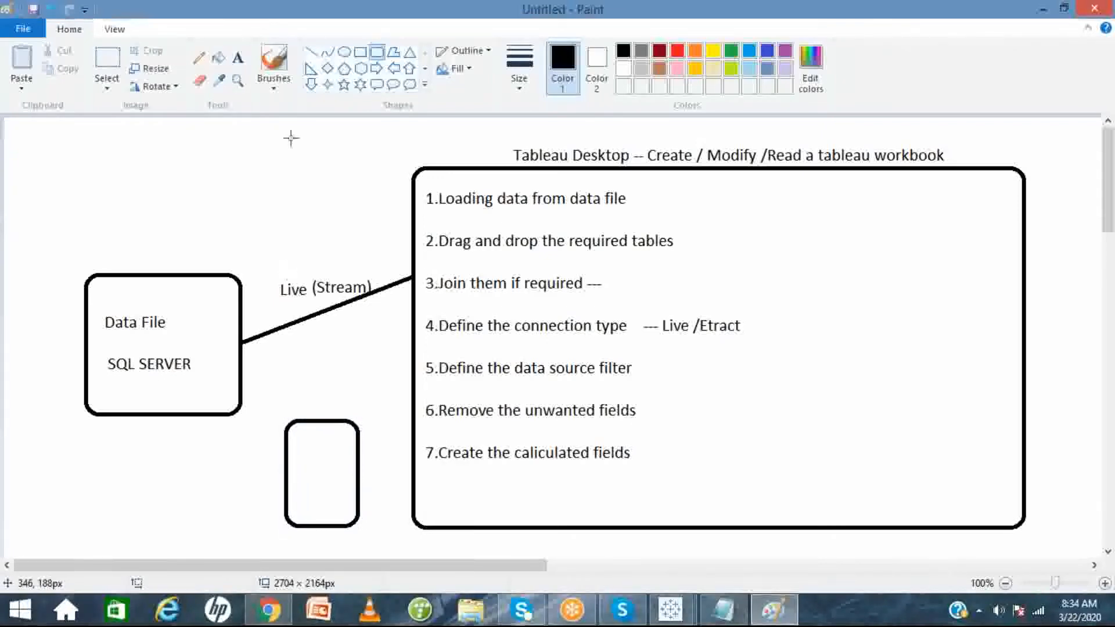
- Draw two straight lines linking the small rounded box to the Data File box and to the Tableau Desktop box
{"action": "left_click", "coordinate": [311, 52]}
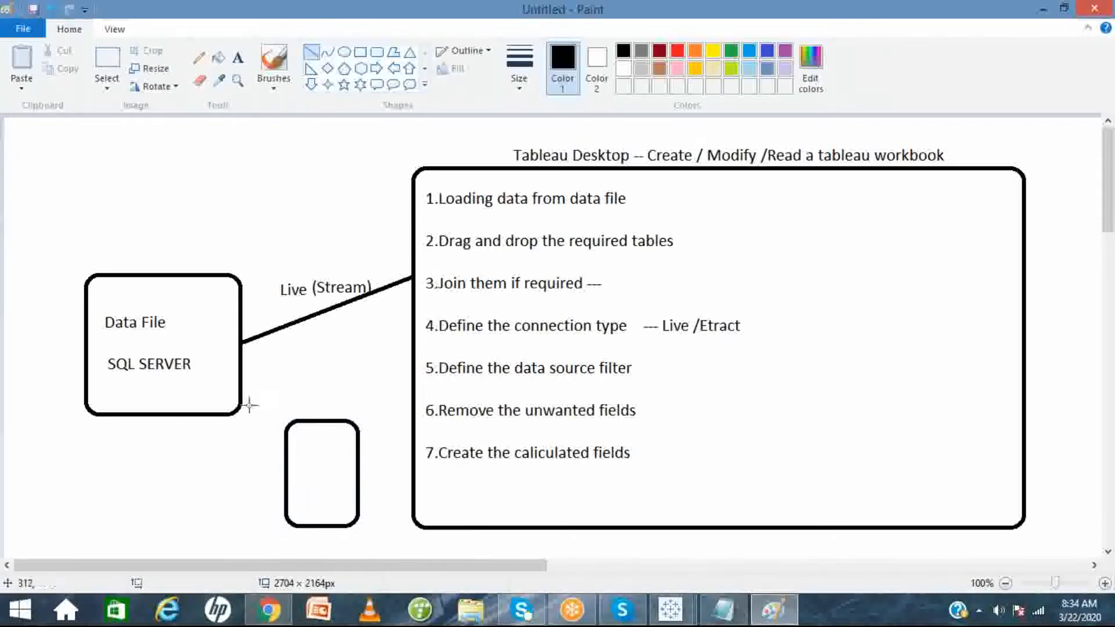
{"action": "left_click_drag", "start_coordinate": [242, 344], "coordinate": [285, 447]}
{"action": "mouse_move", "coordinate": [412, 281]}
{"action": "left_mouse_down"}
{"action": "mouse_move", "coordinate": [376, 426]}
{"action": "mouse_move", "coordinate": [361, 441]}
{"action": "left_mouse_up"}
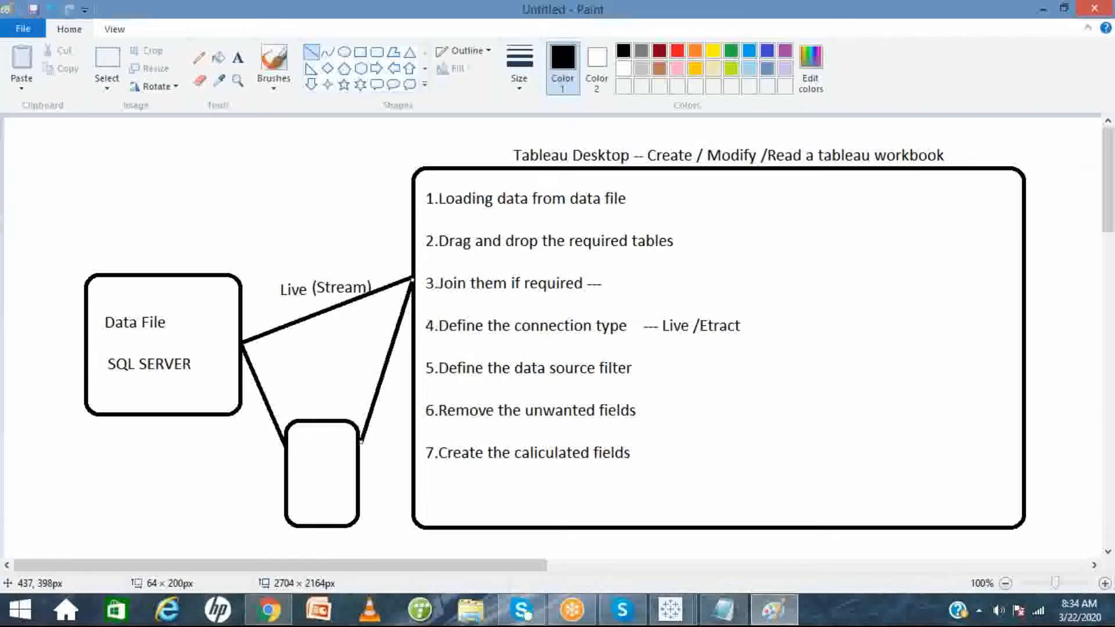
{"action": "left_click", "coordinate": [336, 399]}
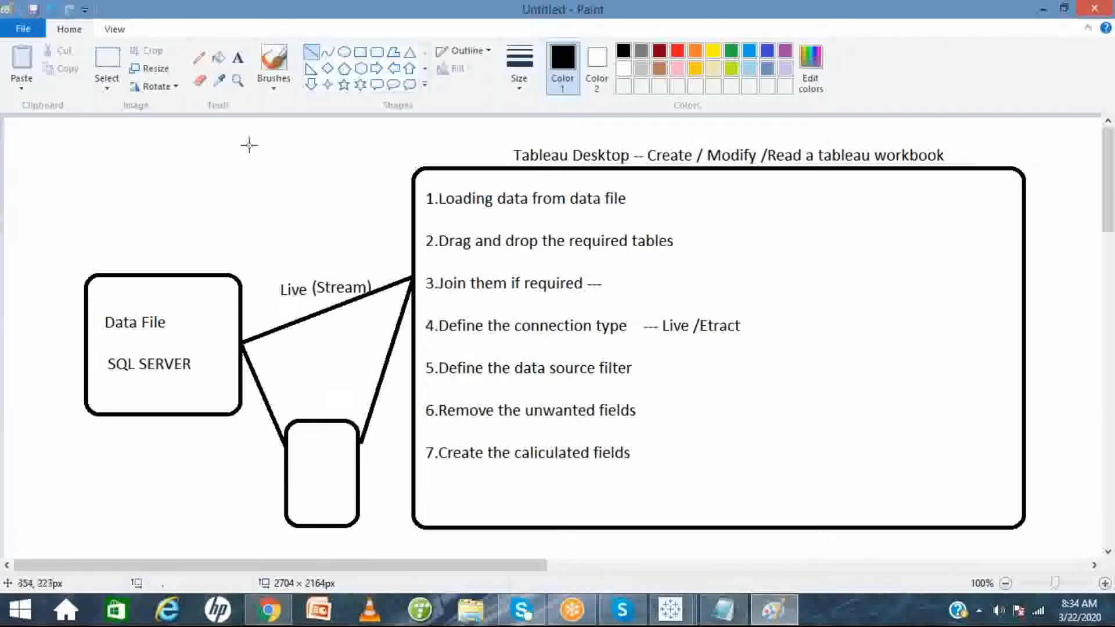
- Label the small rounded box with "Extract" above it and "TDE" inside it
{"action": "left_click", "coordinate": [239, 58]}
{"action": "left_click_drag", "start_coordinate": [291, 391], "coordinate": [475, 414]}
{"action": "type", "text": "Extract"}
{"action": "left_click", "coordinate": [301, 469]}
{"action": "left_click", "coordinate": [301, 468]}
{"action": "type", "text": "TDE"}
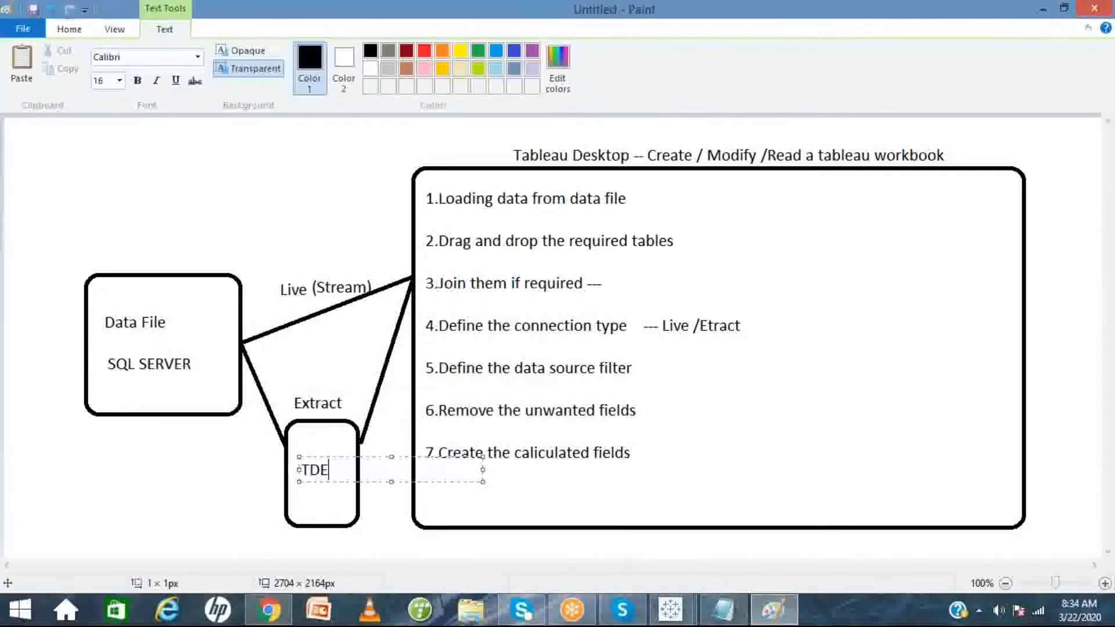
{"action": "left_click", "coordinate": [232, 480]}
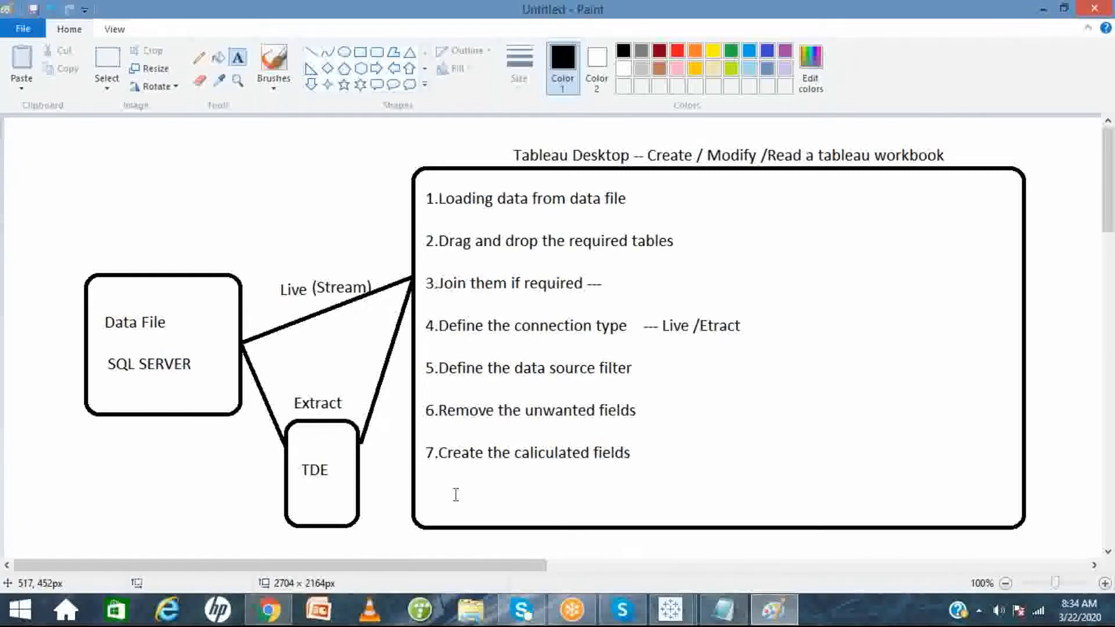
- Switch to Tableau, change the Region filter on Sheet 1 to East only, and return to the Paint notes
{"action": "mouse_move", "coordinate": [670, 609]}
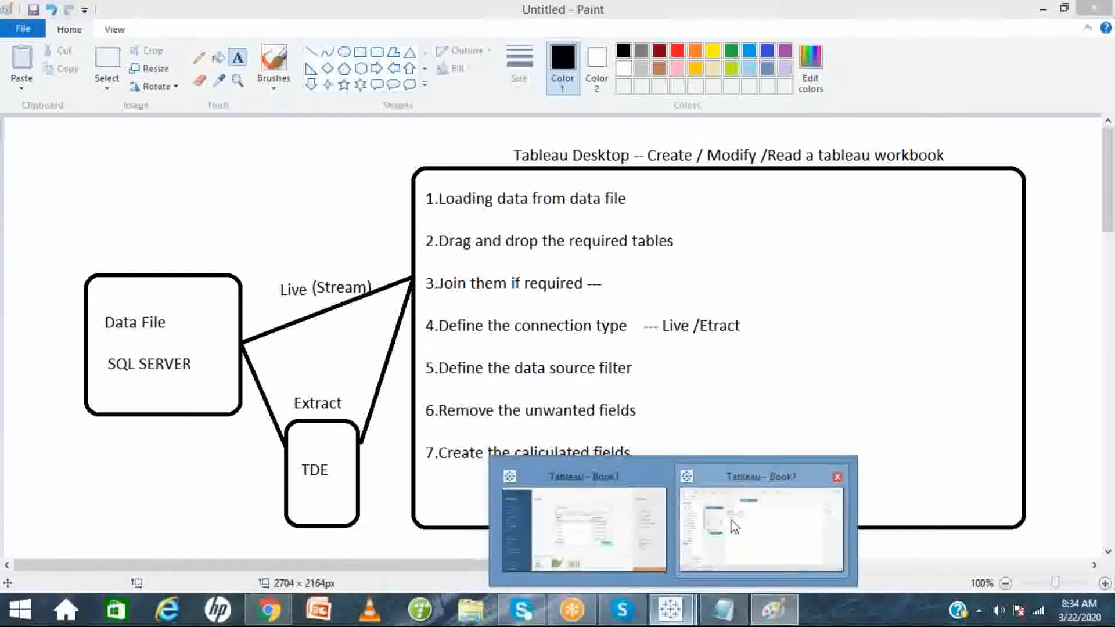
{"action": "left_click", "coordinate": [712, 523]}
{"action": "left_click", "coordinate": [996, 189]}
{"action": "left_click", "coordinate": [996, 174]}
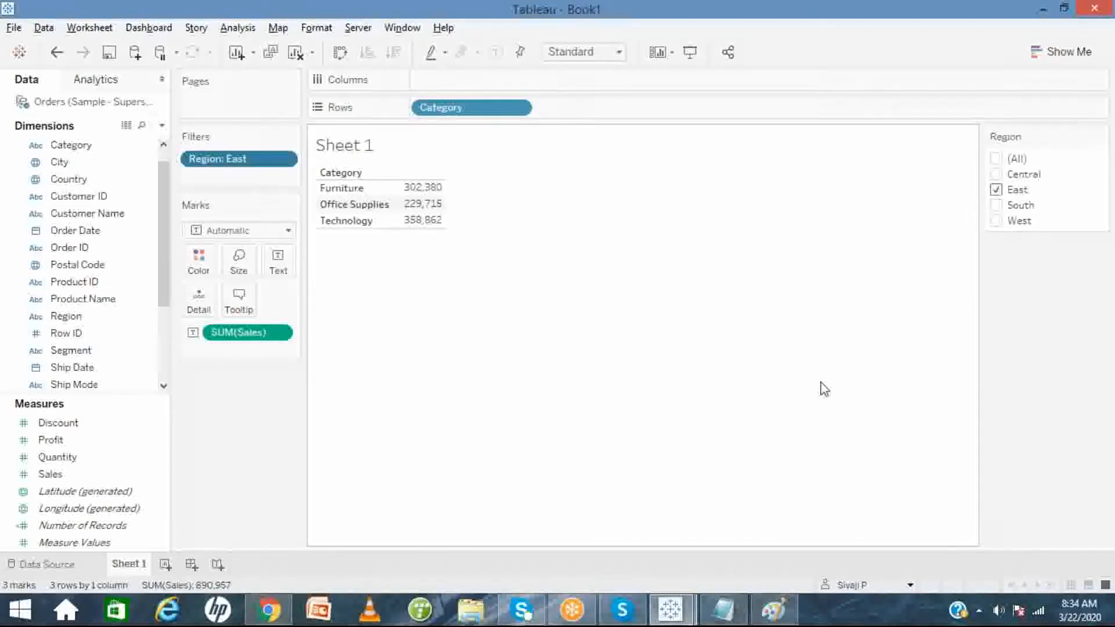
{"action": "left_click", "coordinate": [774, 610]}
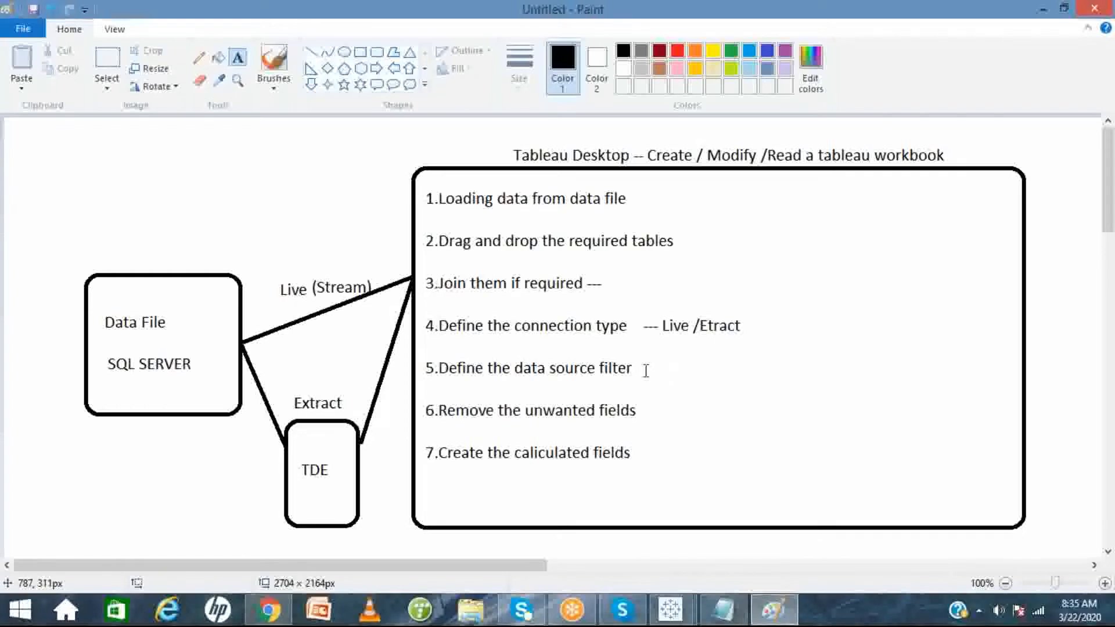
- Switch to Tableau, open the data source page of the workbook, and return to the Paint notes
{"action": "left_click", "coordinate": [670, 609]}
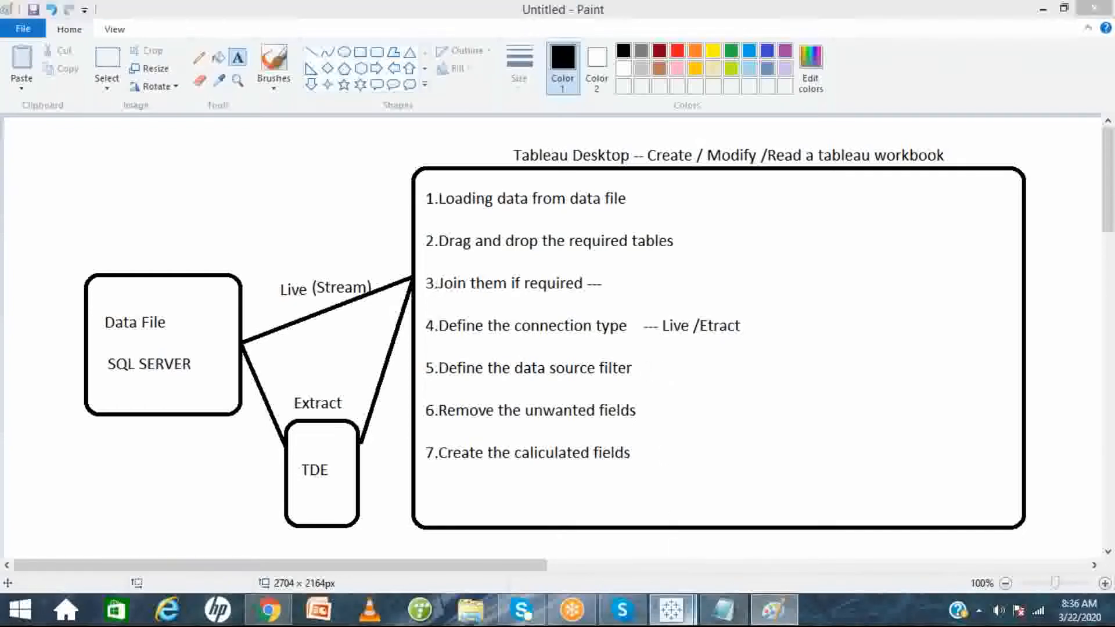
{"action": "left_click", "coordinate": [584, 526]}
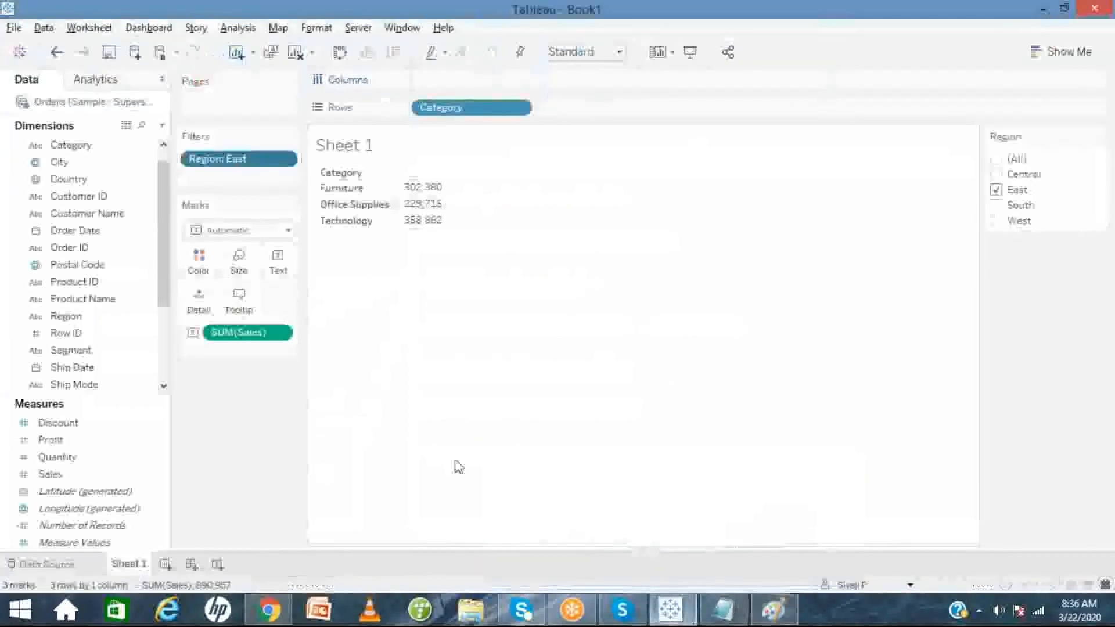
{"action": "left_click", "coordinate": [72, 568]}
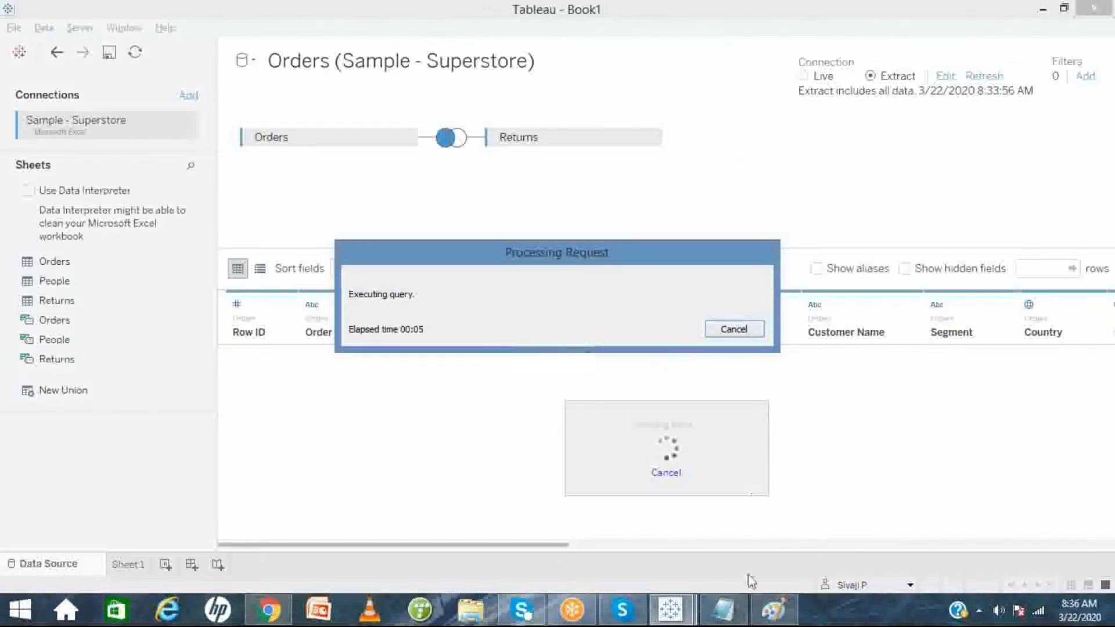
{"action": "left_click", "coordinate": [773, 616]}
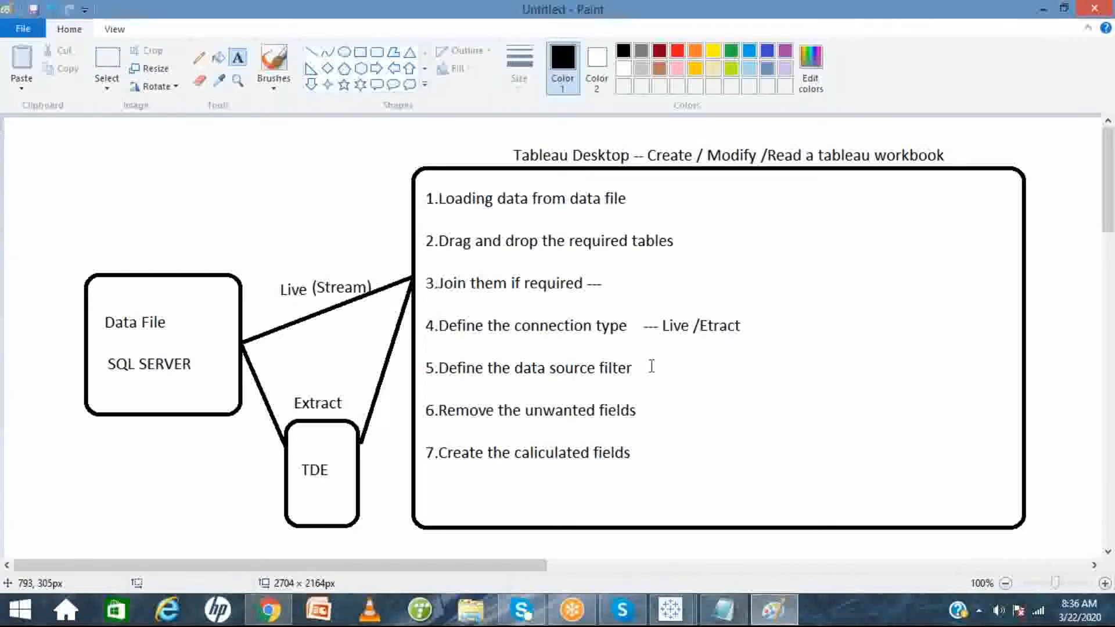
- Switch back to Tableau and place Order Date on the rows of Sheet 2 to list its years
{"action": "left_click", "coordinate": [652, 366]}
{"action": "key", "text": "alt+Tab"}
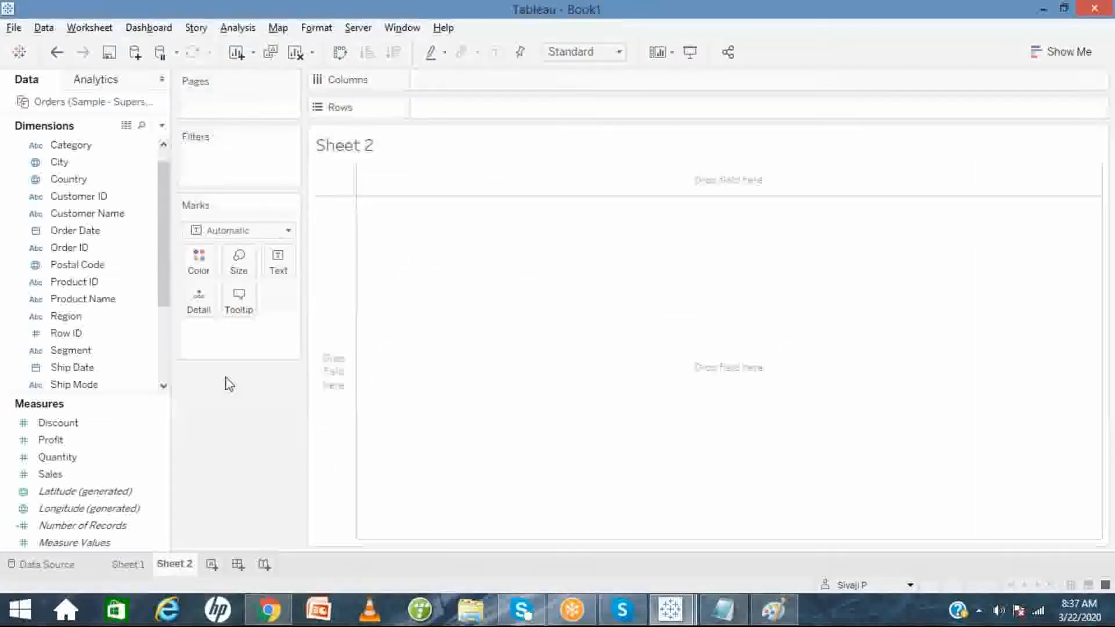
{"action": "left_click_drag", "start_coordinate": [123, 239], "coordinate": [499, 111]}
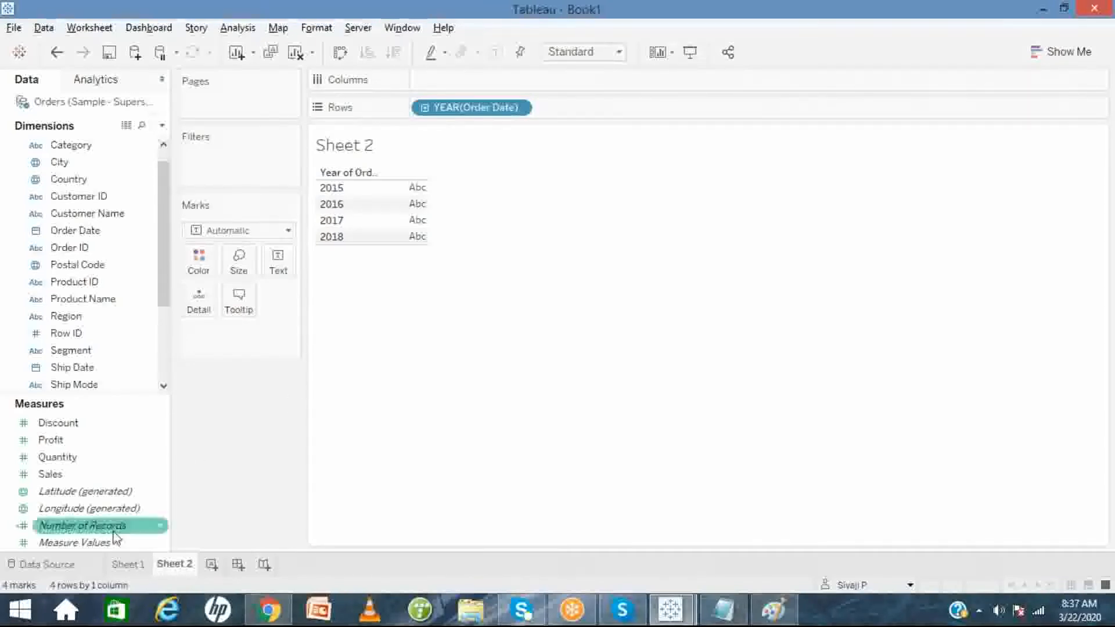
- Add a data source filter on the years of Order Date that keeps only 2015 and 2016
{"action": "left_click", "coordinate": [47, 564]}
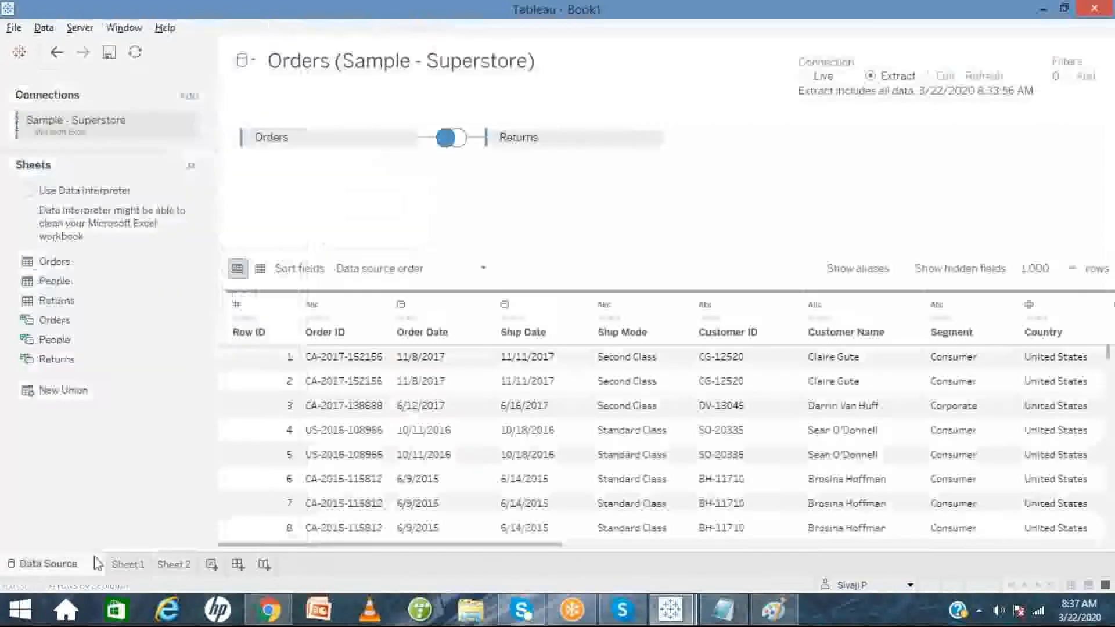
{"action": "left_click", "coordinate": [1083, 77]}
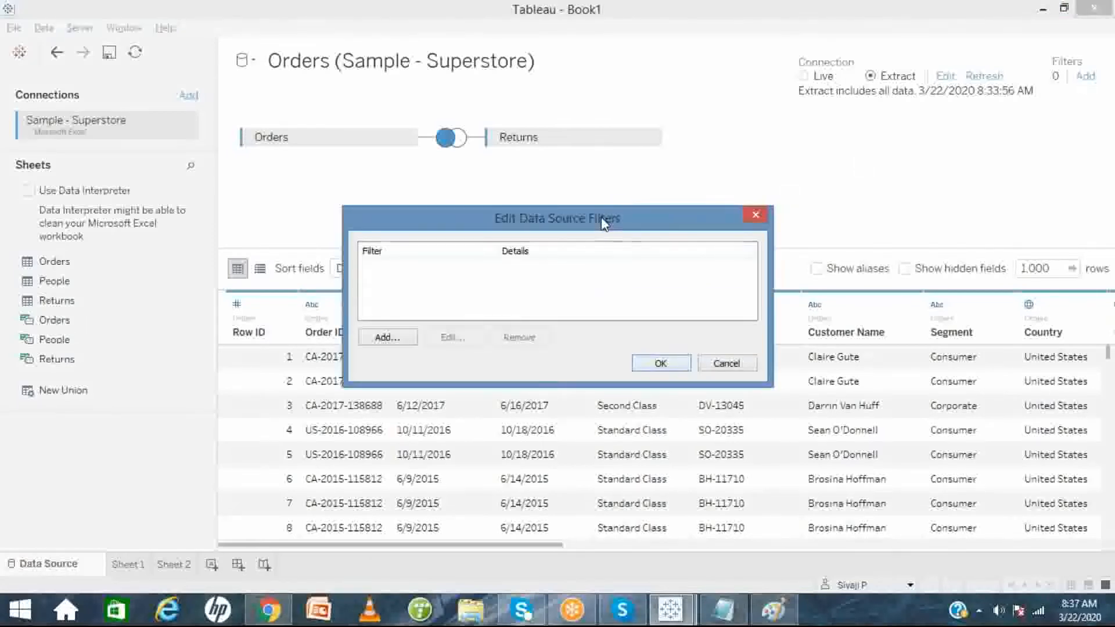
{"action": "left_click_drag", "start_coordinate": [603, 222], "coordinate": [600, 198]}
{"action": "left_click", "coordinate": [383, 314]}
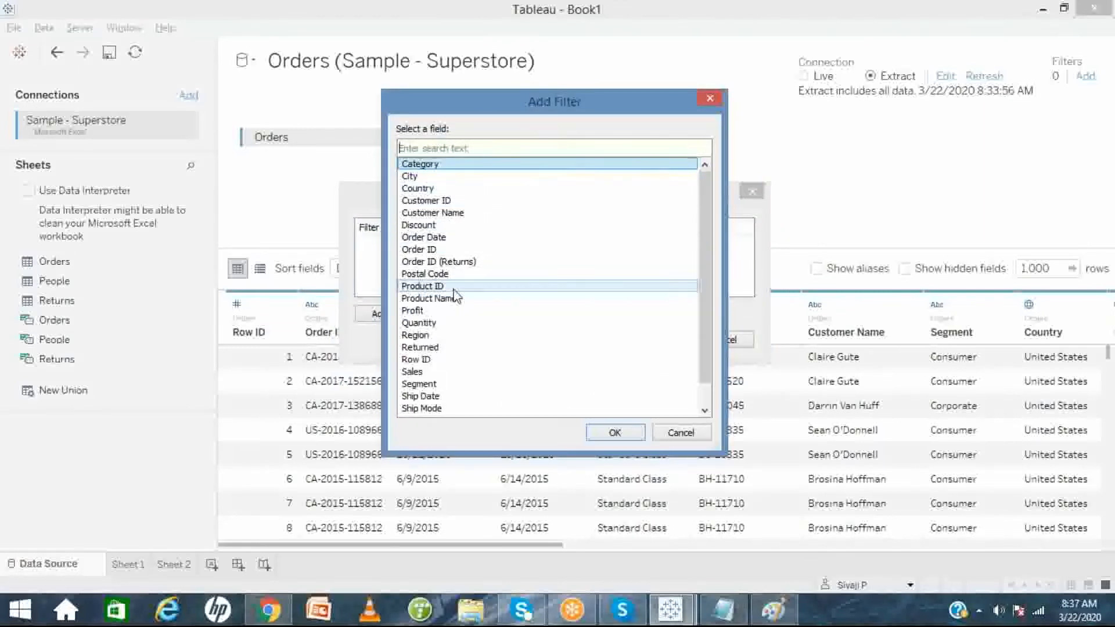
{"action": "double_click", "coordinate": [441, 238]}
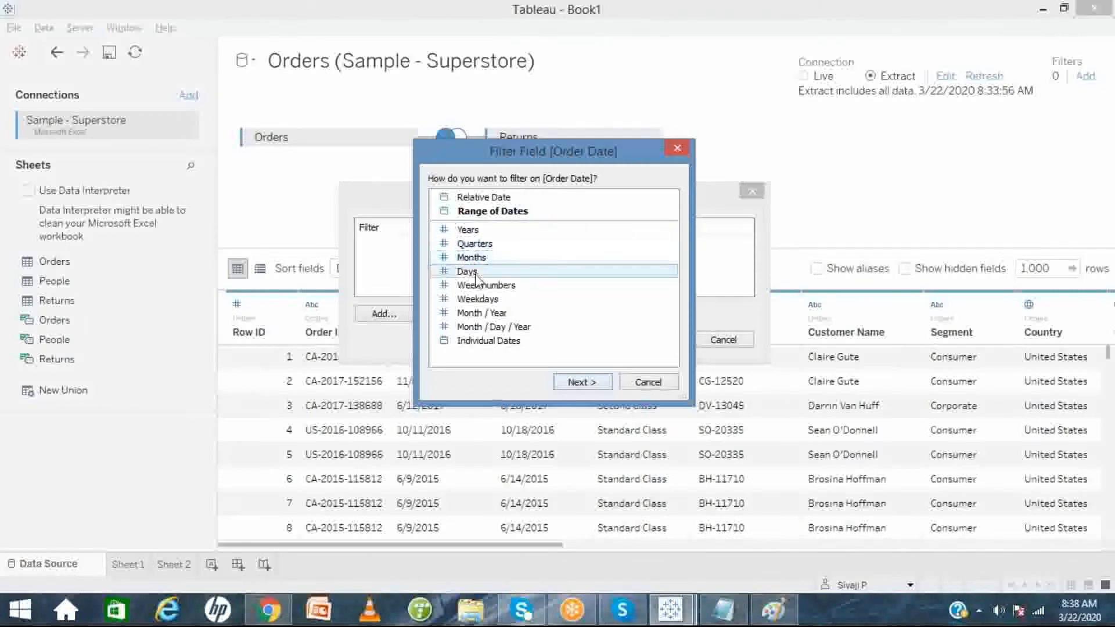
{"action": "double_click", "coordinate": [478, 228]}
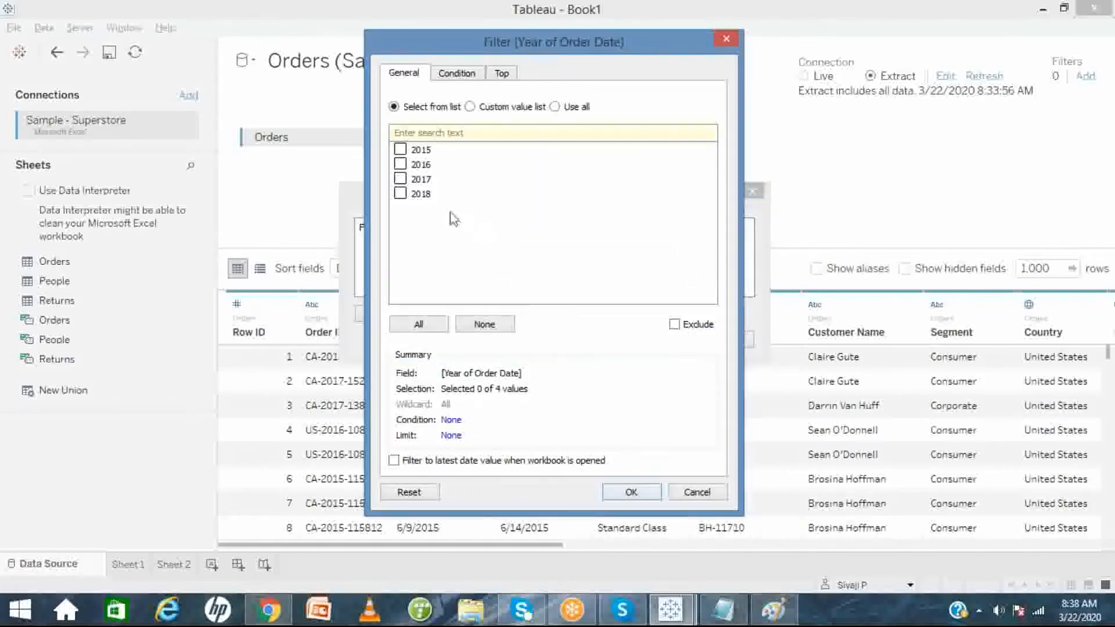
{"action": "left_click", "coordinate": [401, 165]}
{"action": "left_click", "coordinate": [401, 150]}
{"action": "left_click", "coordinate": [630, 492]}
{"action": "left_click", "coordinate": [655, 340]}
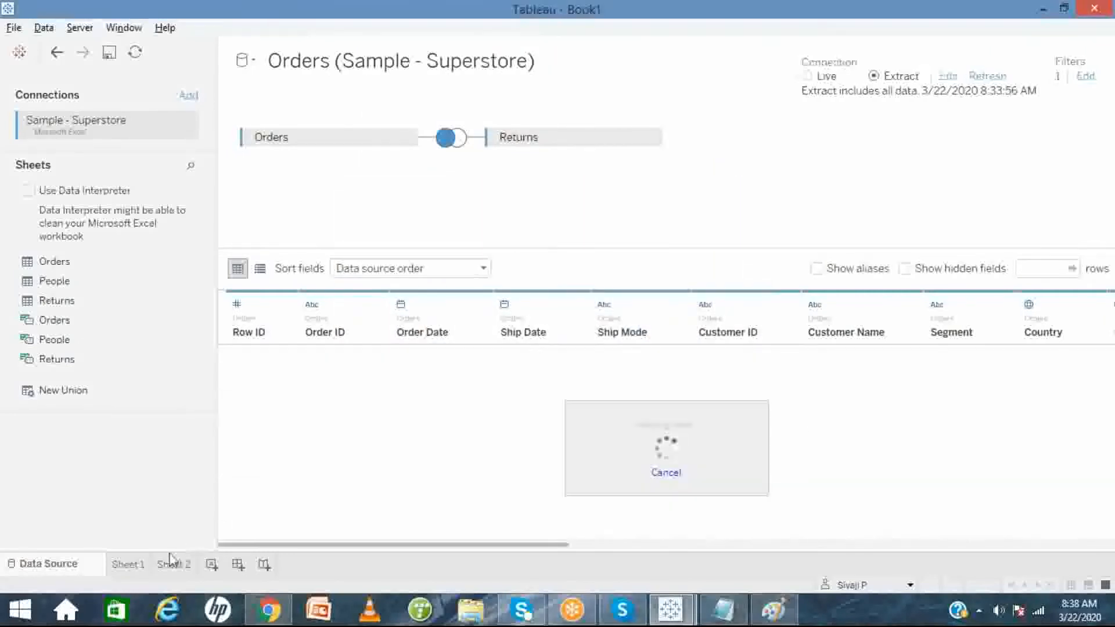
- Check the years on Sheet 2, then remove the Year of Order Date filter from the data source filters
{"action": "left_click", "coordinate": [160, 563]}
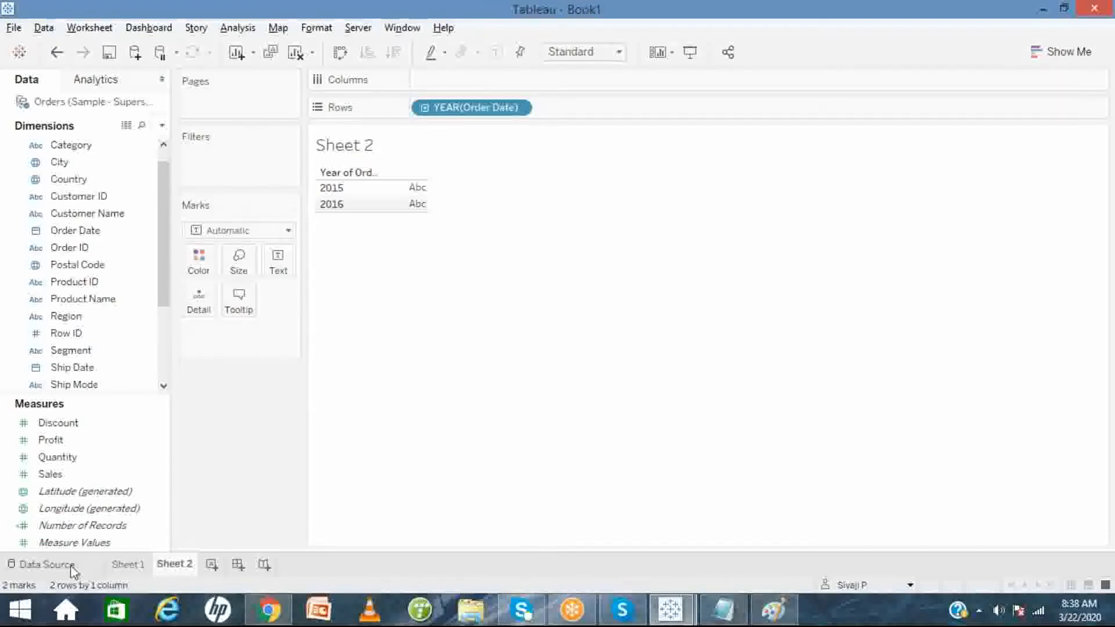
{"action": "left_click", "coordinate": [47, 565]}
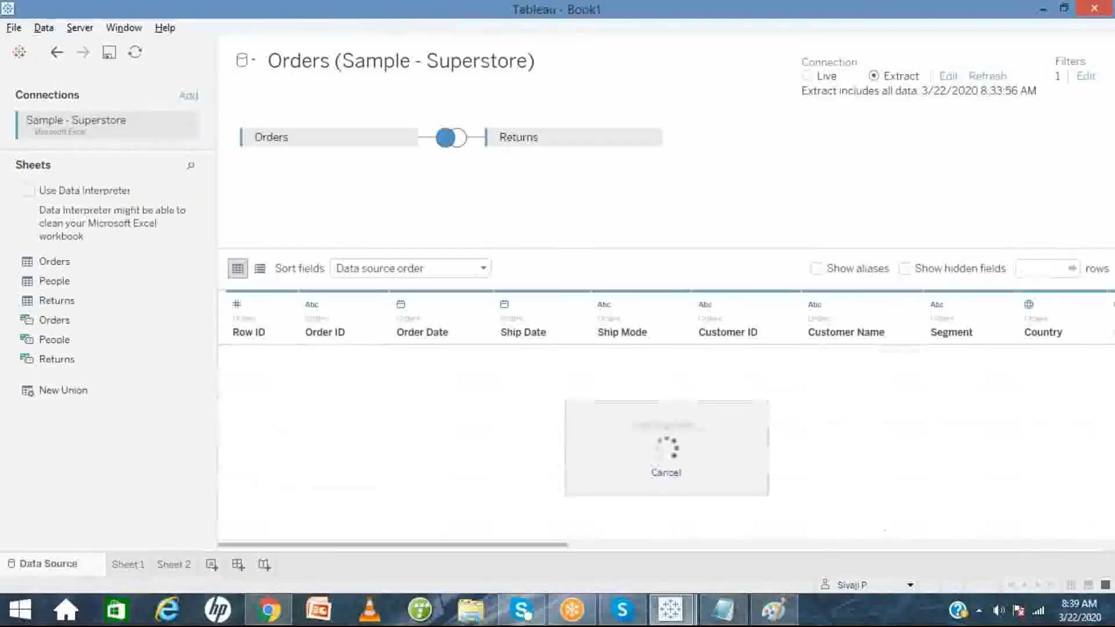
{"action": "left_click", "coordinate": [1085, 76]}
{"action": "left_click", "coordinate": [402, 268]}
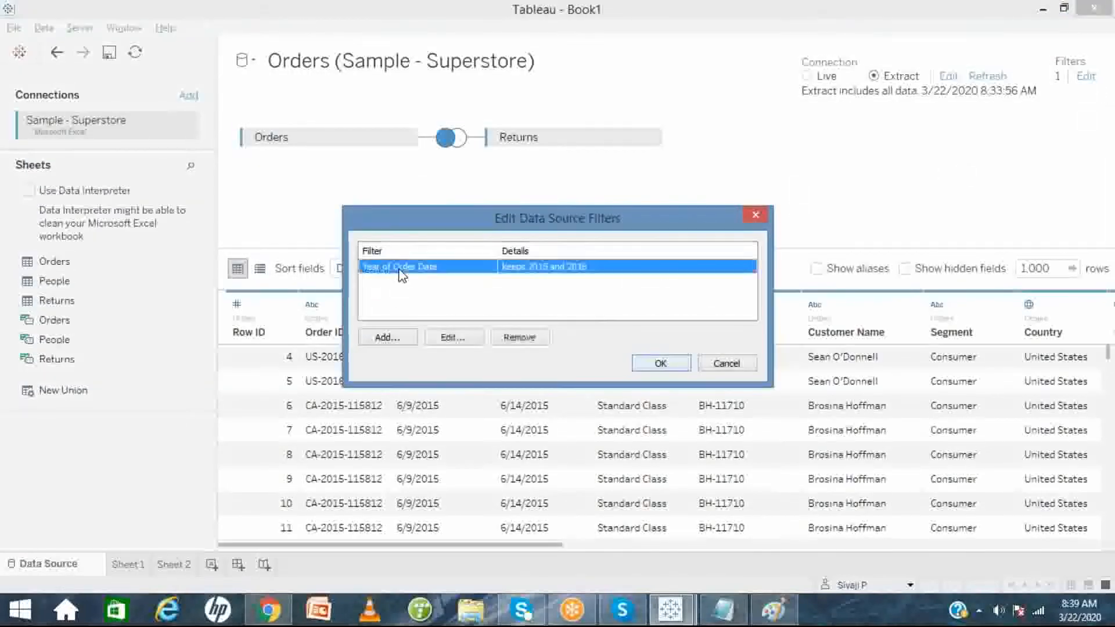
{"action": "left_click", "coordinate": [525, 338]}
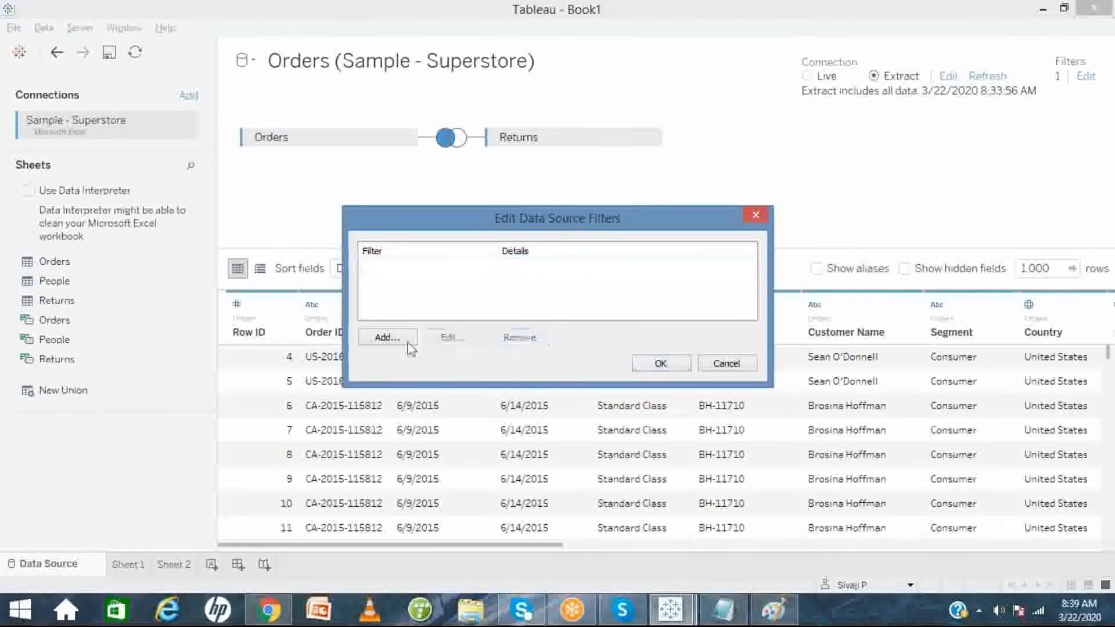
- Add a relative-date data source filter on Order Date that includes the last 3 years
{"action": "left_click", "coordinate": [400, 343]}
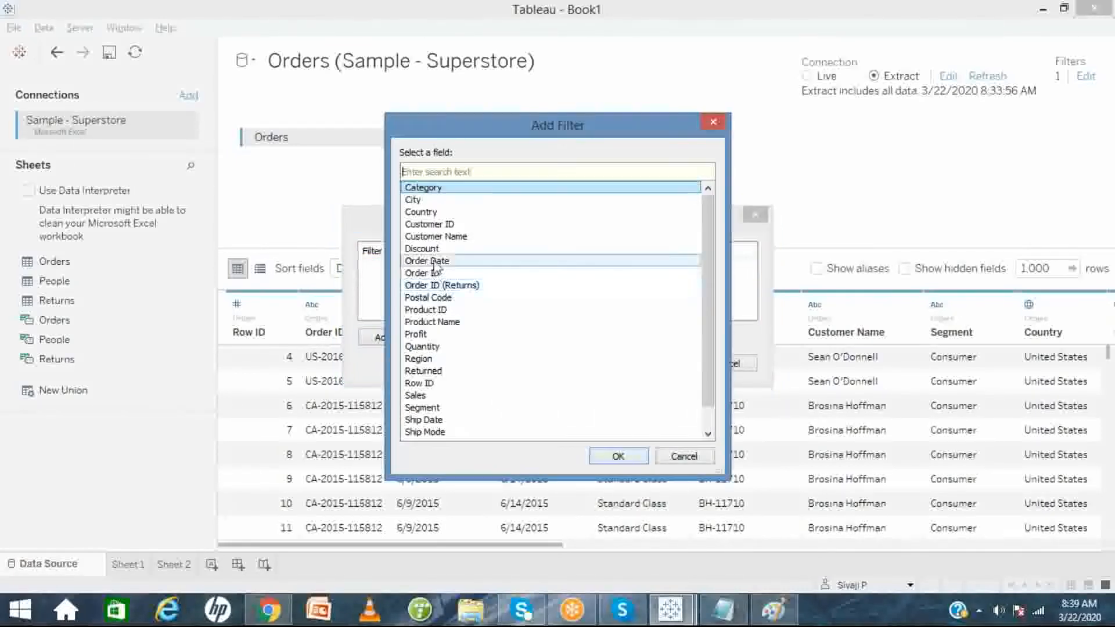
{"action": "left_click", "coordinate": [437, 262]}
{"action": "double_click", "coordinate": [436, 262]}
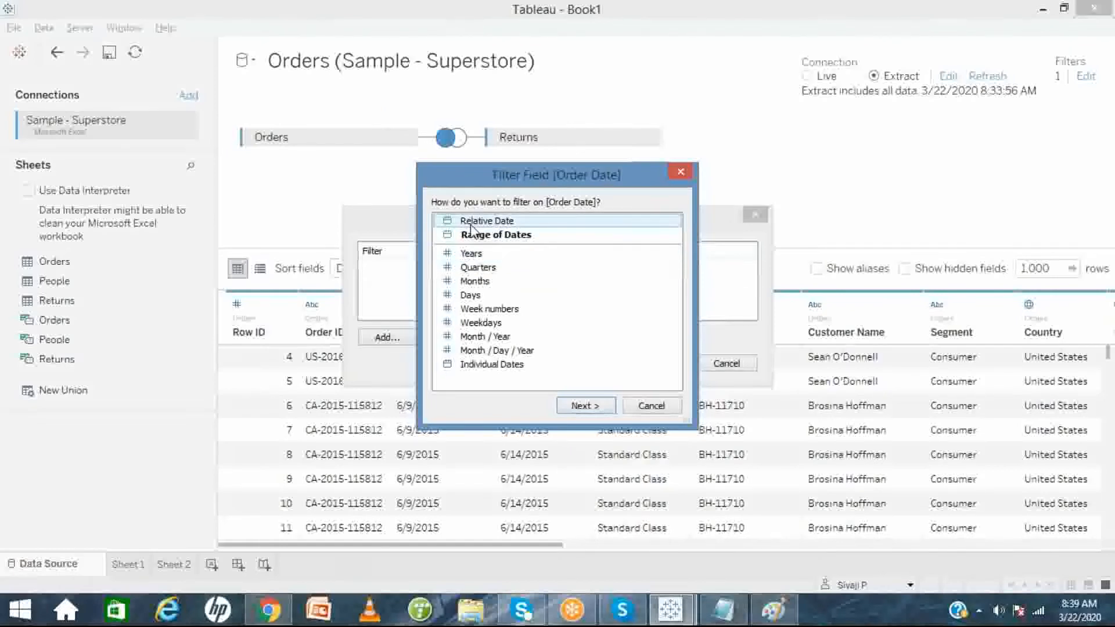
{"action": "double_click", "coordinate": [471, 226]}
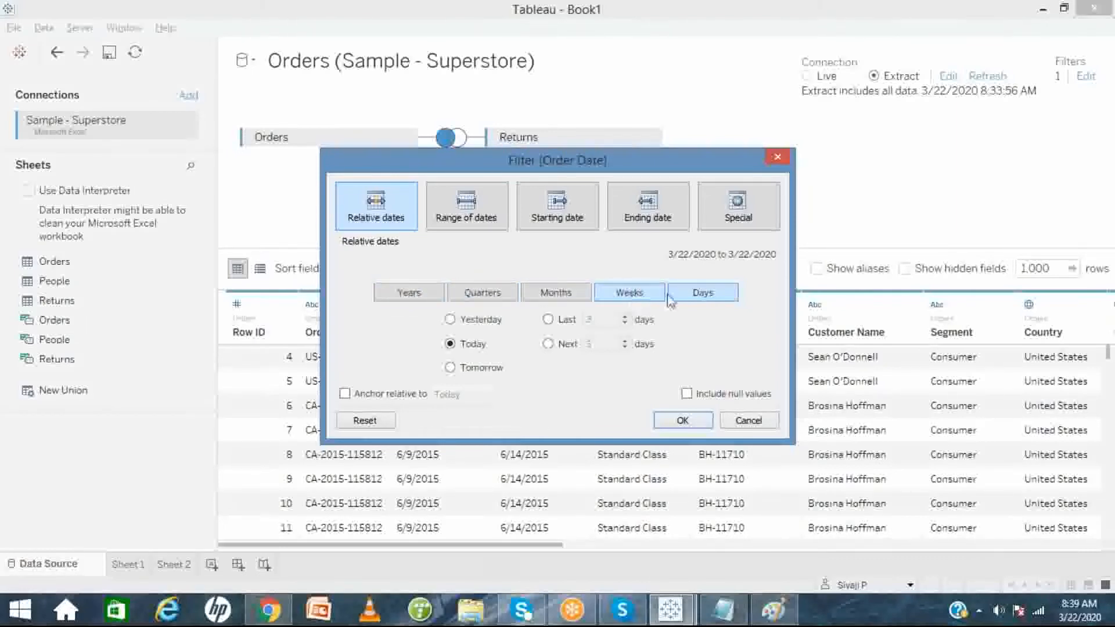
{"action": "left_click", "coordinate": [481, 293]}
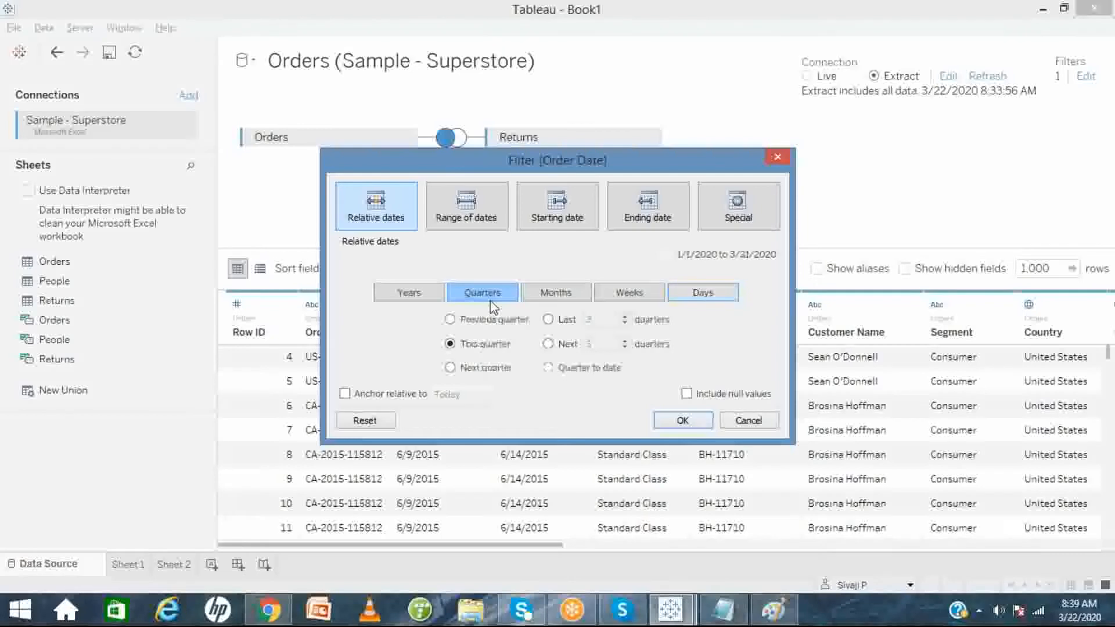
{"action": "left_click", "coordinate": [414, 299]}
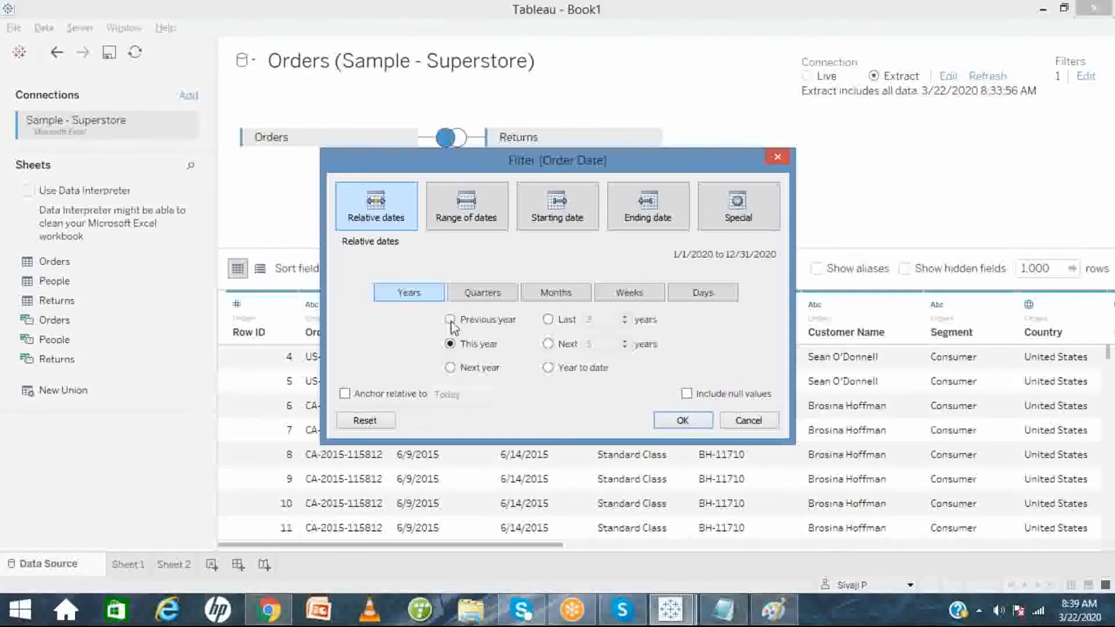
{"action": "left_click", "coordinate": [547, 320]}
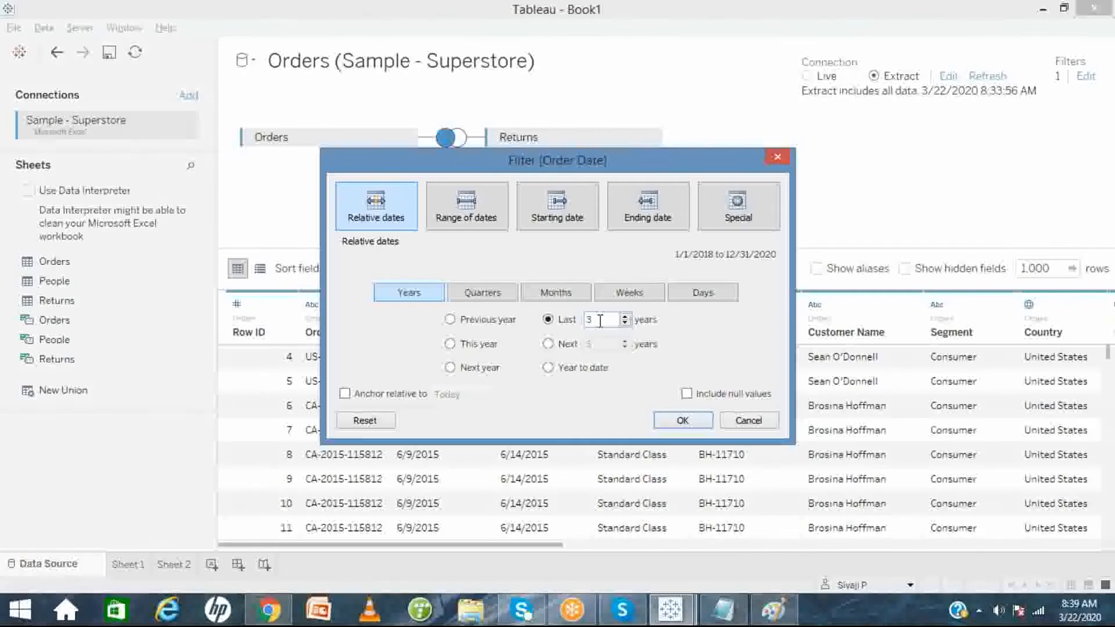
{"action": "left_click", "coordinate": [682, 422]}
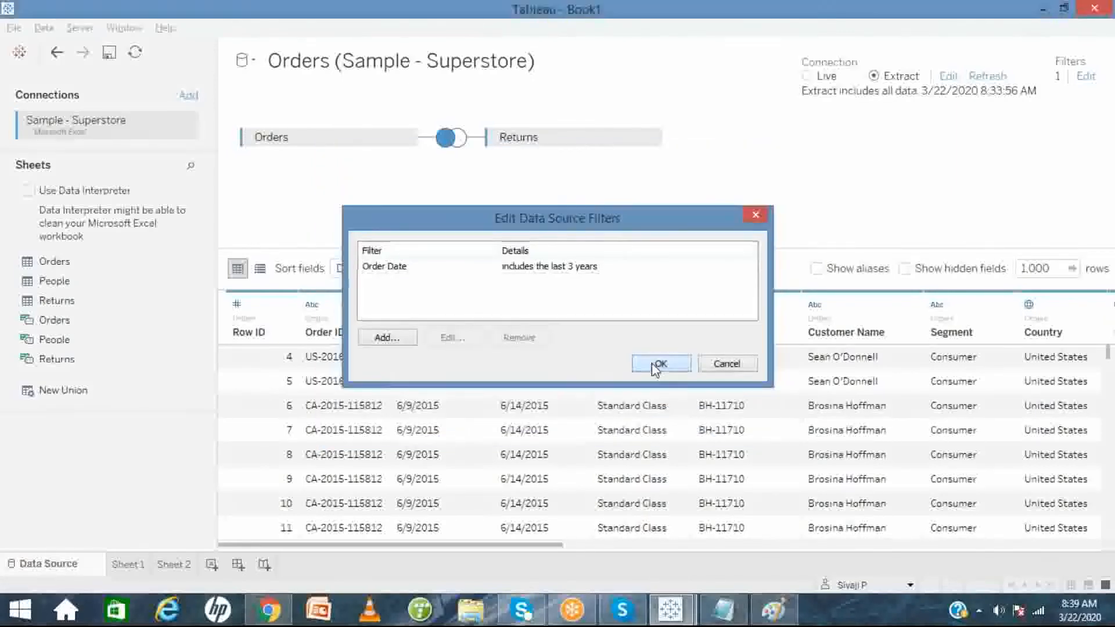
{"action": "left_click", "coordinate": [655, 363]}
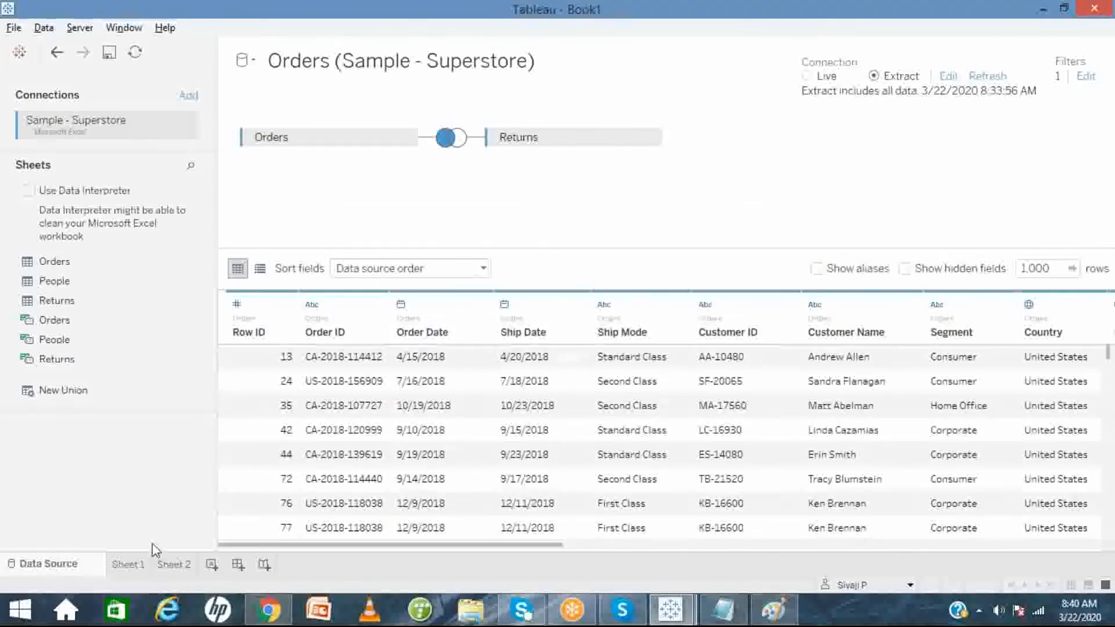
- Examine which Order Date years Sheet 2 lists under the relative-date filter
{"action": "left_click", "coordinate": [165, 567]}
{"action": "left_click", "coordinate": [343, 189]}
{"action": "left_click", "coordinate": [345, 216]}
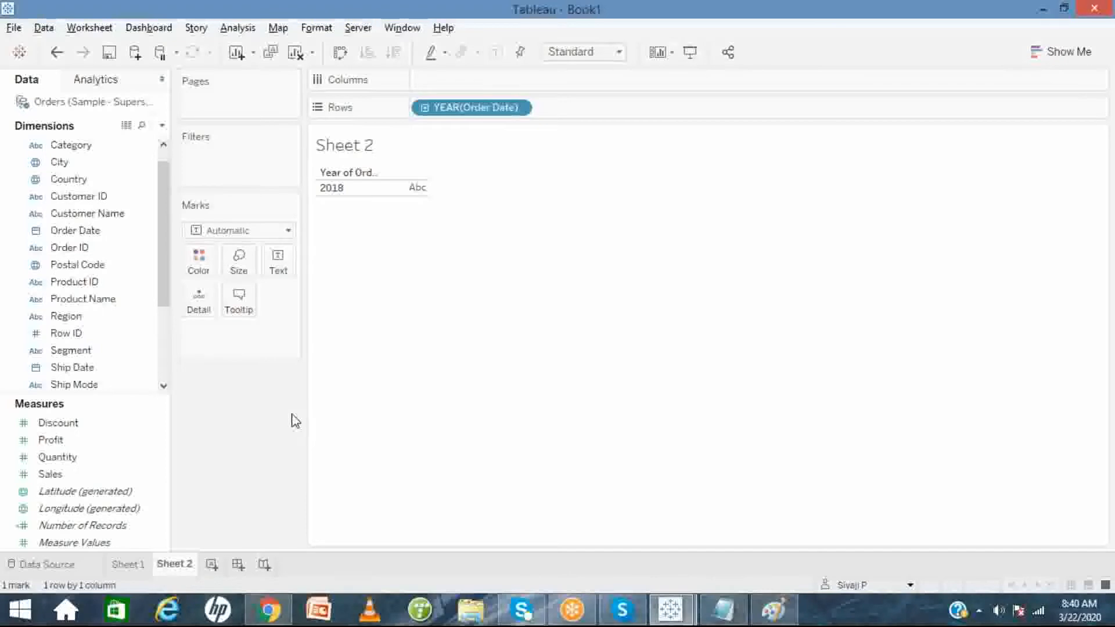
- Try changing the Order Date data source filter to the last 90 days, and to the last 10 months
{"action": "left_click", "coordinate": [73, 565]}
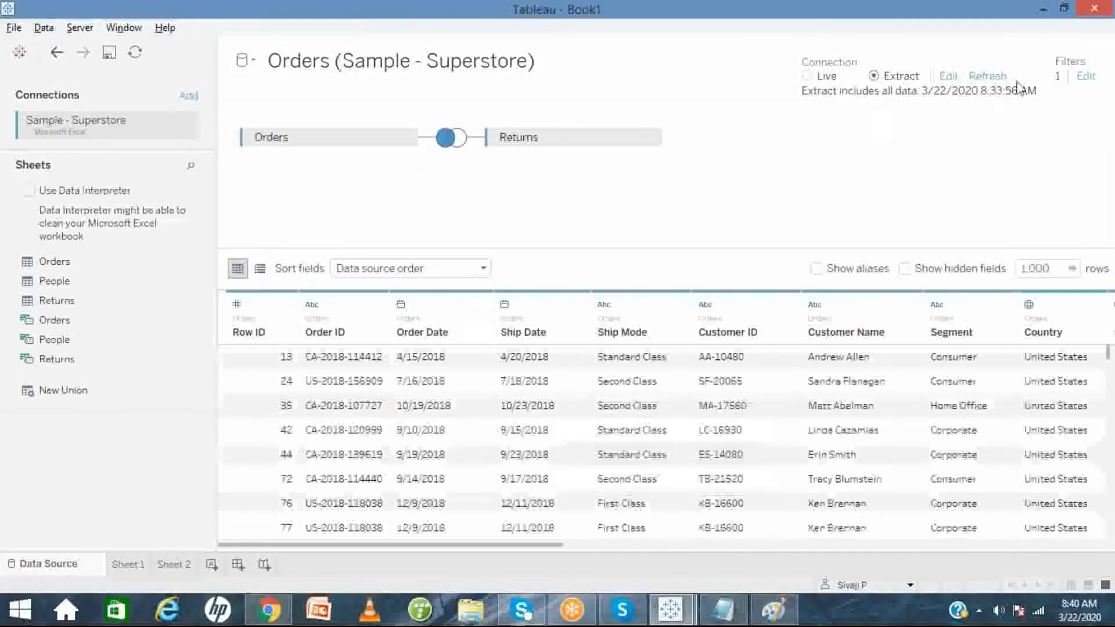
{"action": "left_click", "coordinate": [1086, 76]}
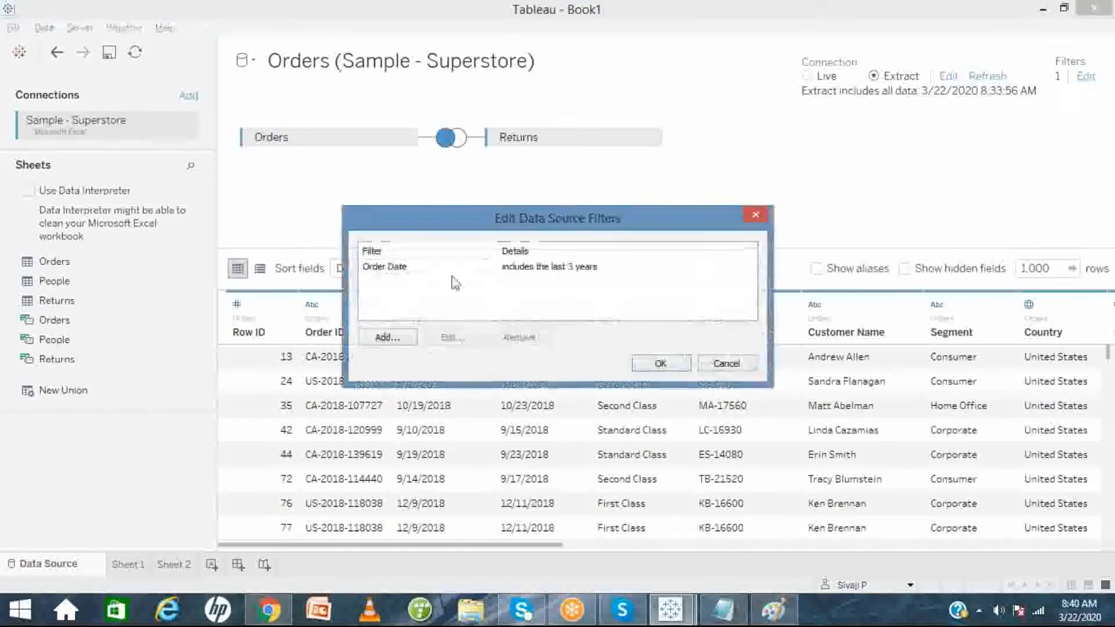
{"action": "left_click", "coordinate": [379, 268]}
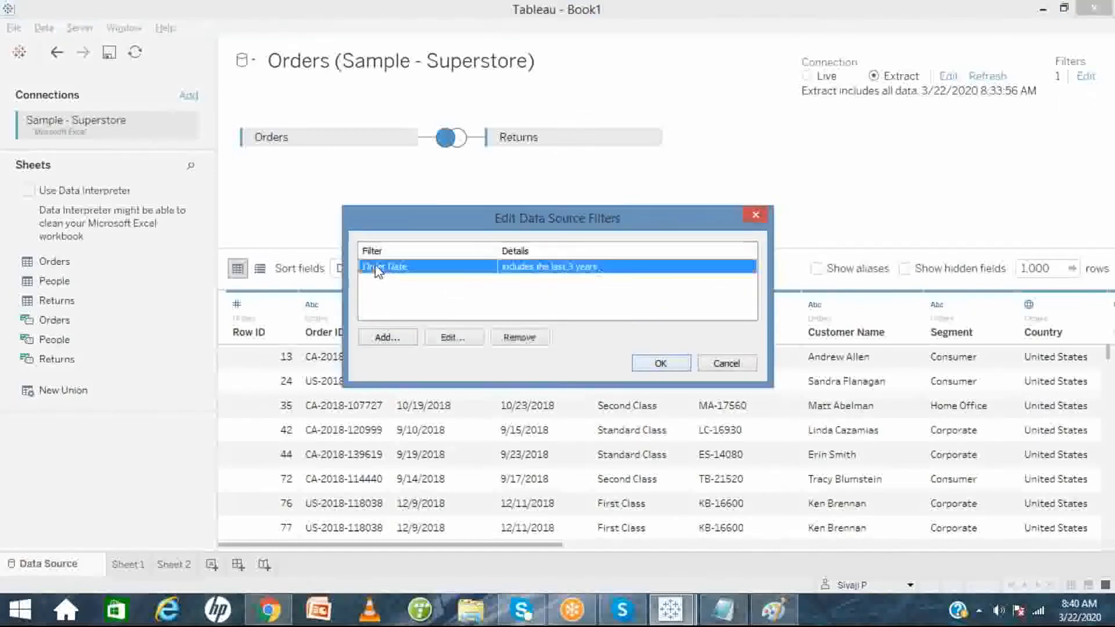
{"action": "left_click", "coordinate": [473, 342]}
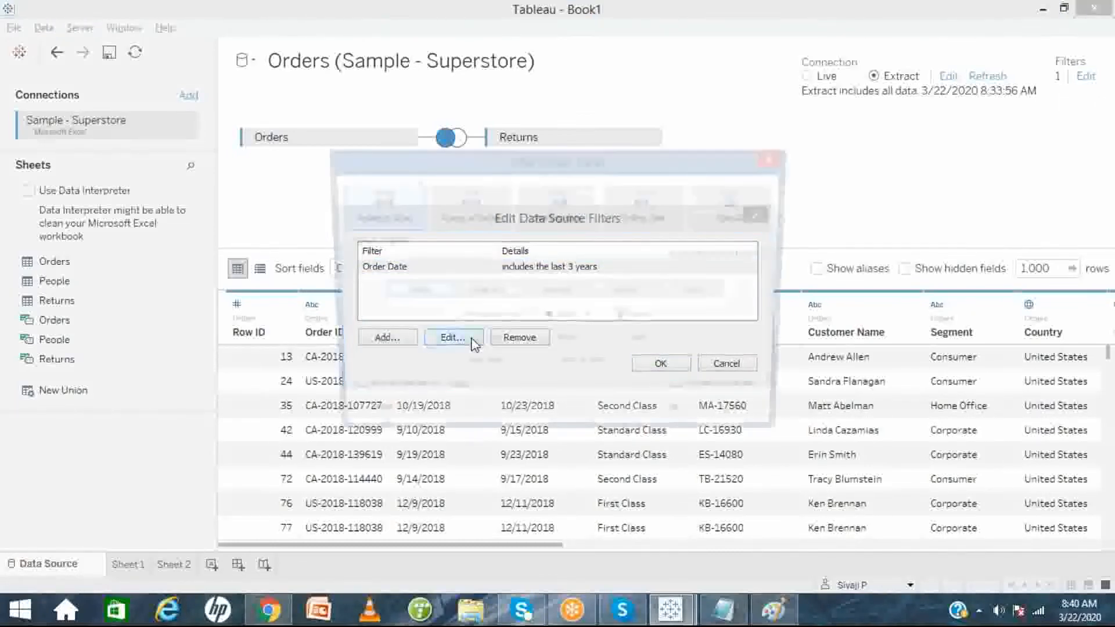
{"action": "left_click", "coordinate": [700, 295]}
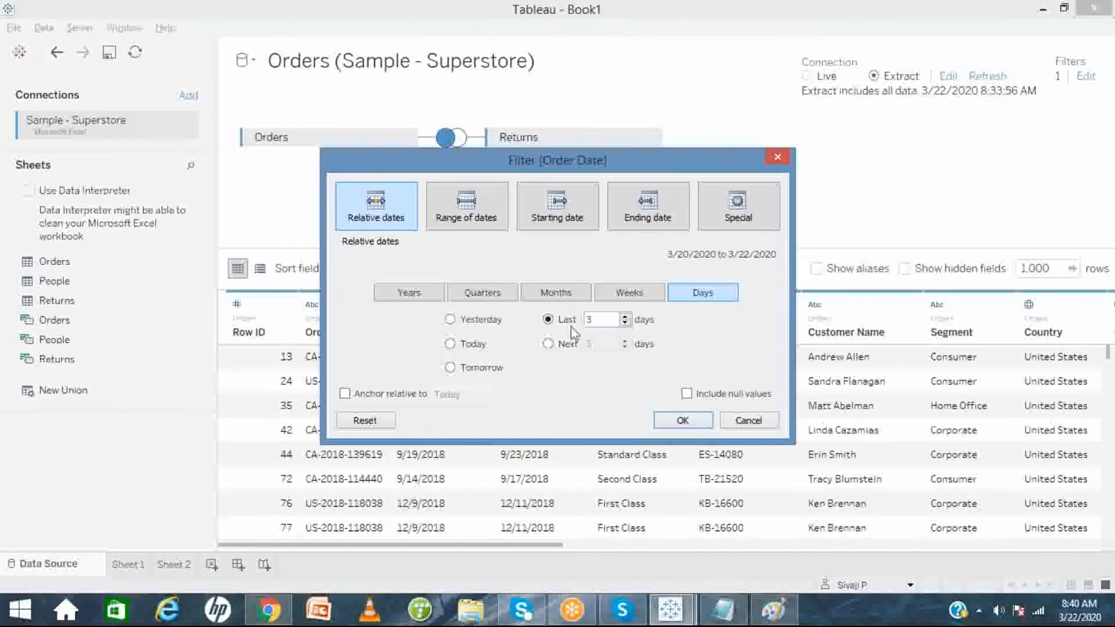
{"action": "type", "text": "0"}
{"action": "key", "text": "BackSpace"}
{"action": "key", "text": "BackSpace"}
{"action": "type", "text": "90"}
{"action": "left_click", "coordinate": [553, 295]}
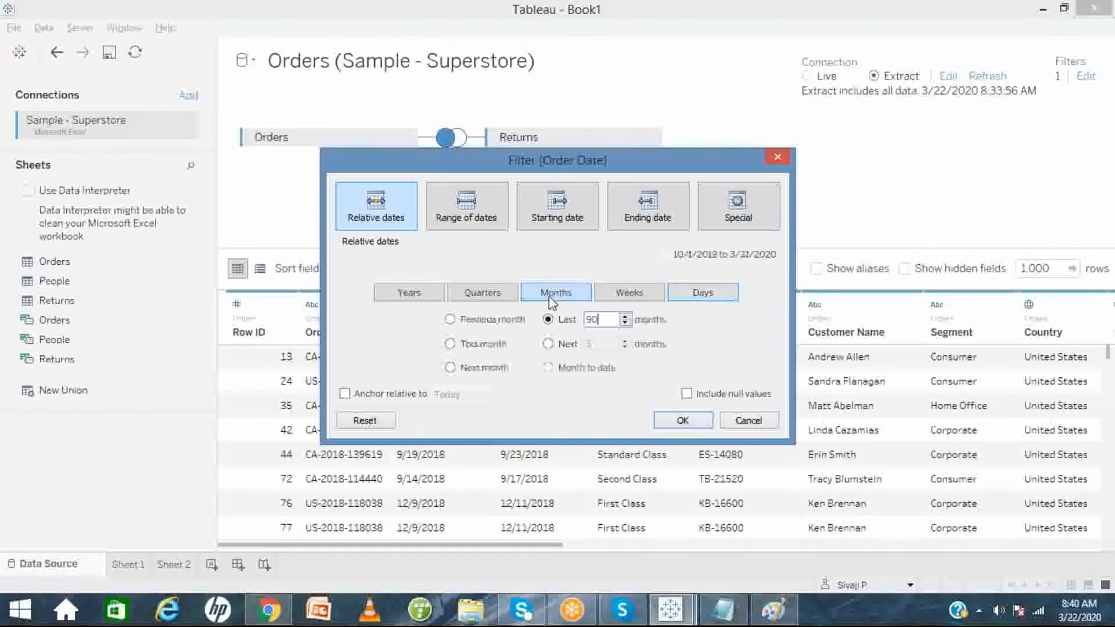
{"action": "key", "text": "BackSpace"}
{"action": "key", "text": "BackSpace"}
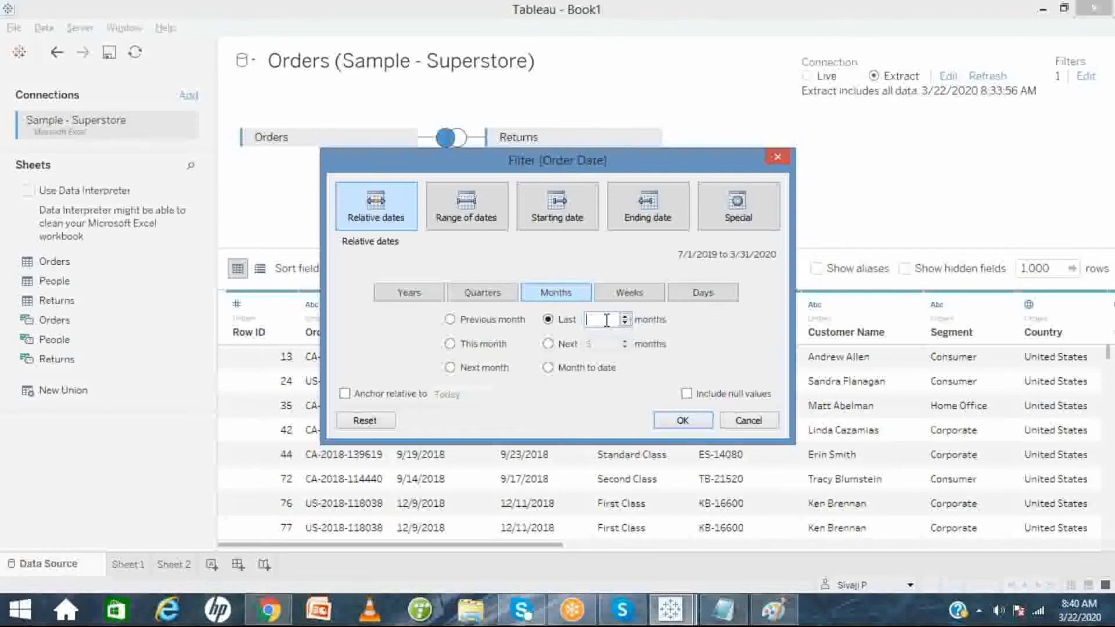
{"action": "type", "text": "10"}
{"action": "left_click", "coordinate": [734, 426]}
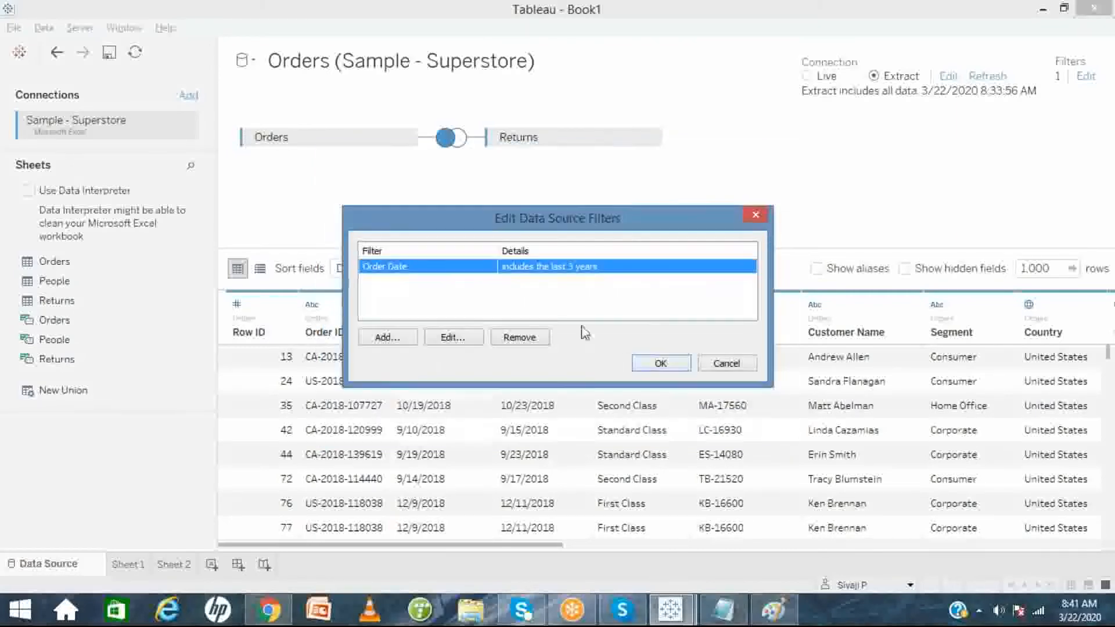
- Remove the relative Order Date filter from the data source filters and apply the change
{"action": "left_click", "coordinate": [517, 339]}
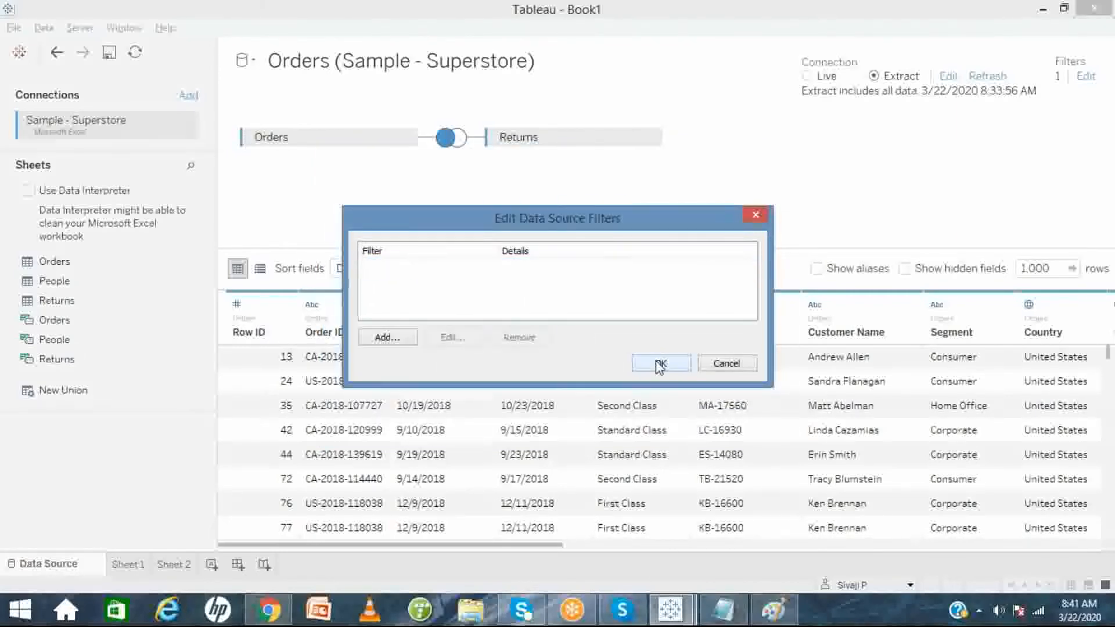
{"action": "left_click", "coordinate": [656, 363]}
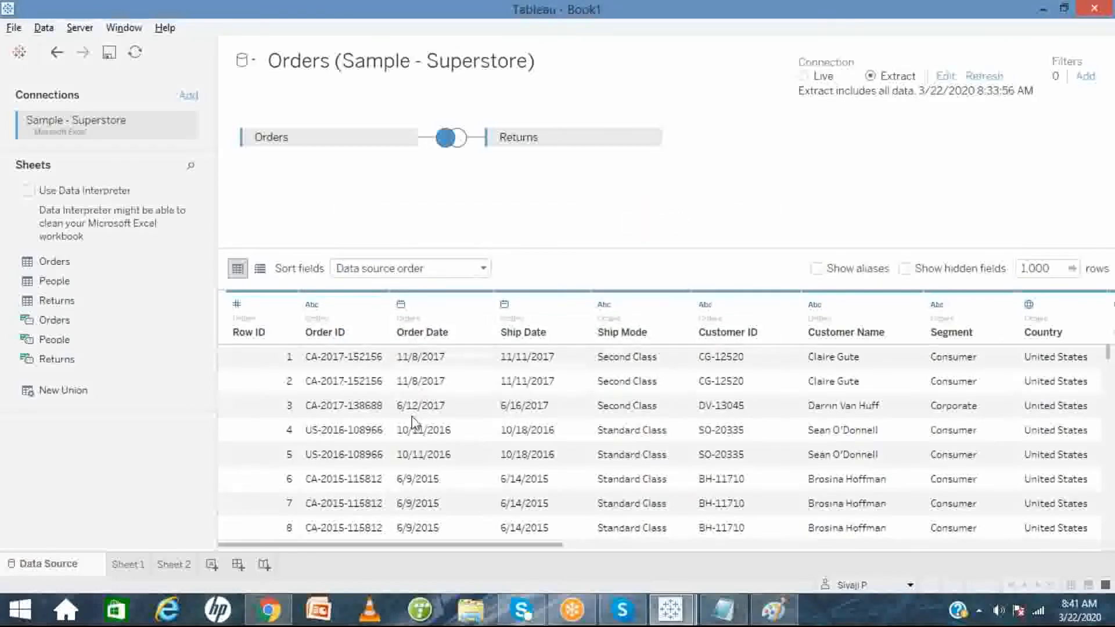
- Examine the Order Date years listed on Sheet 2 without the filter, and the numbered data source notes in Paint
{"action": "left_click", "coordinate": [162, 565]}
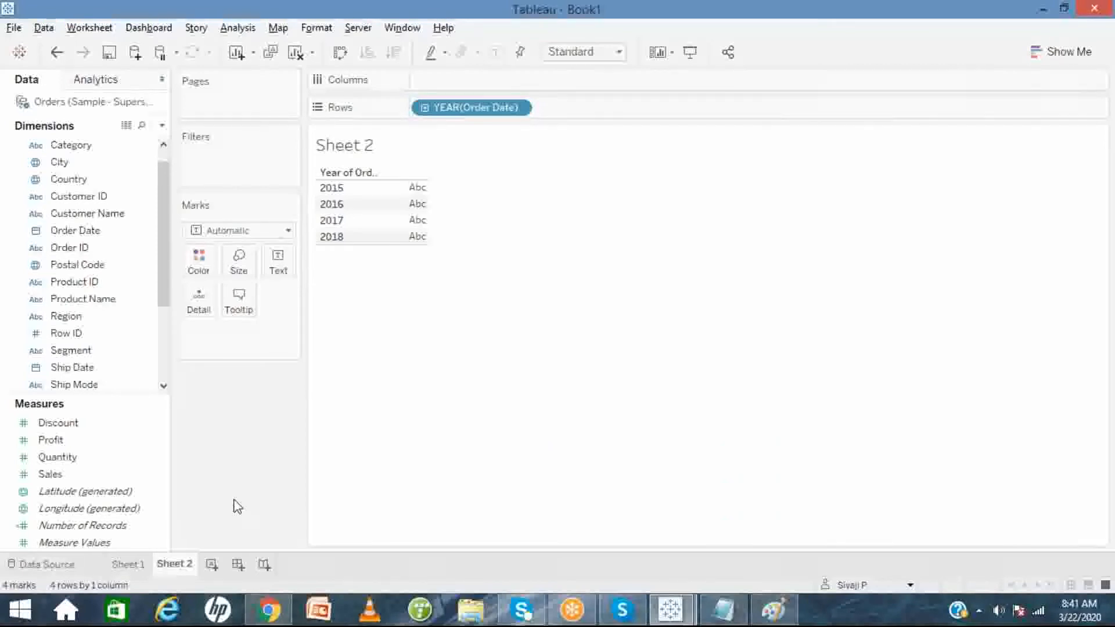
{"action": "left_click", "coordinate": [776, 611]}
{"action": "left_click", "coordinate": [774, 610]}
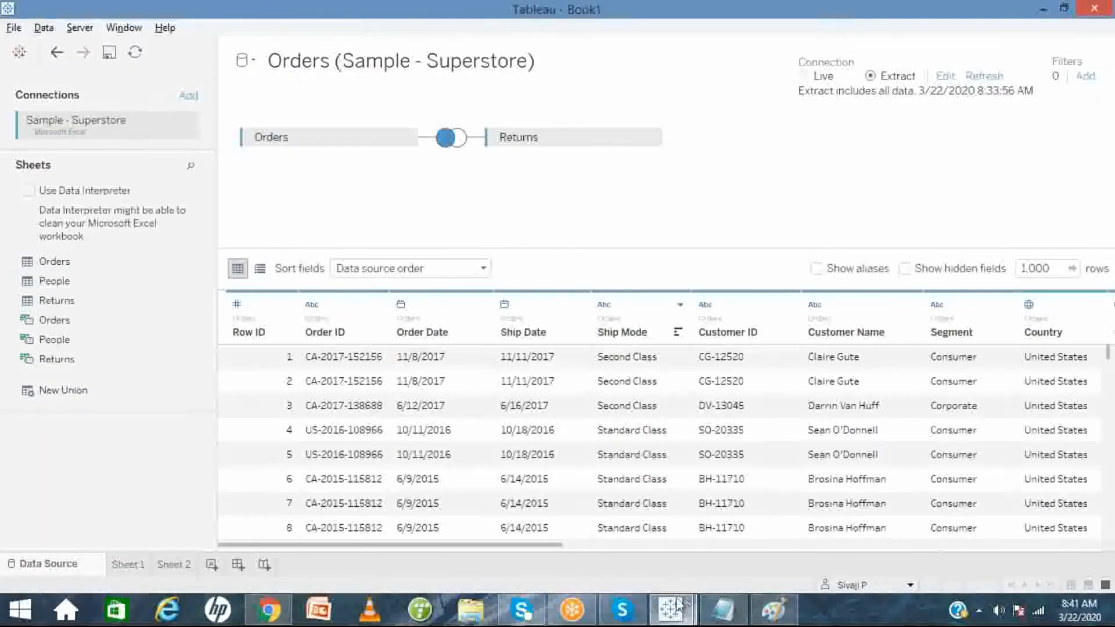
{"action": "left_click", "coordinate": [678, 604]}
{"action": "left_click", "coordinate": [715, 545]}
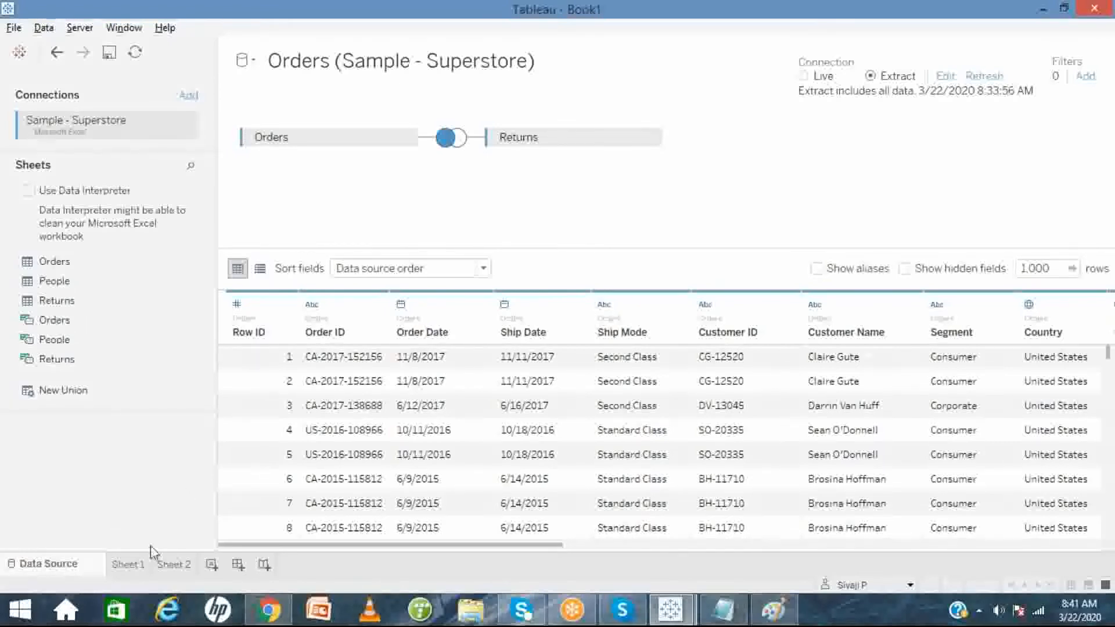
{"action": "left_click", "coordinate": [173, 565]}
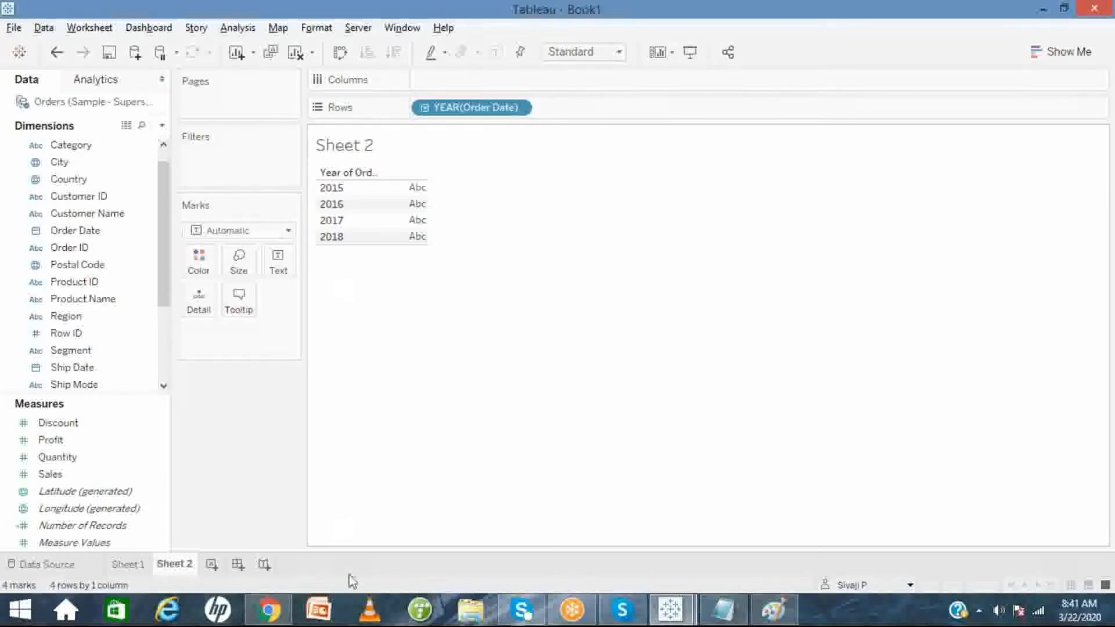
{"action": "left_click", "coordinate": [85, 561]}
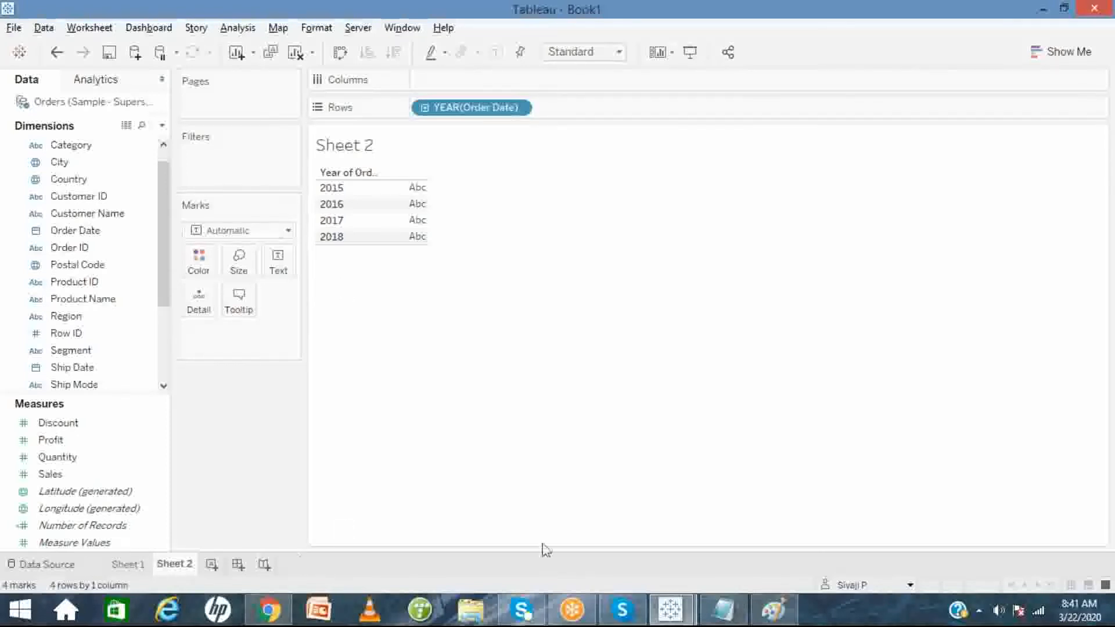
{"action": "left_click", "coordinate": [776, 610]}
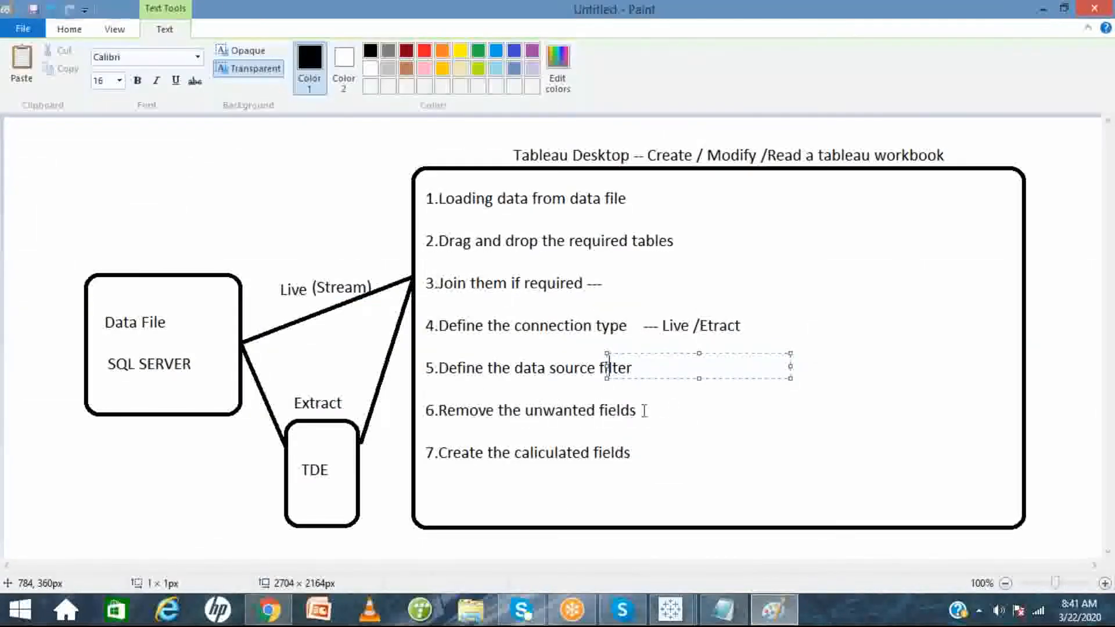
{"action": "key", "text": "alt+Tab"}
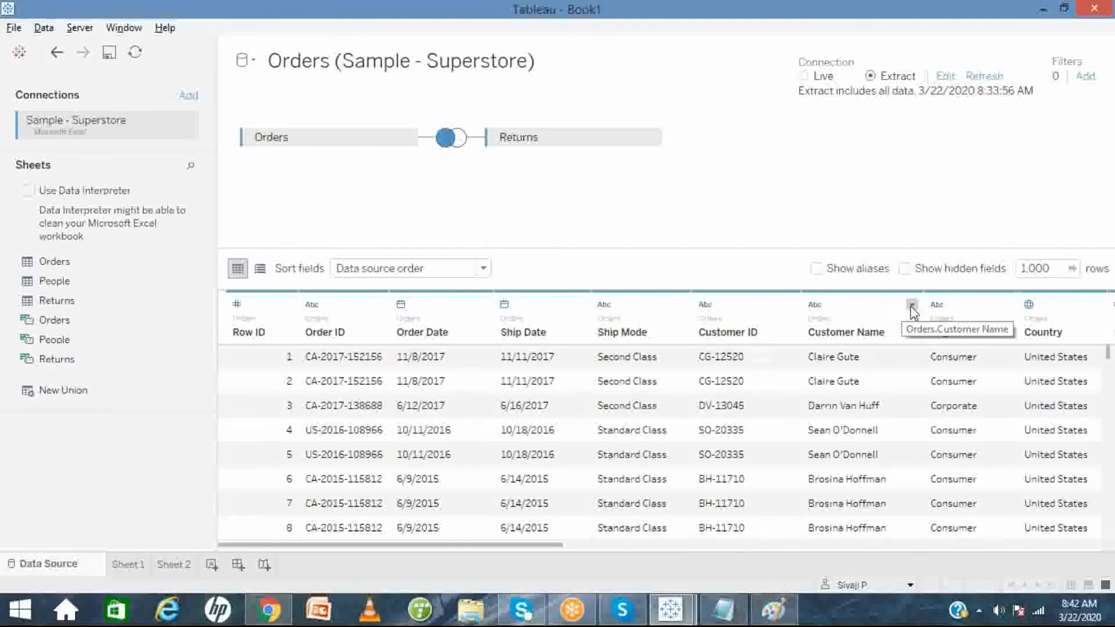
- Hide the Customer Name, Country and Segment fields in the data source grid
{"action": "left_click", "coordinate": [911, 306]}
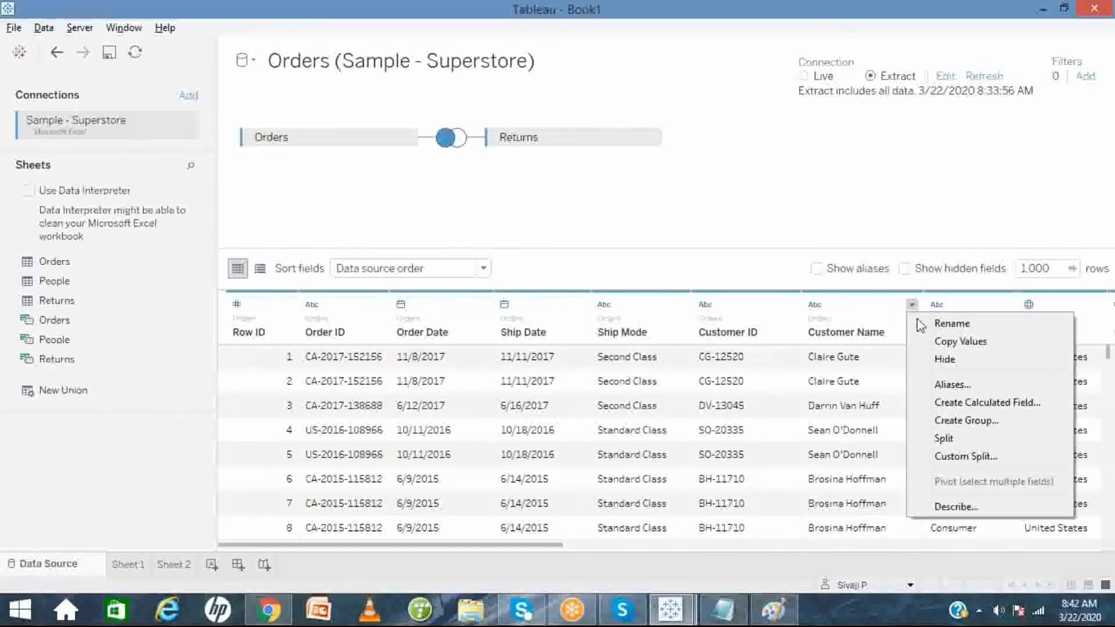
{"action": "left_click", "coordinate": [945, 359]}
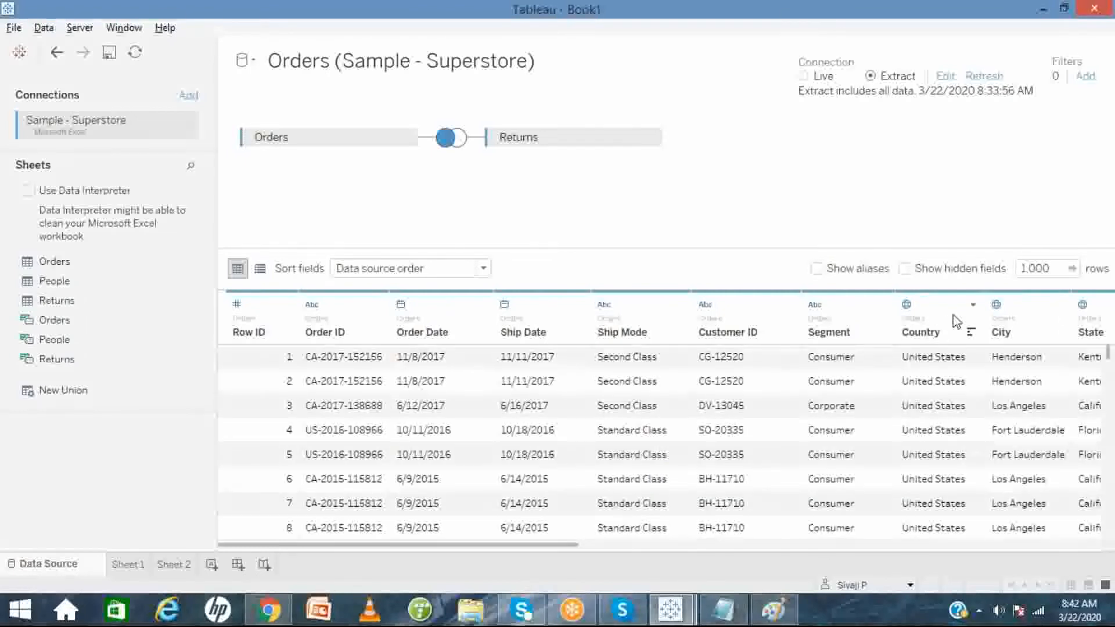
{"action": "left_click", "coordinate": [972, 304]}
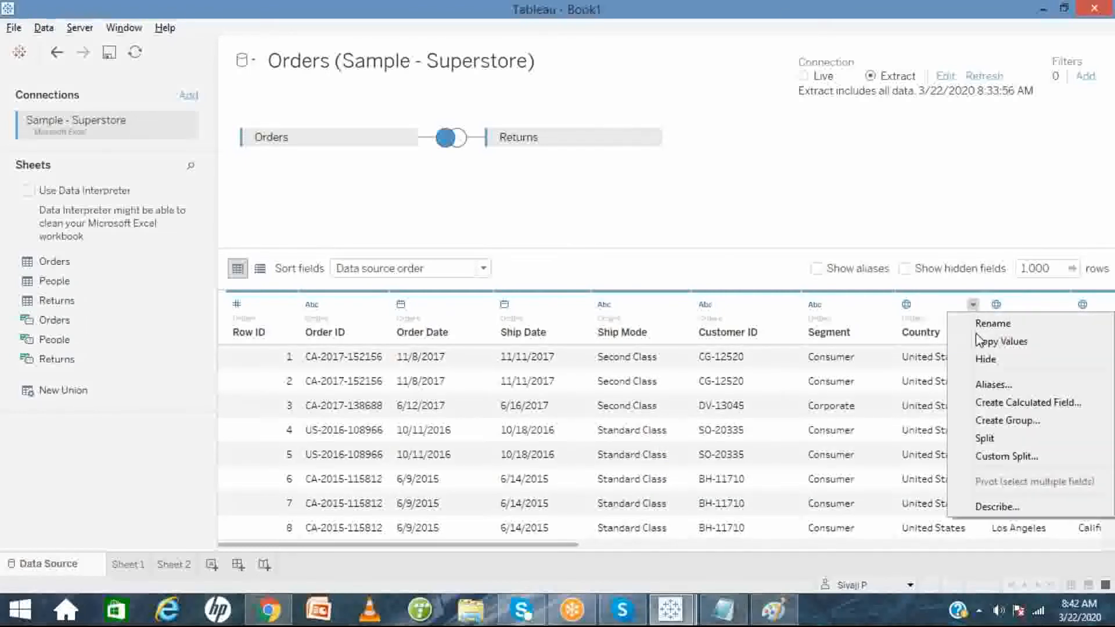
{"action": "left_click", "coordinate": [981, 359]}
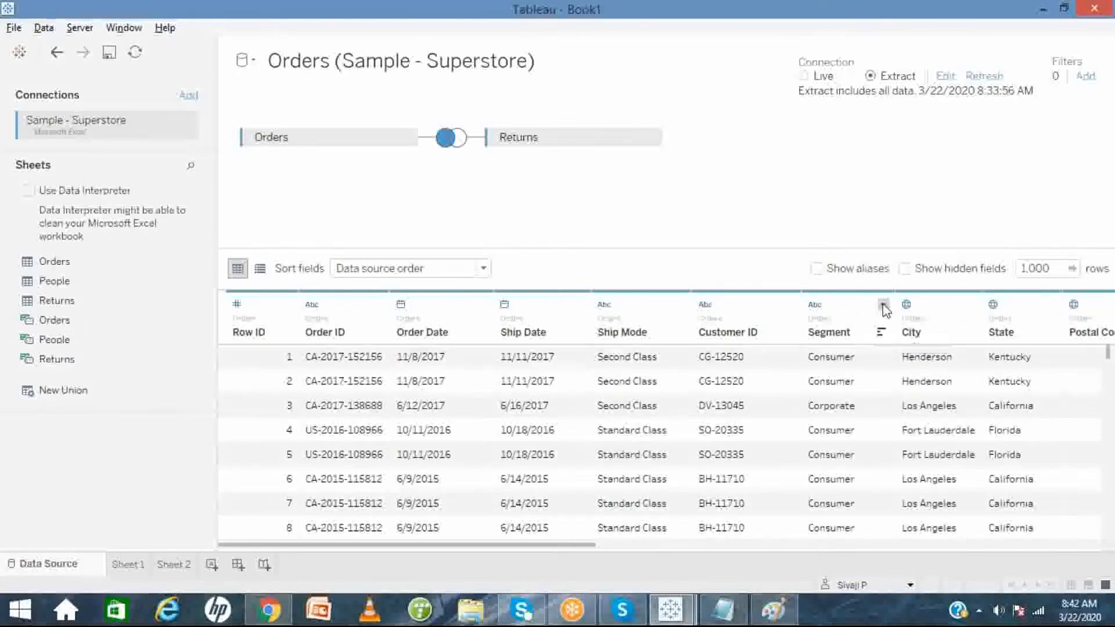
{"action": "left_click", "coordinate": [883, 305]}
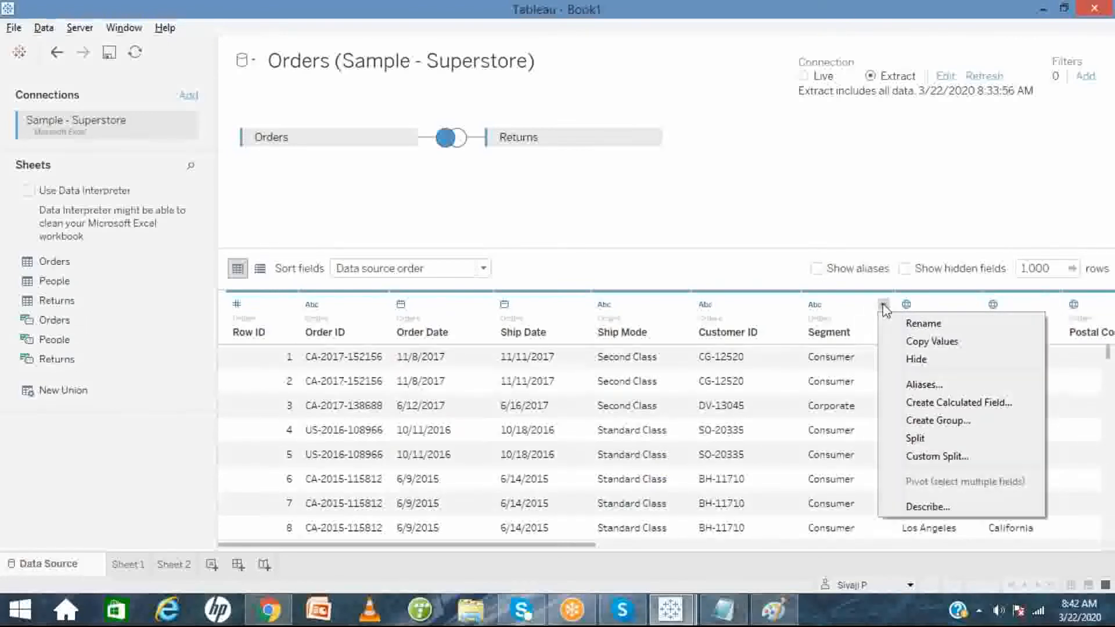
{"action": "left_click", "coordinate": [899, 365]}
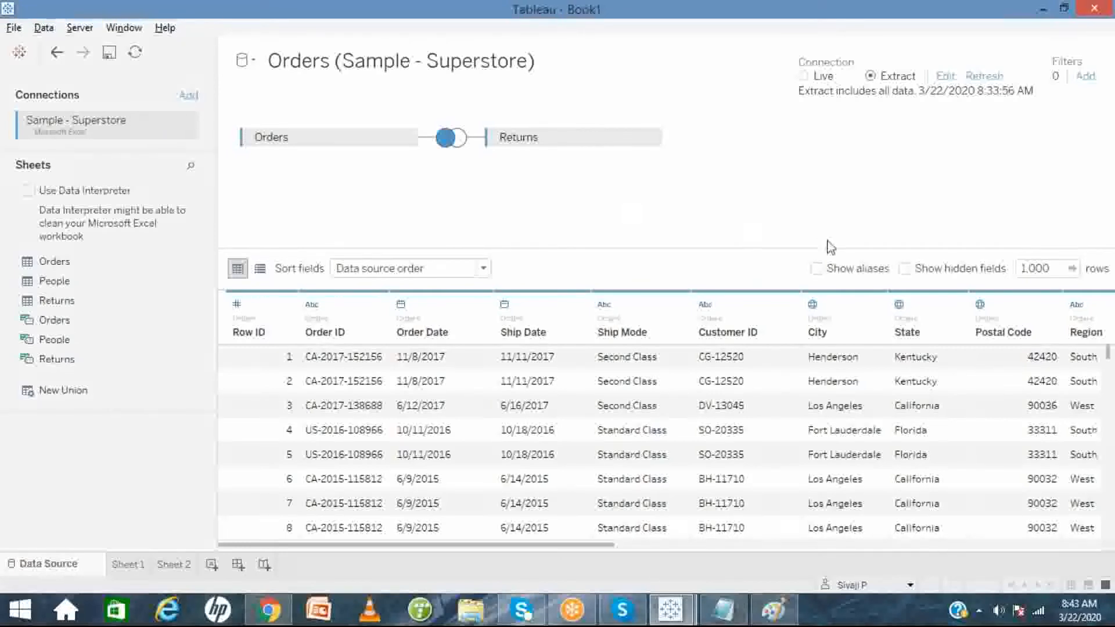
- Show the hidden fields, unhide Segment and Country, and turn off the display of hidden fields
{"action": "left_click", "coordinate": [904, 269]}
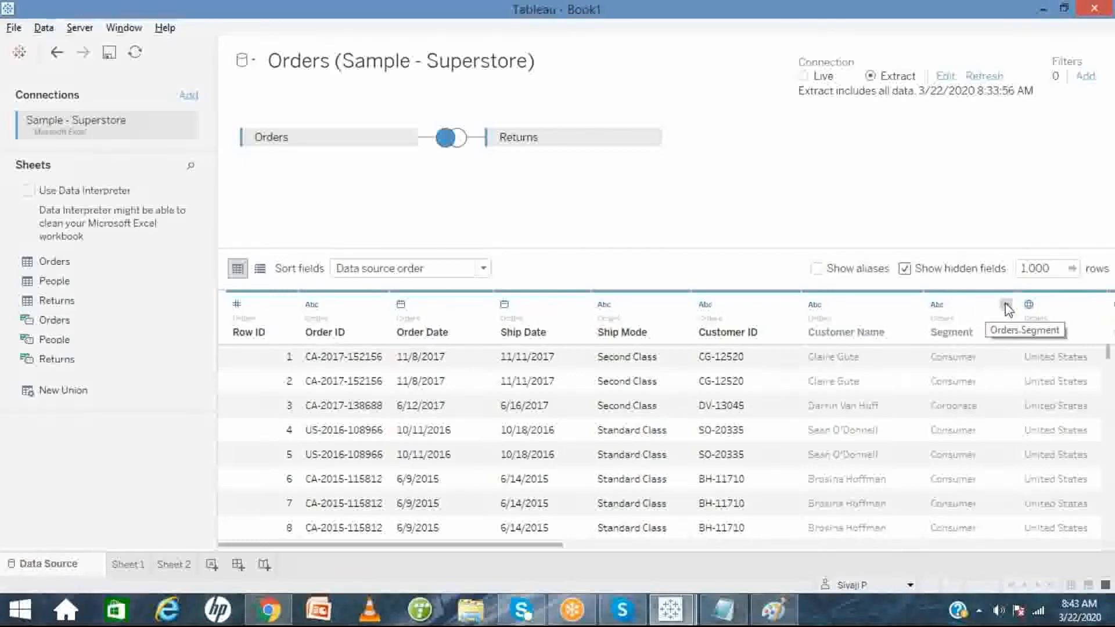
{"action": "left_click", "coordinate": [1006, 306]}
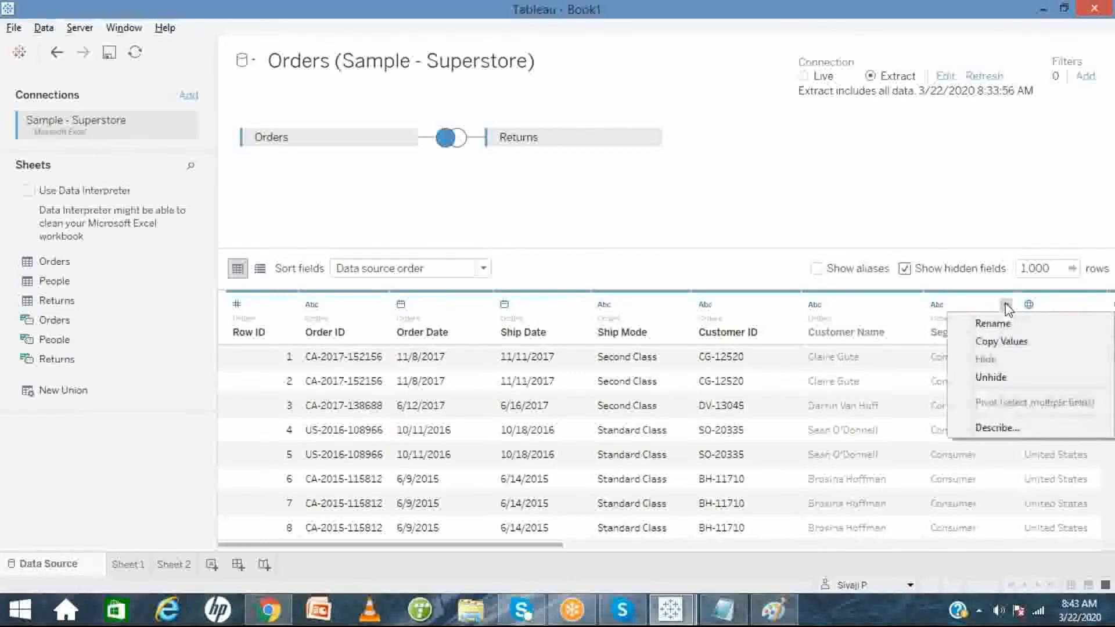
{"action": "left_click", "coordinate": [1002, 379]}
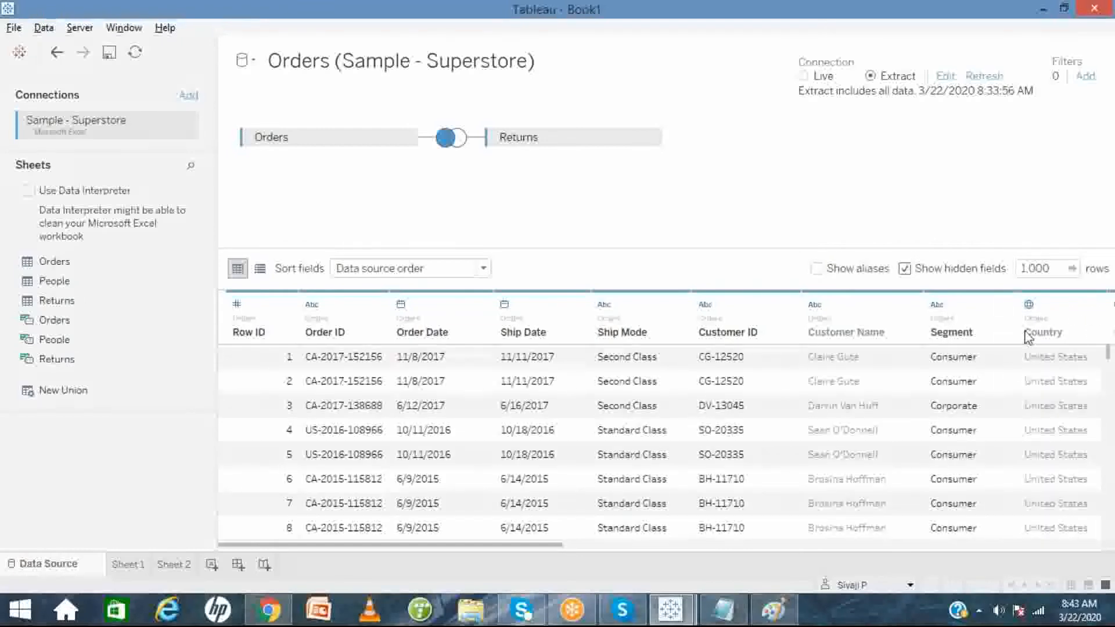
{"action": "left_click", "coordinate": [1095, 305]}
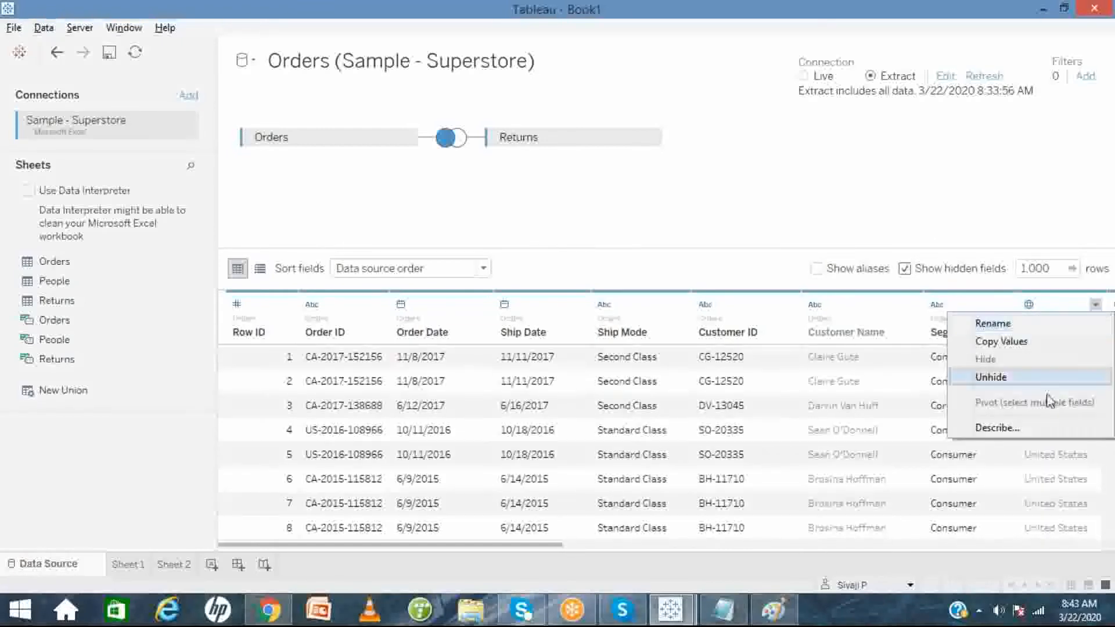
{"action": "left_click", "coordinate": [1046, 374]}
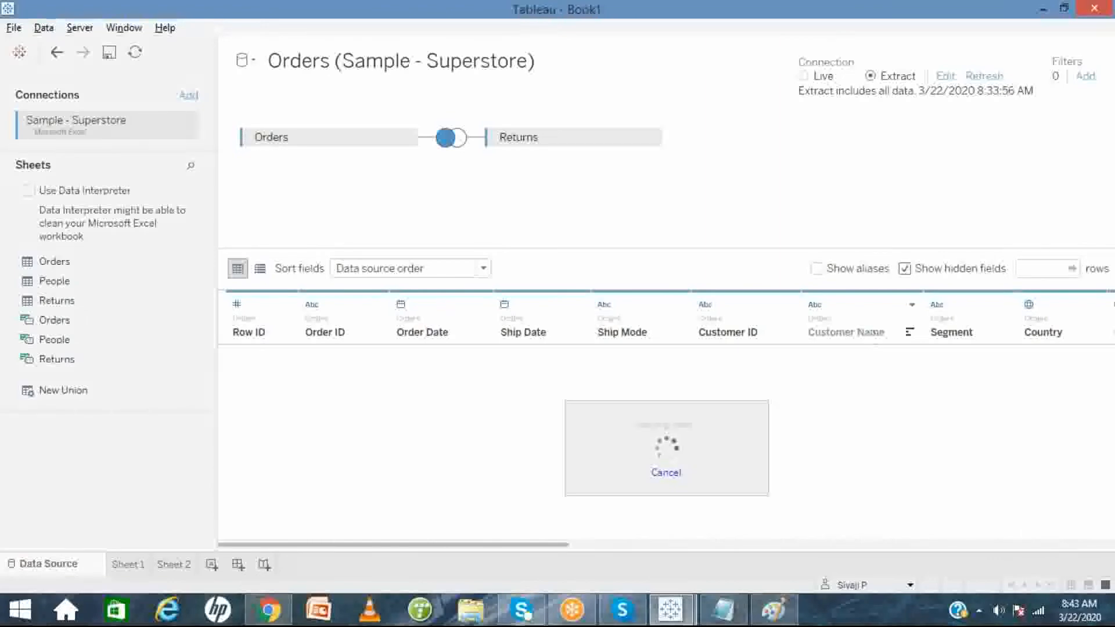
{"action": "left_click", "coordinate": [905, 269]}
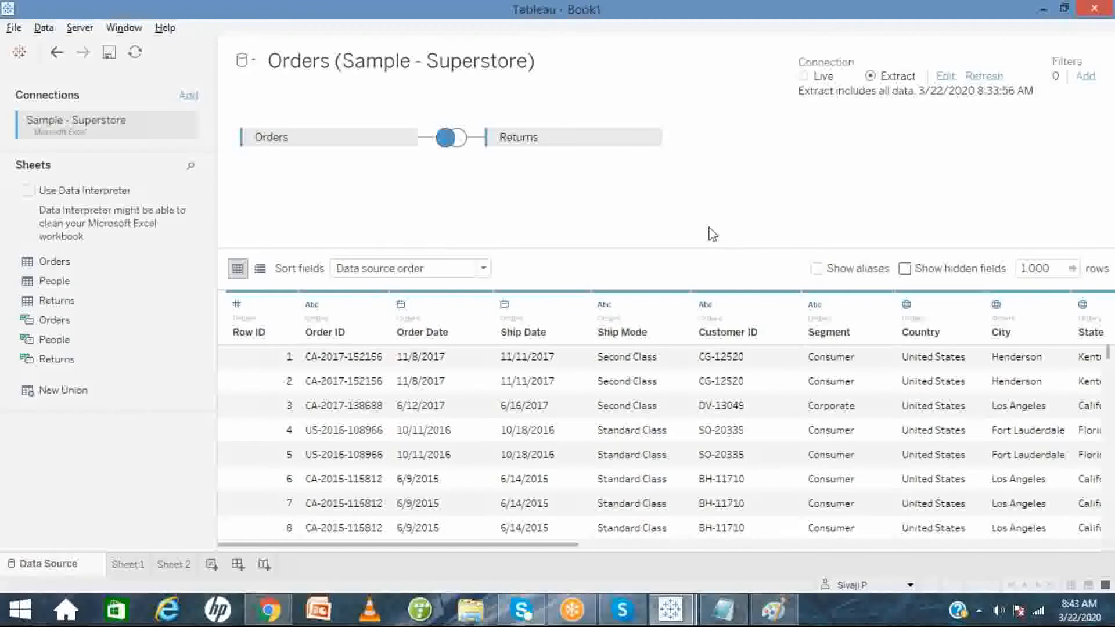
- Check the calculated fields item in the Paint notes and the fields available in Tableau's Sheet 2
{"action": "left_click", "coordinate": [775, 610]}
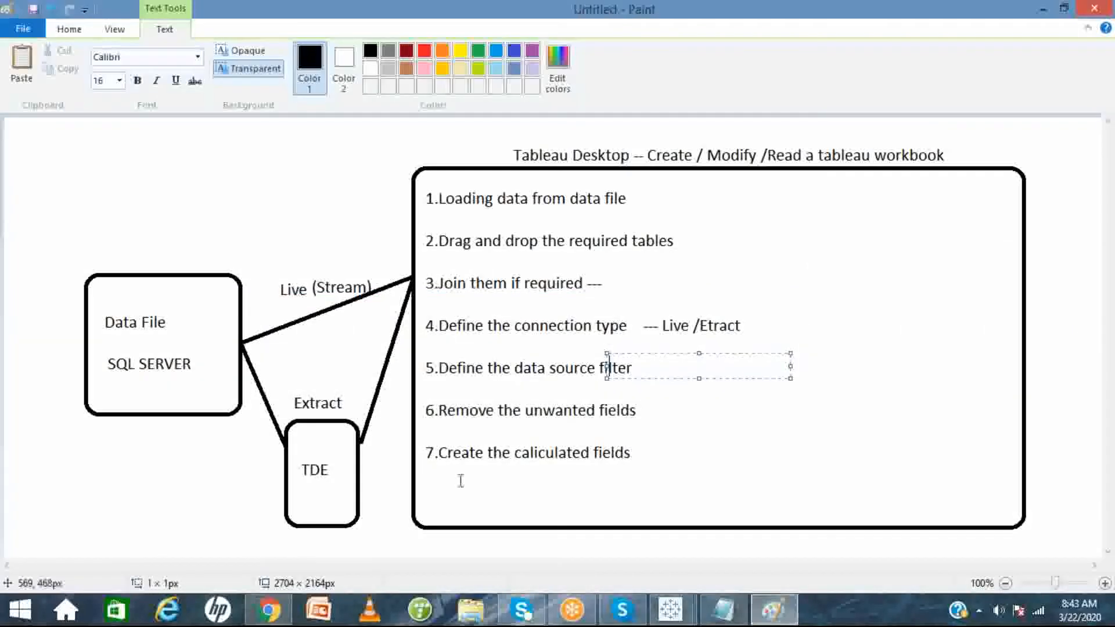
{"action": "left_click", "coordinate": [679, 608]}
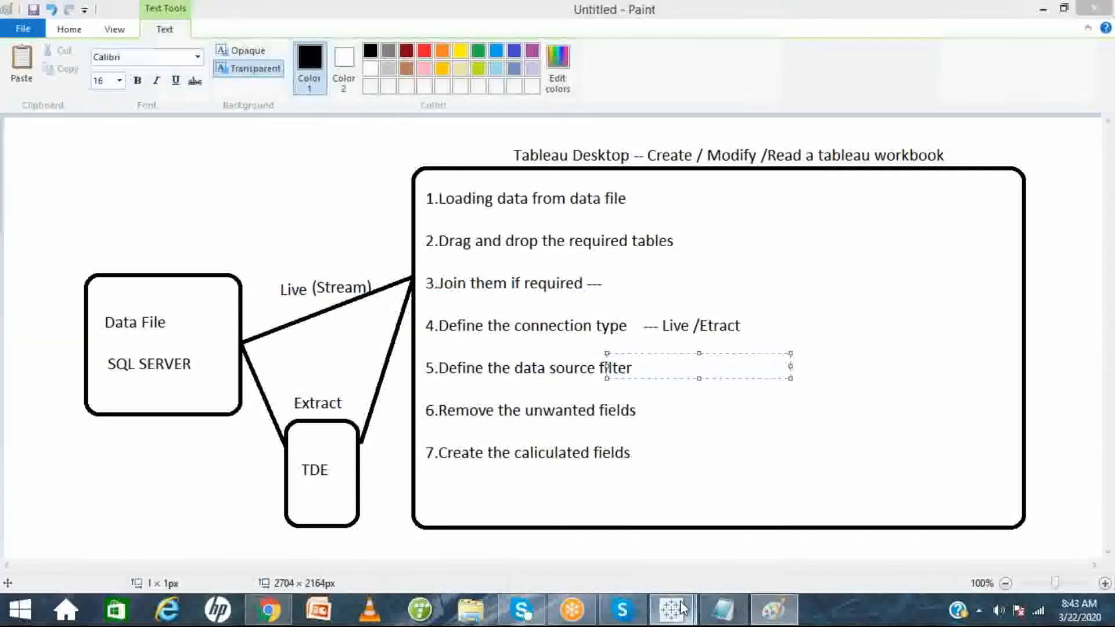
{"action": "left_click", "coordinate": [748, 543]}
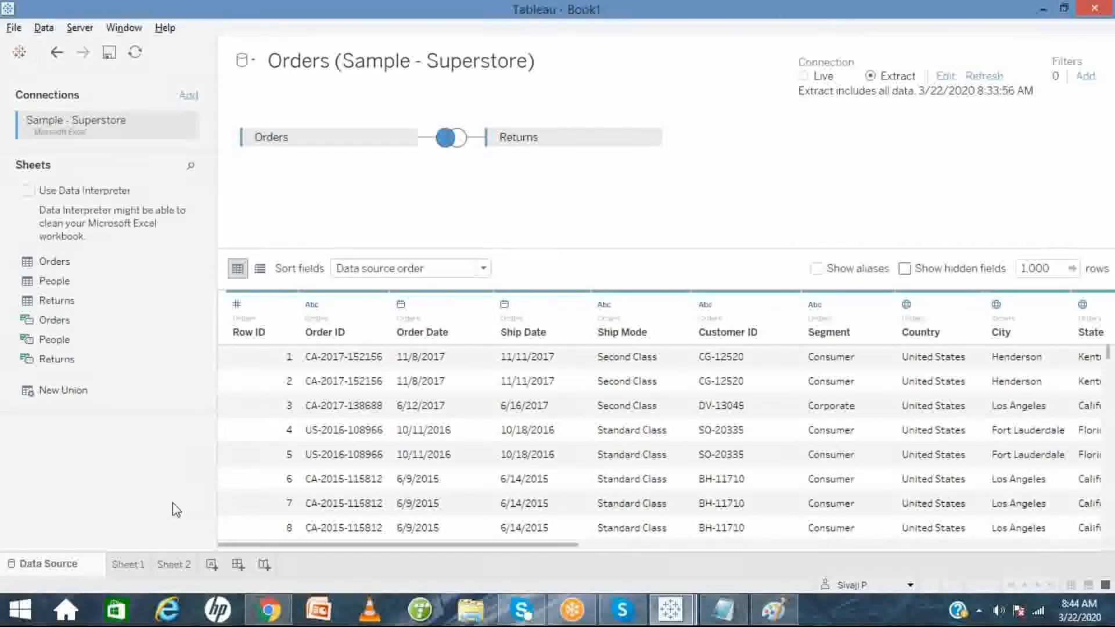
{"action": "left_click", "coordinate": [168, 564]}
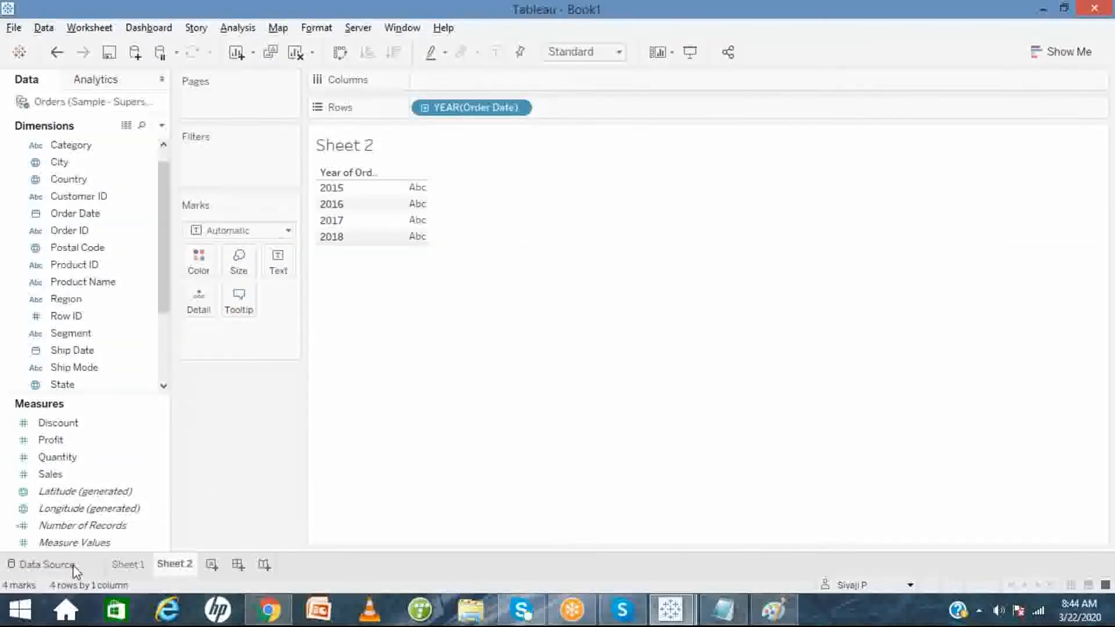
{"action": "left_click", "coordinate": [47, 564]}
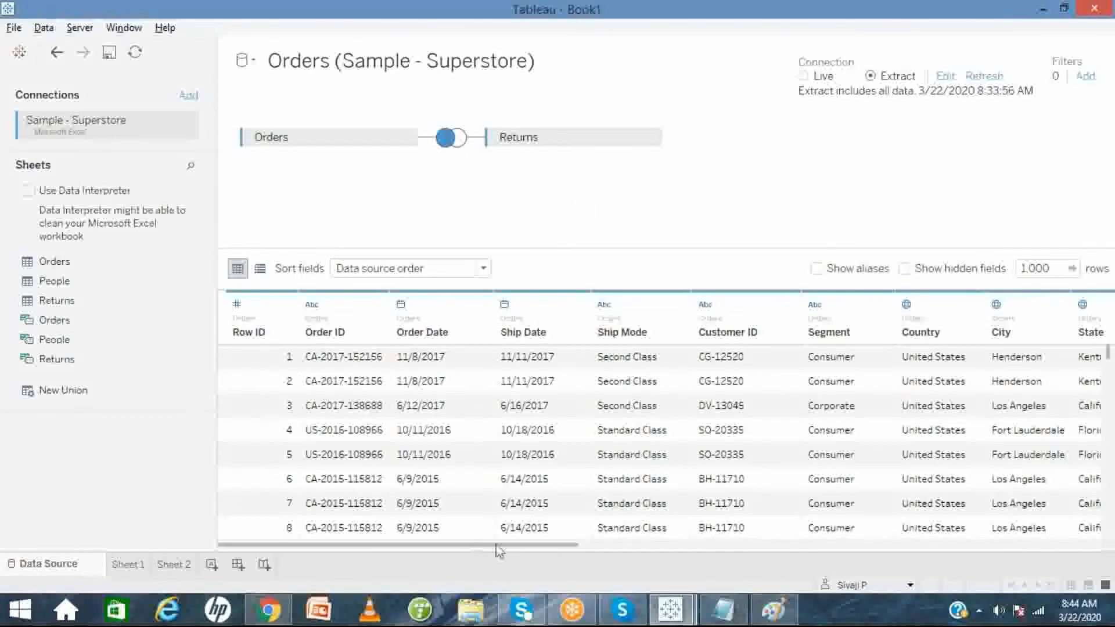
- Create a calculated field from Quantity in the data source grid with the formula [Quantity]*[Sales]
{"action": "left_click_drag", "start_coordinate": [499, 546], "coordinate": [1021, 544]}
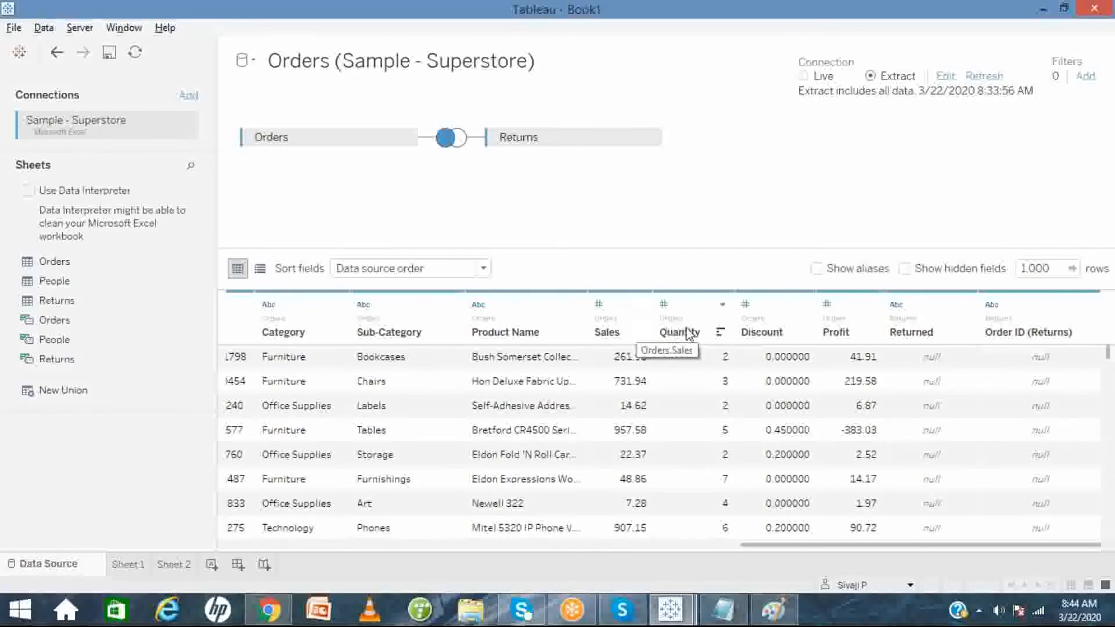
{"action": "left_click", "coordinate": [722, 306]}
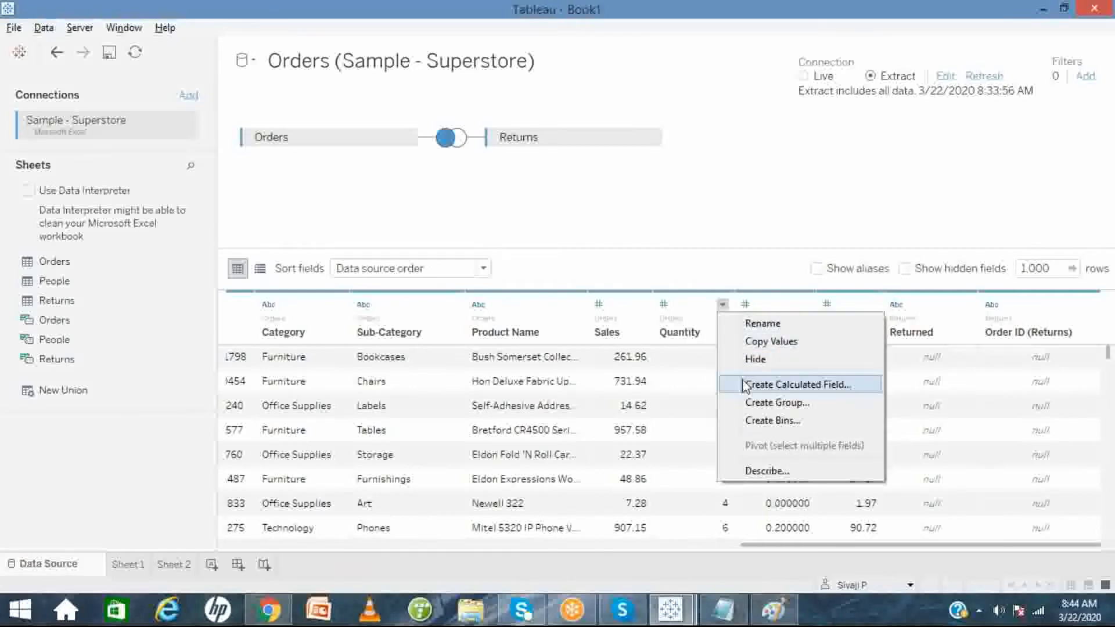
{"action": "left_click", "coordinate": [743, 383]}
{"action": "left_click", "coordinate": [365, 336]}
{"action": "type", "text": "*[Sales]"}
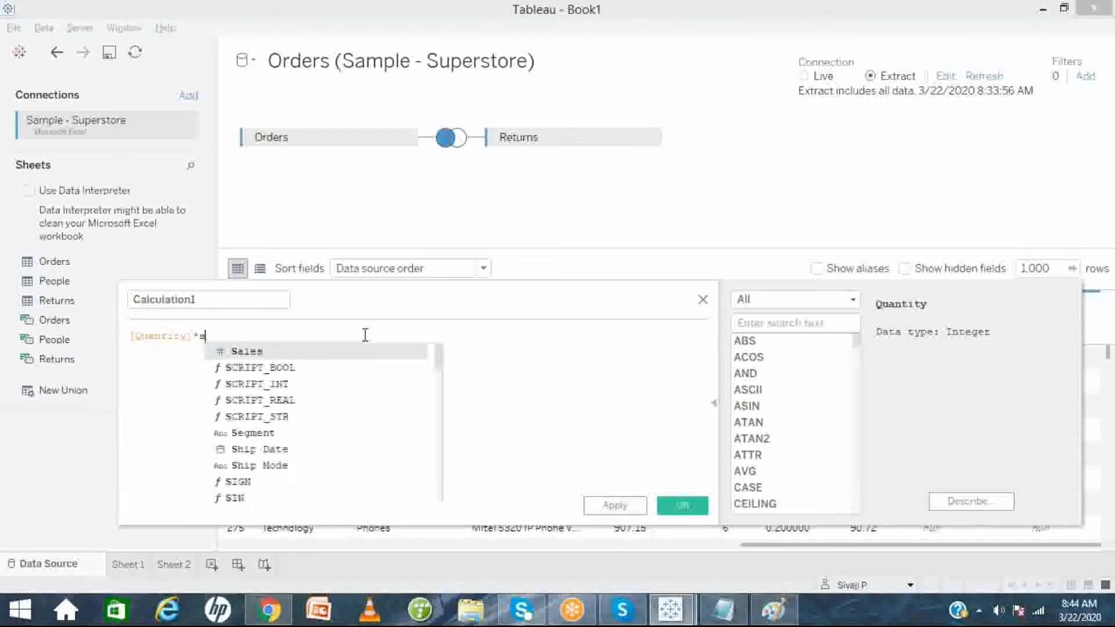
- Name the calculated field 00-Total sales and save it
{"action": "left_click", "coordinate": [264, 305]}
{"action": "key", "text": "BackSpace"}
{"action": "key", "text": "BackSpace"}
{"action": "key", "text": "BackSpace"}
{"action": "key", "text": "BackSpace"}
{"action": "key", "text": "BackSpace"}
{"action": "key", "text": "BackSpace"}
{"action": "key", "text": "BackSpace"}
{"action": "key", "text": "BackSpace"}
{"action": "key", "text": "BackSpace"}
{"action": "key", "text": "BackSpace"}
{"action": "key", "text": "BackSpace"}
{"action": "key", "text": "BackSpace"}
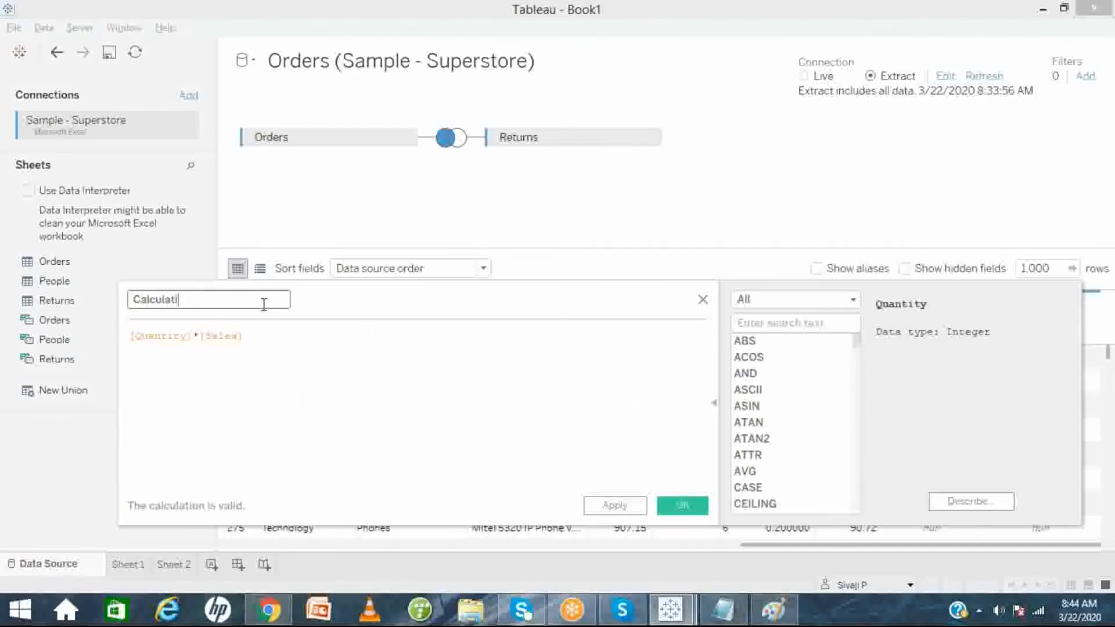
{"action": "type", "text": "100-Total sales"}
{"action": "left_click", "coordinate": [683, 508]}
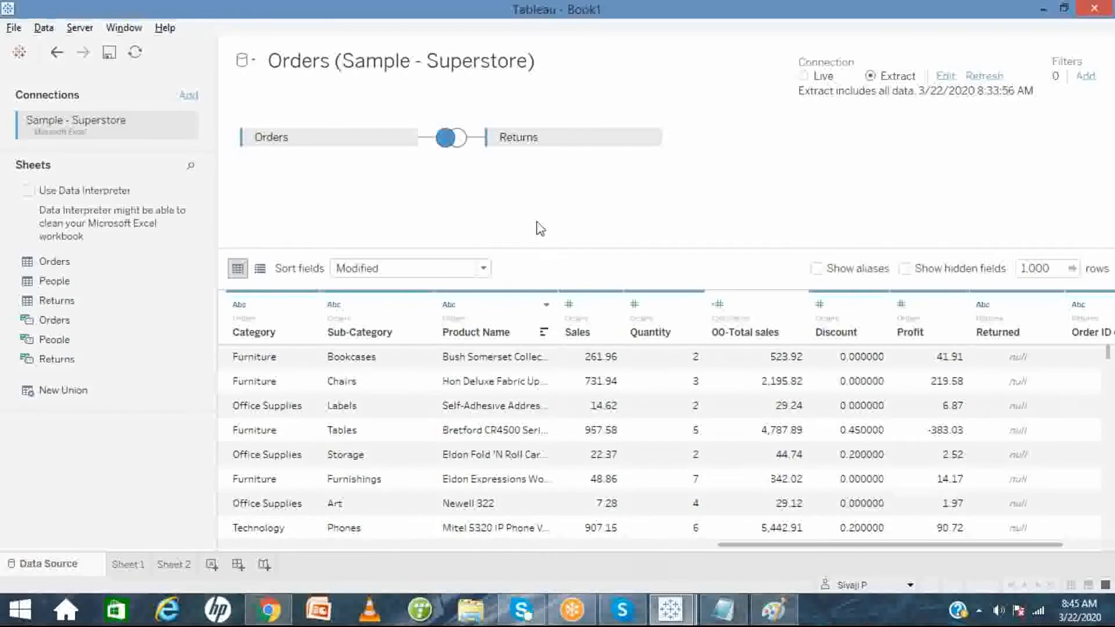
- Check Sheet 2 for the 00-Total sales measure and enlarge the Measures area to fit the whole list
{"action": "left_click", "coordinate": [164, 568]}
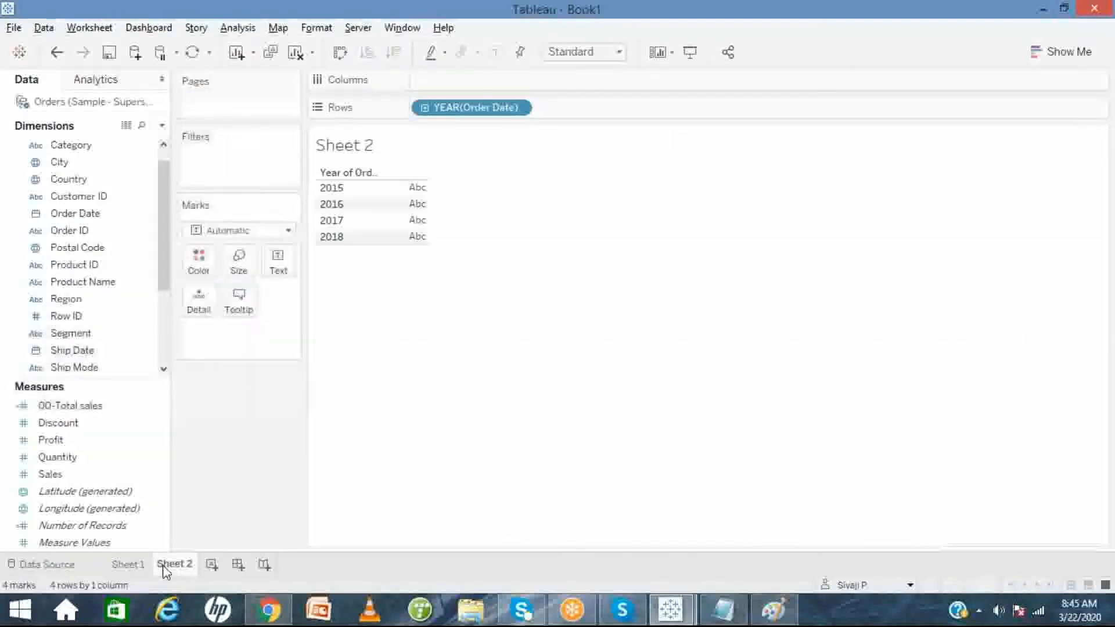
{"action": "left_click", "coordinate": [59, 566]}
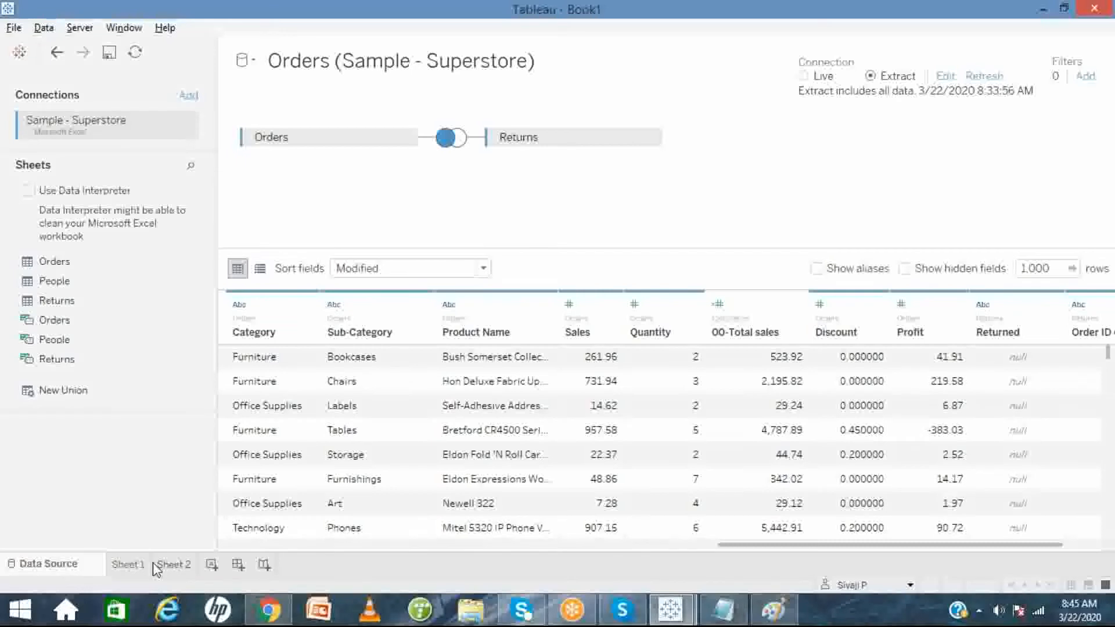
{"action": "mouse_move", "coordinate": [152, 563]}
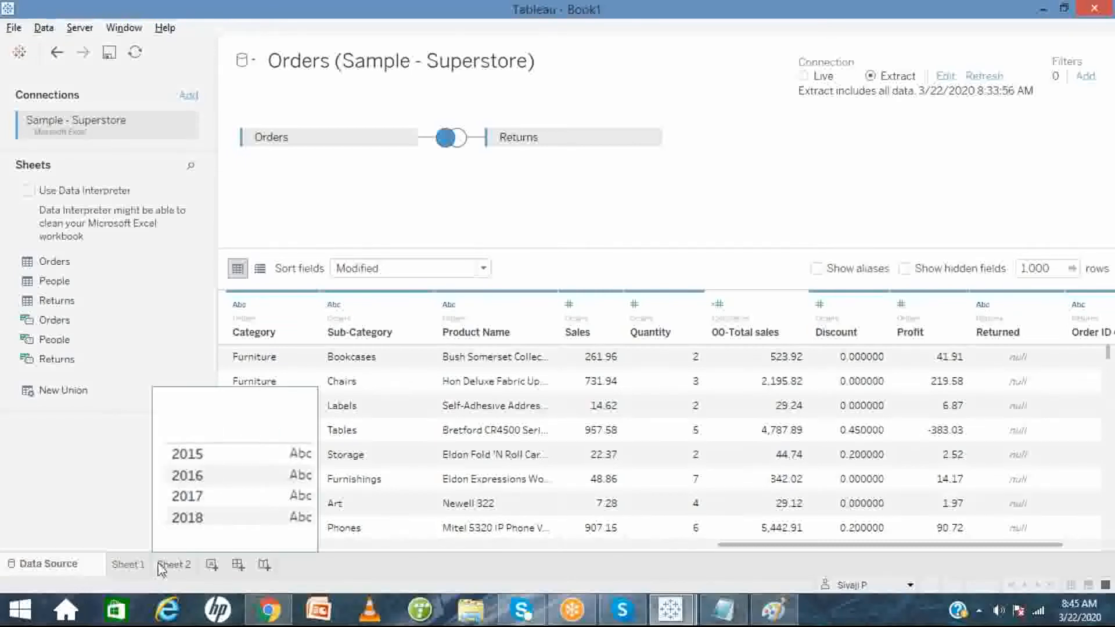
{"action": "left_click", "coordinate": [164, 565]}
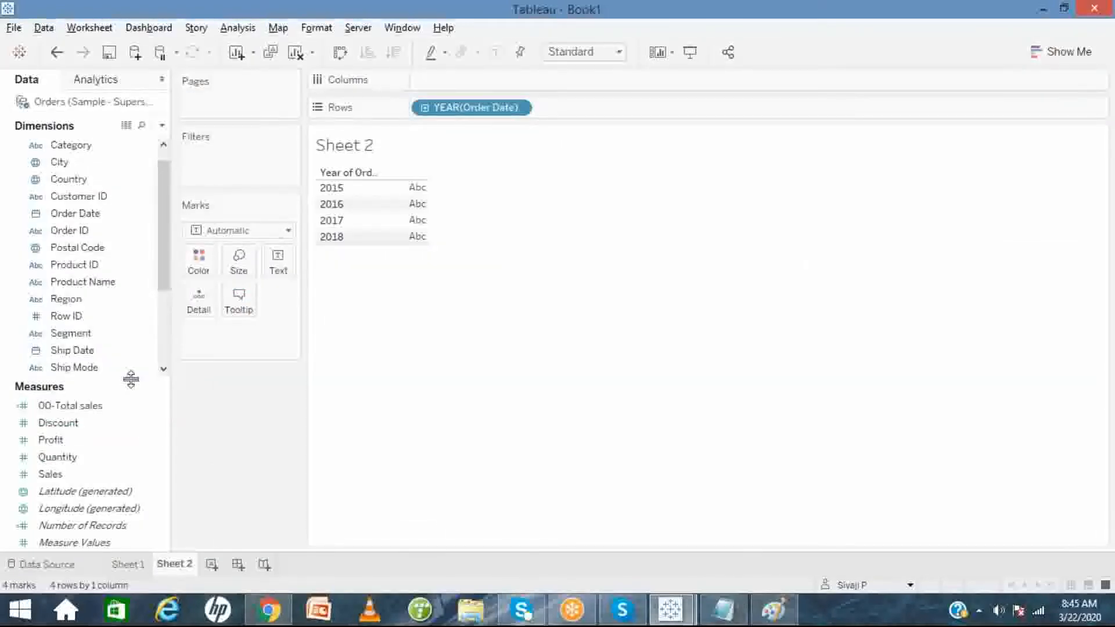
{"action": "left_click_drag", "start_coordinate": [132, 369], "coordinate": [134, 301]}
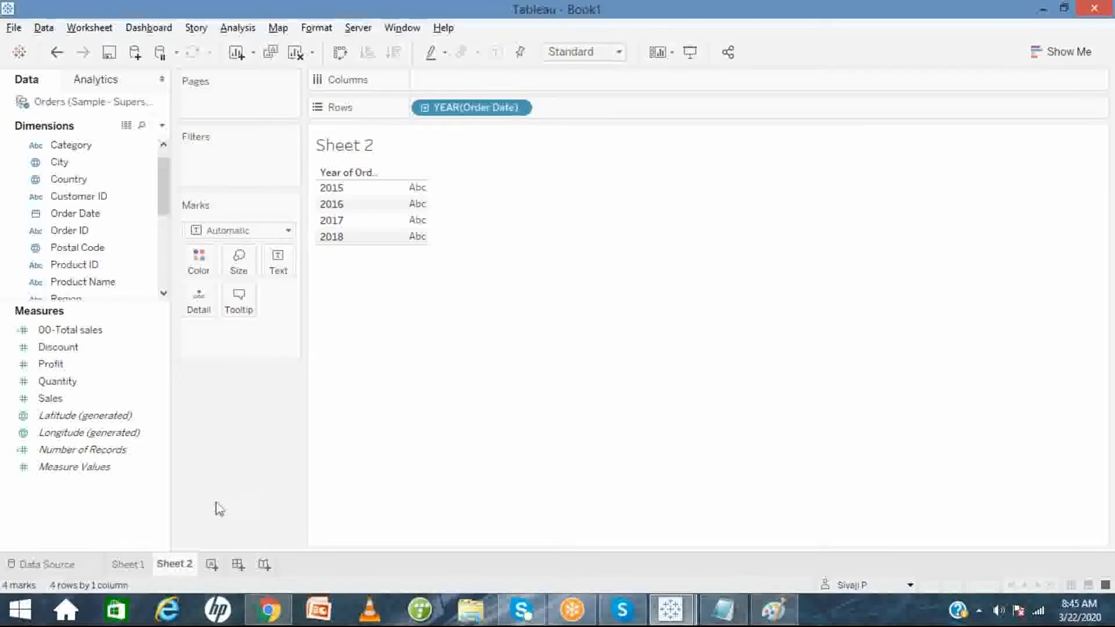
- Open a new calculated field from Sheet 2, look through its Logical function list, and close the editor without creating a field
{"action": "right_click", "coordinate": [139, 527]}
{"action": "left_click", "coordinate": [236, 343]}
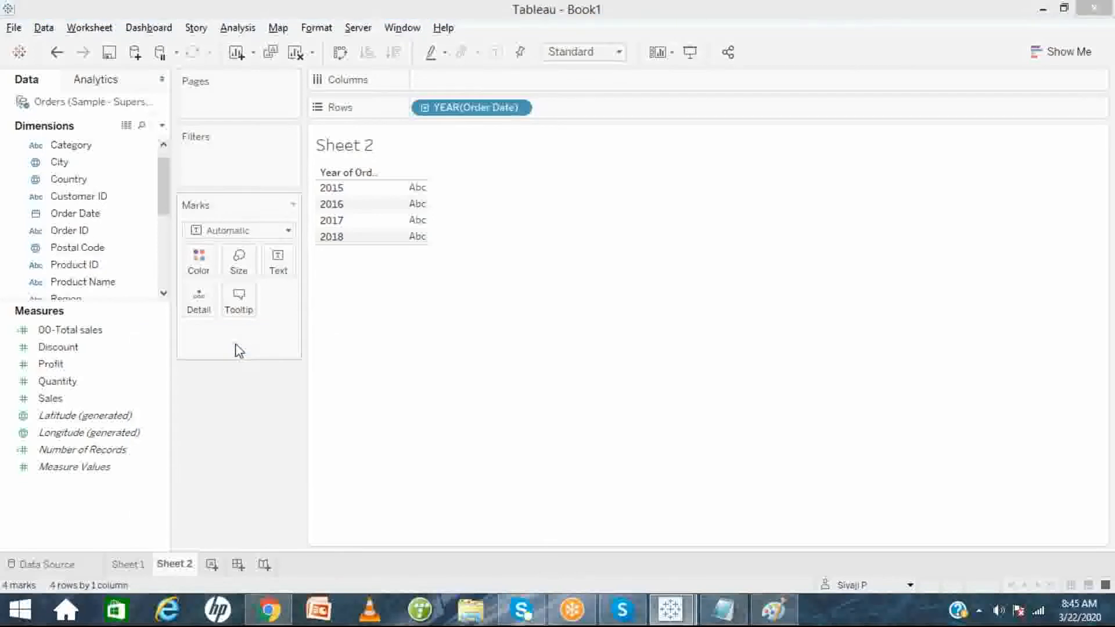
{"action": "left_click", "coordinate": [853, 300]}
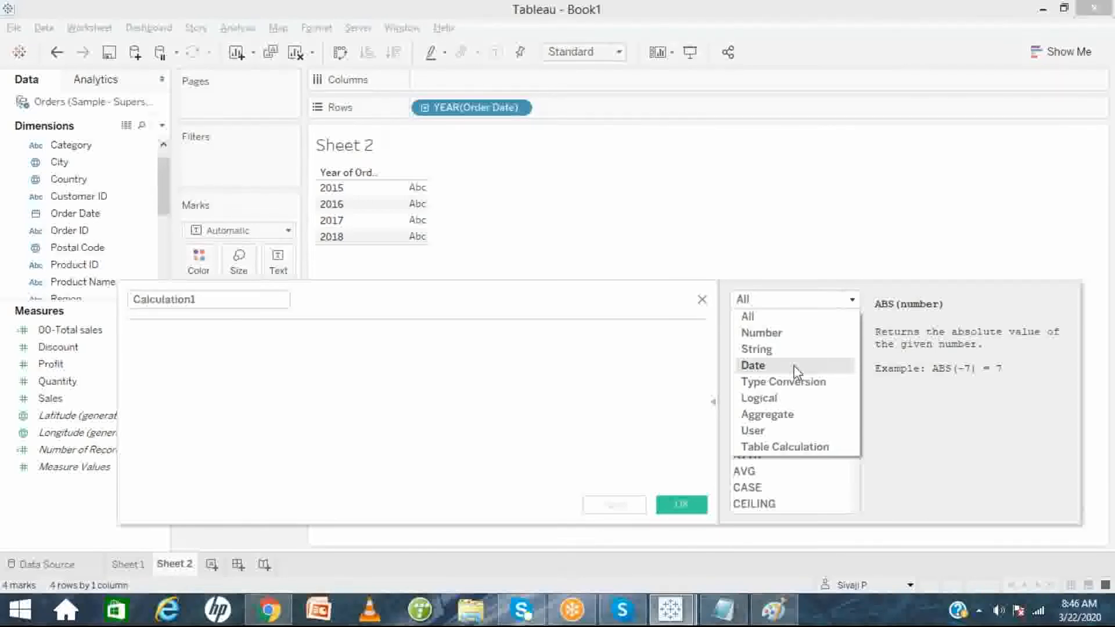
{"action": "left_click", "coordinate": [788, 401]}
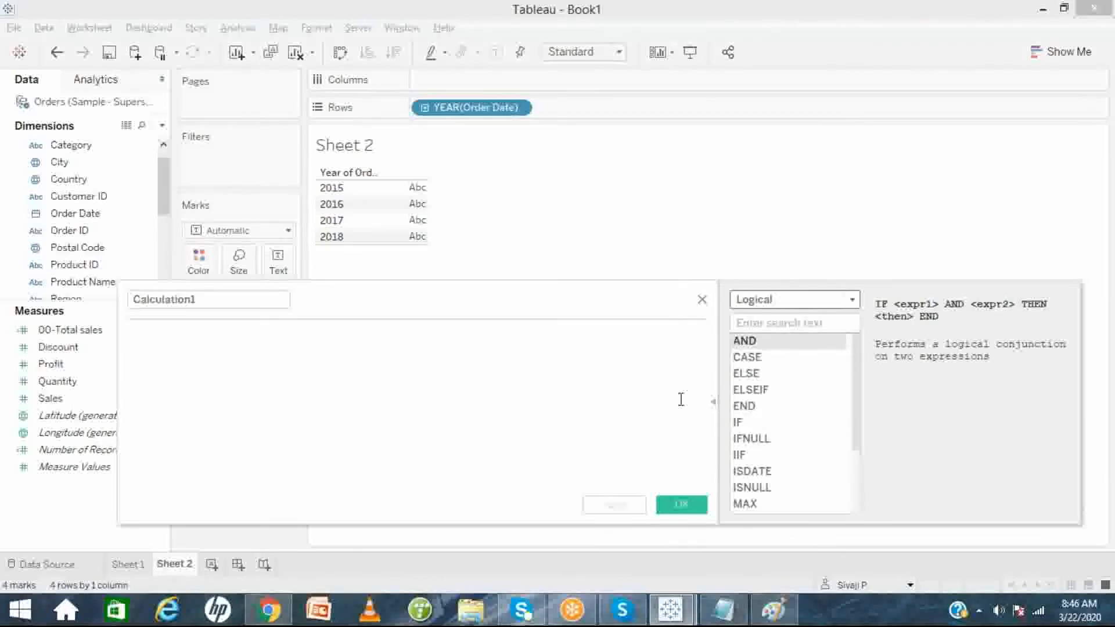
{"action": "left_click", "coordinate": [703, 302]}
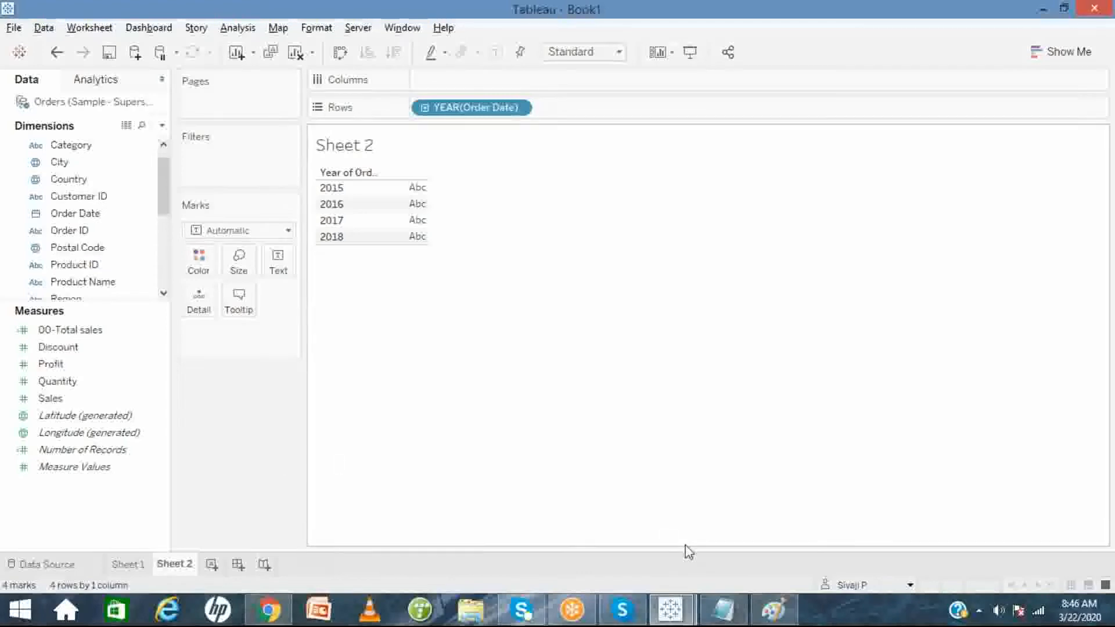
- Switch to Paint to review the notes on the seven data preparation steps, and return to Tableau's Sheet 2
{"action": "left_click", "coordinate": [784, 619]}
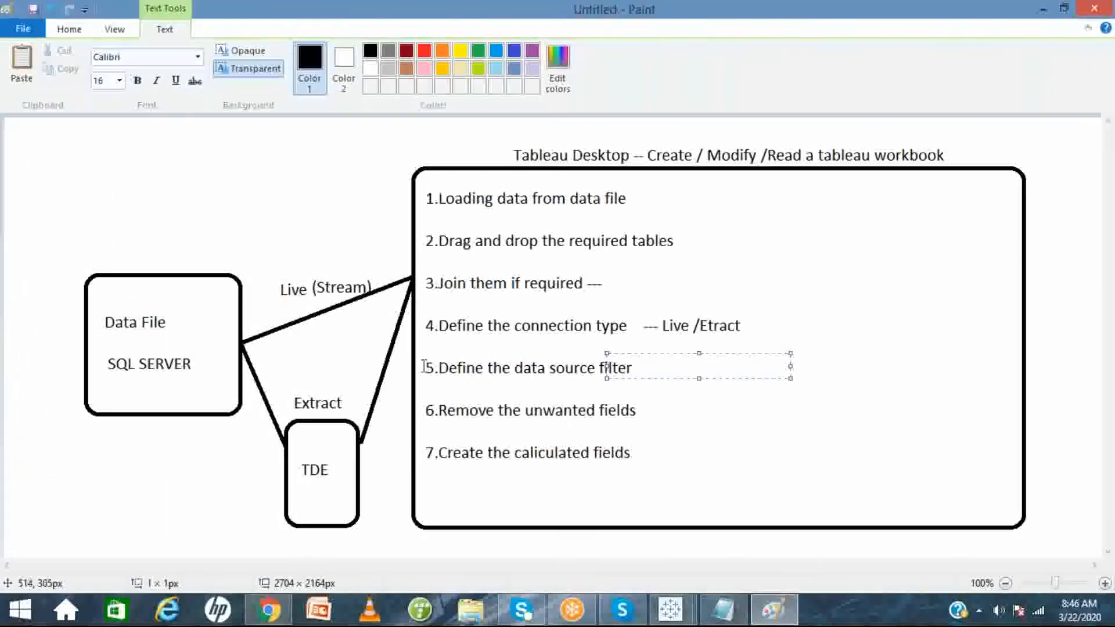
{"action": "left_click", "coordinate": [234, 176]}
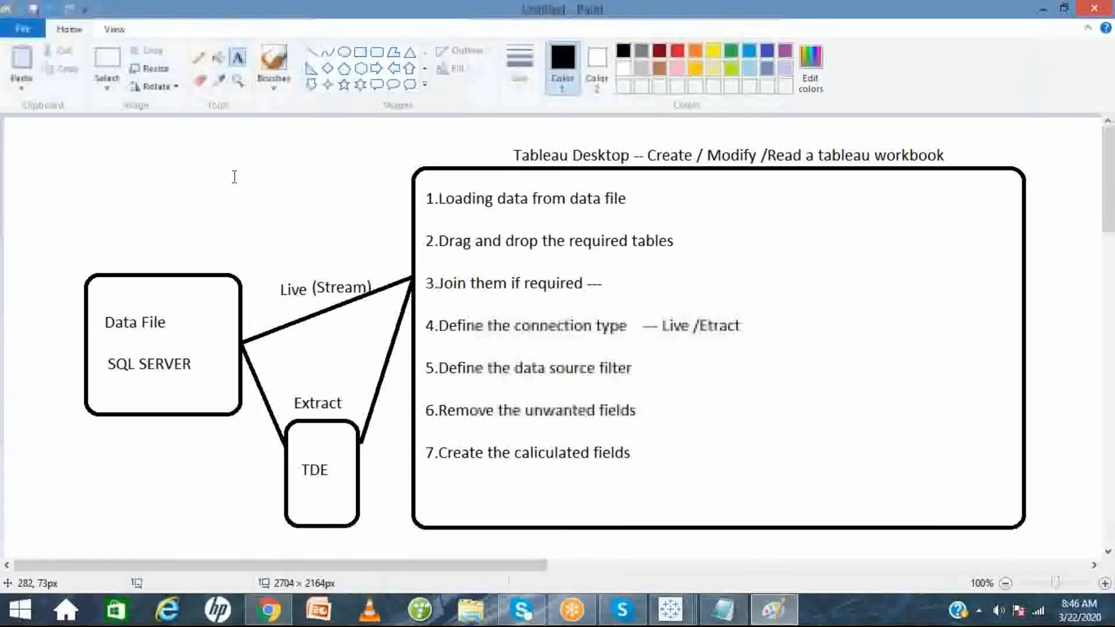
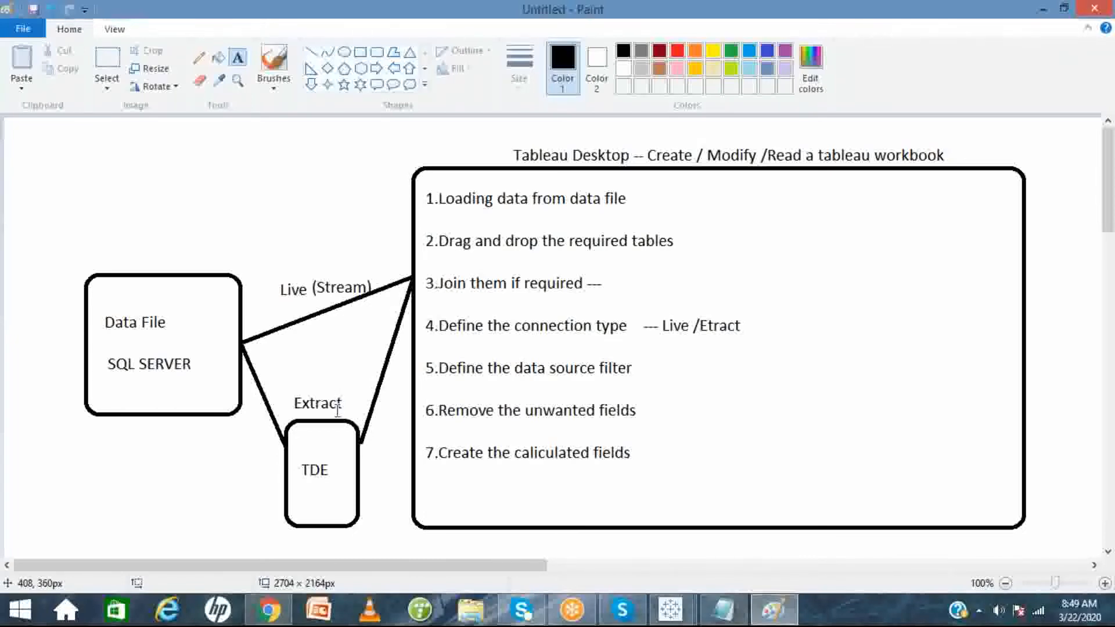
{"action": "left_click", "coordinate": [669, 618]}
{"action": "left_click", "coordinate": [725, 545]}
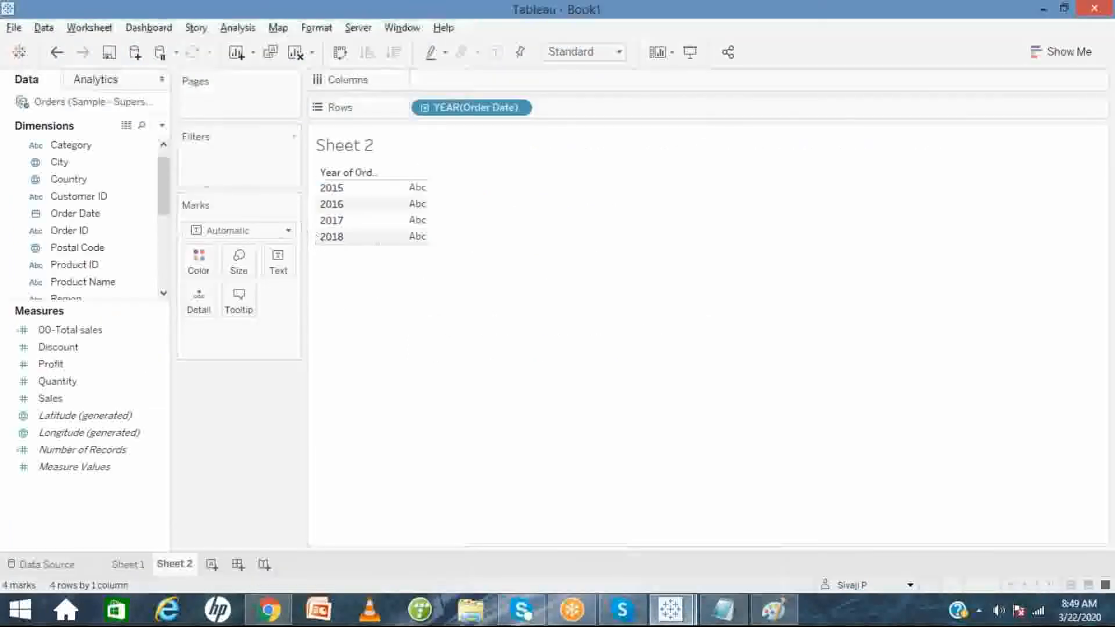
- Review the available commands for the Orders (Sample - Superstore) data source, including its extract options, without choosing any
{"action": "right_click", "coordinate": [75, 104]}
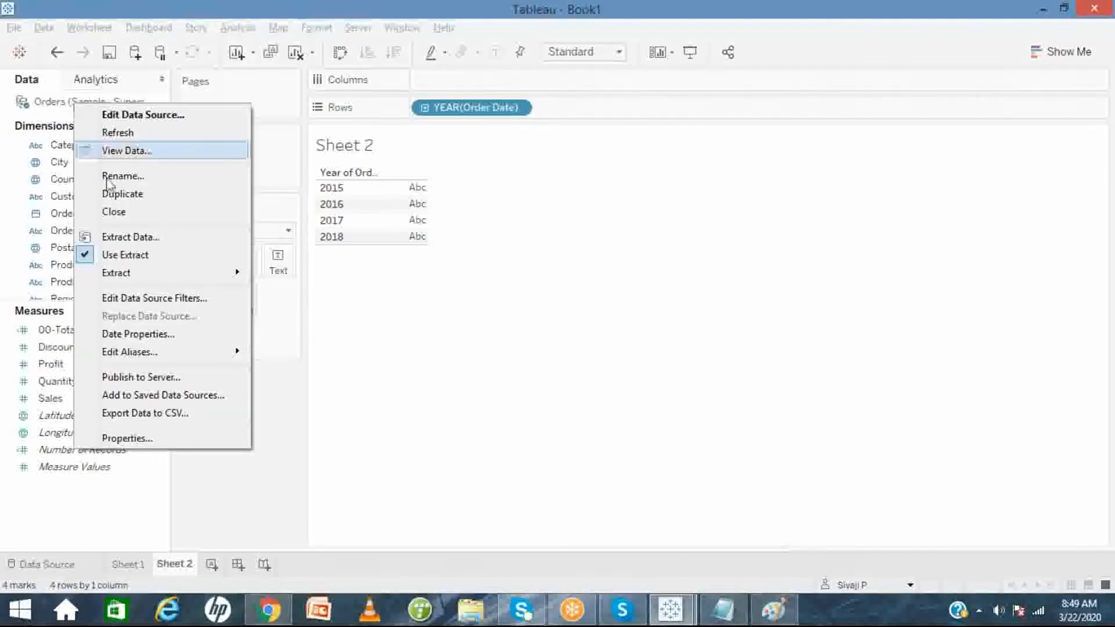
{"action": "mouse_move", "coordinate": [122, 273]}
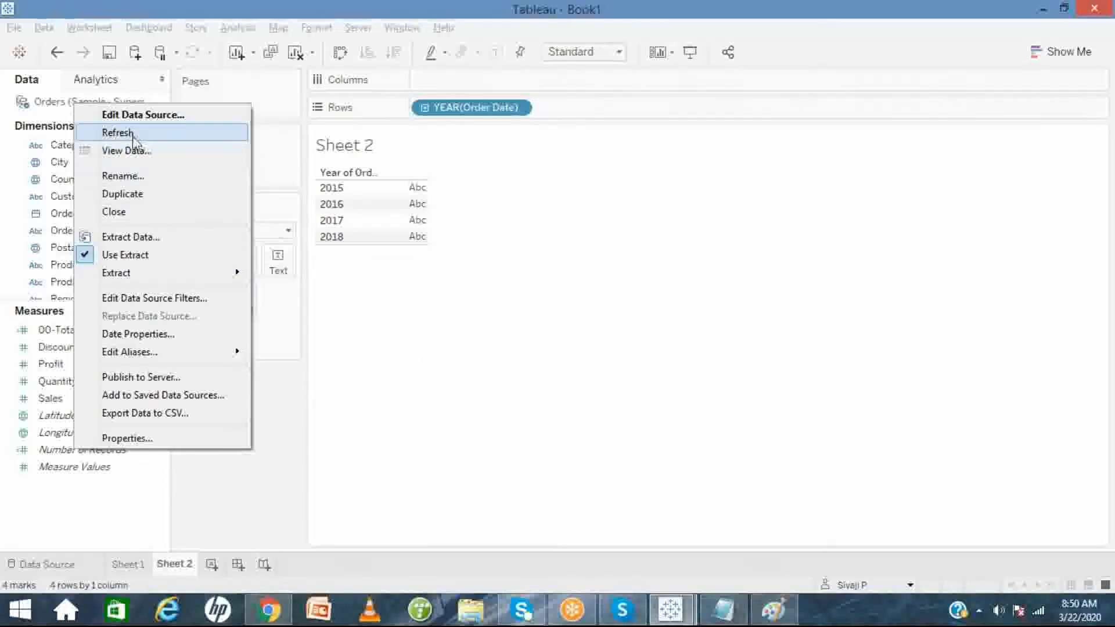
{"action": "left_click", "coordinate": [343, 379]}
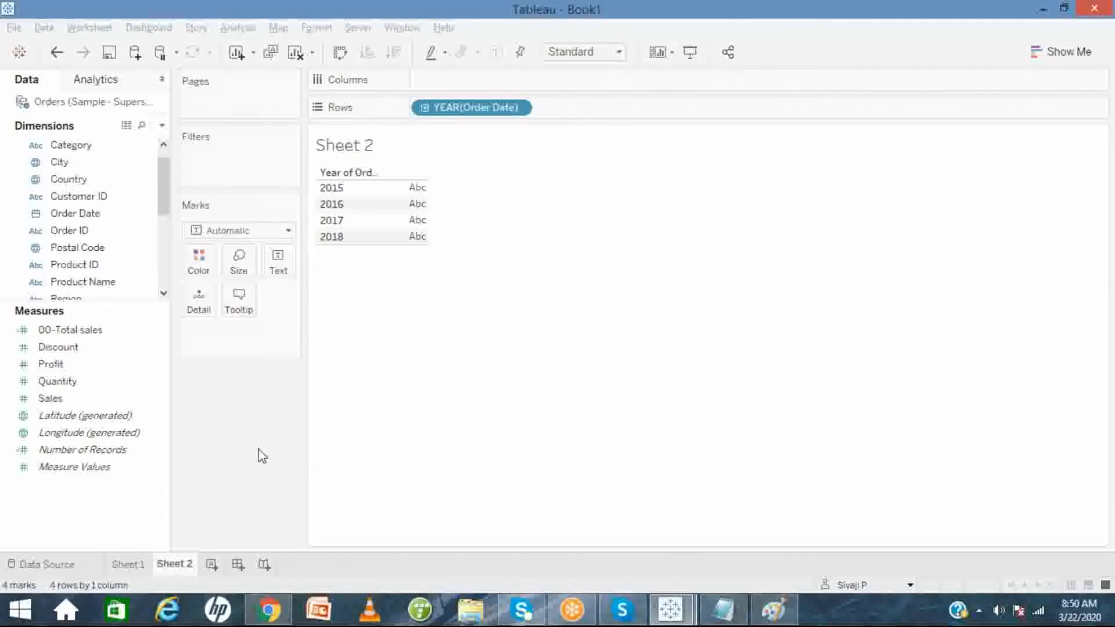
- Clear Sheet 1 by removing SUM(Sales) from Marks, the Region filter, and Category from Rows
{"action": "left_click", "coordinate": [130, 565]}
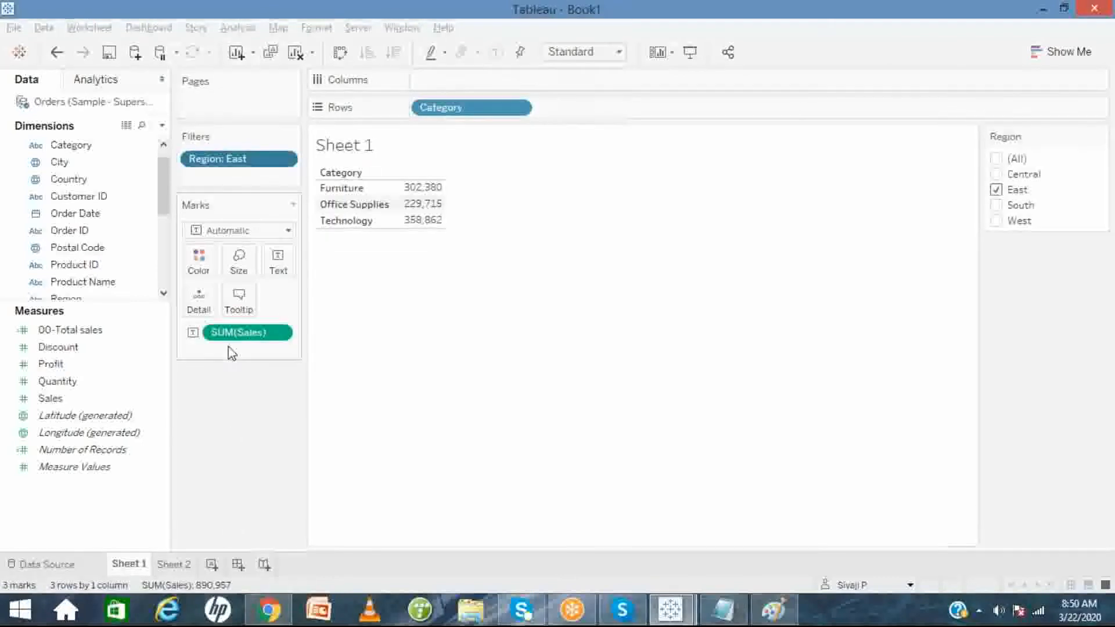
{"action": "left_click_drag", "start_coordinate": [234, 338], "coordinate": [209, 244]}
{"action": "left_click_drag", "start_coordinate": [214, 158], "coordinate": [217, 372]}
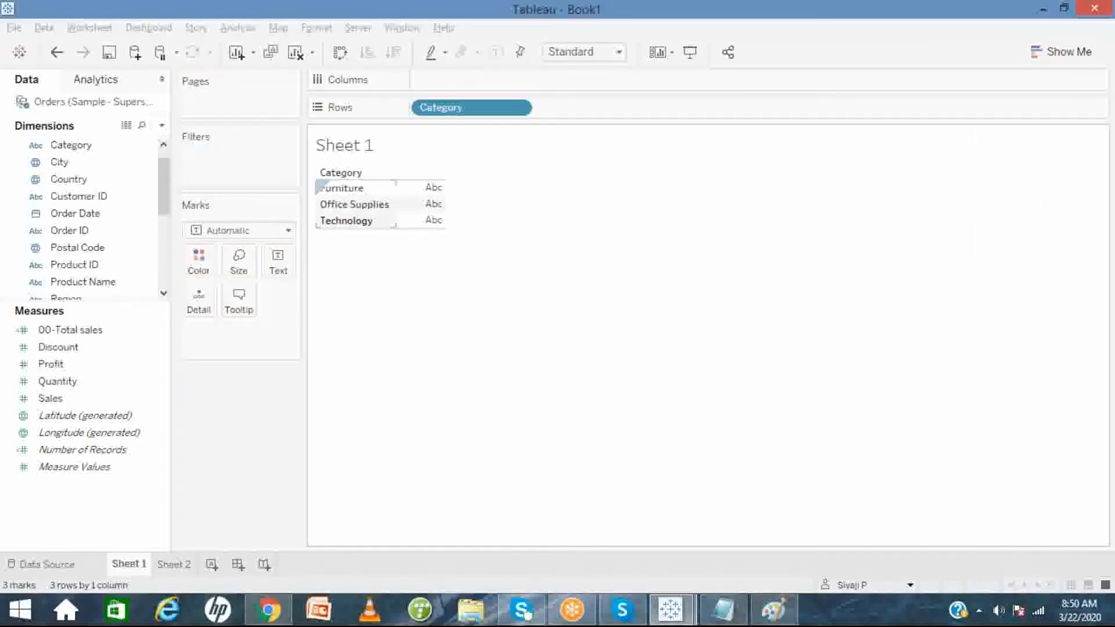
{"action": "left_click_drag", "start_coordinate": [436, 110], "coordinate": [249, 393]}
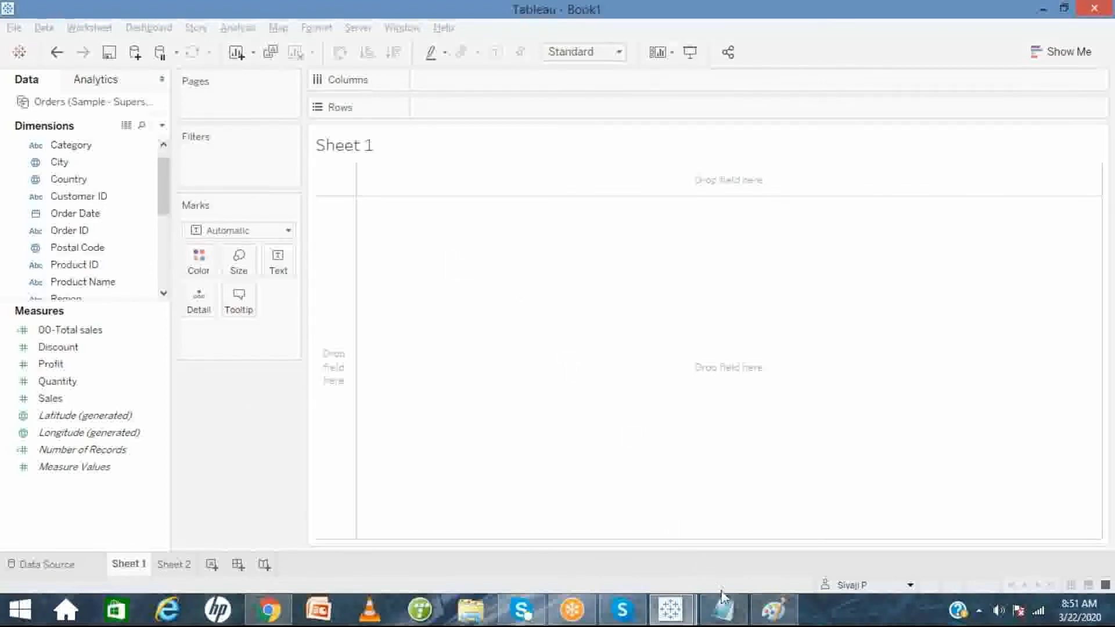
- Switch to Notepad to check the topic list with shelf at its end, and return to Tableau's Sheet 1
{"action": "left_click", "coordinate": [724, 609]}
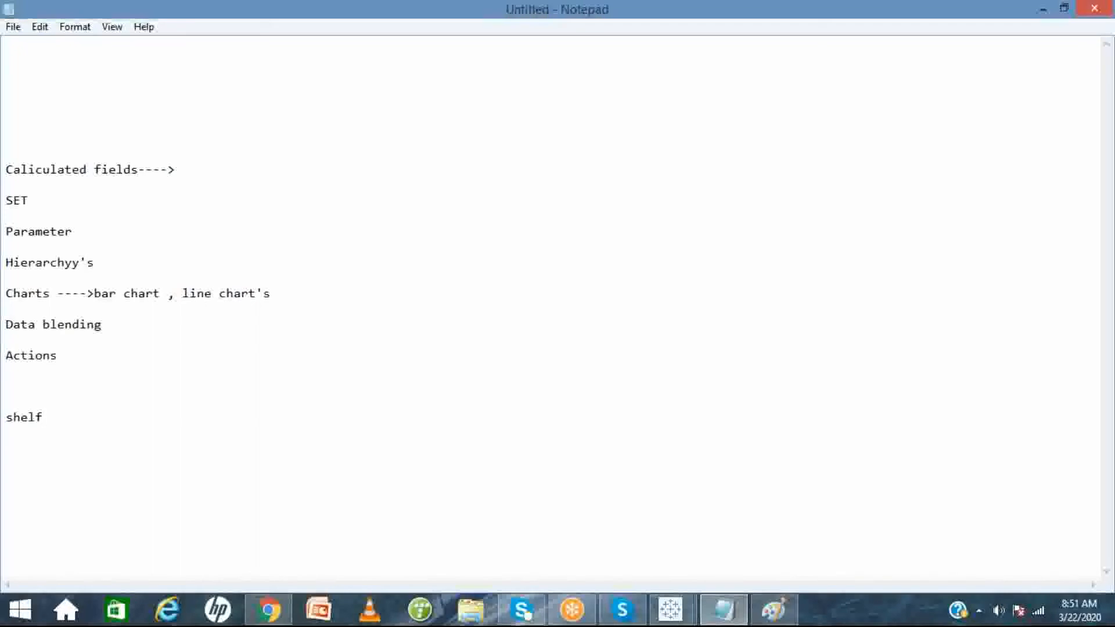
{"action": "key", "text": "alt+Tab"}
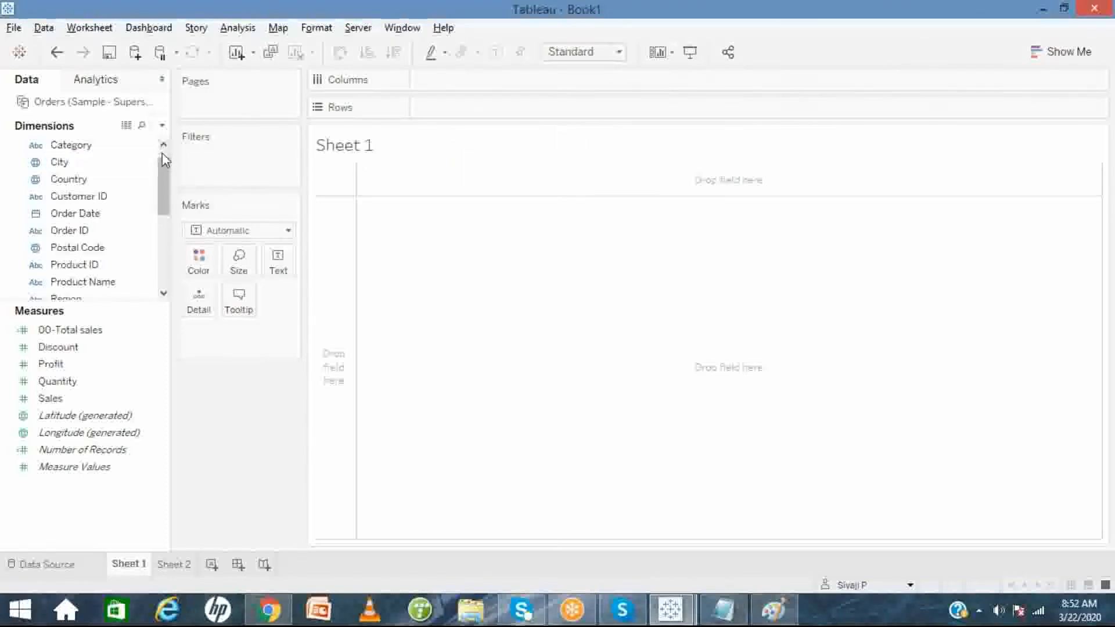
- Place Category on Columns in Sheet 1, widen its columns, and highlight the Furniture, Office Supplies and Technology headers in turn
{"action": "scroll", "coordinate": [162, 152], "scroll_direction": "up", "scroll_amount": 1}
{"action": "left_click", "coordinate": [90, 164]}
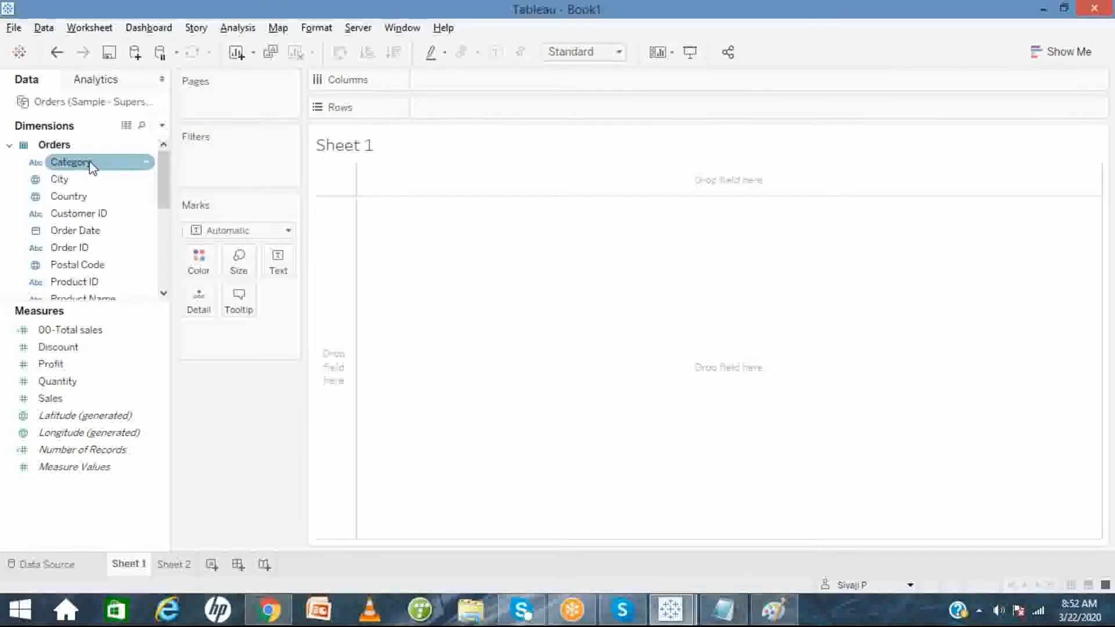
{"action": "left_click_drag", "start_coordinate": [91, 166], "coordinate": [481, 79]}
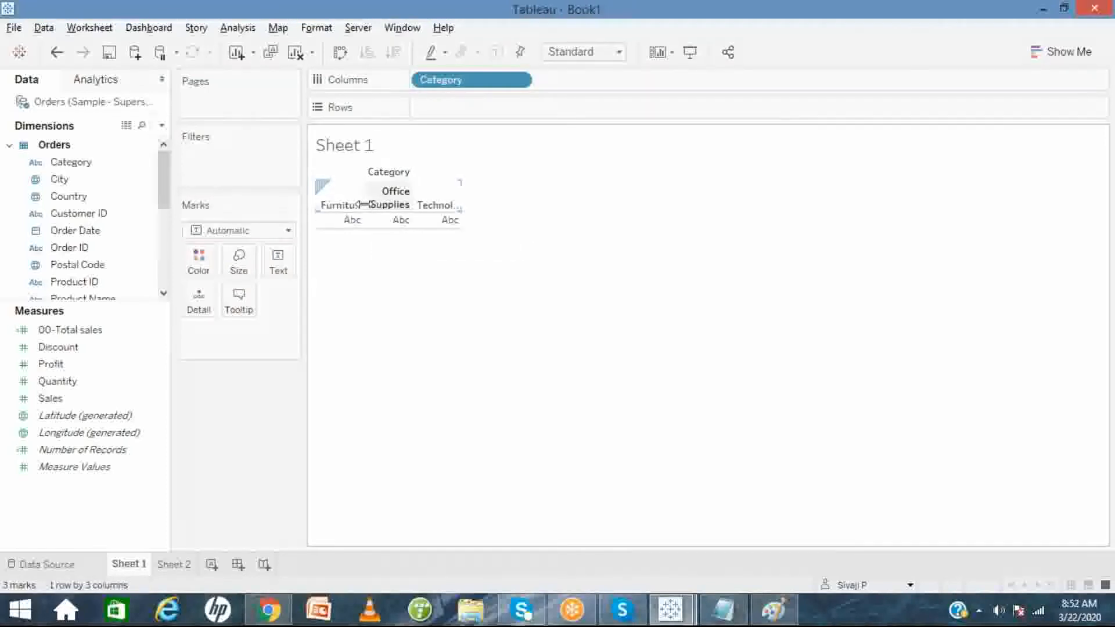
{"action": "left_click_drag", "start_coordinate": [481, 209], "coordinate": [480, 209]}
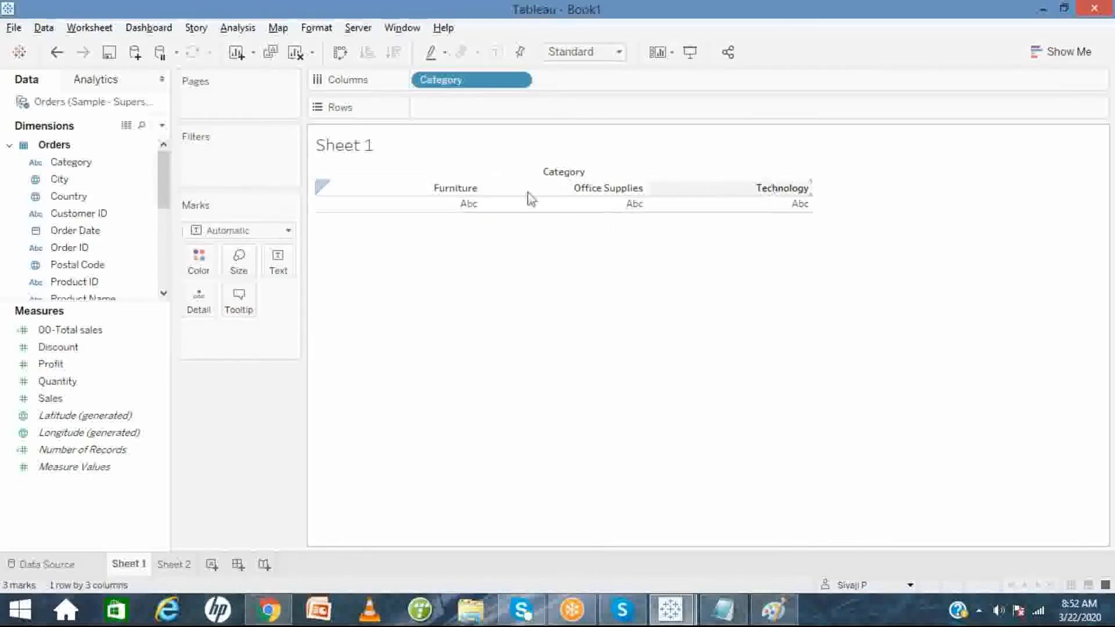
{"action": "left_click", "coordinate": [410, 192]}
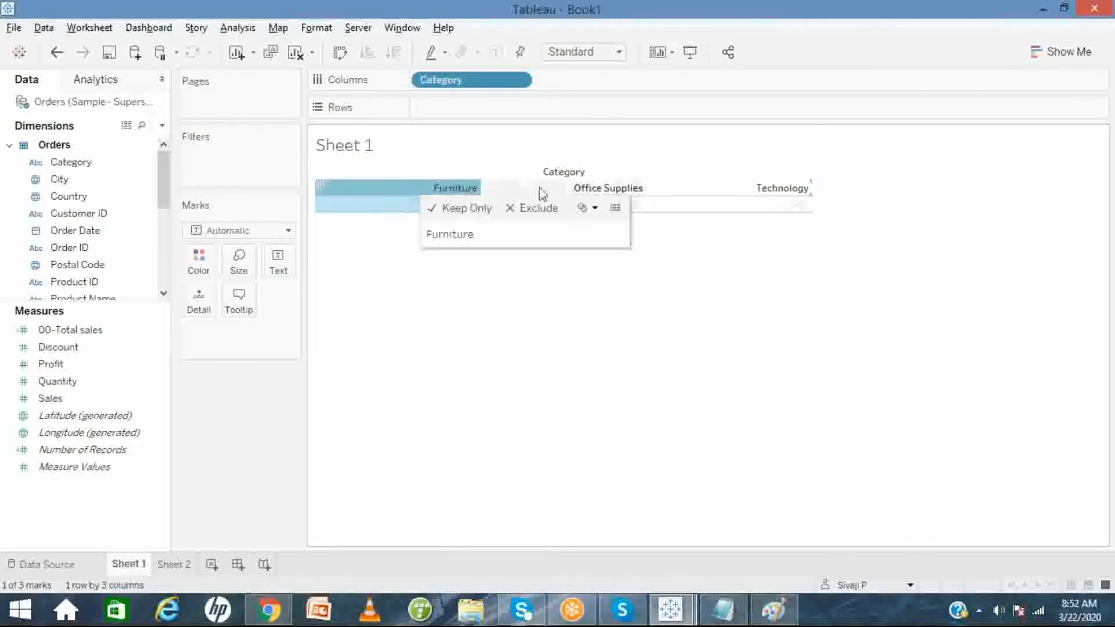
{"action": "left_click", "coordinate": [592, 200]}
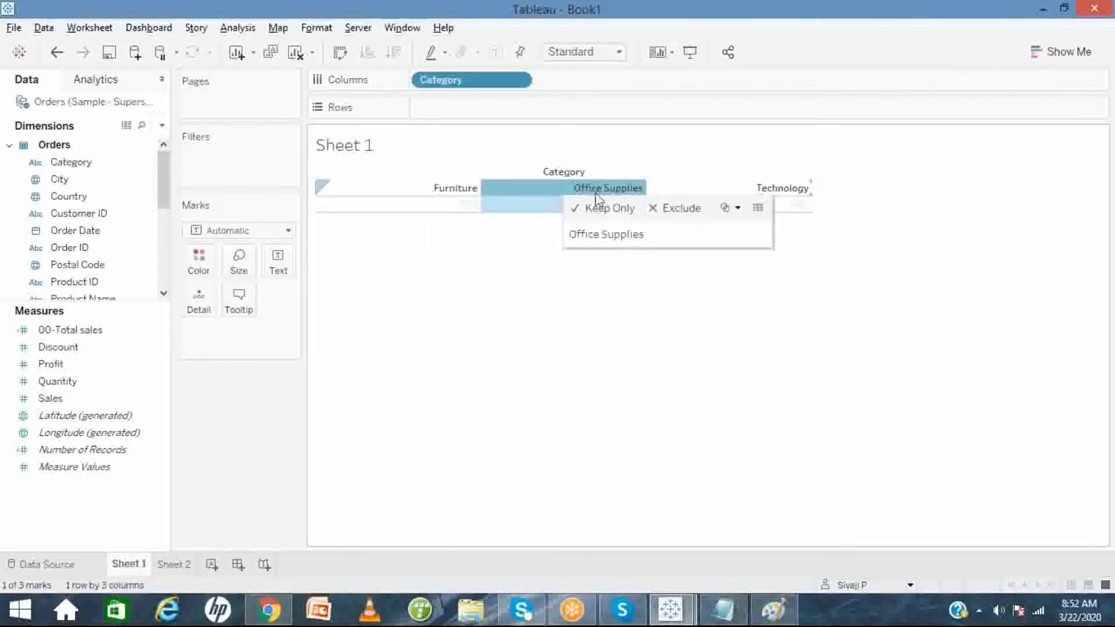
{"action": "left_click", "coordinate": [703, 189]}
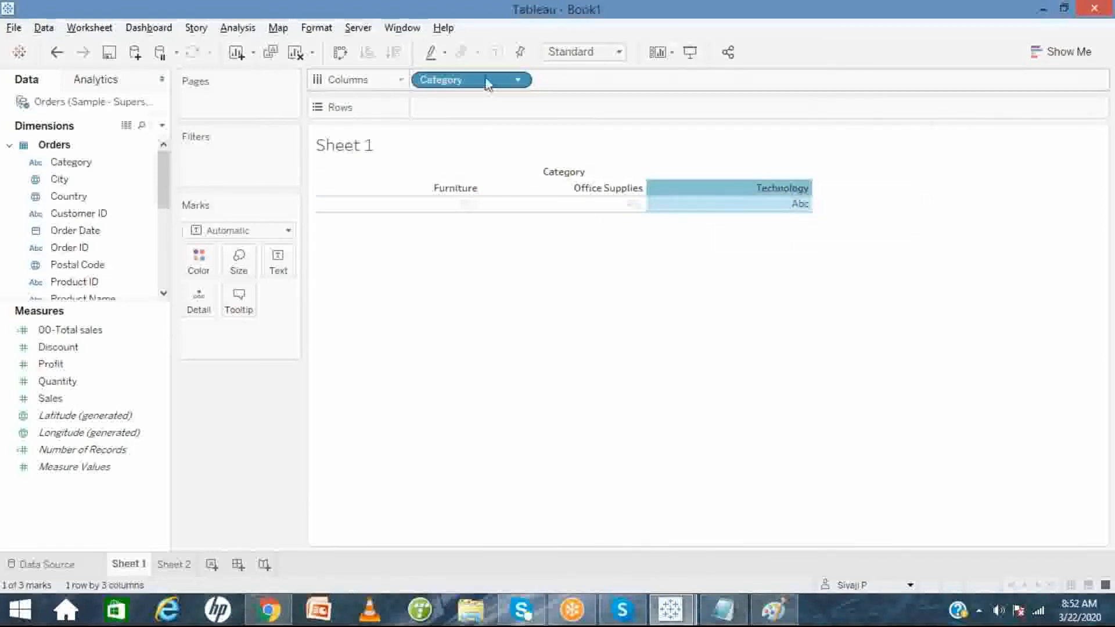
- Build a horizontal bar chart with Category on Rows and Sales on Columns
{"action": "left_click_drag", "start_coordinate": [478, 80], "coordinate": [485, 110]}
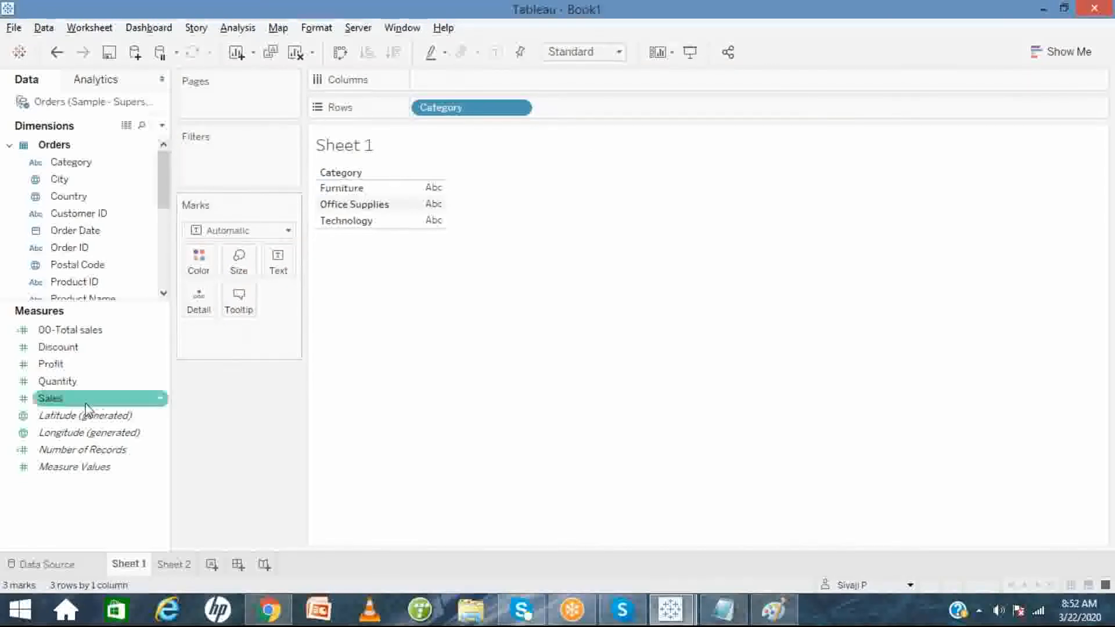
{"action": "mouse_move", "coordinate": [70, 405]}
{"action": "left_mouse_down"}
{"action": "mouse_move", "coordinate": [174, 406]}
{"action": "mouse_move", "coordinate": [412, 219]}
{"action": "mouse_move", "coordinate": [431, 96]}
{"action": "mouse_move", "coordinate": [463, 86]}
{"action": "left_mouse_up"}
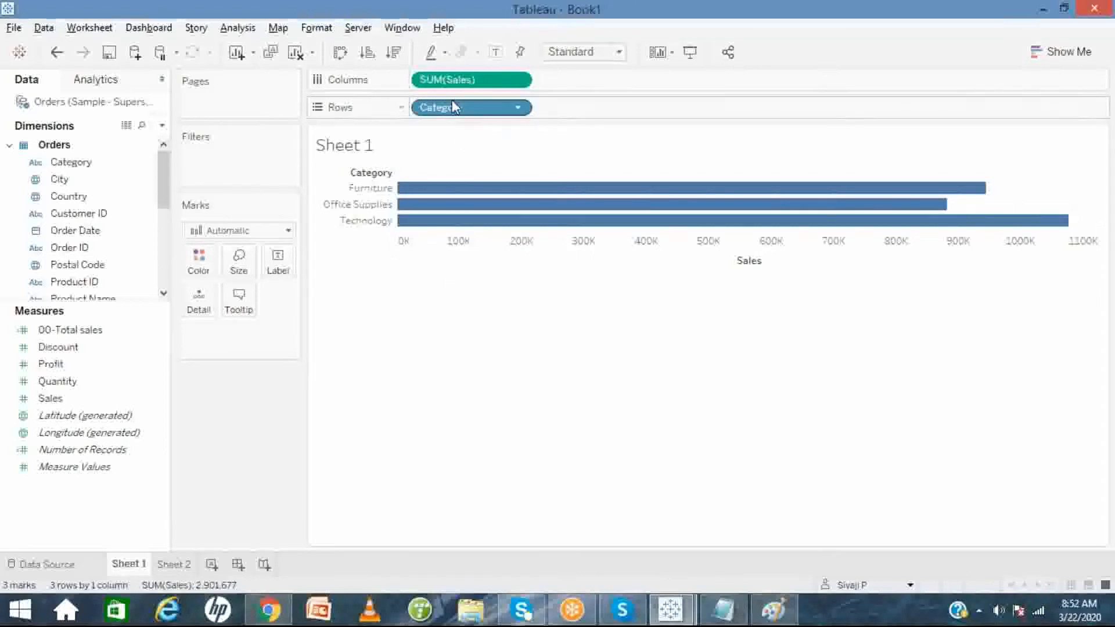
- Turn the chart into vertical bars with SUM(Sales) on Rows and Category on Columns, and show the mark labels
{"action": "left_click_drag", "start_coordinate": [451, 80], "coordinate": [599, 112]}
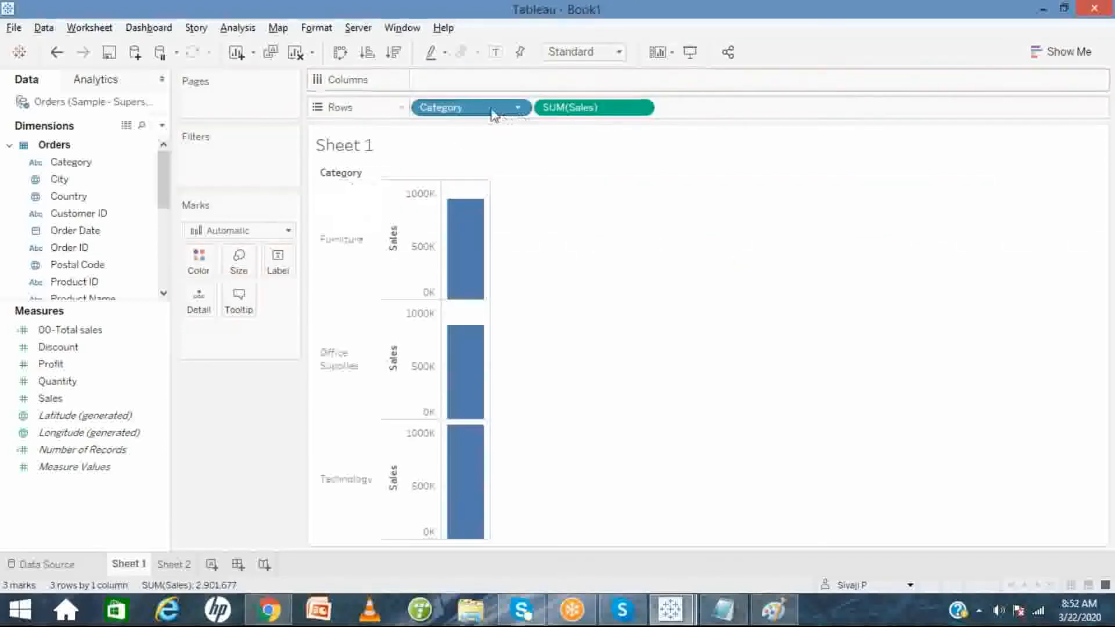
{"action": "left_click_drag", "start_coordinate": [493, 113], "coordinate": [498, 81]}
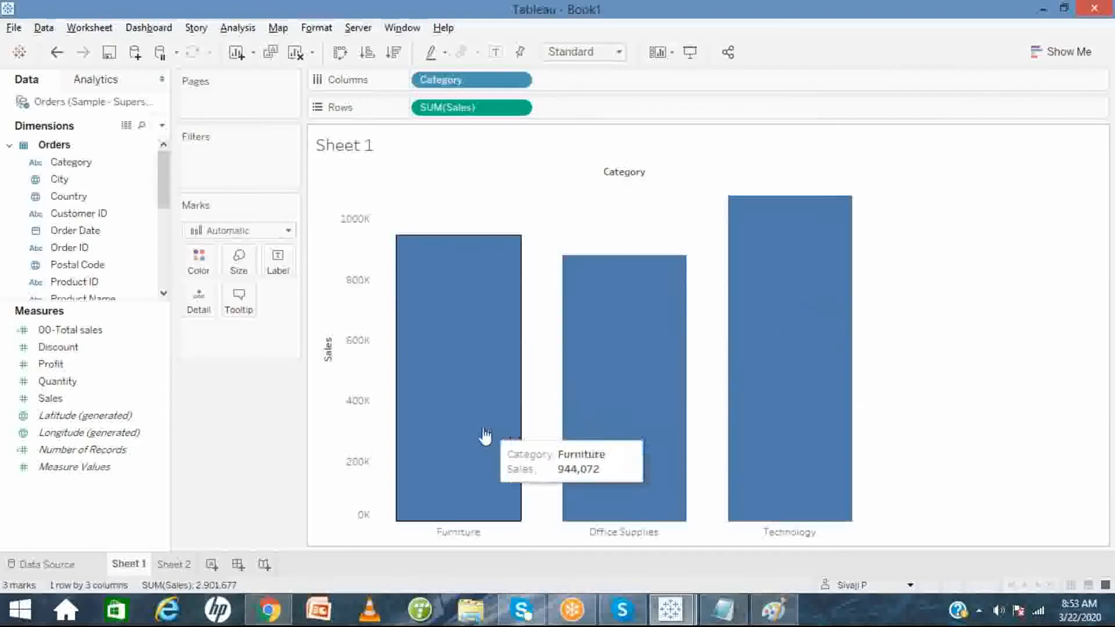
{"action": "left_click", "coordinate": [497, 52]}
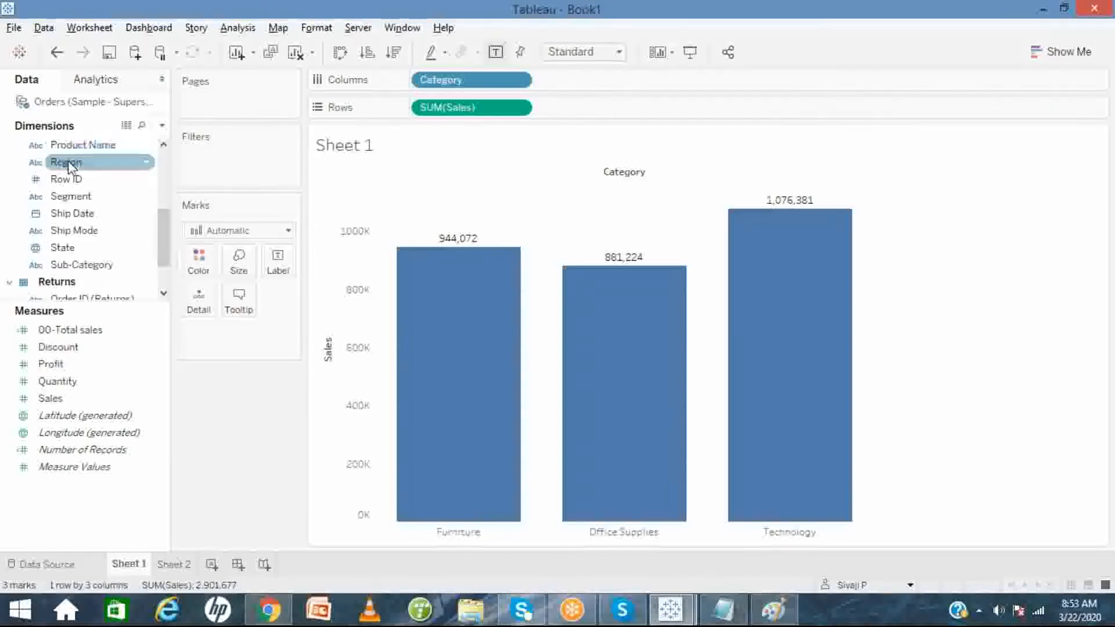
- Filter the chart by Region with all regions selected, and show the Region filter beside the view
{"action": "mouse_move", "coordinate": [67, 160]}
{"action": "left_mouse_down"}
{"action": "mouse_move", "coordinate": [96, 174]}
{"action": "mouse_move", "coordinate": [221, 166]}
{"action": "mouse_move", "coordinate": [195, 154]}
{"action": "left_mouse_up"}
{"action": "left_click", "coordinate": [423, 355]}
{"action": "left_click", "coordinate": [568, 505]}
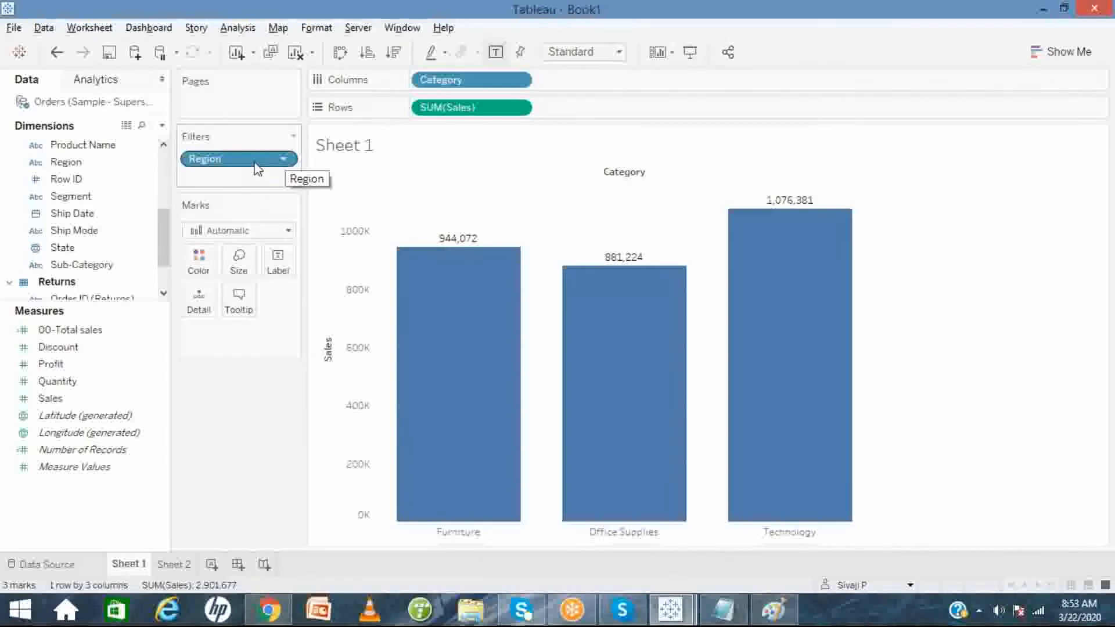
{"action": "left_click", "coordinate": [283, 160]}
{"action": "left_click", "coordinate": [293, 206]}
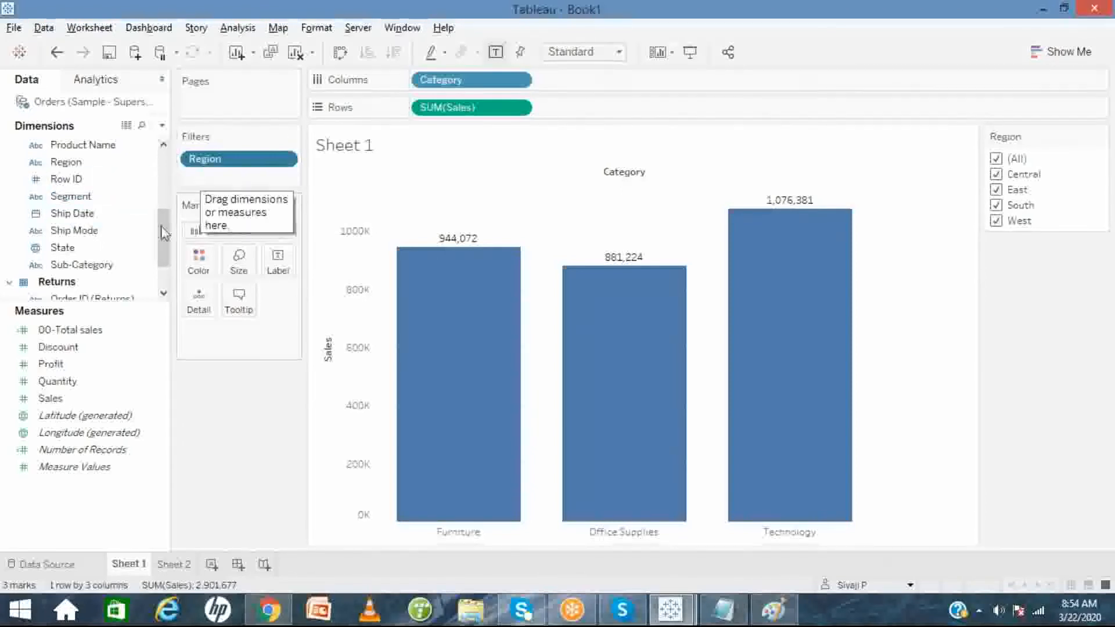
- Filter the chart by Order Date years with all years from 2015 to 2018 selected, and show that filter beside the view
{"action": "left_click_drag", "start_coordinate": [158, 237], "coordinate": [158, 199]}
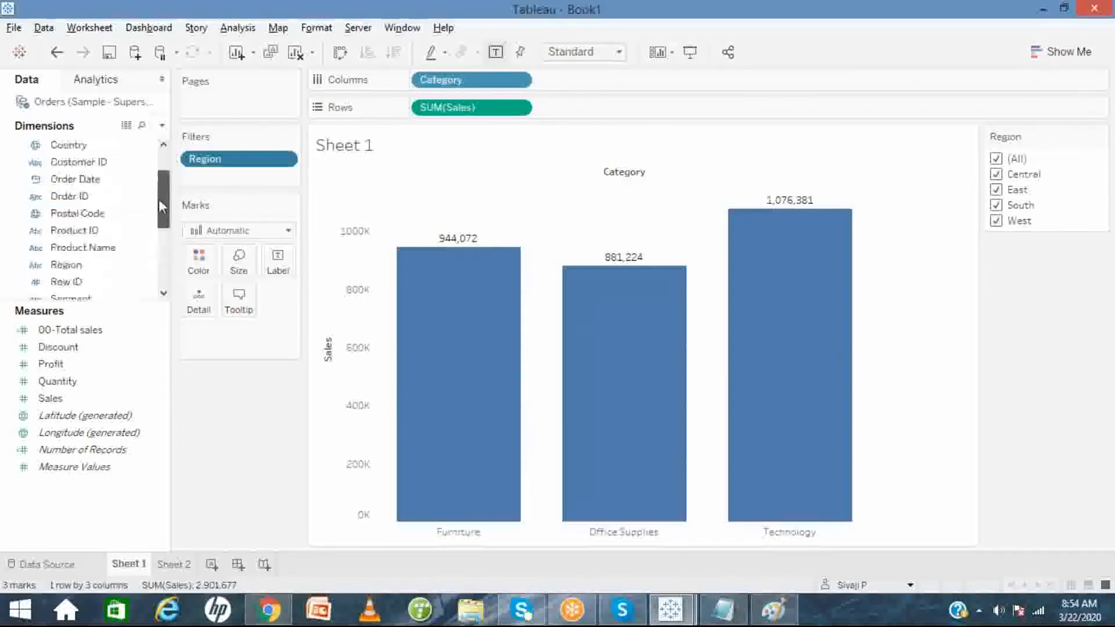
{"action": "left_click_drag", "start_coordinate": [94, 185], "coordinate": [243, 183]}
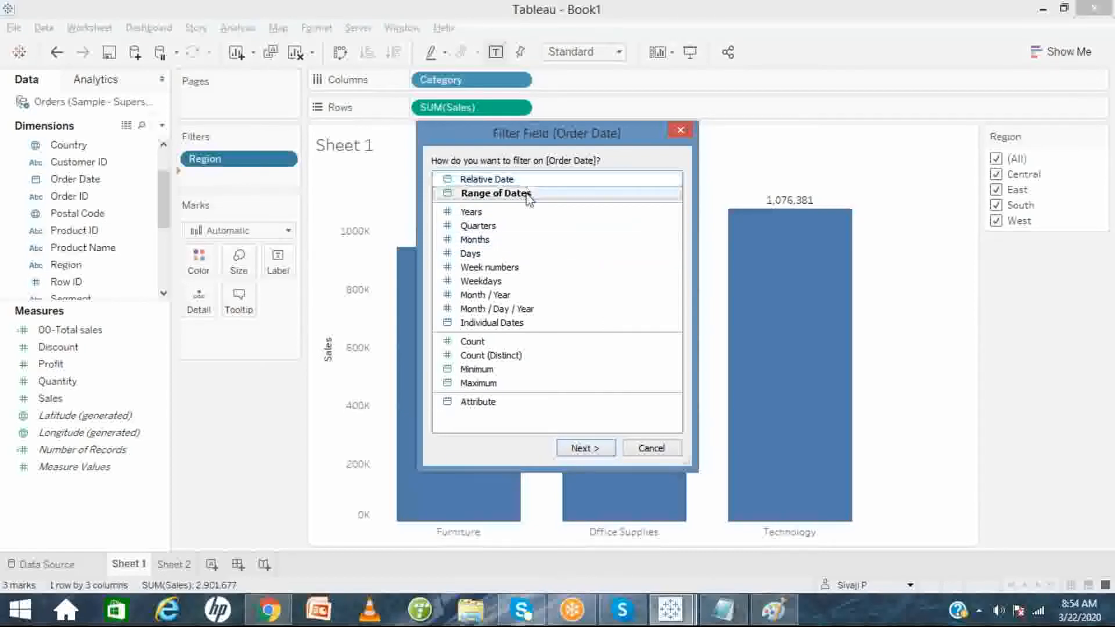
{"action": "left_click", "coordinate": [523, 213]}
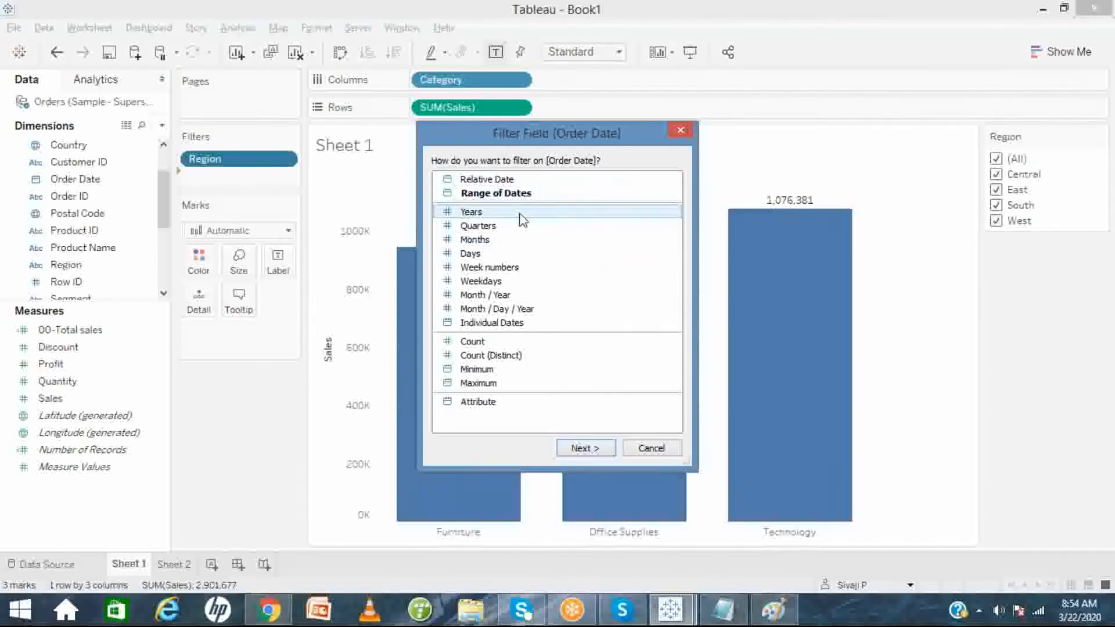
{"action": "left_click", "coordinate": [581, 448]}
{"action": "left_click", "coordinate": [423, 348]}
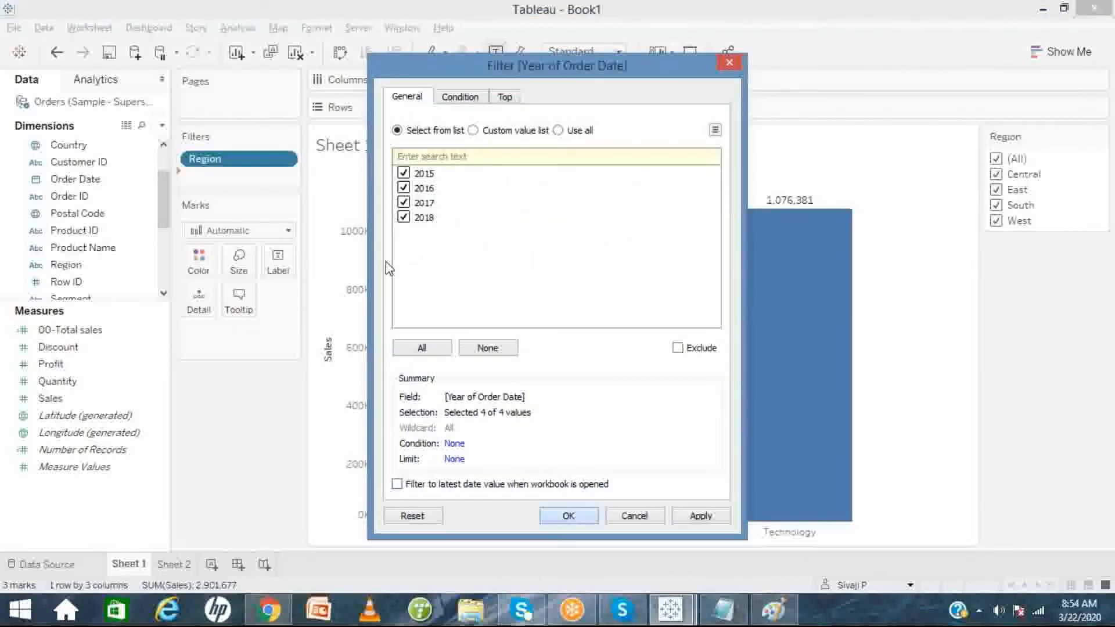
{"action": "left_click", "coordinate": [569, 516]}
{"action": "left_click", "coordinate": [291, 175]}
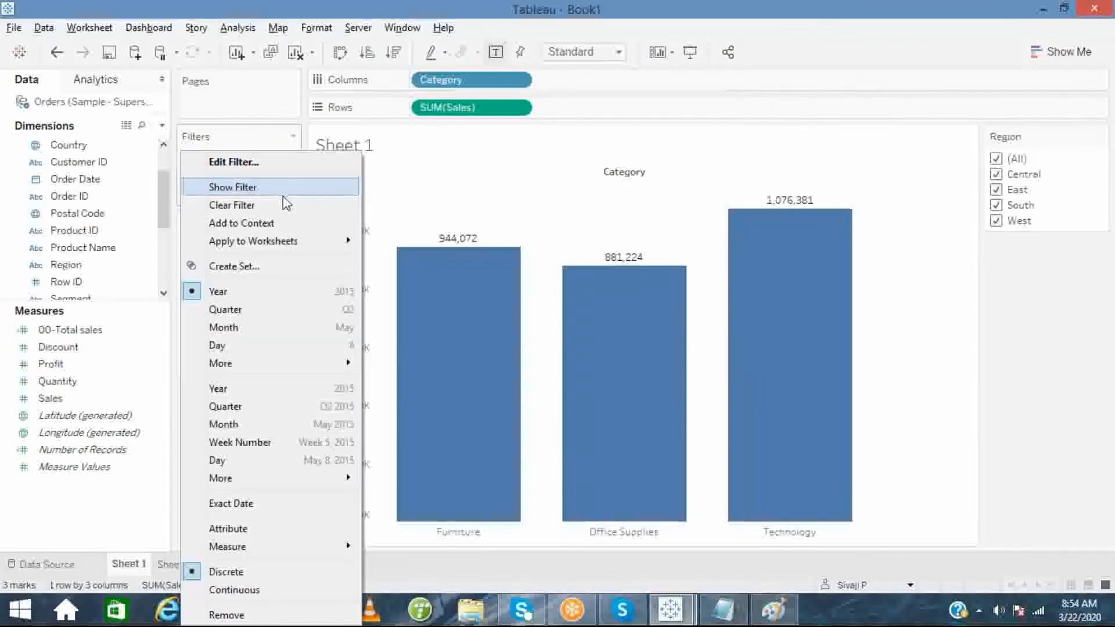
{"action": "left_click", "coordinate": [281, 187]}
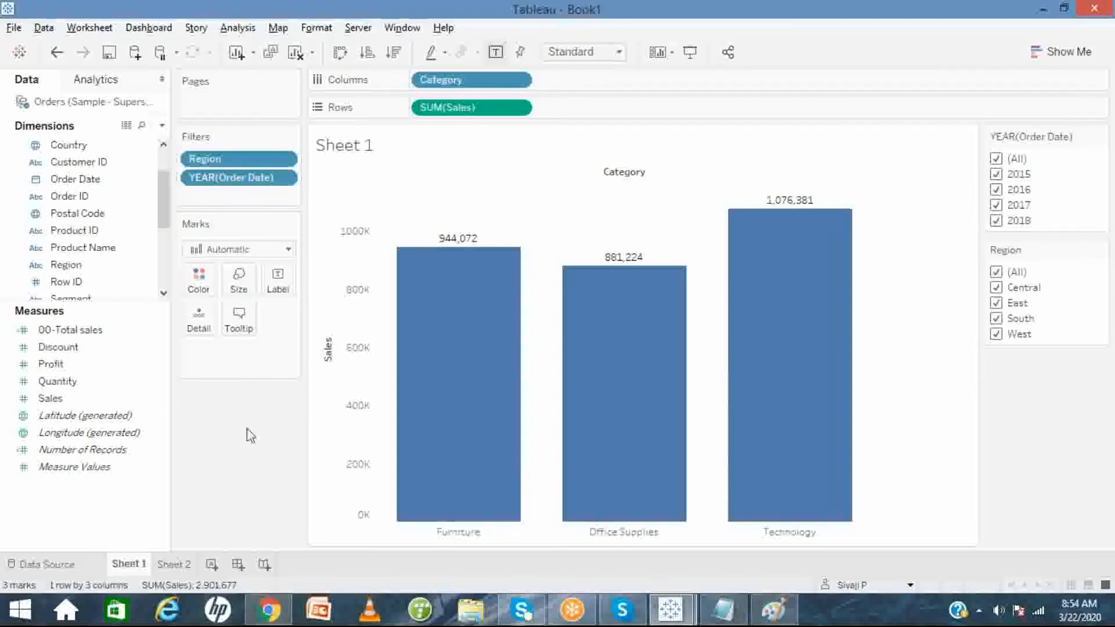
- Filter the chart by the sum of Sales over its full range of values, and show that filter beside the view
{"action": "left_click", "coordinate": [110, 396]}
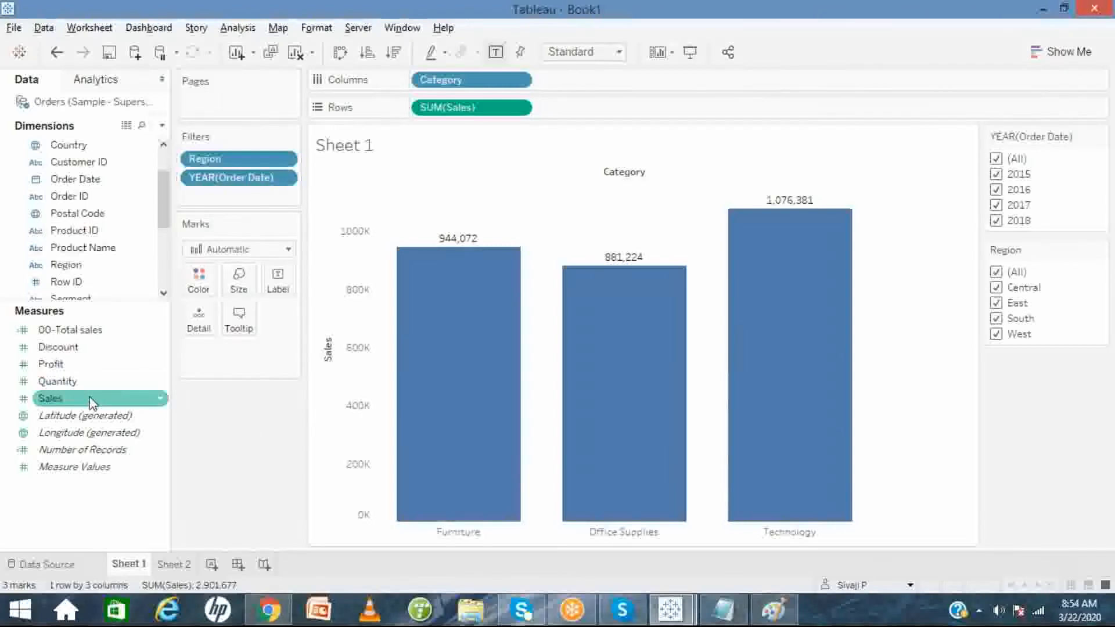
{"action": "left_click_drag", "start_coordinate": [91, 403], "coordinate": [250, 203]}
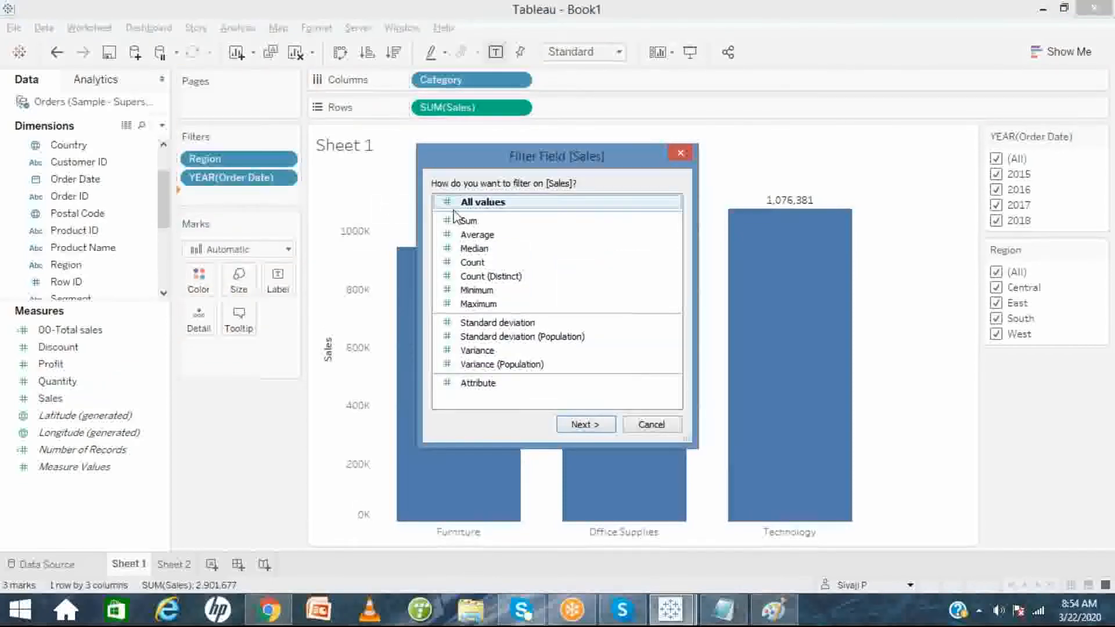
{"action": "left_click", "coordinate": [486, 223]}
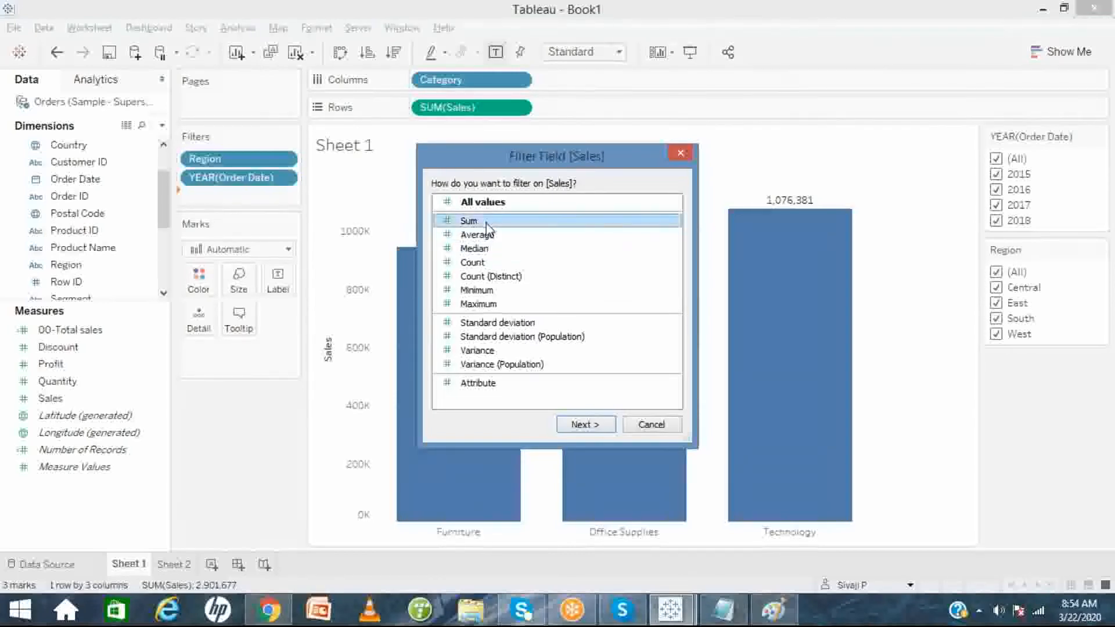
{"action": "left_click", "coordinate": [598, 426]}
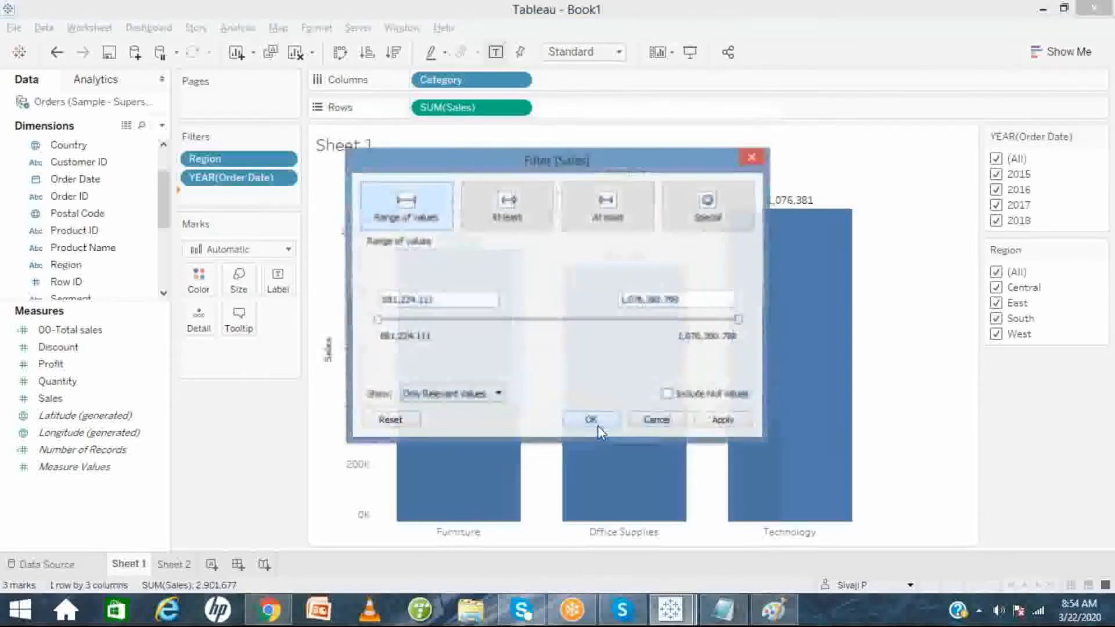
{"action": "left_click_drag", "start_coordinate": [491, 166], "coordinate": [878, 235]}
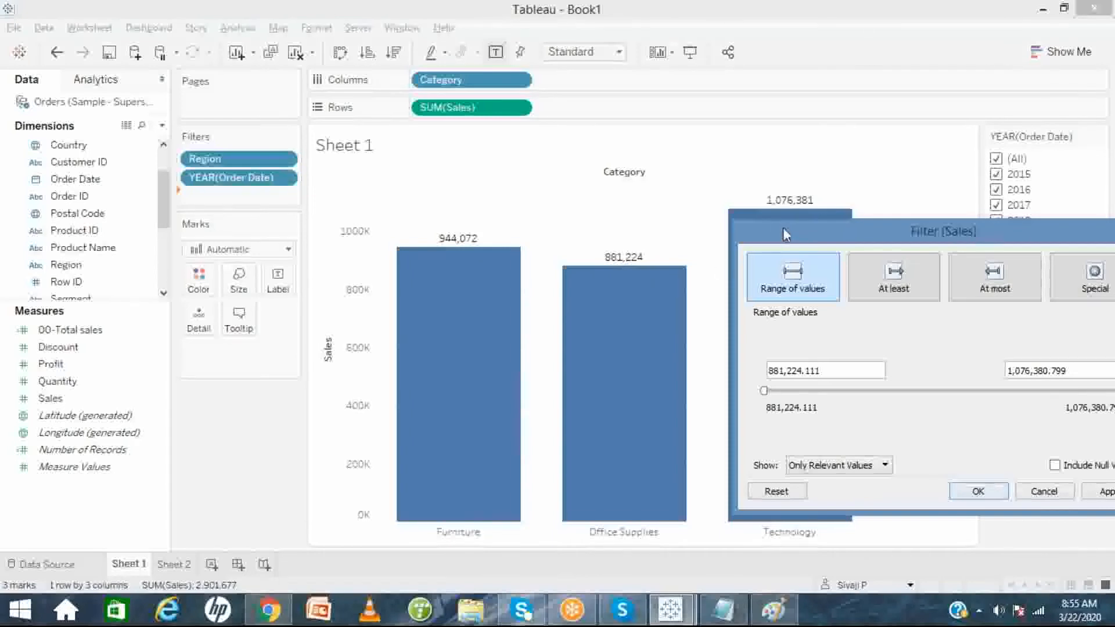
{"action": "left_click_drag", "start_coordinate": [763, 224], "coordinate": [380, 163]}
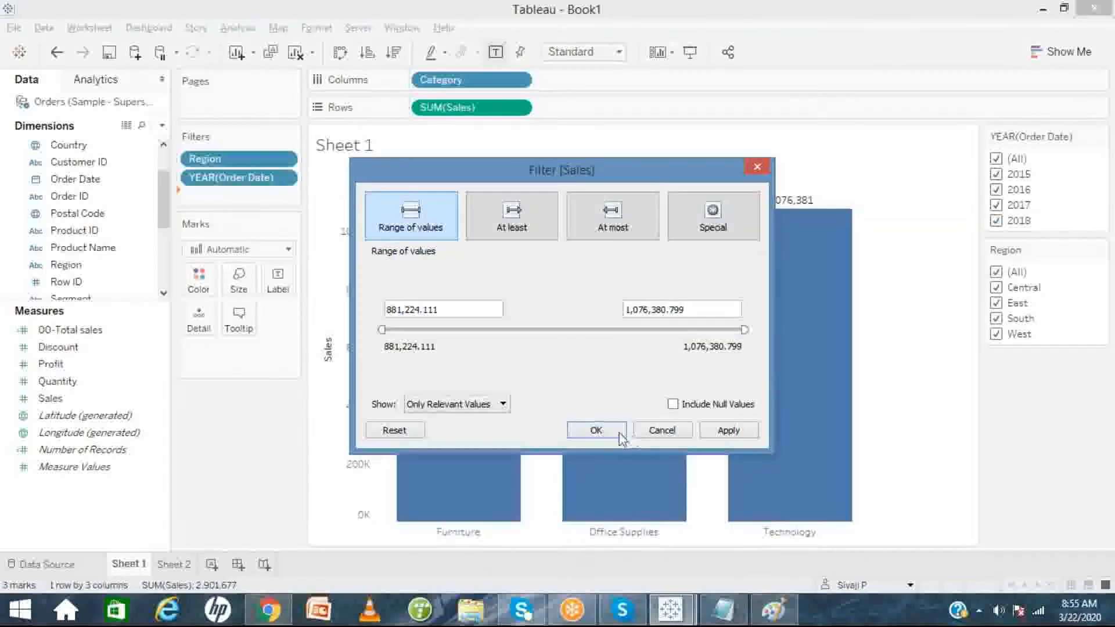
{"action": "left_click", "coordinate": [604, 432]}
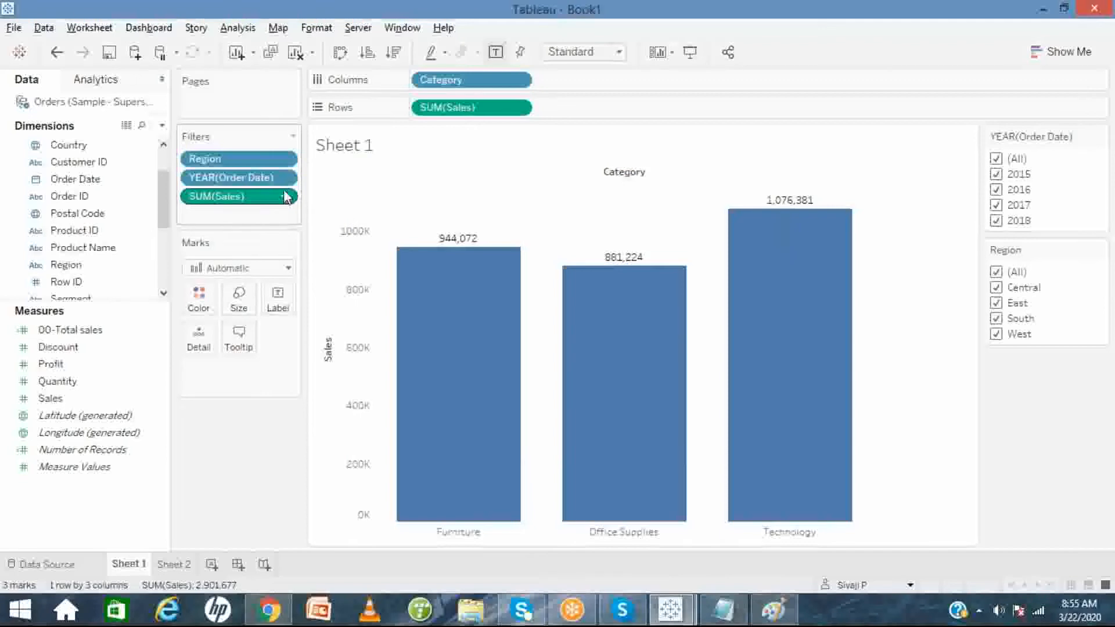
{"action": "left_click", "coordinate": [284, 198]}
{"action": "left_click", "coordinate": [274, 244]}
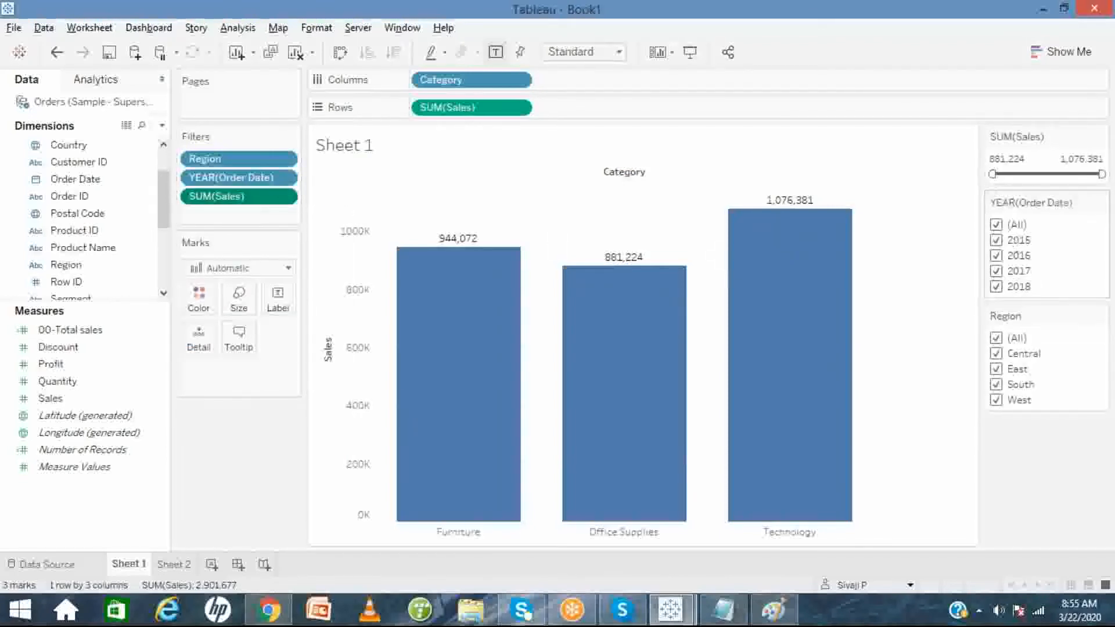
- Try a minimum of 900,000 in the SUM(Sales) filter, and reset the filter to its full range
{"action": "left_click", "coordinate": [1000, 163]}
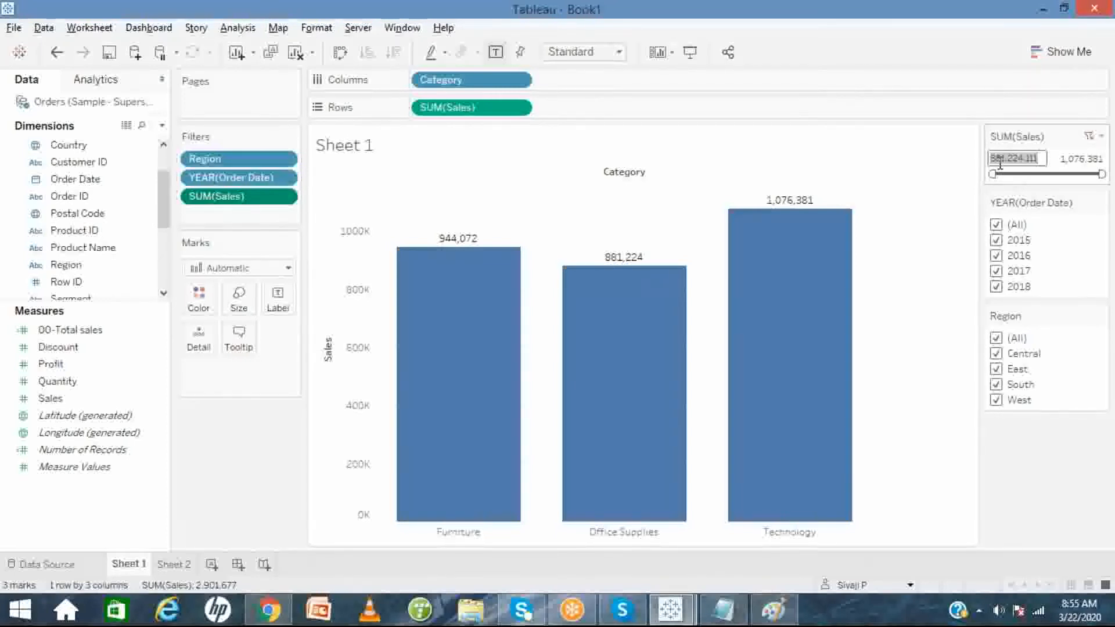
{"action": "type", "text": "900,000"}
{"action": "key", "text": "Return"}
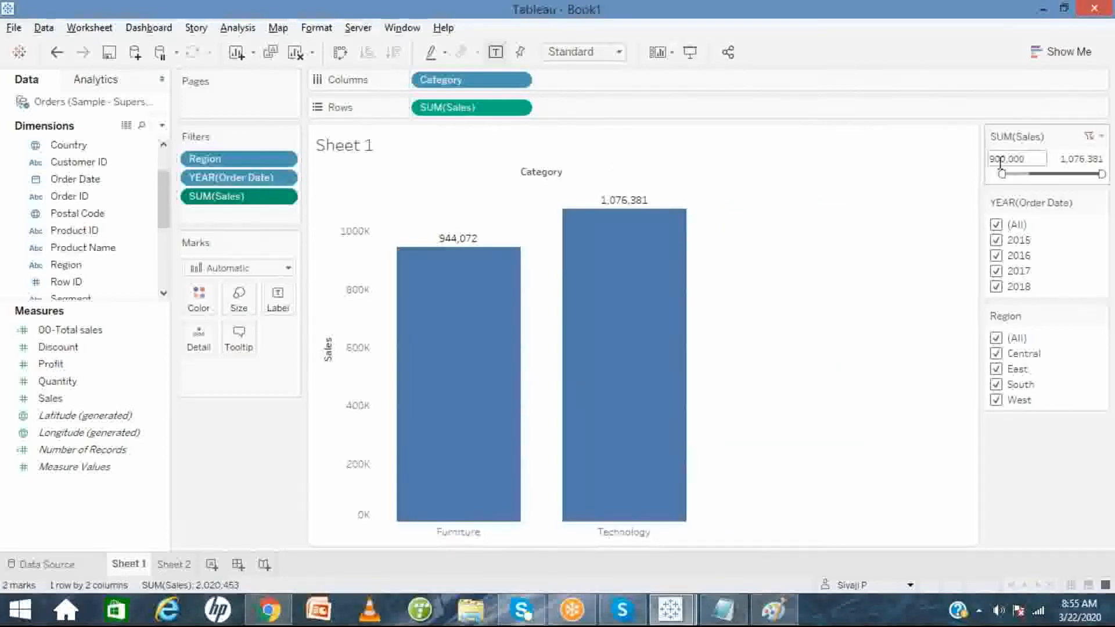
{"action": "mouse_move", "coordinate": [457, 408]}
{"action": "left_click", "coordinate": [1089, 136]}
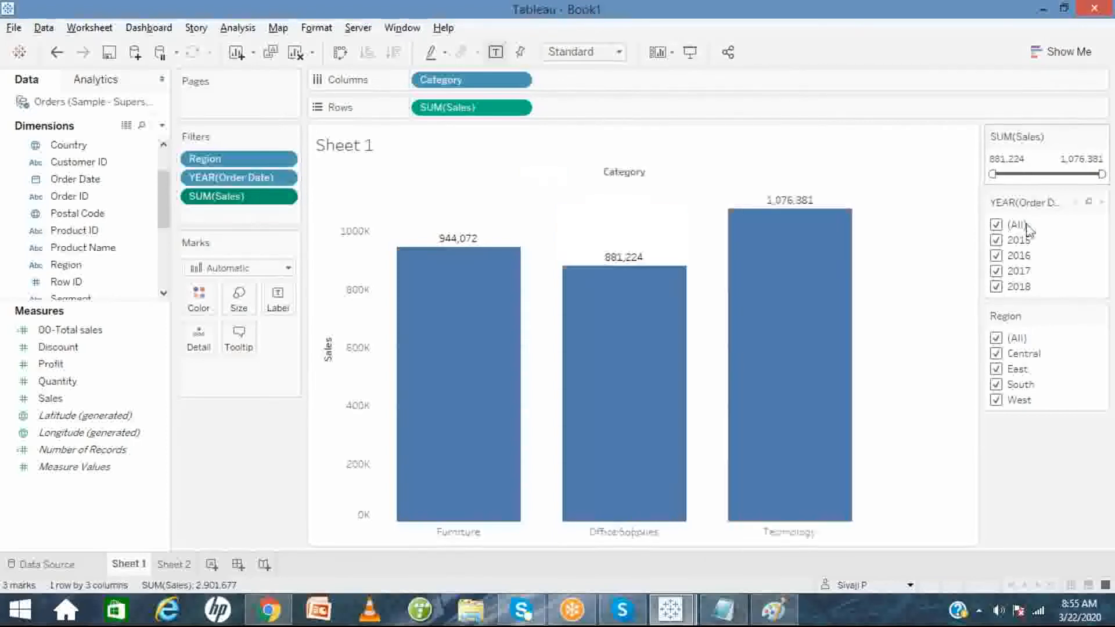
- Try restricting the Order Date year filter to 2015 and 2016, and select all years again
{"action": "left_click", "coordinate": [996, 225]}
{"action": "left_click", "coordinate": [997, 242]}
{"action": "left_click", "coordinate": [998, 243]}
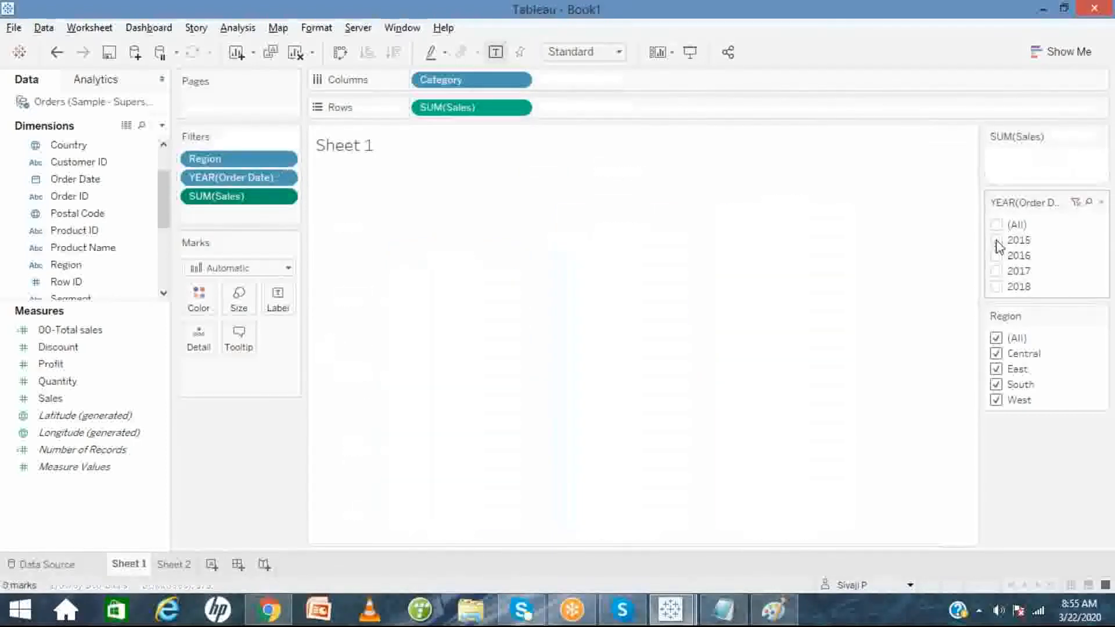
{"action": "left_click", "coordinate": [997, 225]}
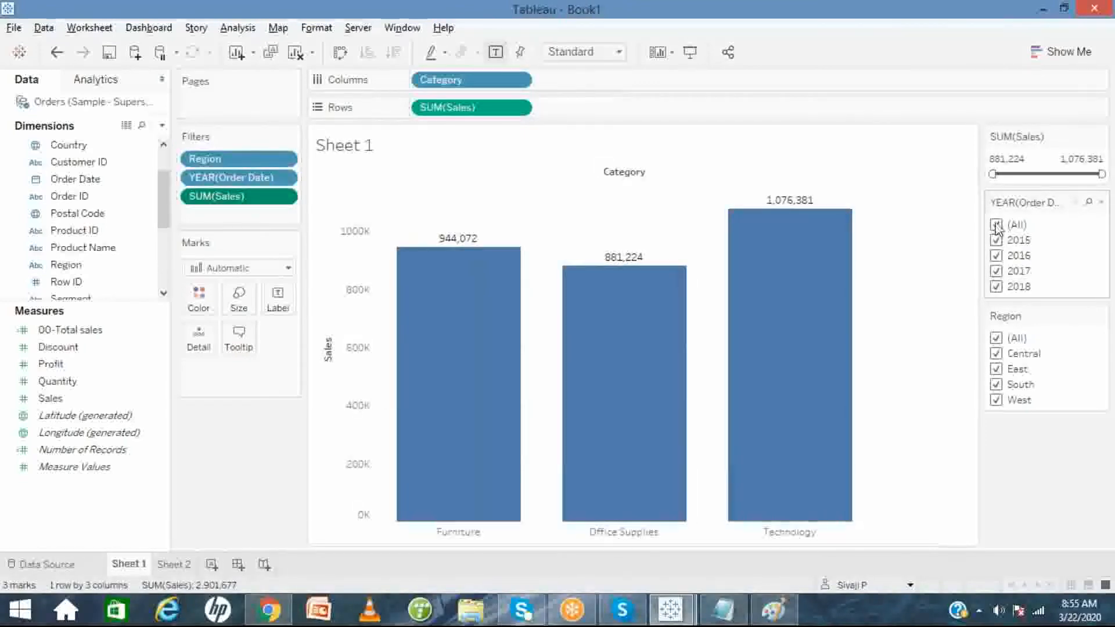
{"action": "left_click", "coordinate": [996, 226]}
{"action": "left_click", "coordinate": [997, 240]}
{"action": "left_click", "coordinate": [996, 255]}
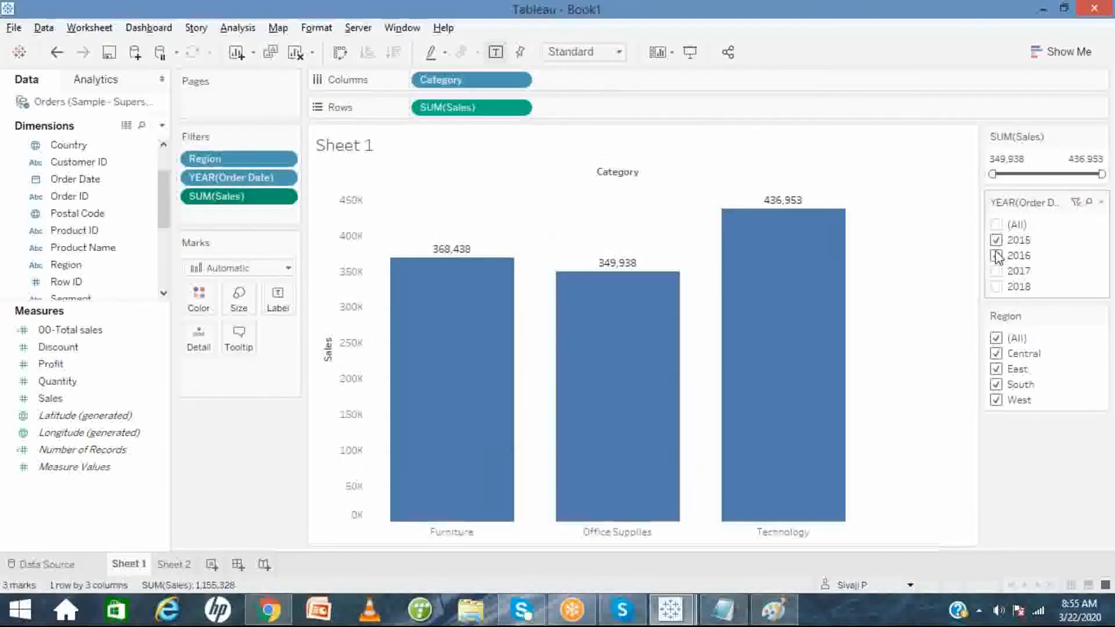
{"action": "left_click", "coordinate": [996, 225]}
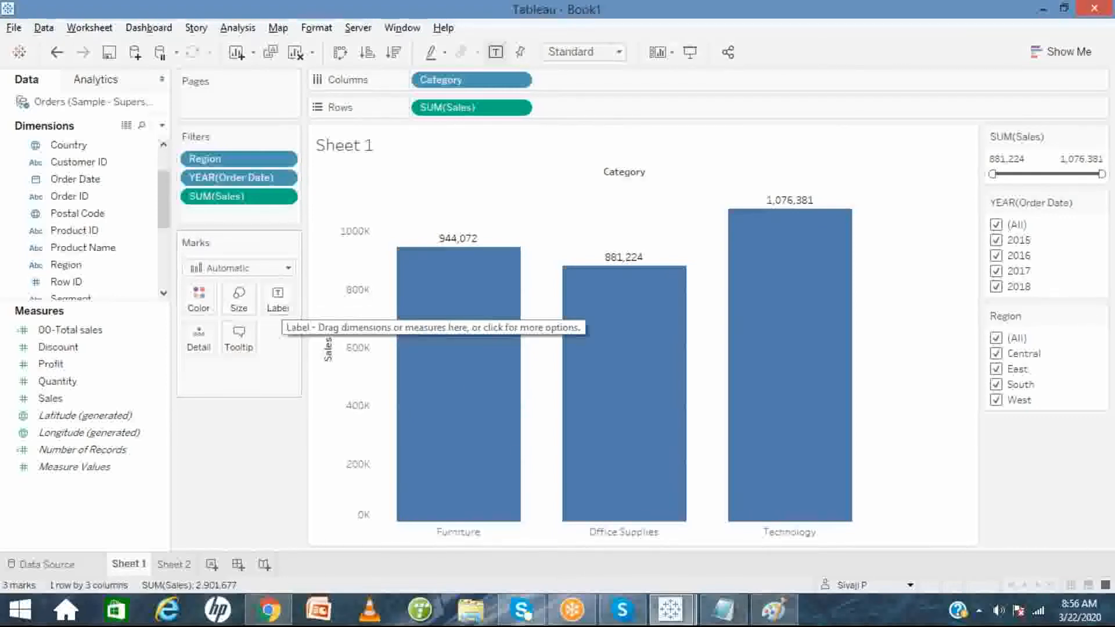
- Switch to Notepad, add the lines "color card" and "size card" below "shelf", and return to Tableau
{"action": "left_click", "coordinate": [735, 621]}
{"action": "key", "text": "Return"}
{"action": "type", "text": "color card"}
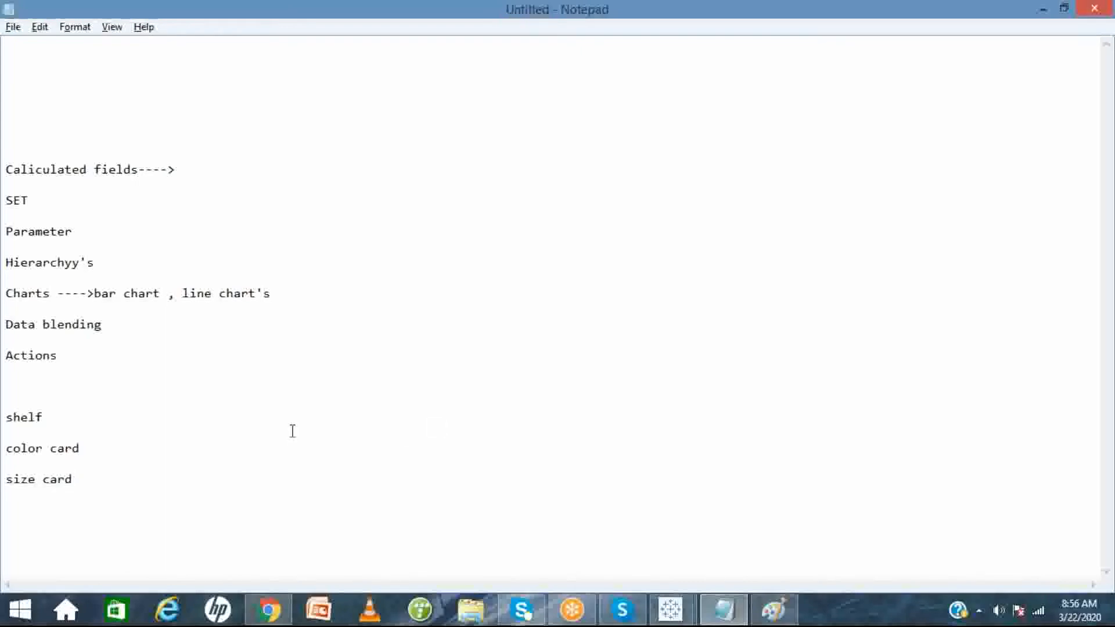
{"action": "key", "text": "alt+Tab"}
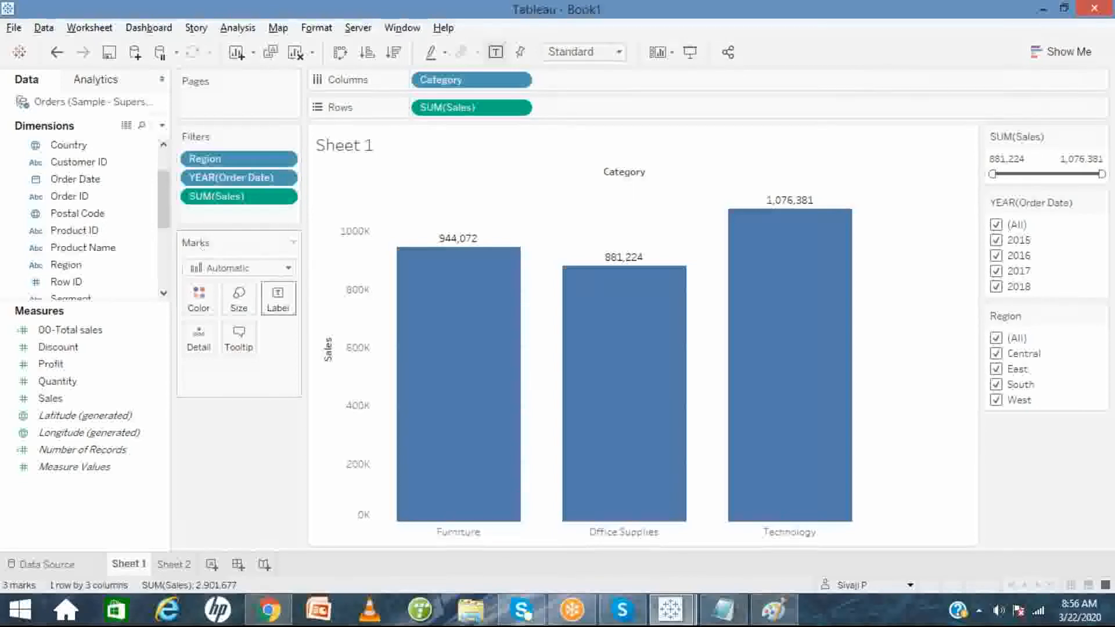
- Insert the line "mark card shelf" above "color card" in the Notepad notes, and switch back to Tableau
{"action": "left_click", "coordinate": [723, 610]}
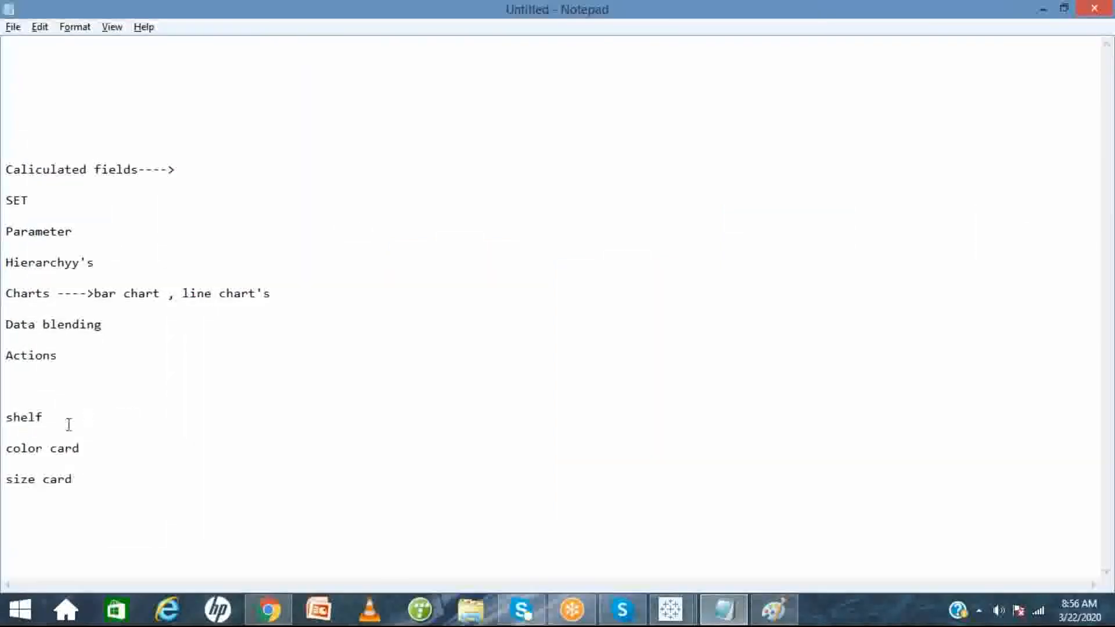
{"action": "key", "text": "Return"}
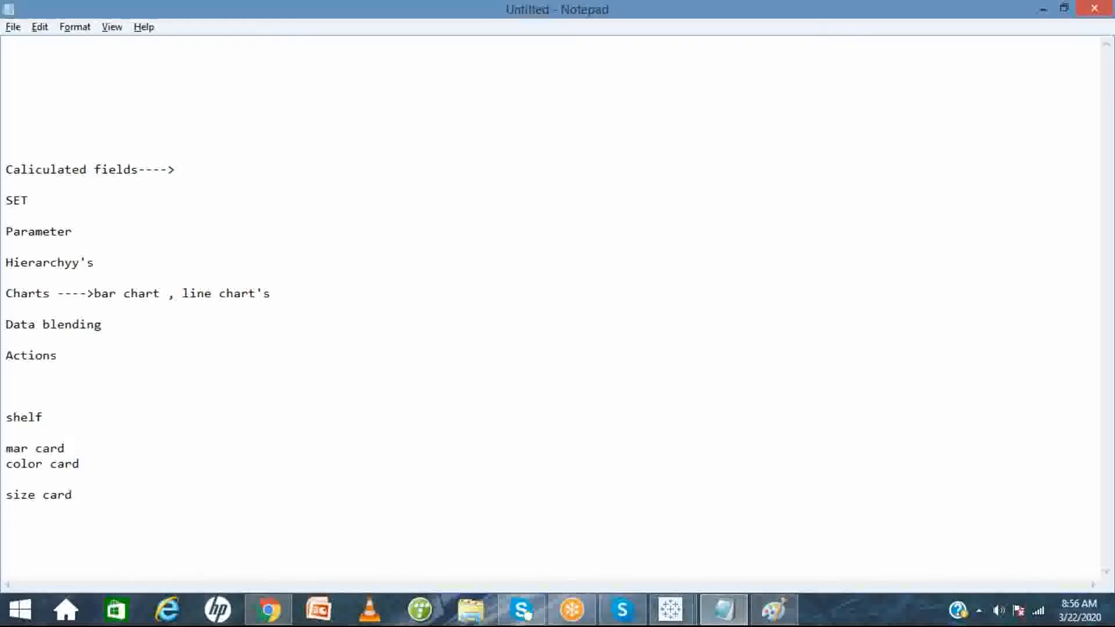
{"action": "key", "text": "Return"}
{"action": "key", "text": "Return"}
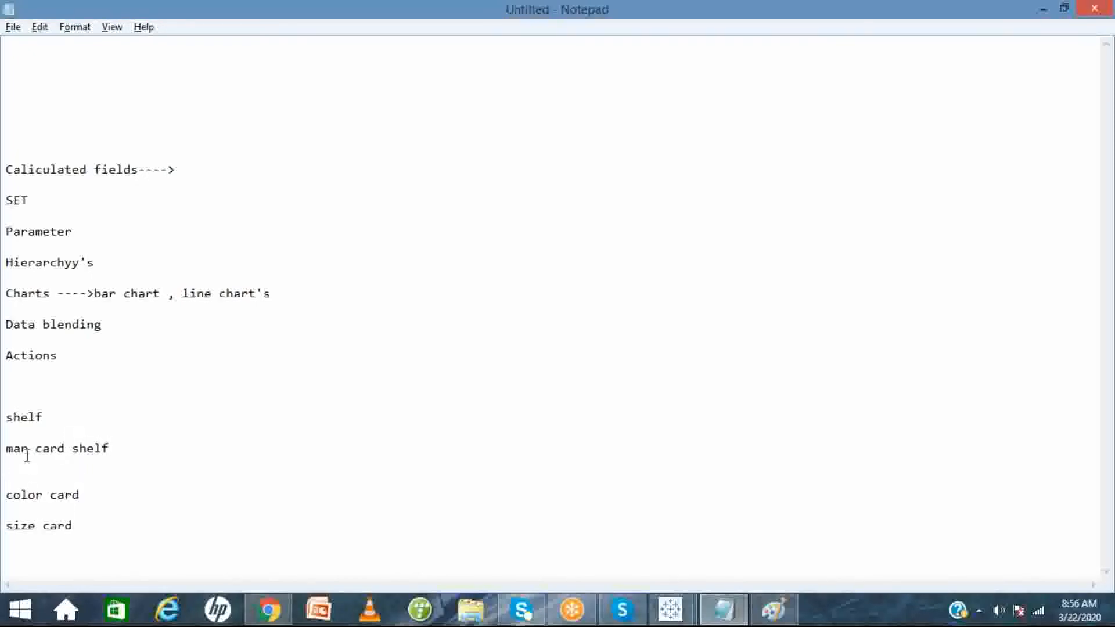
{"action": "type", "text": "k"}
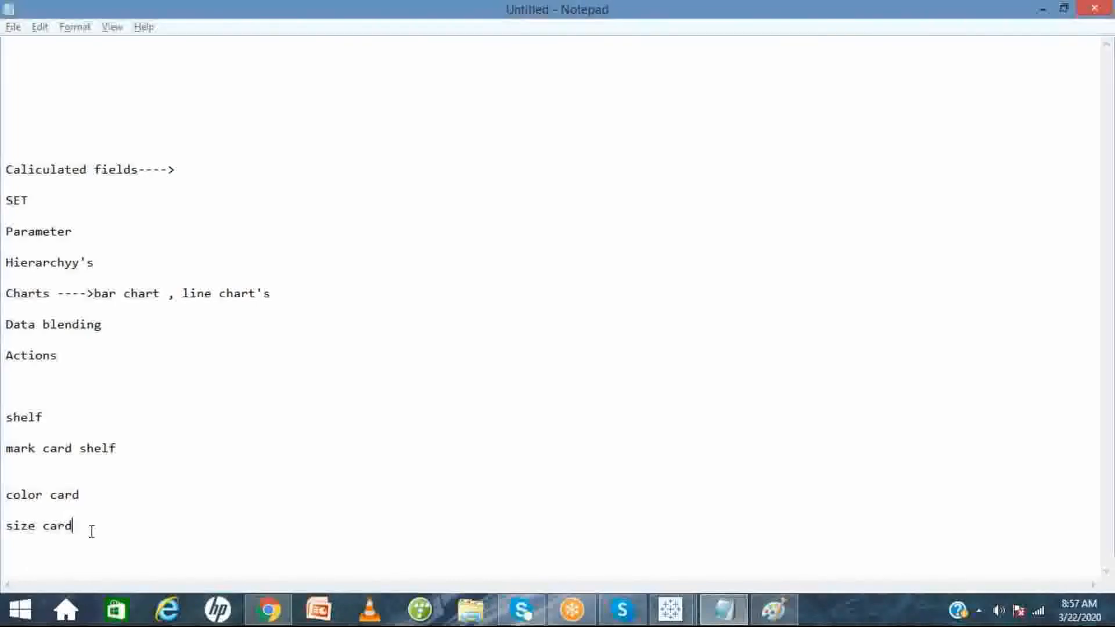
{"action": "key", "text": "alt+Tab"}
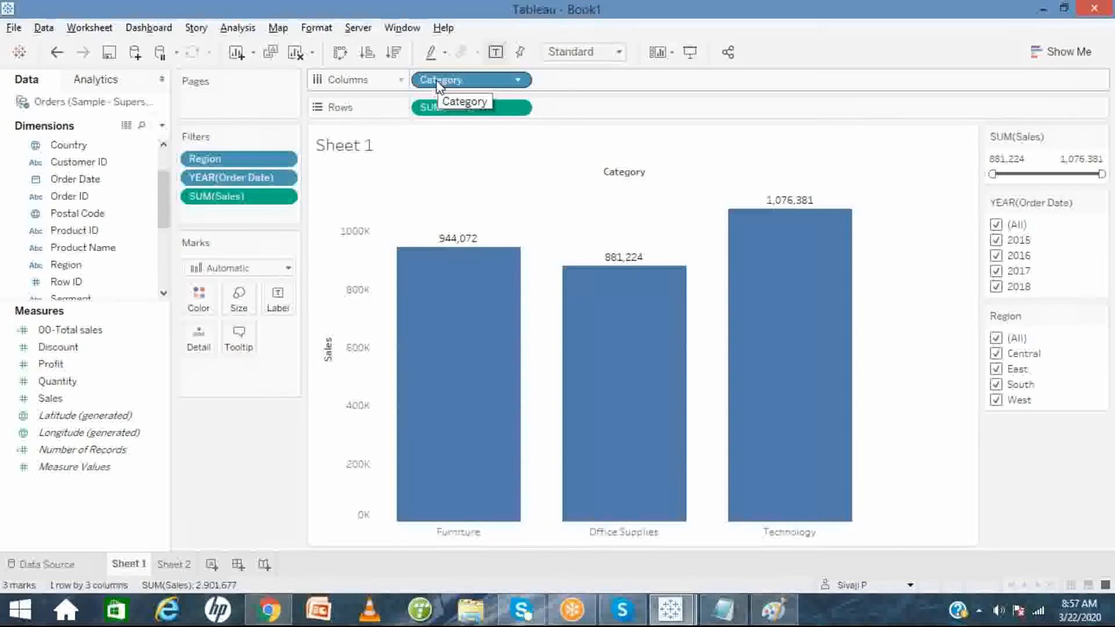
- Color the bars by Category while keeping it on Columns, and choose the Tableau Classic 20 palette for editing the colors
{"action": "left_click_drag", "start_coordinate": [437, 86], "coordinate": [197, 305]}
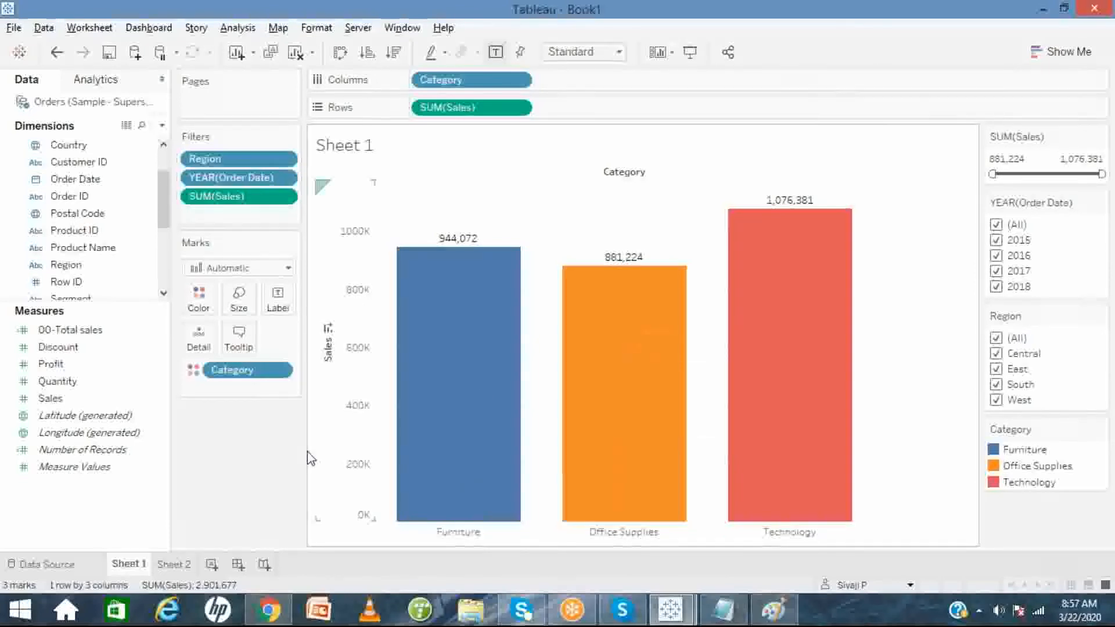
{"action": "left_click", "coordinate": [199, 300]}
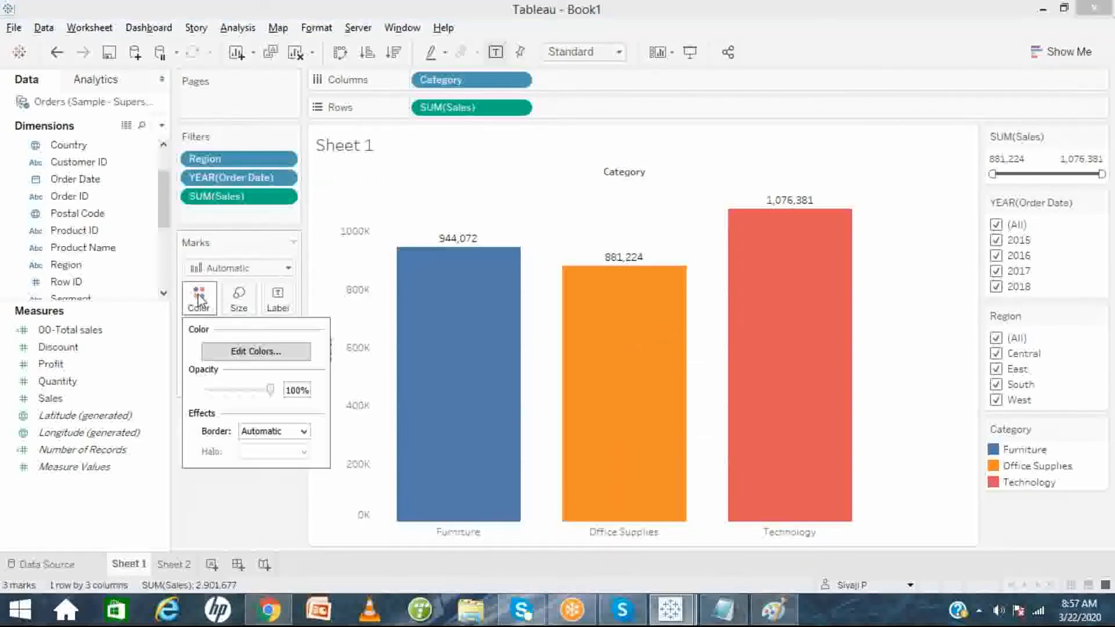
{"action": "left_click", "coordinate": [241, 353]}
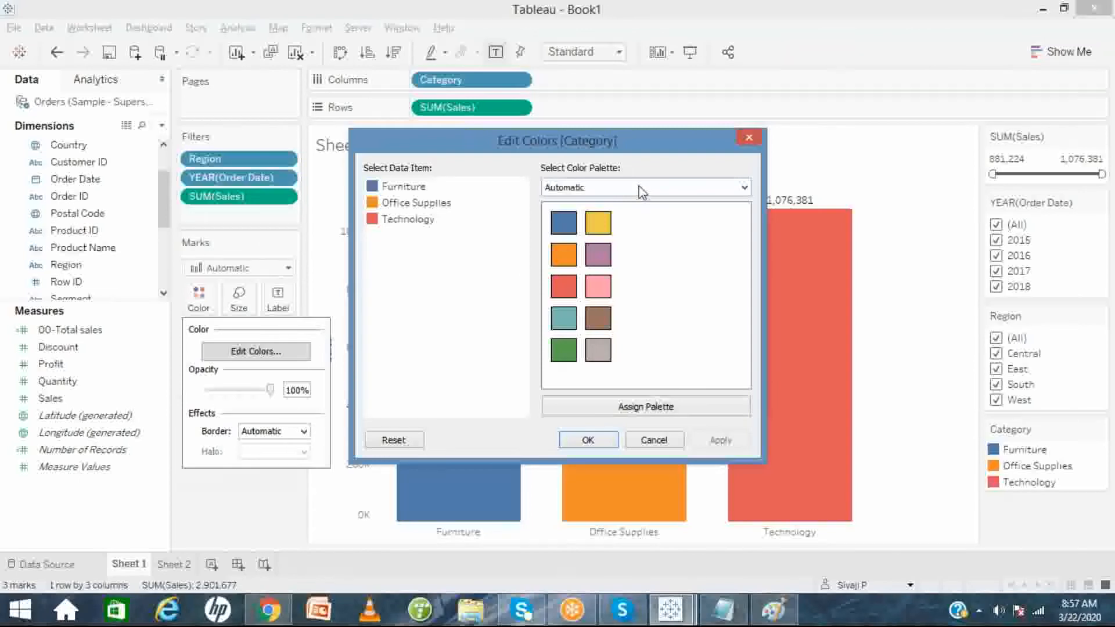
{"action": "left_click", "coordinate": [642, 191]}
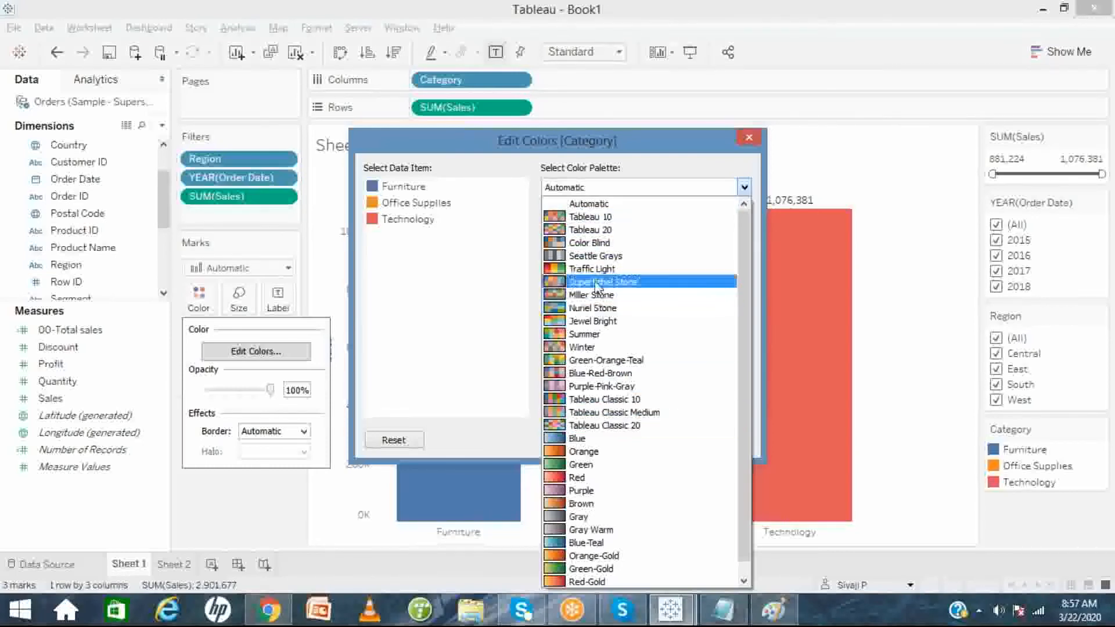
{"action": "left_click", "coordinate": [581, 426]}
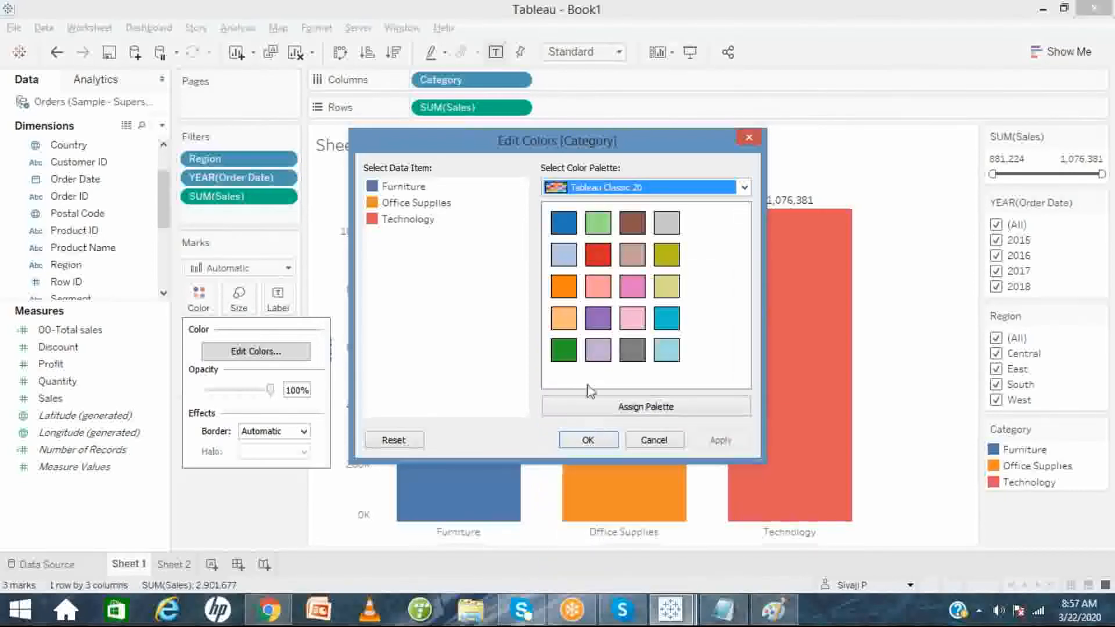
- Assign dark green to Furniture, olive yellow to Office Supplies and blue to Technology, and accept the colors
{"action": "left_click", "coordinate": [375, 191]}
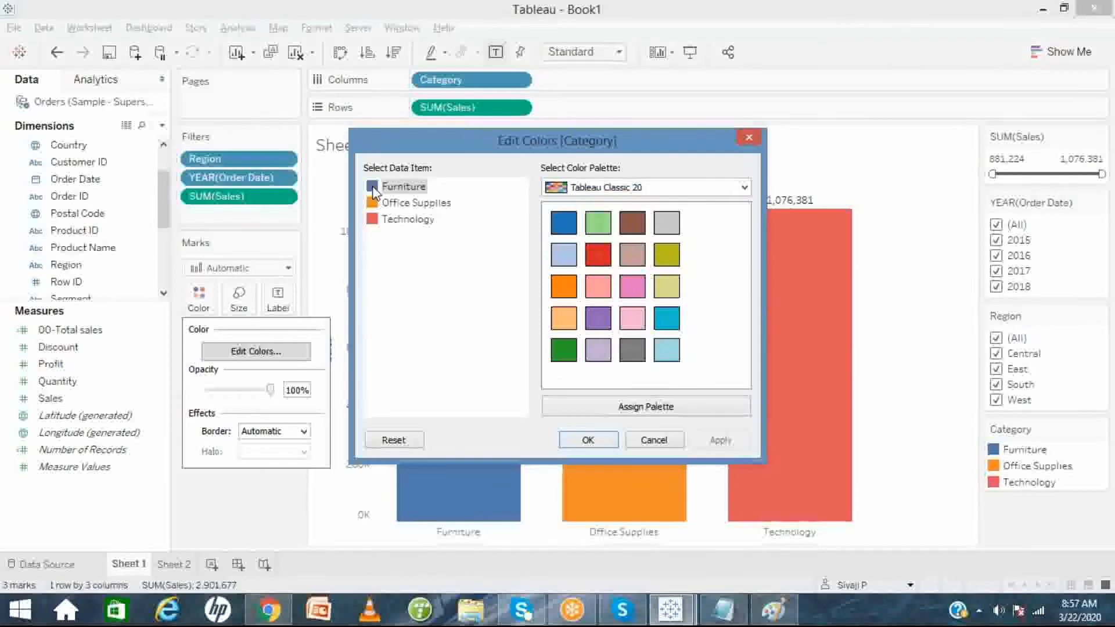
{"action": "left_click", "coordinate": [564, 351]}
{"action": "left_click", "coordinate": [373, 204]}
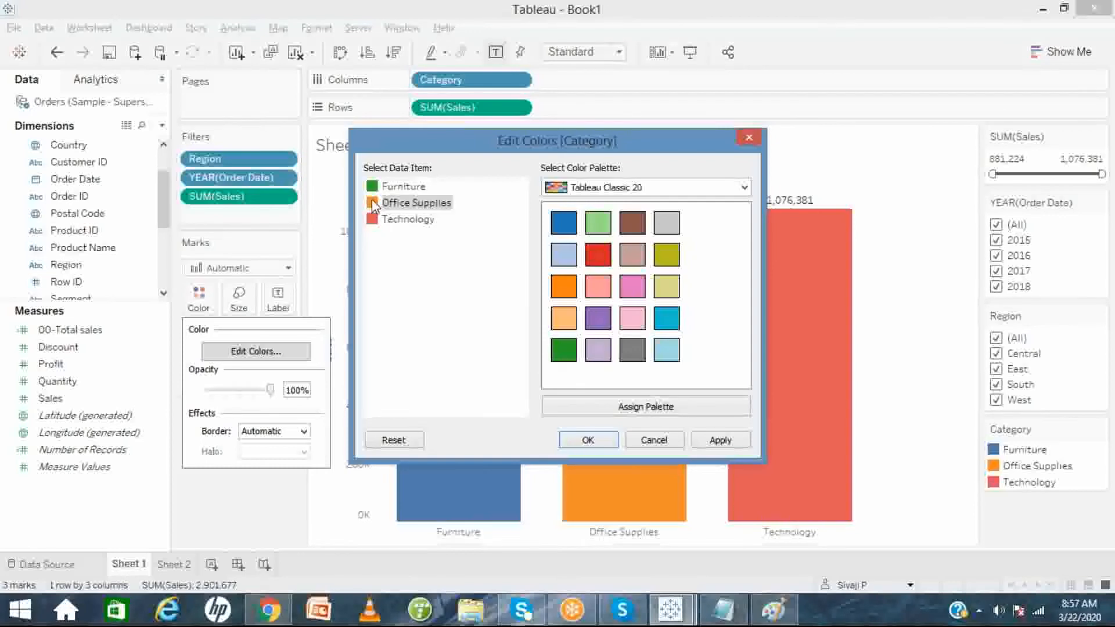
{"action": "left_click", "coordinate": [666, 255]}
{"action": "left_click", "coordinate": [374, 220]}
{"action": "left_click", "coordinate": [563, 223]}
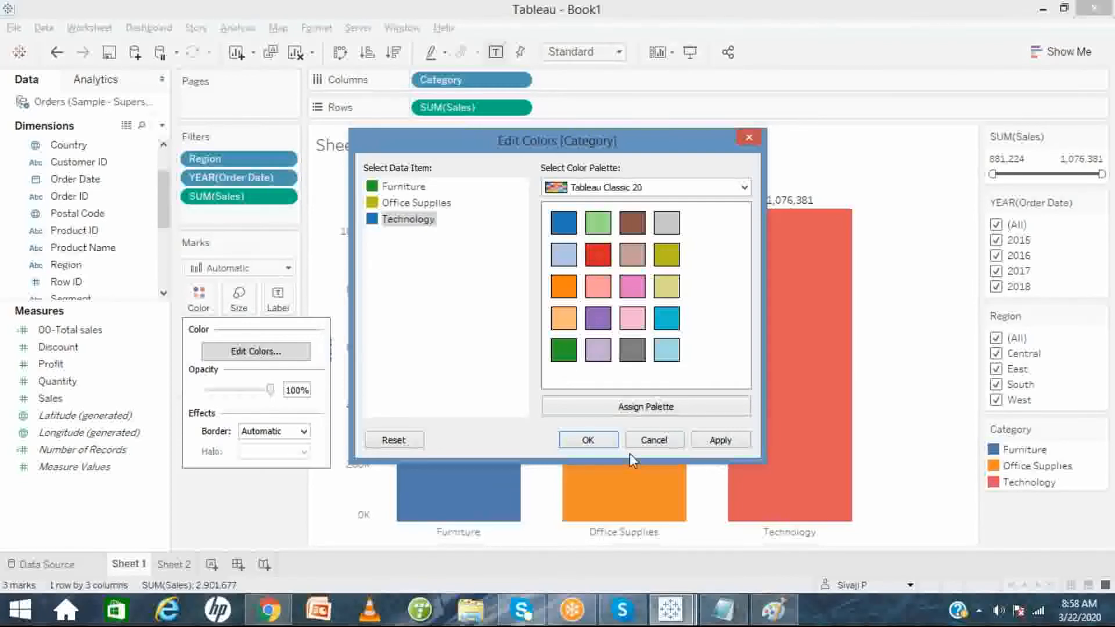
{"action": "left_click", "coordinate": [588, 440]}
- Reopen the color editor for Category
{"action": "left_click", "coordinate": [243, 355]}
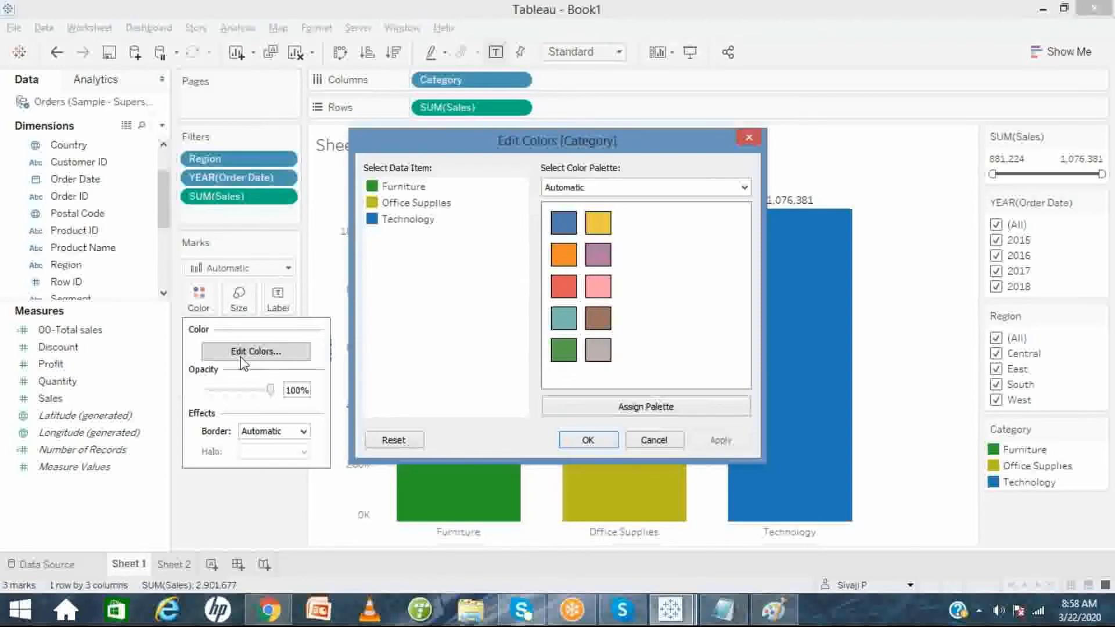
- Set the Furniture color in the Category color assignments to the custom olive green #86a02f
{"action": "double_click", "coordinate": [373, 193]}
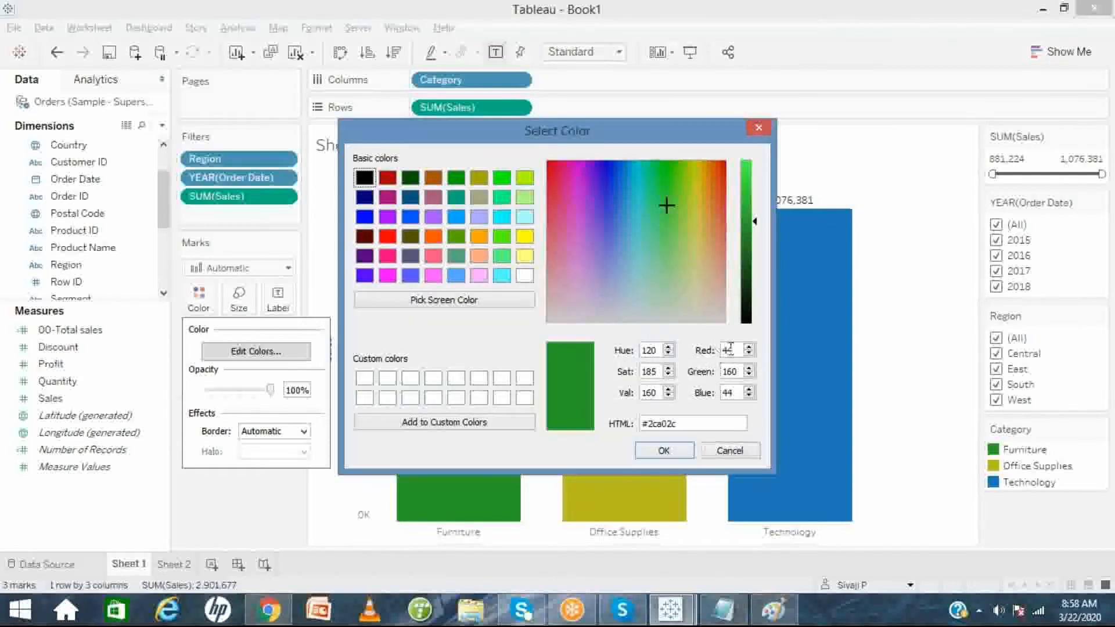
{"action": "double_click", "coordinate": [739, 372]}
{"action": "left_click", "coordinate": [733, 396]}
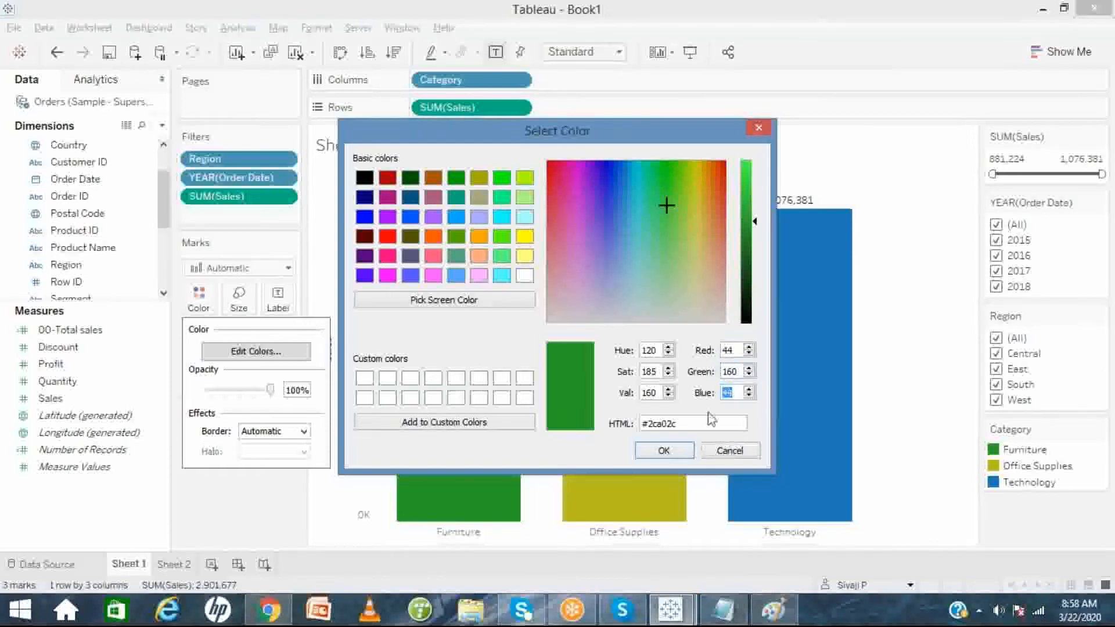
{"action": "left_click", "coordinate": [691, 423]}
{"action": "left_click_drag", "start_coordinate": [691, 423], "coordinate": [630, 423]}
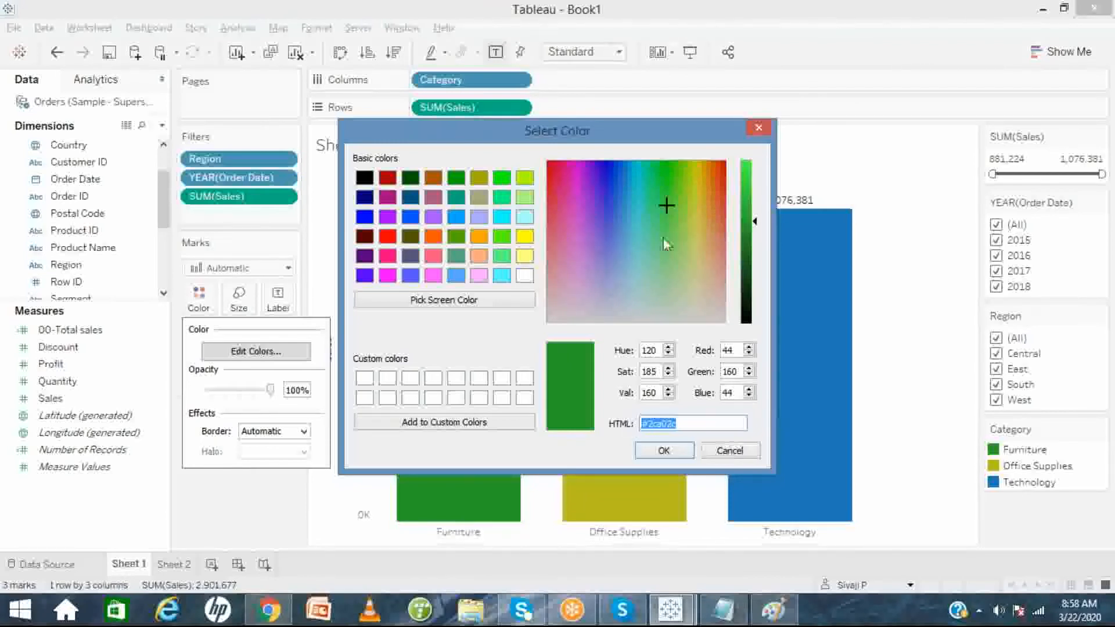
{"action": "left_click", "coordinate": [636, 259]}
{"action": "left_click", "coordinate": [686, 233]}
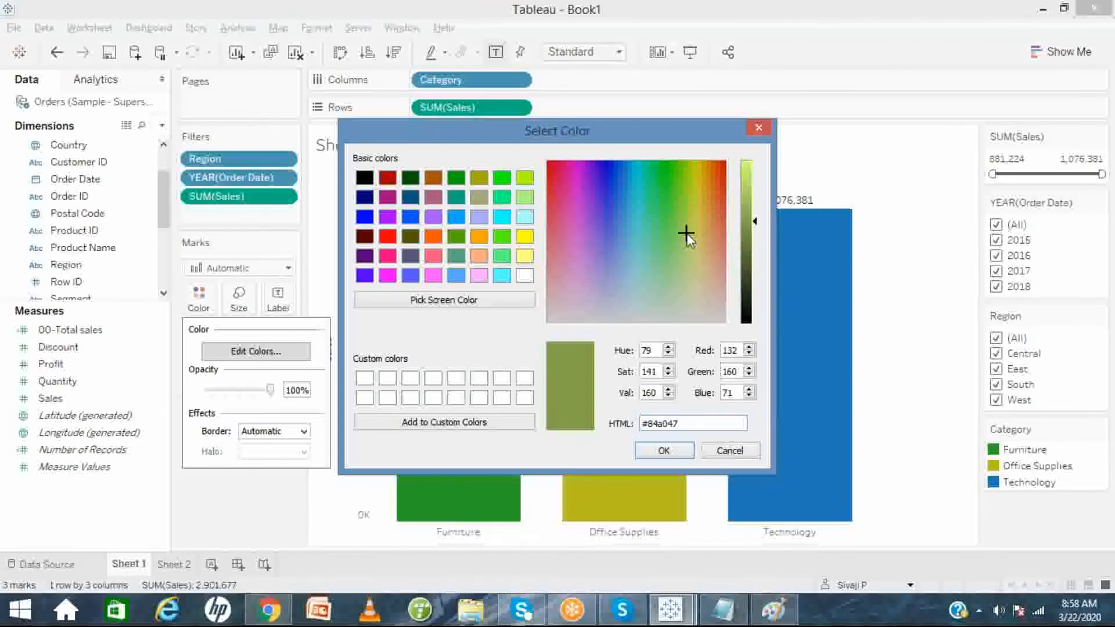
{"action": "left_click", "coordinate": [688, 210]}
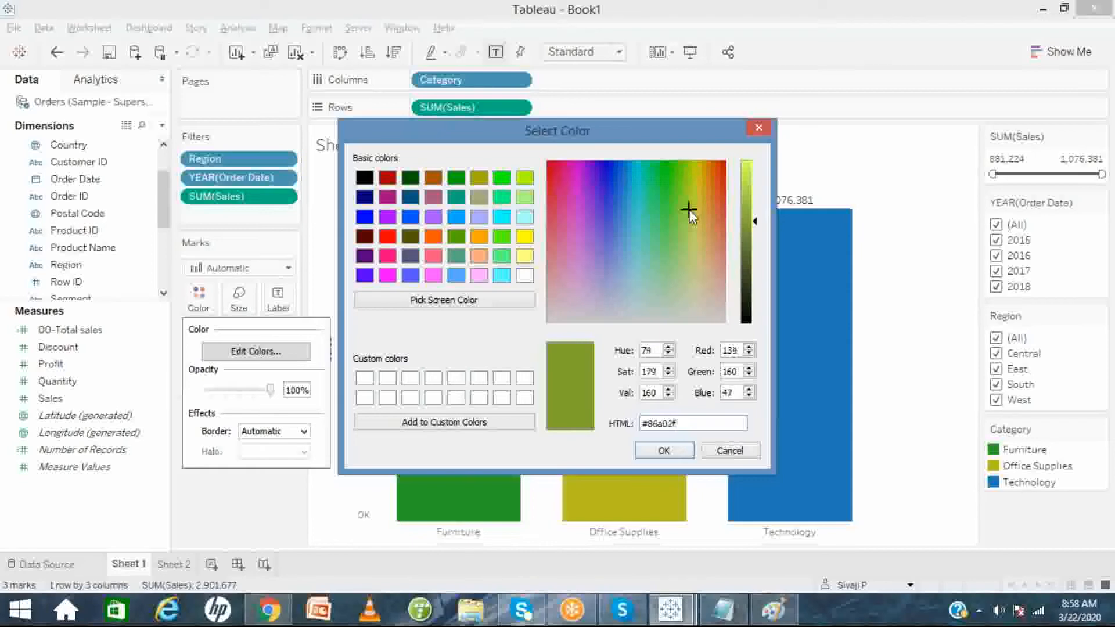
{"action": "left_click", "coordinate": [673, 450]}
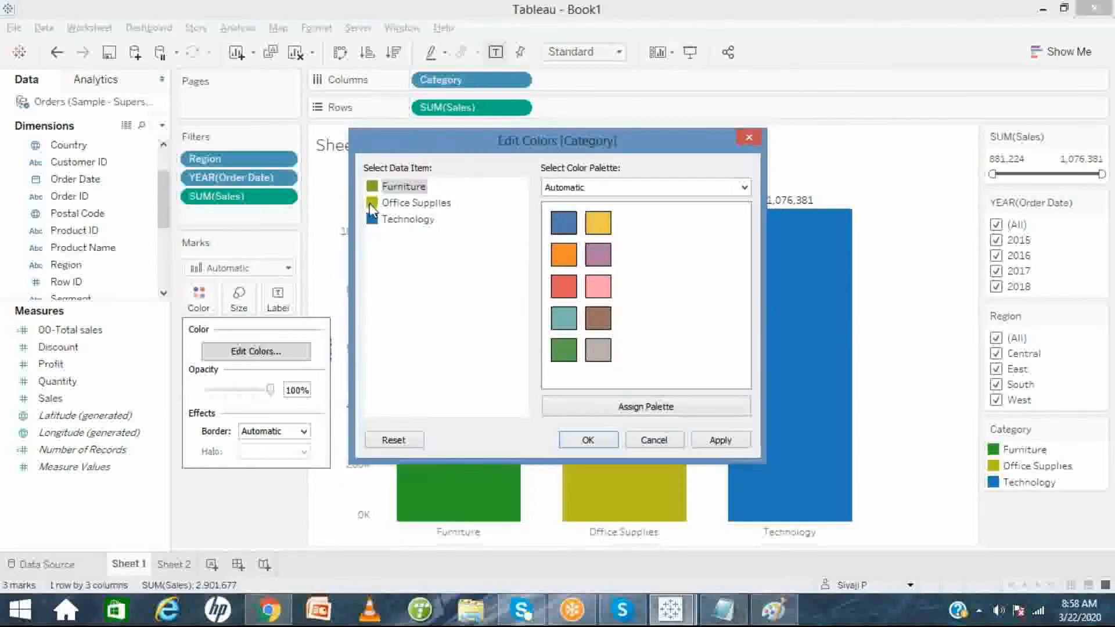
- Set the Office Supplies color to Red 0, Green 250, Blue 0 and apply the Category colors to the chart
{"action": "double_click", "coordinate": [372, 203]}
{"action": "double_click", "coordinate": [733, 352]}
{"action": "type", "text": "189"}
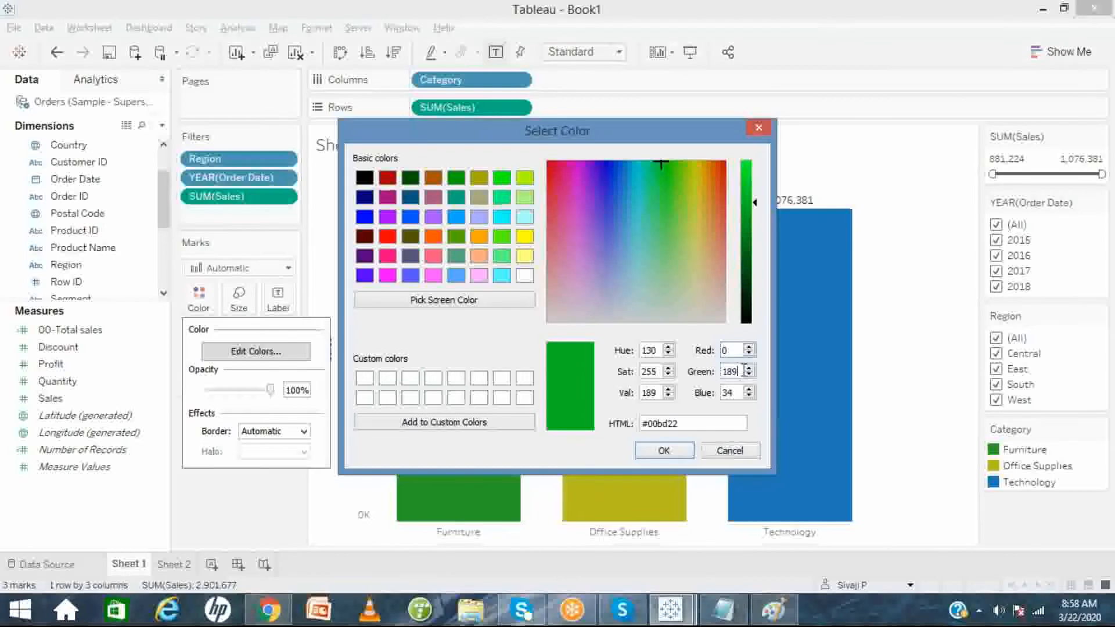
{"action": "key", "text": "BackSpace"}
{"action": "key", "text": "BackSpace"}
{"action": "key", "text": "BackSpace"}
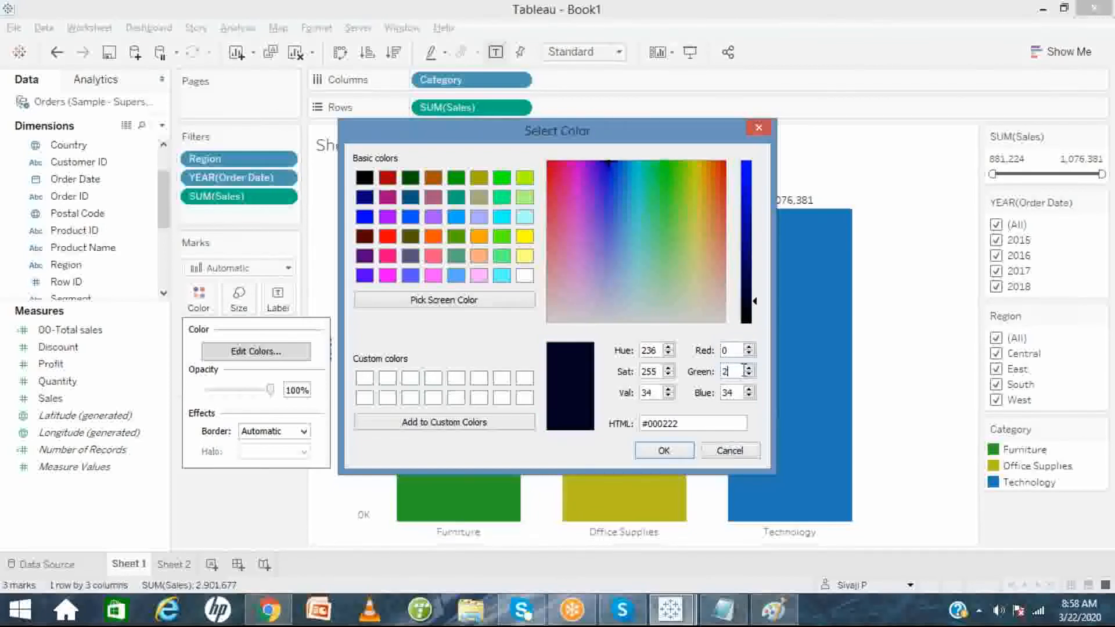
{"action": "type", "text": "250"}
{"action": "left_click", "coordinate": [740, 394]}
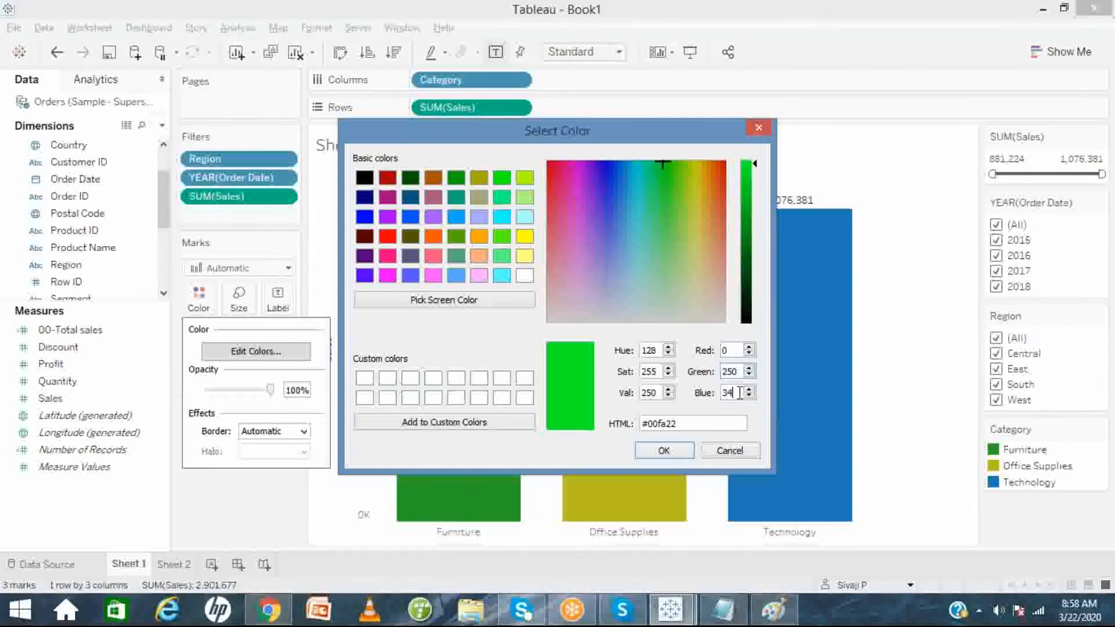
{"action": "key", "text": "BackSpace"}
{"action": "key", "text": "BackSpace"}
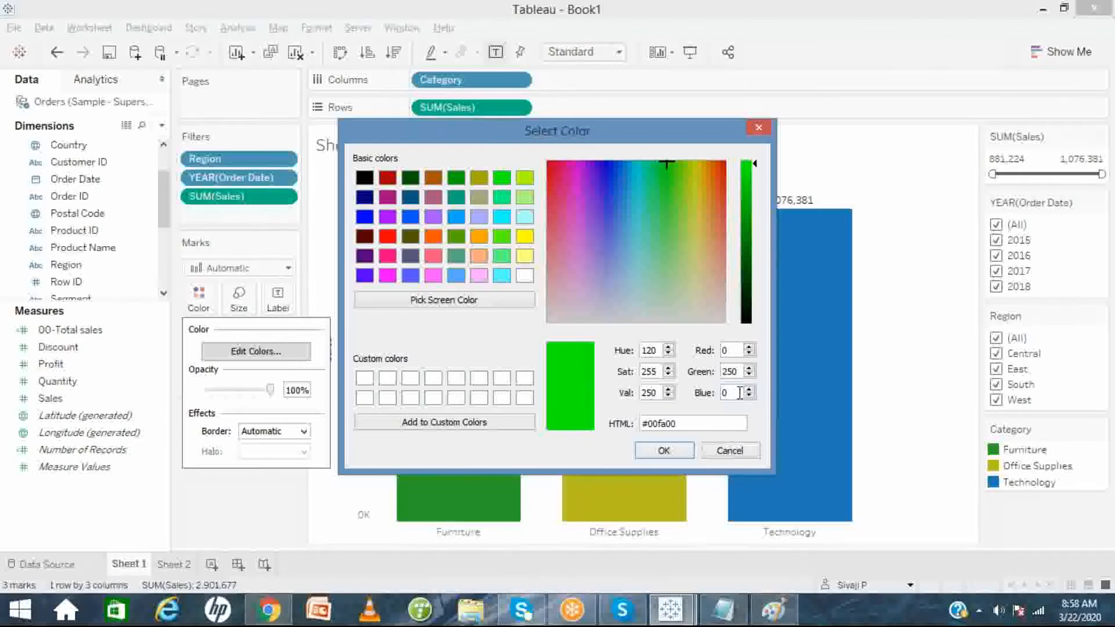
{"action": "left_click", "coordinate": [663, 452]}
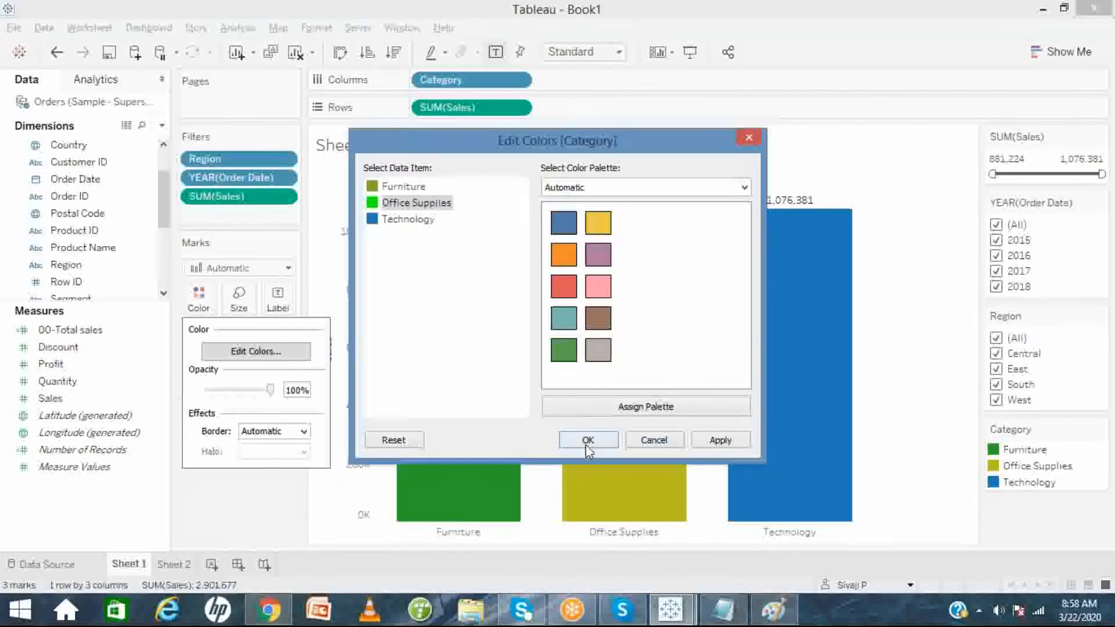
{"action": "left_click", "coordinate": [578, 441]}
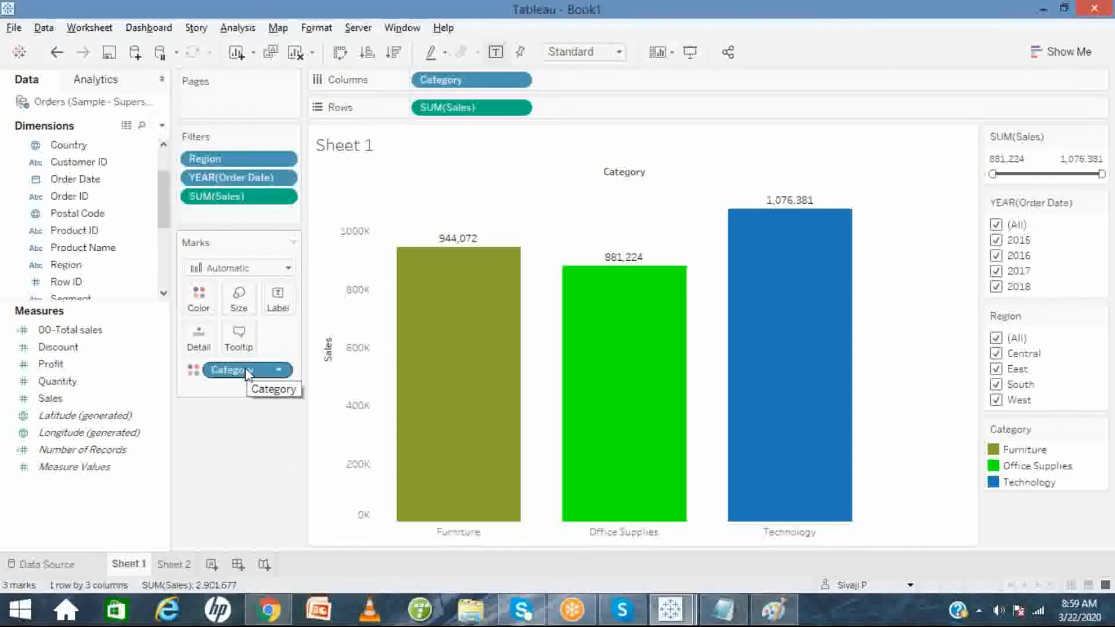
- Color the bars by SUM(Sales) instead of Category, keeping SUM(Sales) on Rows, and sort the categories in descending order of sales
{"action": "left_click_drag", "start_coordinate": [247, 372], "coordinate": [250, 442]}
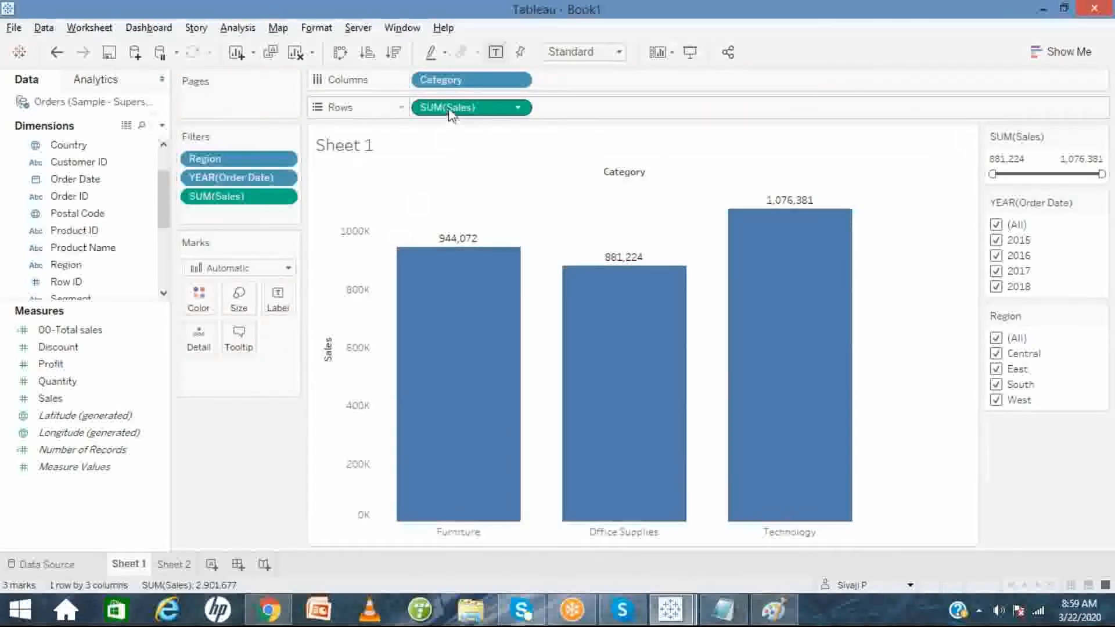
{"action": "mouse_move", "coordinate": [453, 110]}
{"action": "left_mouse_down"}
{"action": "mouse_move", "coordinate": [281, 256]}
{"action": "mouse_move", "coordinate": [199, 301]}
{"action": "left_mouse_up"}
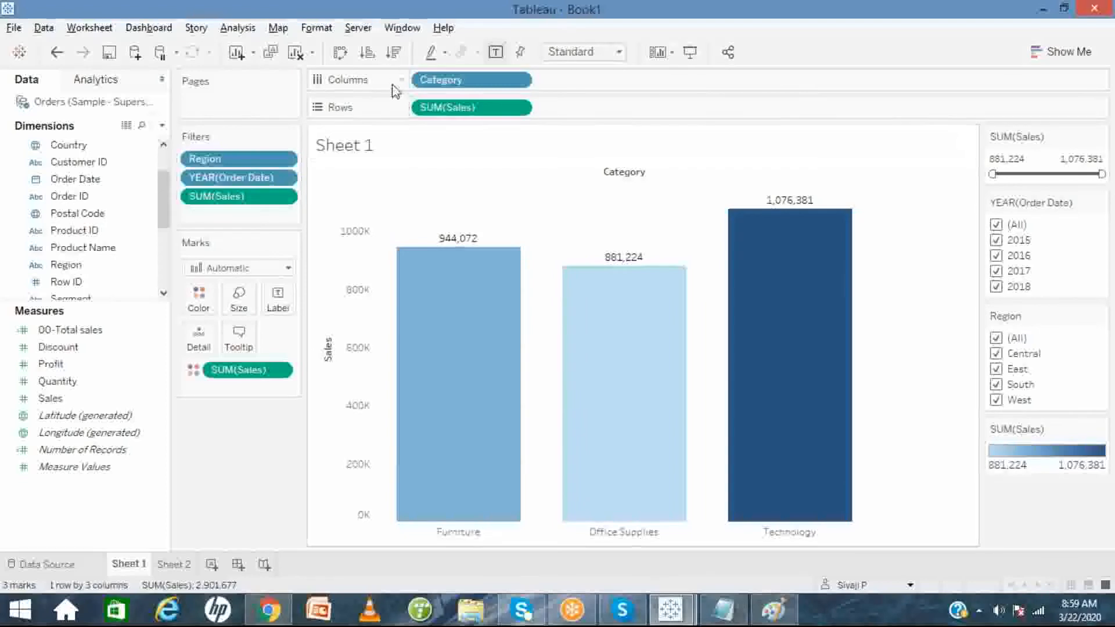
{"action": "left_click", "coordinate": [393, 56]}
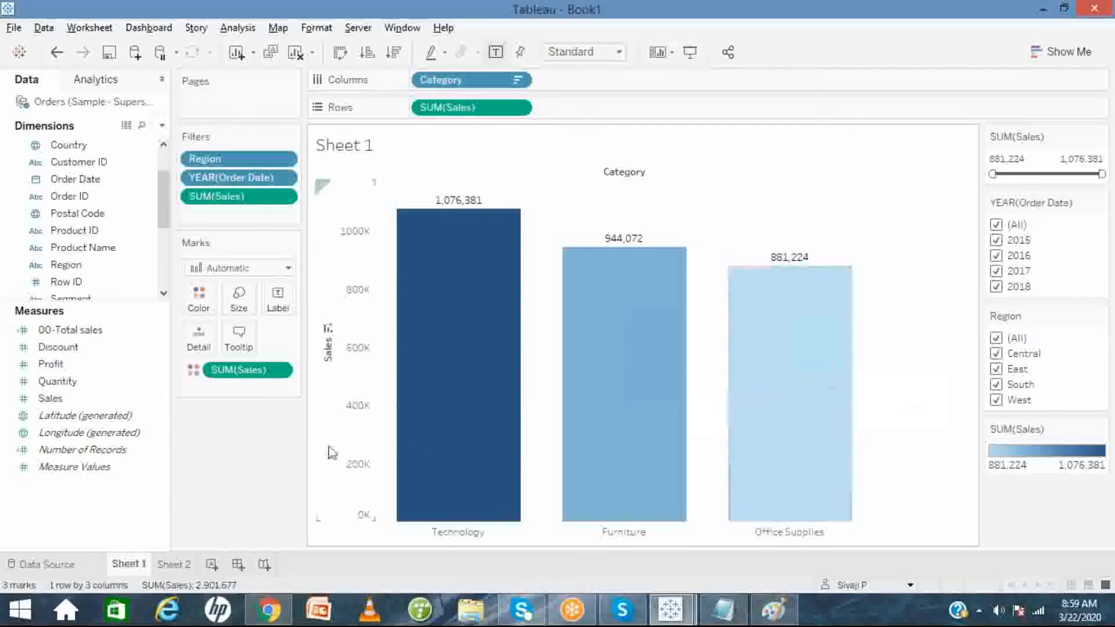
- Apply the Red-Green Diverging palette to the Sales color scale
{"action": "left_click", "coordinate": [199, 299]}
{"action": "left_click", "coordinate": [233, 356]}
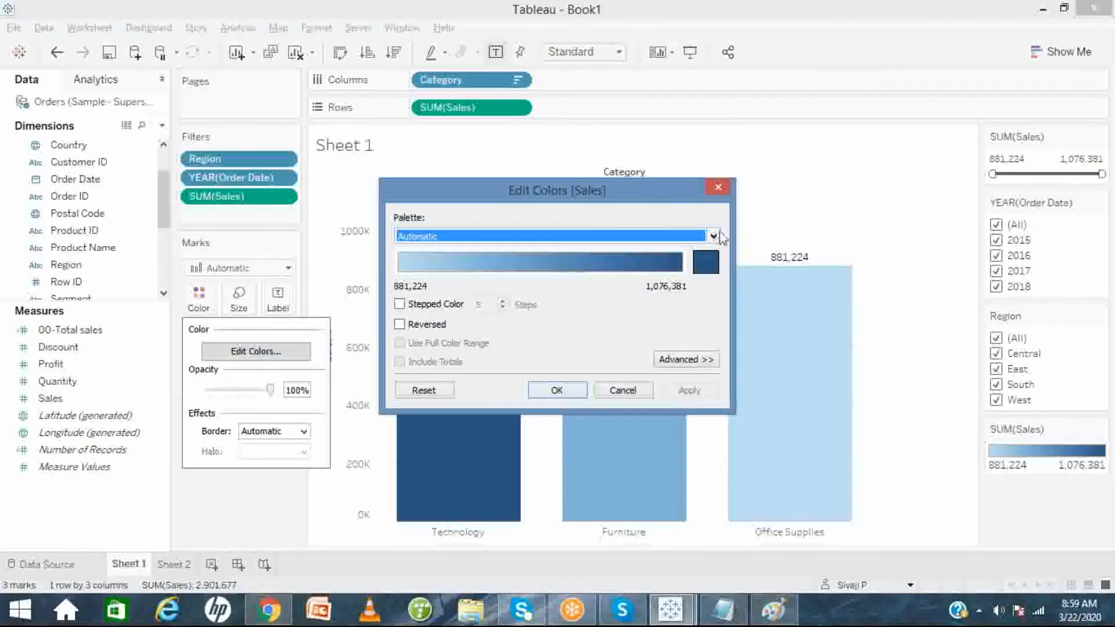
{"action": "left_click", "coordinate": [720, 236]}
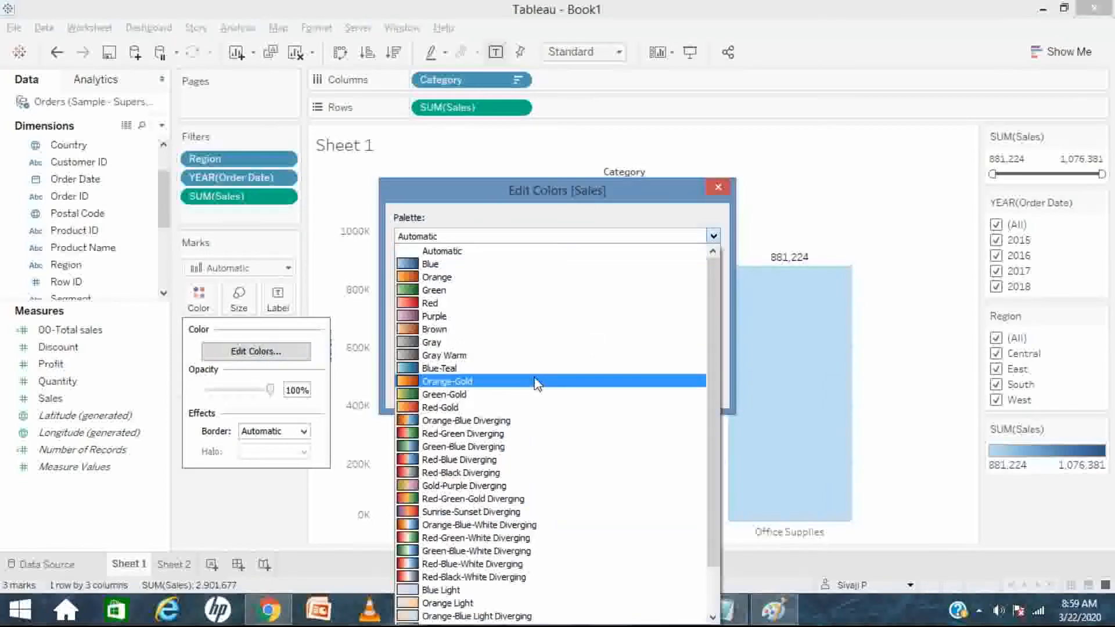
{"action": "left_click", "coordinate": [440, 433]}
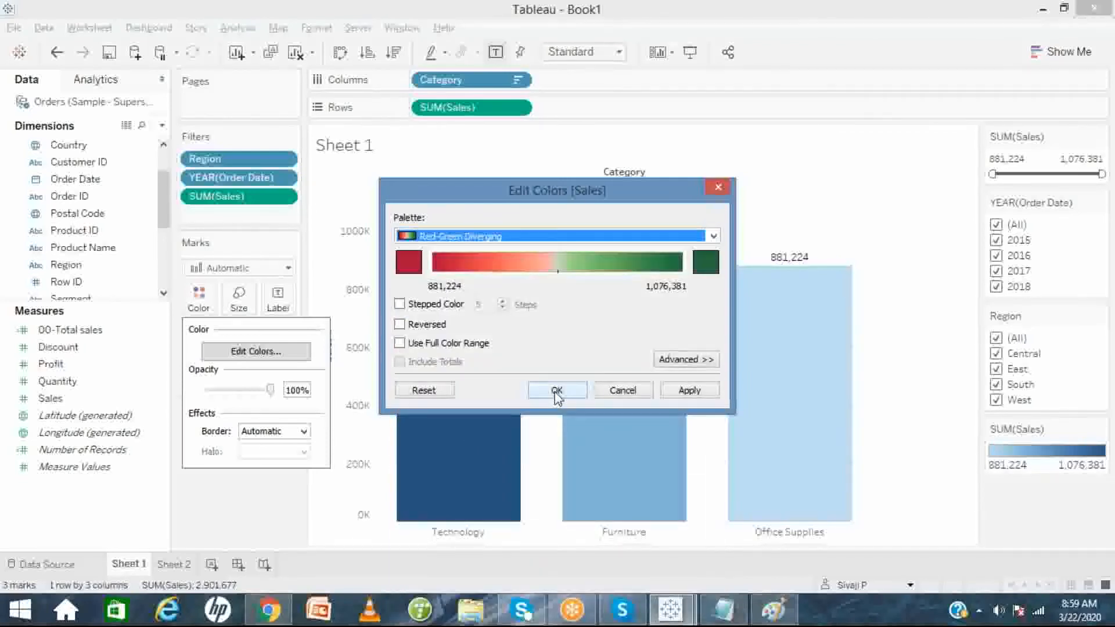
{"action": "left_click", "coordinate": [557, 391]}
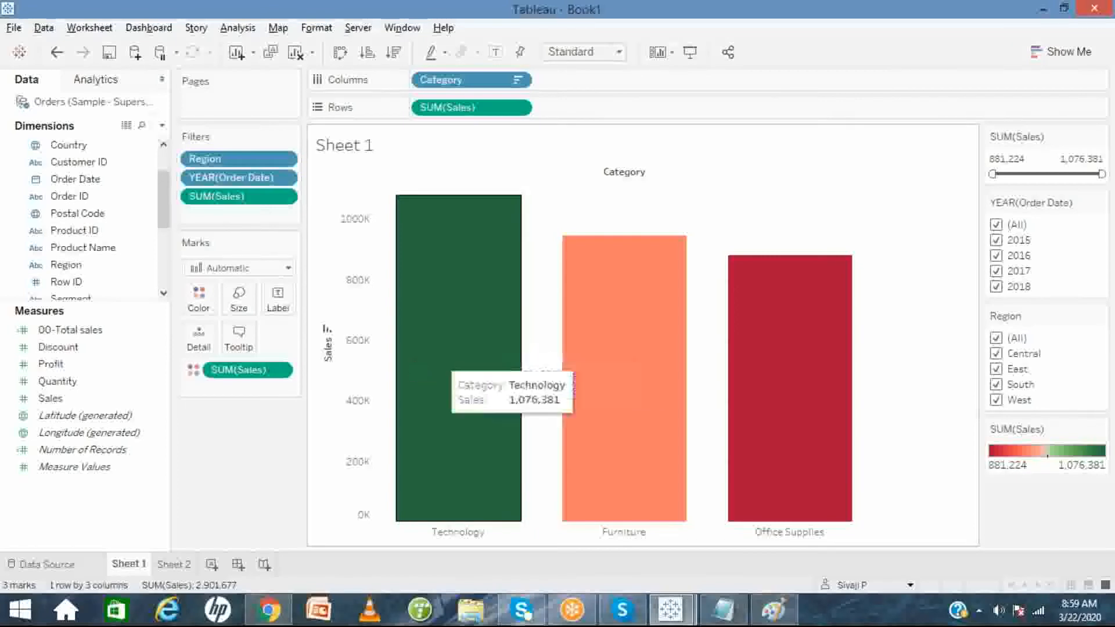
- Reduce the mark size so the bars become about half as wide as their category spacing
{"action": "left_click", "coordinate": [241, 308]}
{"action": "left_click_drag", "start_coordinate": [338, 339], "coordinate": [295, 341]}
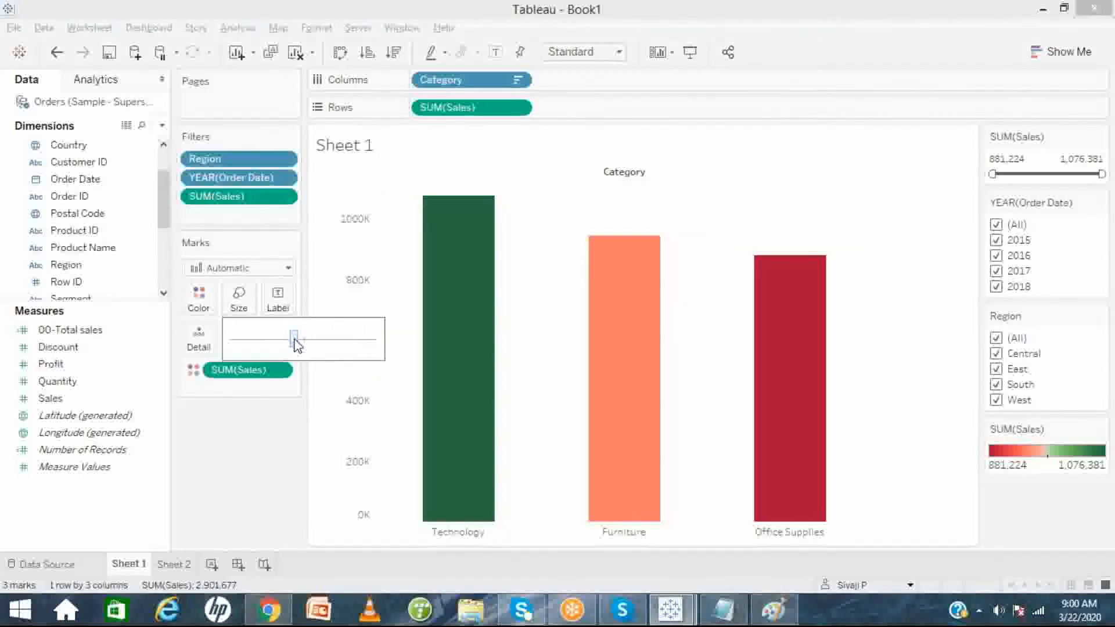
{"action": "left_click", "coordinate": [238, 485]}
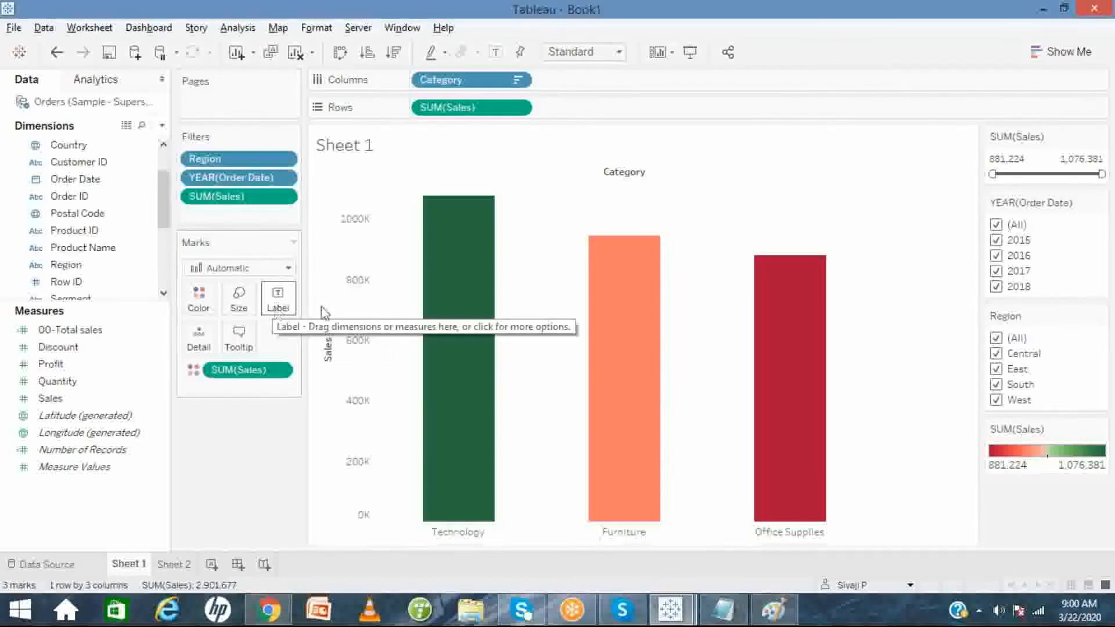
- Try labelling the bars with a copy of SUM(Sales), and remove that label field again
{"action": "mouse_move", "coordinate": [475, 322]}
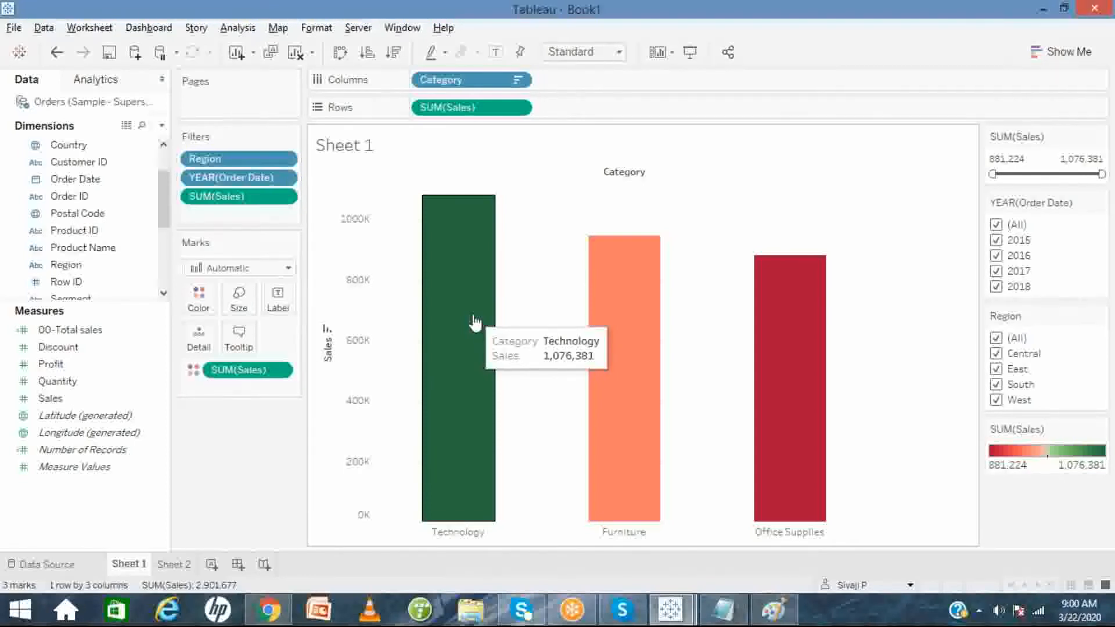
{"action": "left_click", "coordinate": [287, 312]}
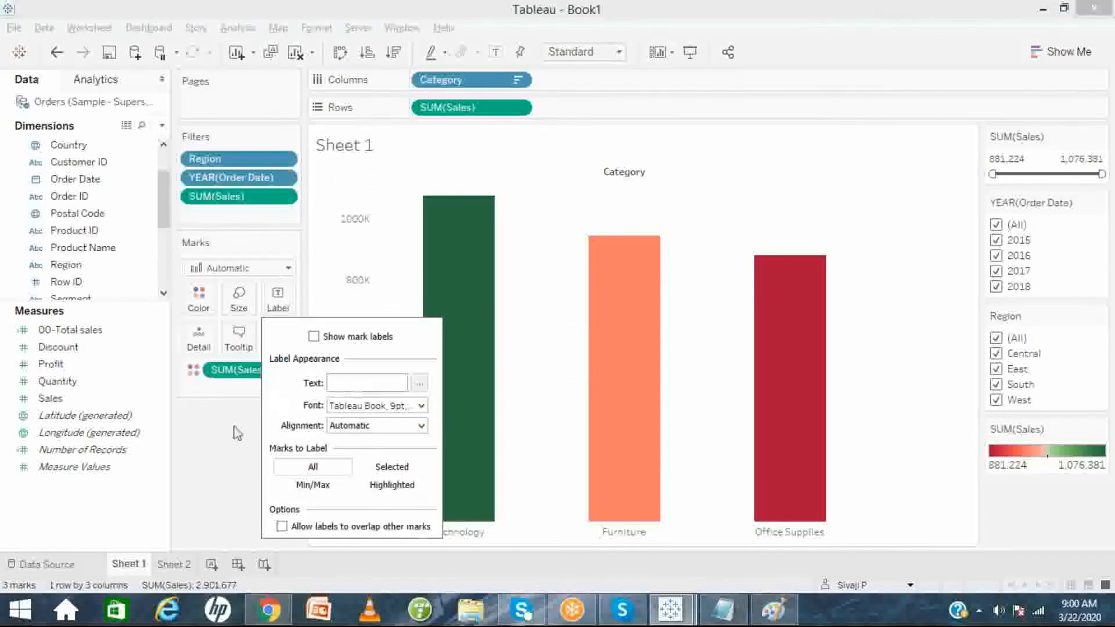
{"action": "left_click", "coordinate": [222, 446]}
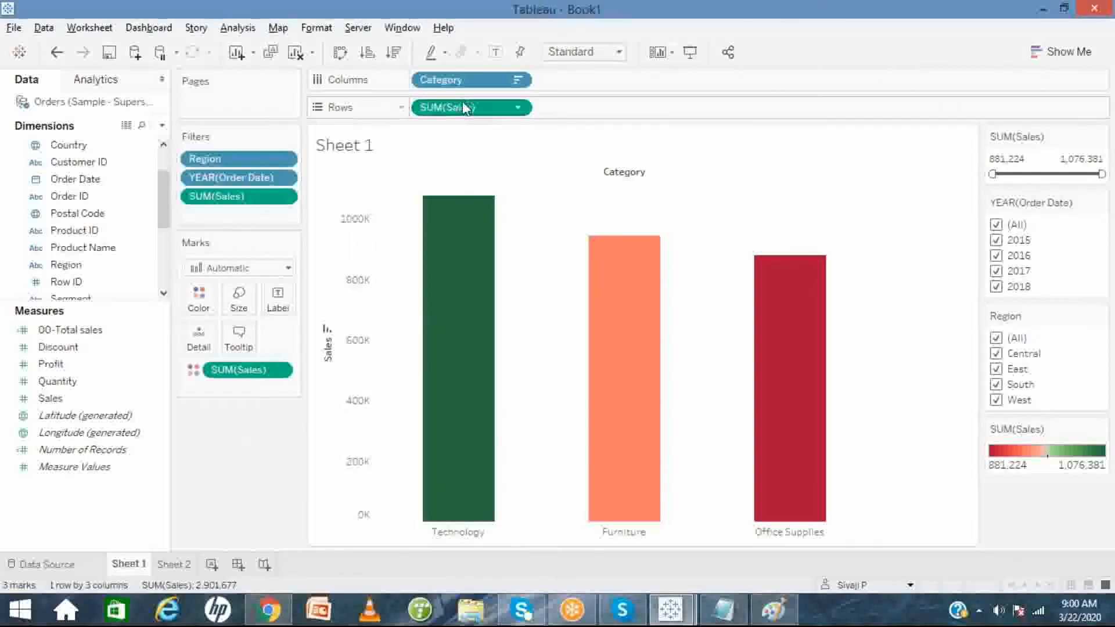
{"action": "left_click_drag", "start_coordinate": [465, 108], "coordinate": [281, 297]}
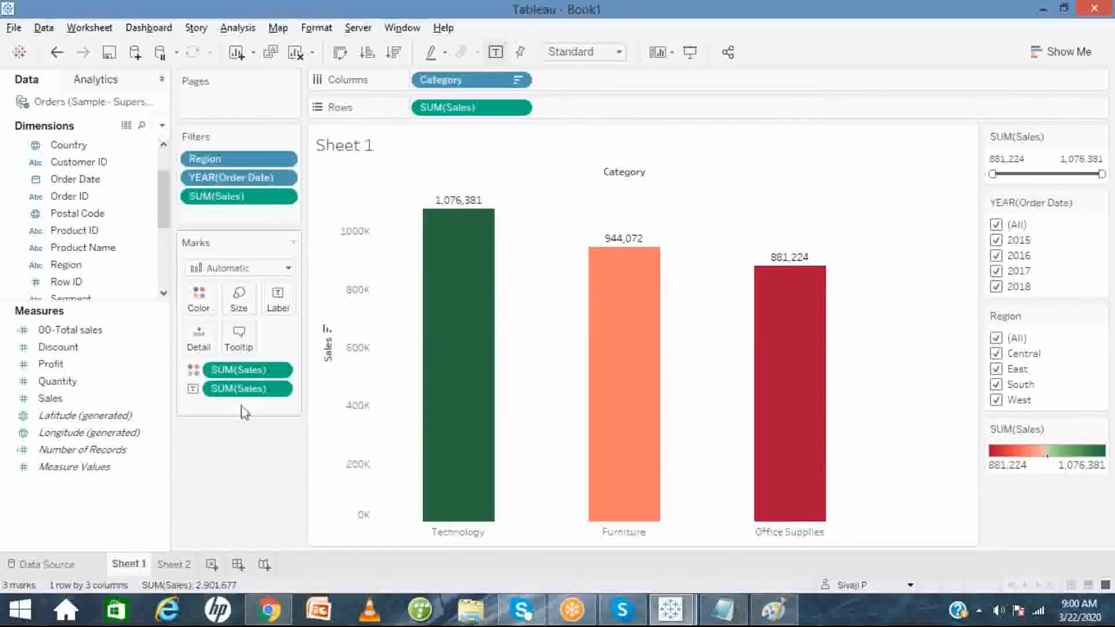
{"action": "left_click_drag", "start_coordinate": [238, 389], "coordinate": [235, 453]}
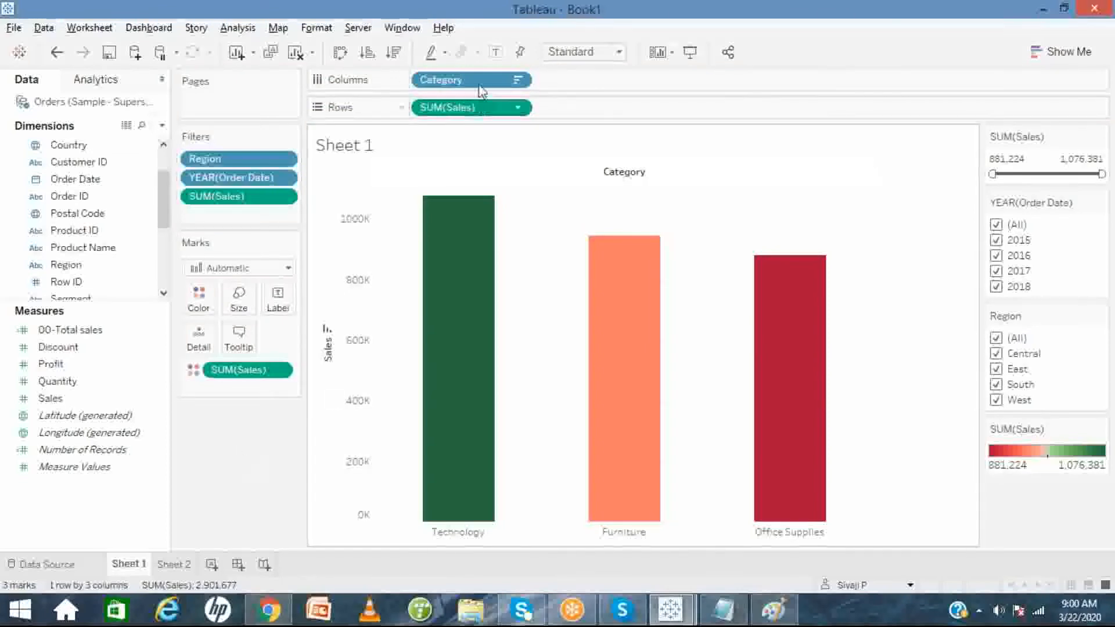
- Show mark labels on the bars, rotating the label text upward and aligning it vertically to the middle
{"action": "left_click", "coordinate": [495, 52]}
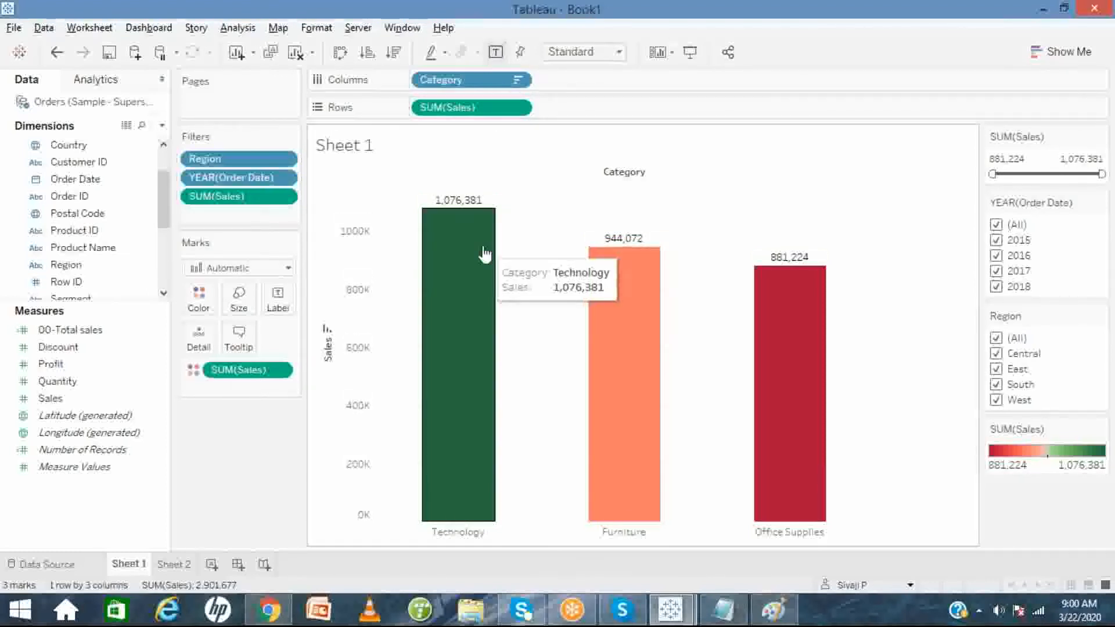
{"action": "left_click", "coordinate": [279, 302]}
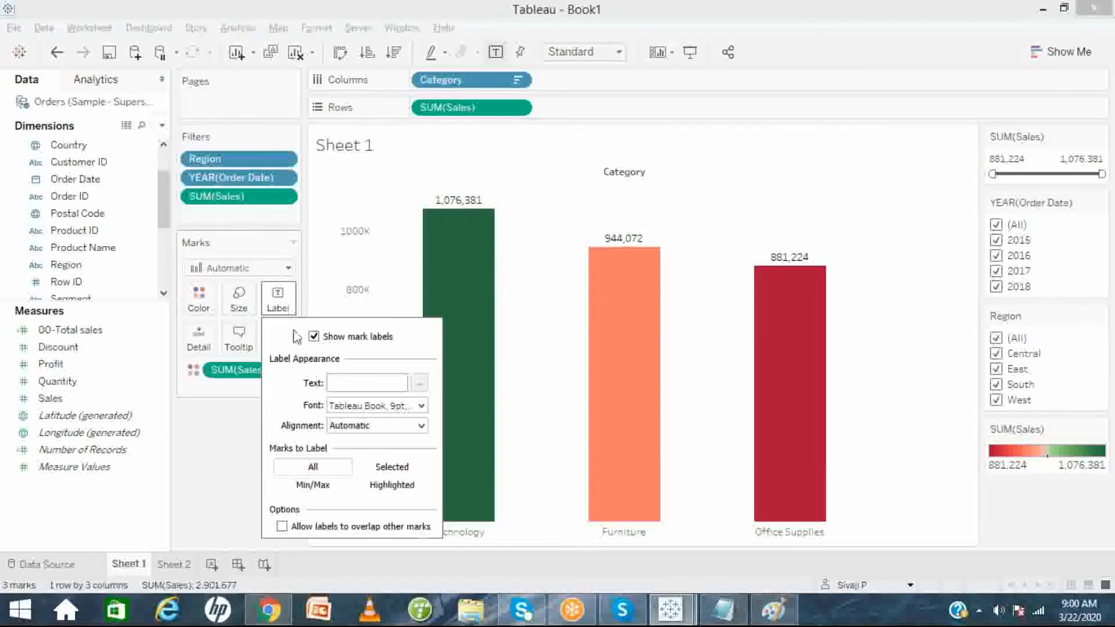
{"action": "left_click", "coordinate": [388, 429]}
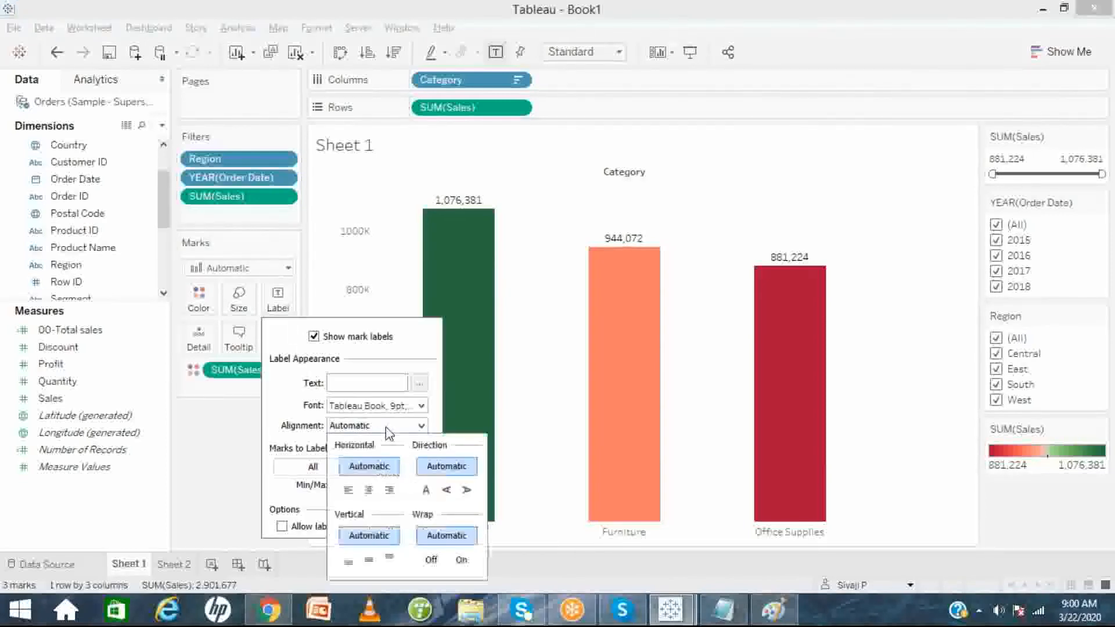
{"action": "left_click", "coordinate": [449, 498]}
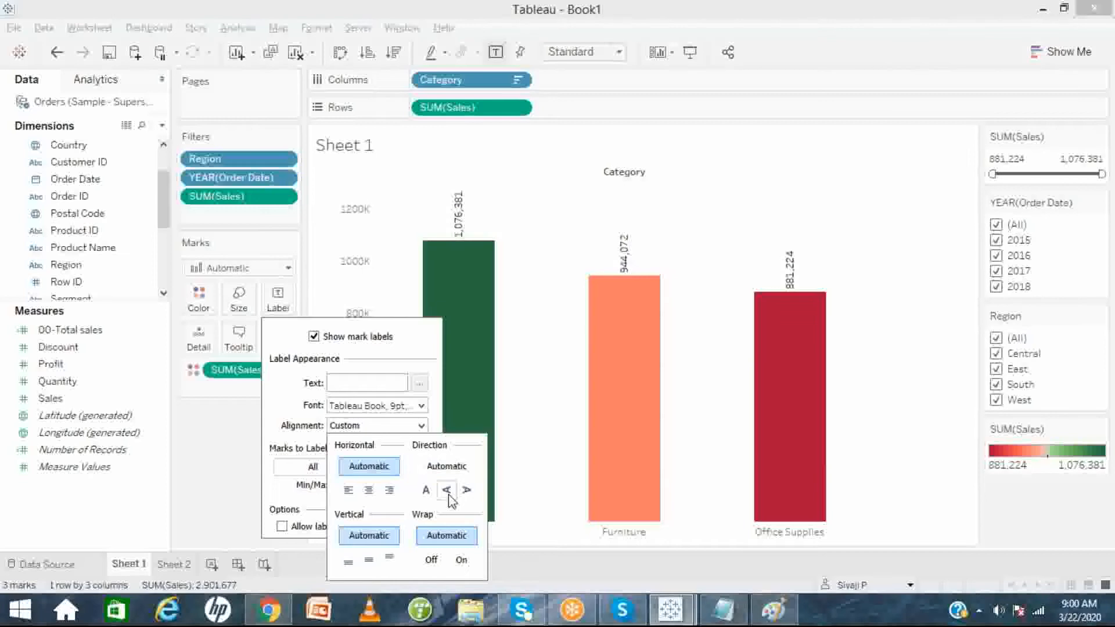
{"action": "left_click", "coordinate": [370, 561]}
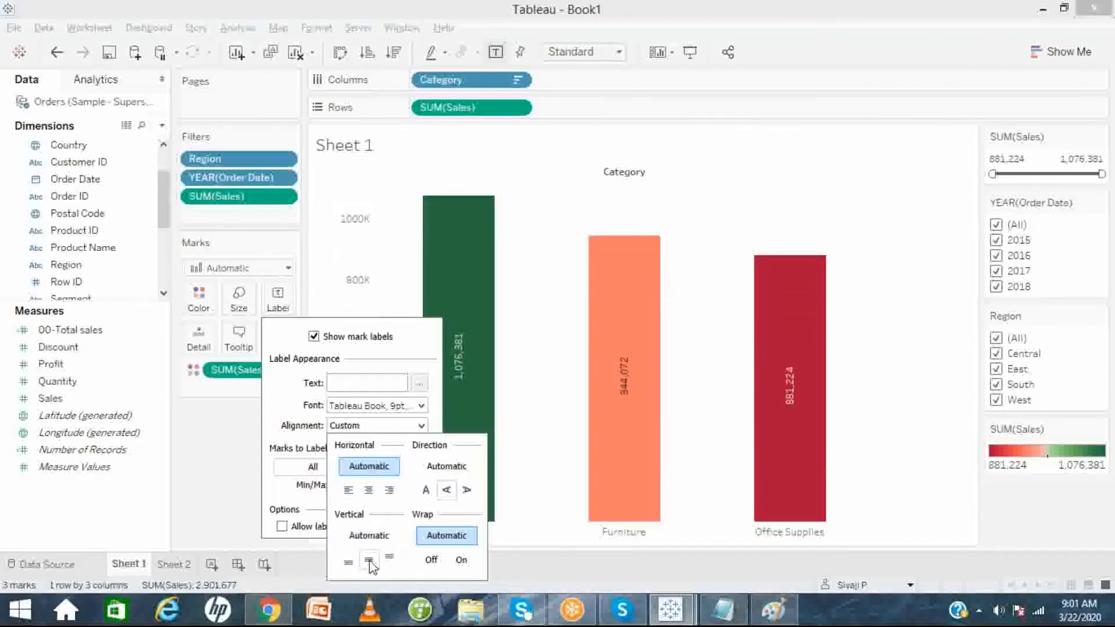
{"action": "left_click", "coordinate": [229, 488]}
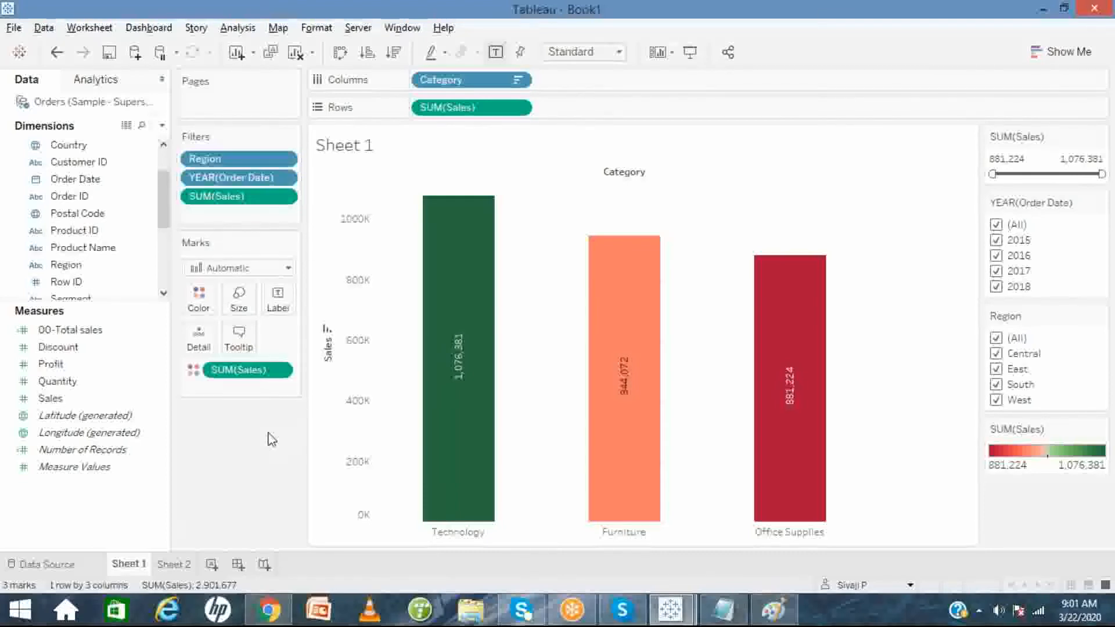
- On Sheet 2, remove YEAR(Order Date) from Rows and build a map with Longitude (generated) on Columns and Latitude (generated) on Rows
{"action": "left_click", "coordinate": [173, 563]}
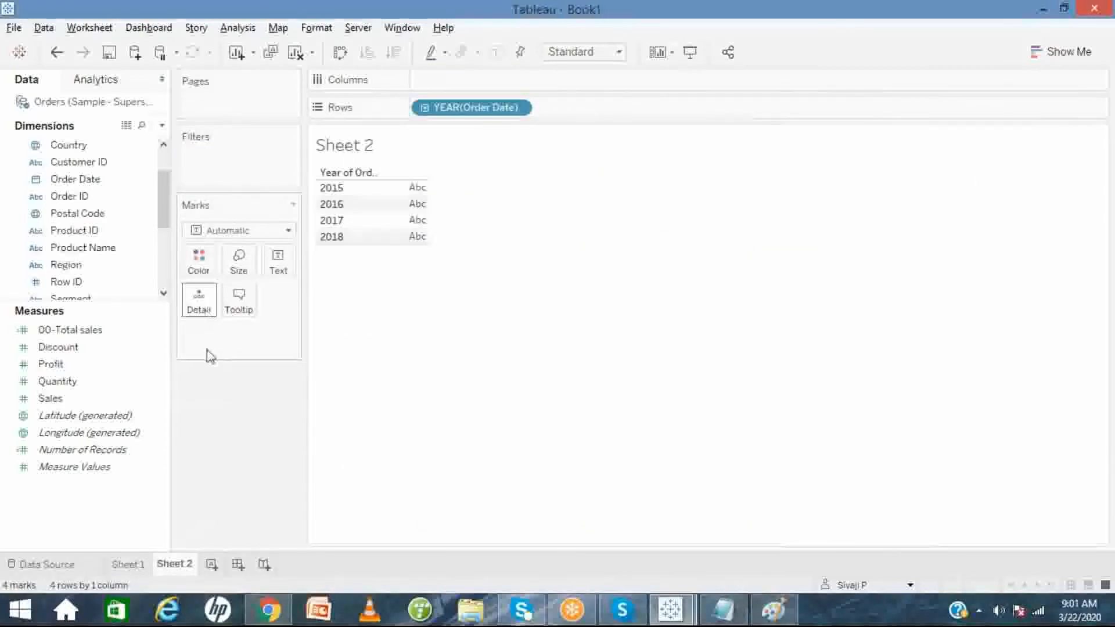
{"action": "left_click_drag", "start_coordinate": [468, 111], "coordinate": [199, 318]}
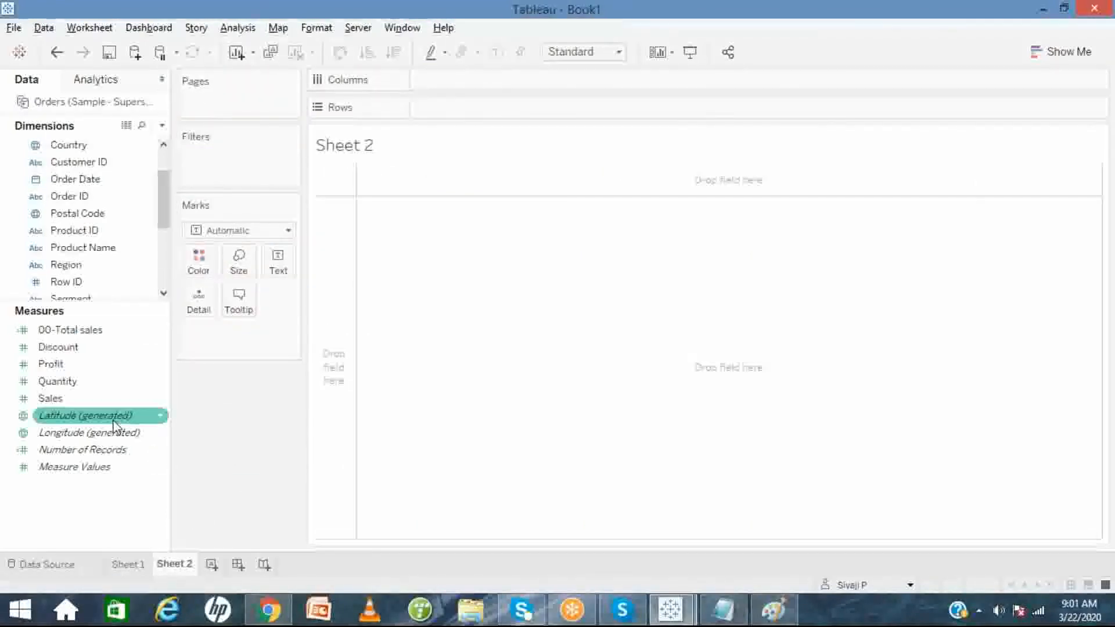
{"action": "left_click", "coordinate": [75, 439]}
{"action": "left_click_drag", "start_coordinate": [76, 440], "coordinate": [158, 384]}
{"action": "left_click_drag", "start_coordinate": [84, 415], "coordinate": [497, 108]}
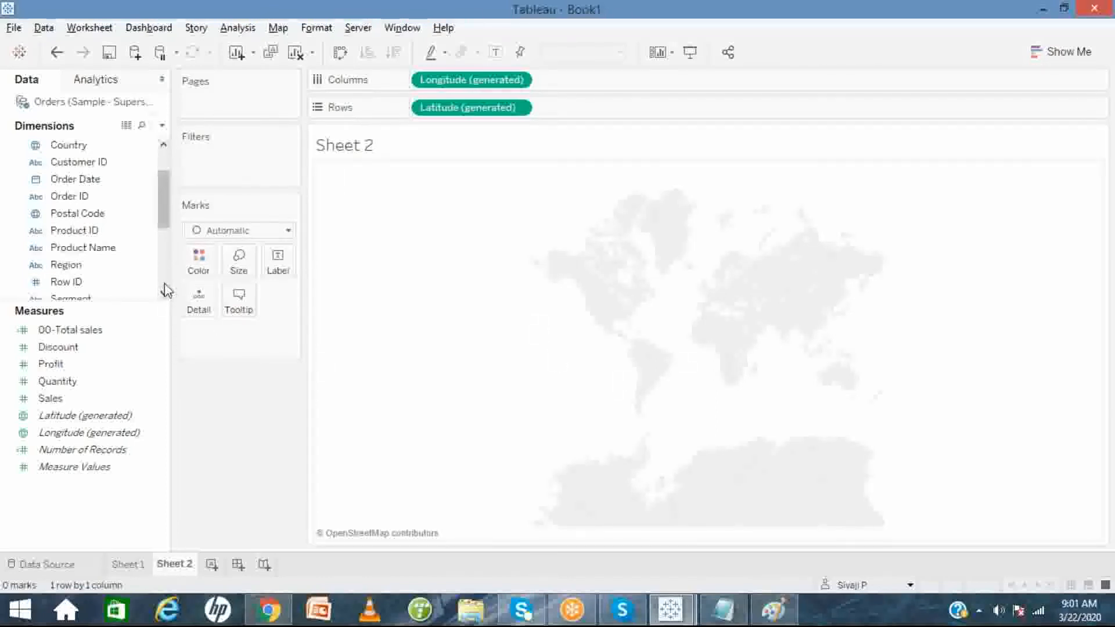
- Add the State dimension to the map's Detail on Sheet 2
{"action": "scroll", "coordinate": [165, 289], "scroll_direction": "down", "scroll_amount": 3}
{"action": "left_click", "coordinate": [89, 199]}
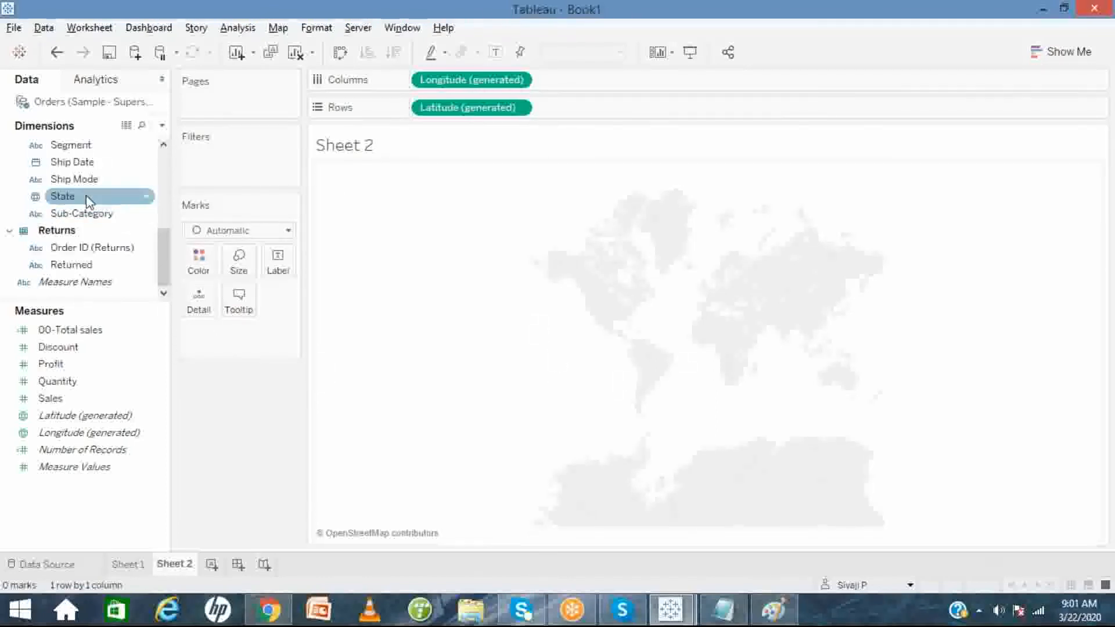
{"action": "left_click_drag", "start_coordinate": [89, 199], "coordinate": [203, 298]}
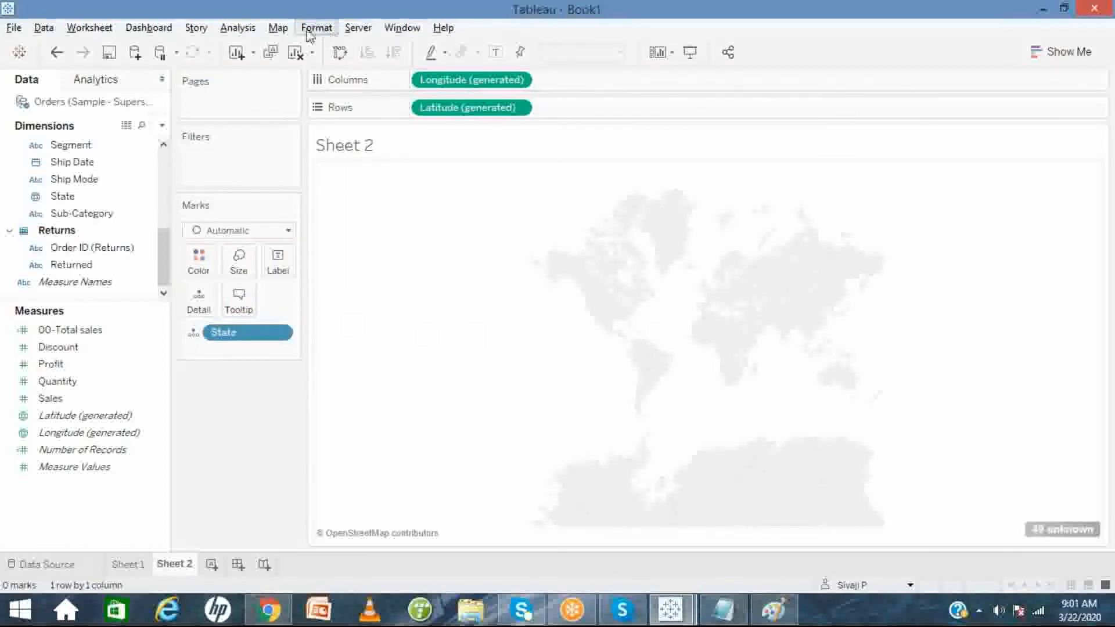
- Inspect how the State values are matched to locations in Edit Locations, and close it without changes
{"action": "left_click", "coordinate": [278, 27]}
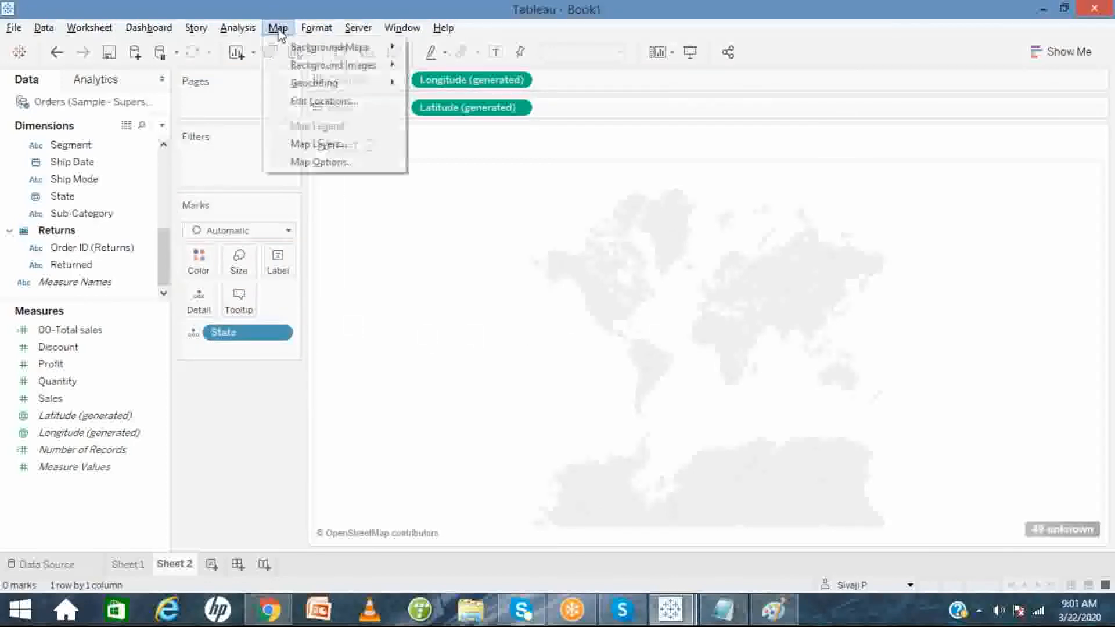
{"action": "left_click", "coordinate": [325, 105]}
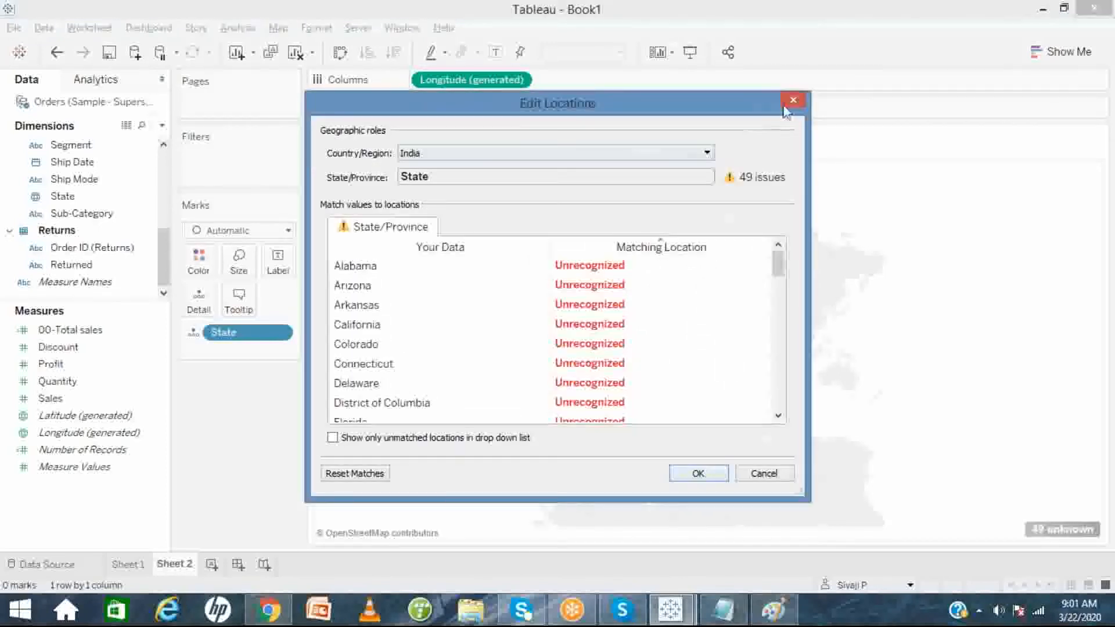
{"action": "left_click", "coordinate": [792, 101]}
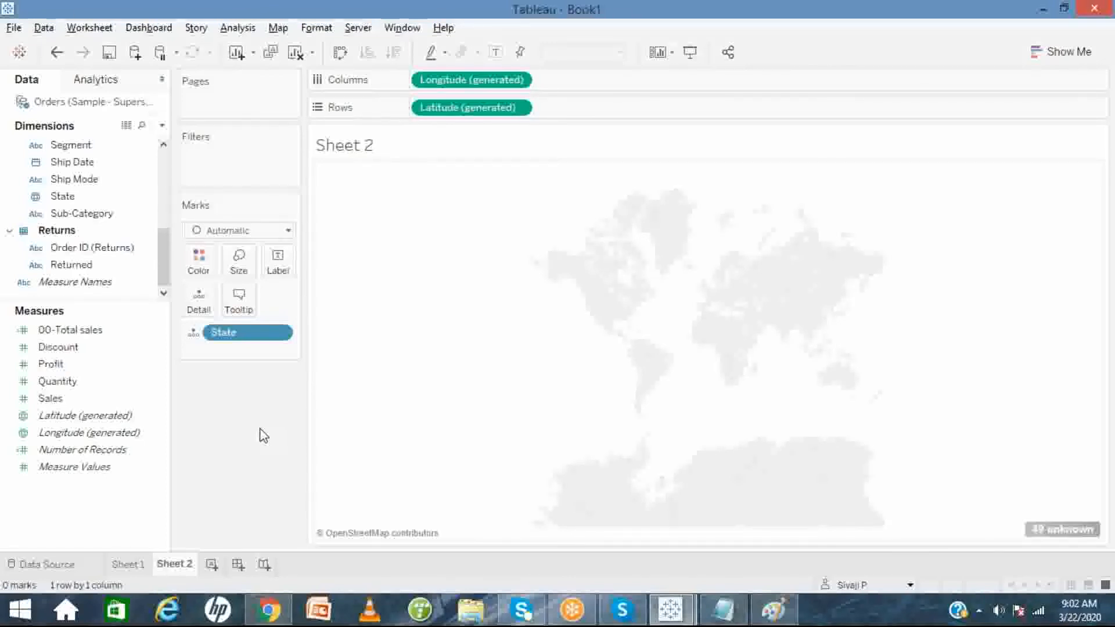
- Try the map without Latitude (generated) on Rows, and undo the removal
{"action": "left_click", "coordinate": [131, 416]}
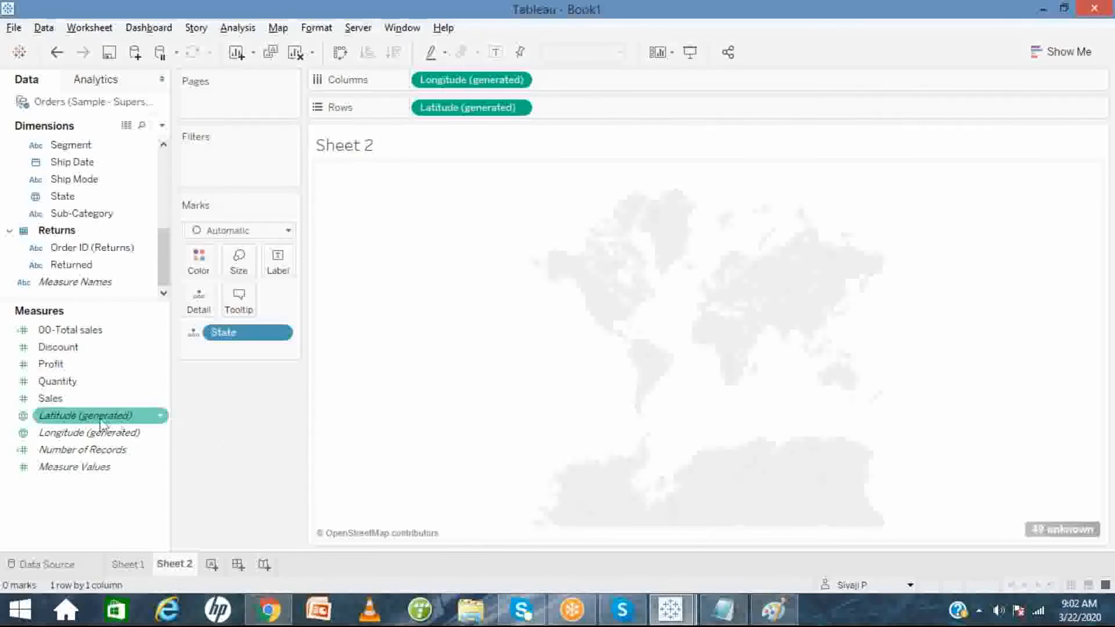
{"action": "left_click", "coordinate": [85, 434]}
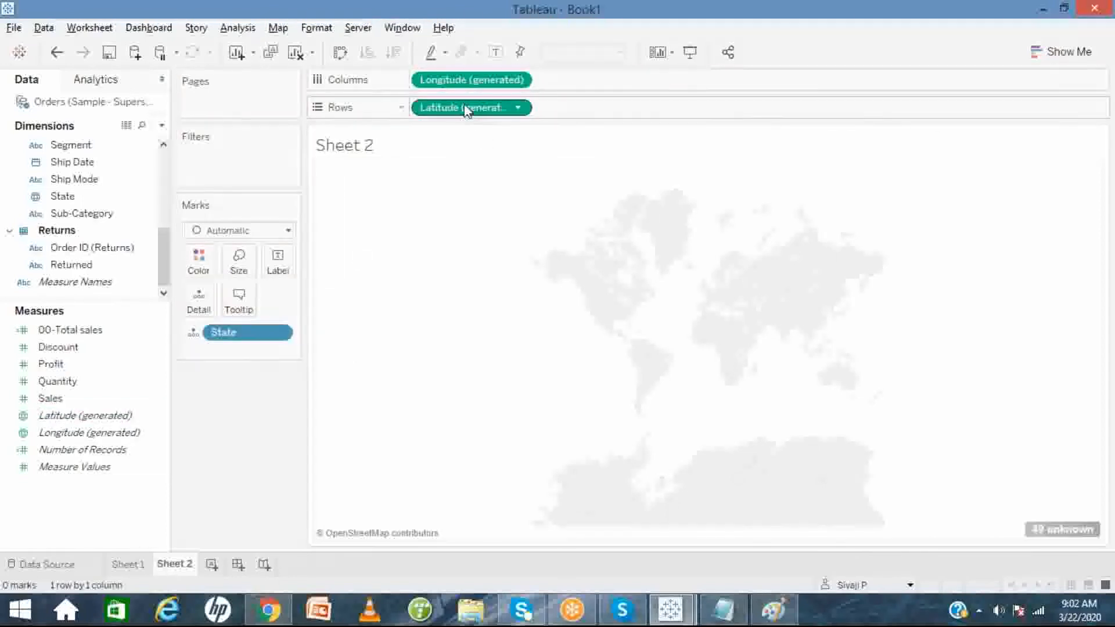
{"action": "left_click_drag", "start_coordinate": [456, 111], "coordinate": [244, 430]}
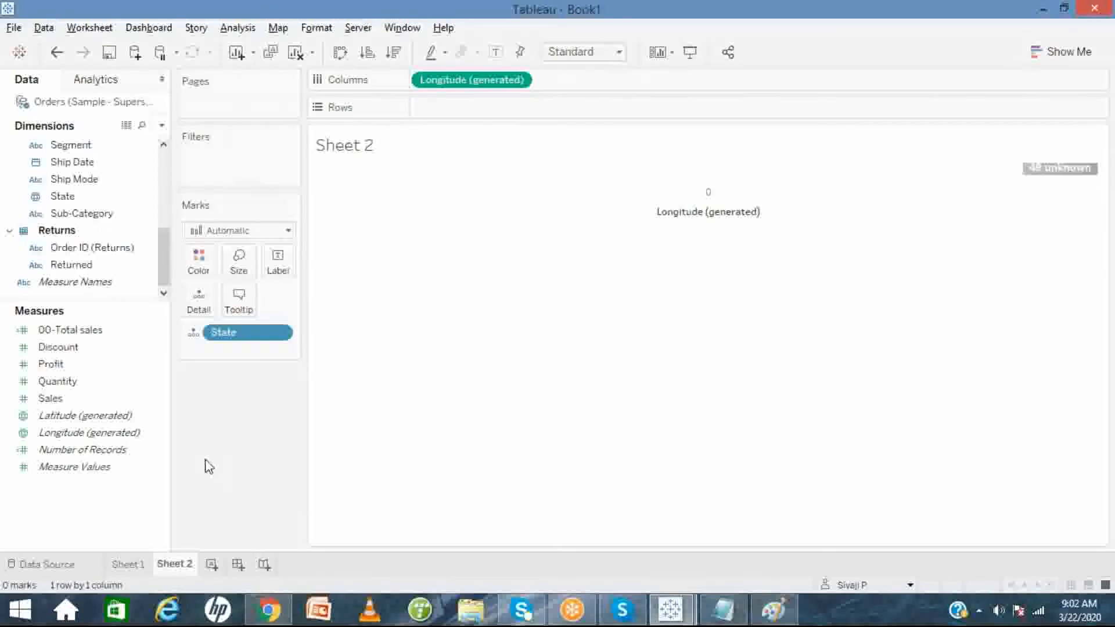
{"action": "key", "text": "ctrl+z"}
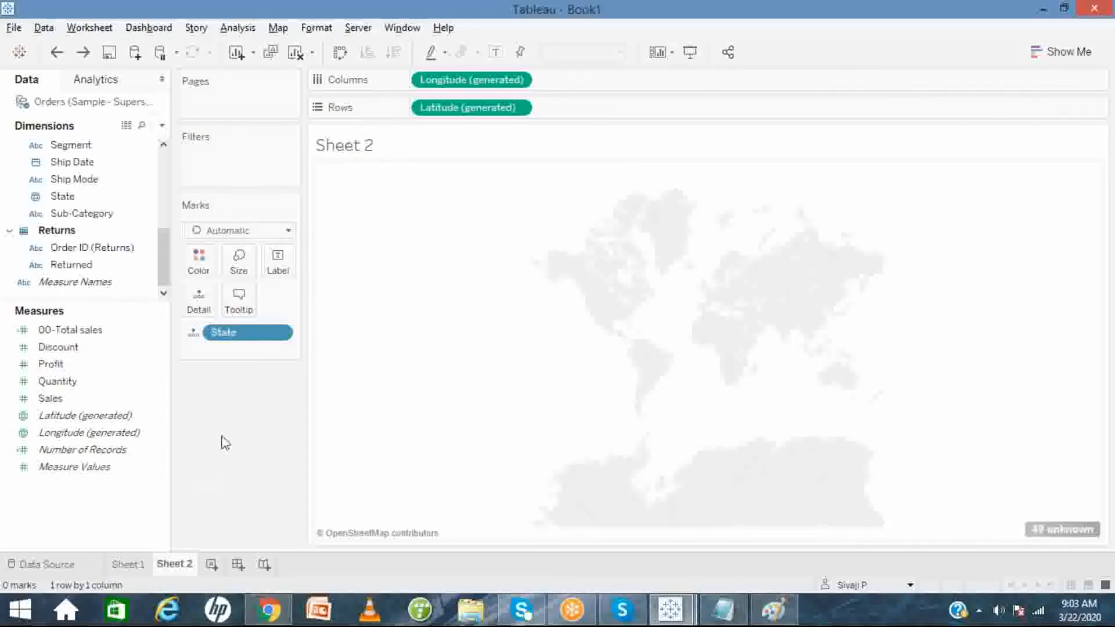
- Edit the map's locations so that the fixed country is United States, and apply the change
{"action": "left_click", "coordinate": [284, 28]}
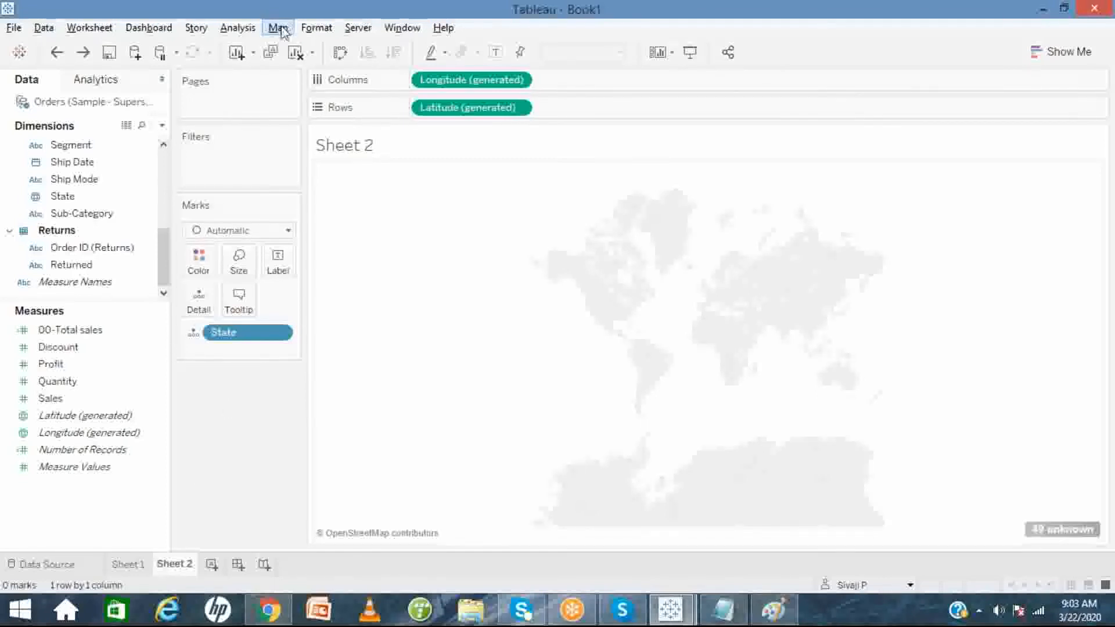
{"action": "left_click", "coordinate": [307, 102]}
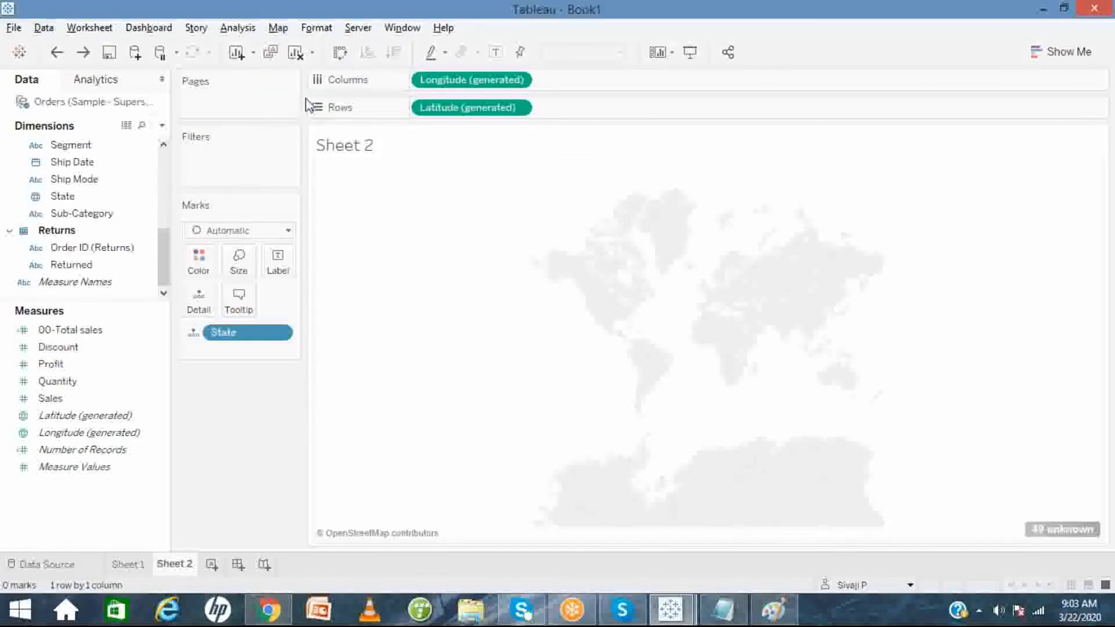
{"action": "left_click", "coordinate": [524, 152]}
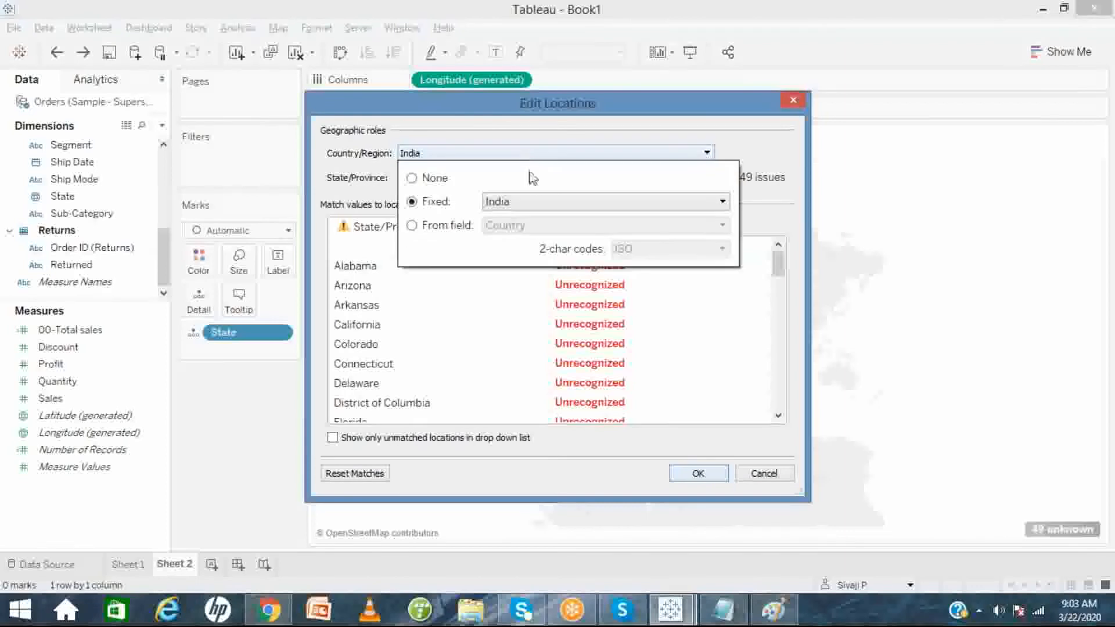
{"action": "left_click", "coordinate": [541, 202]}
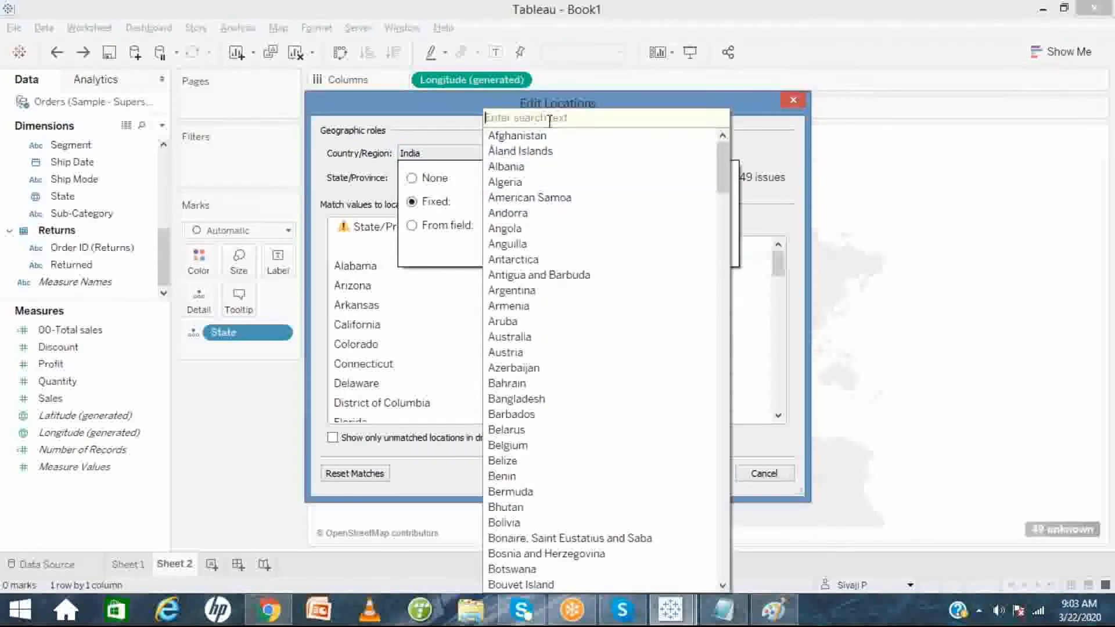
{"action": "type", "text": "unit"}
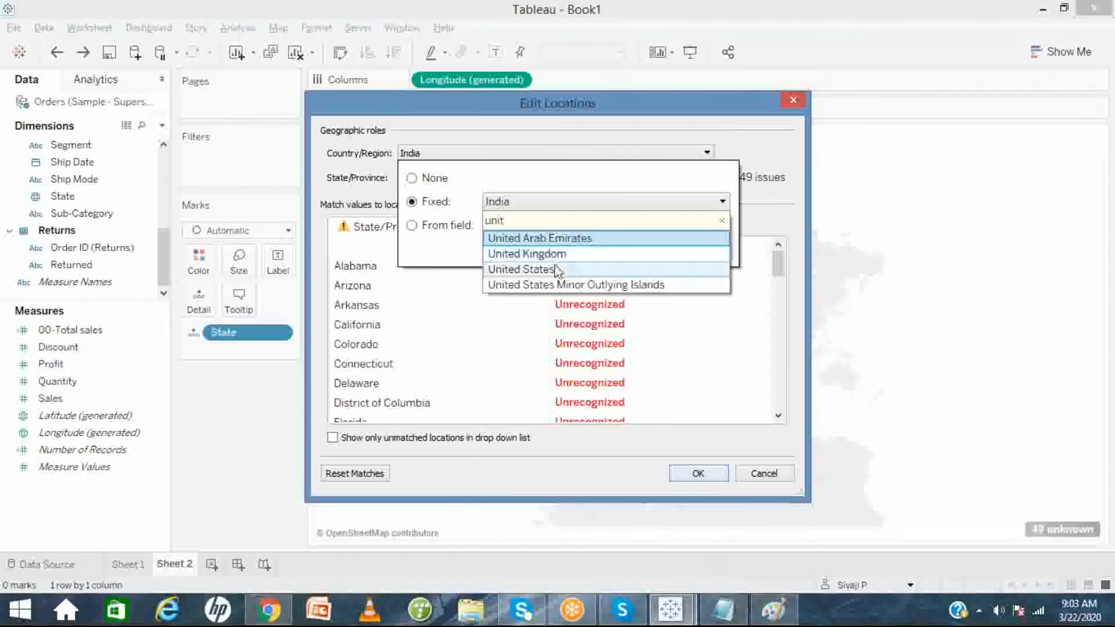
{"action": "left_click", "coordinate": [557, 269]}
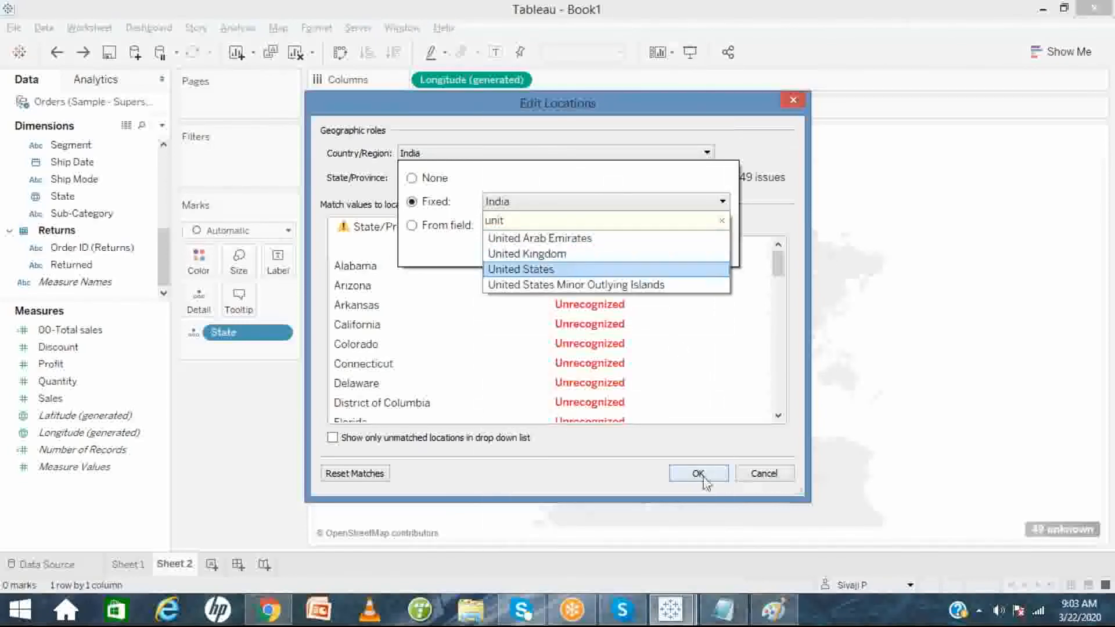
{"action": "left_click", "coordinate": [694, 479]}
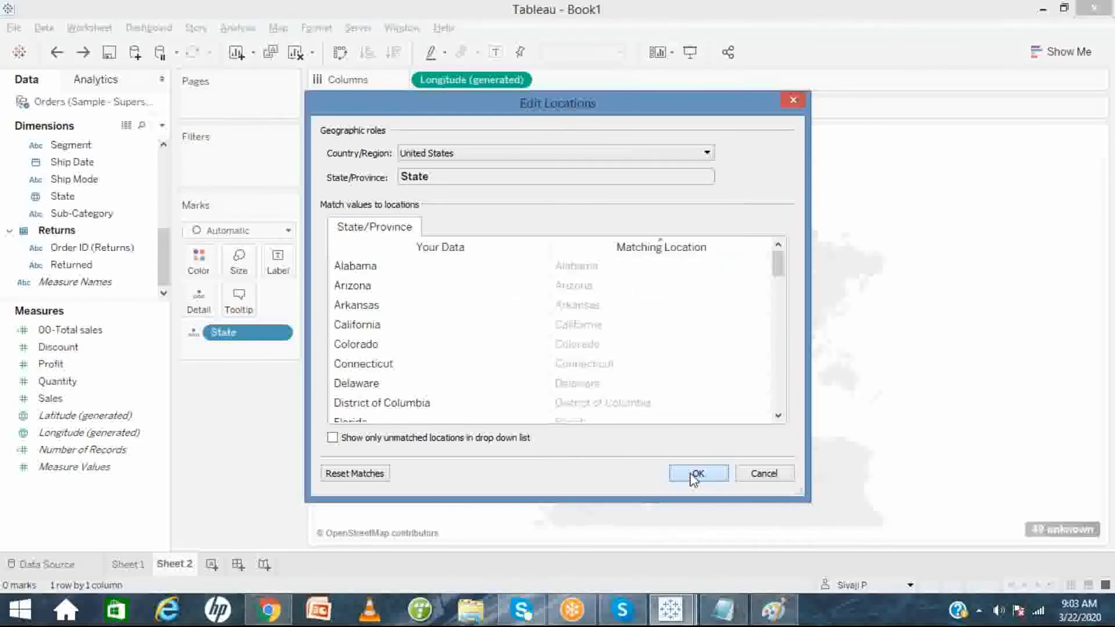
{"action": "left_click", "coordinate": [693, 475]}
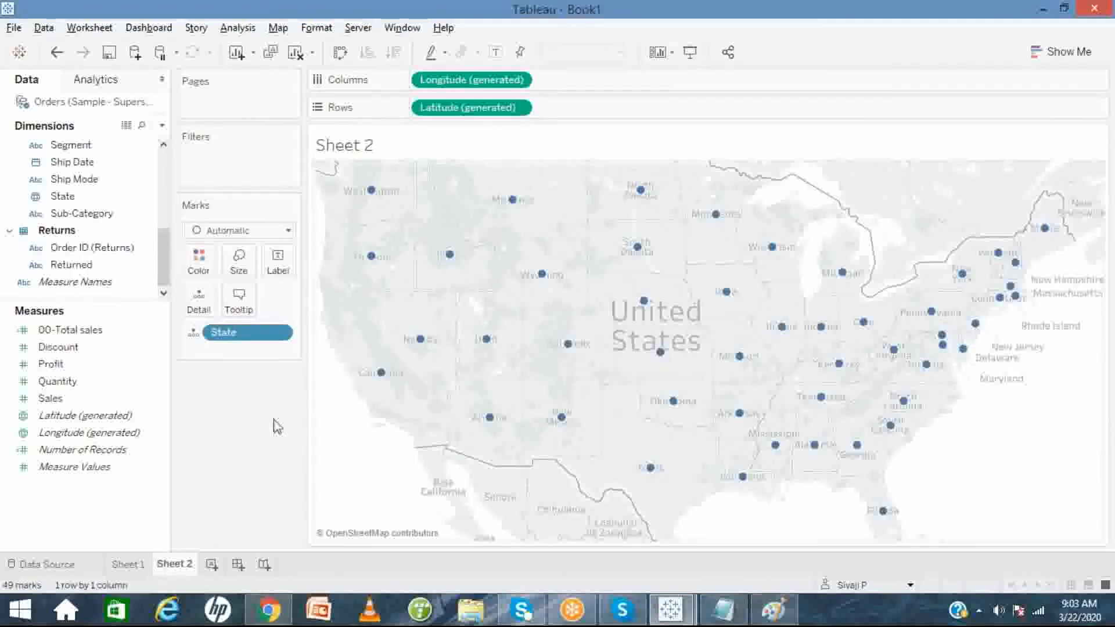
- Create a new worksheet and build a scatter plot with SUM(Profit) on Rows and SUM(Sales) on Columns
{"action": "left_click", "coordinate": [212, 565]}
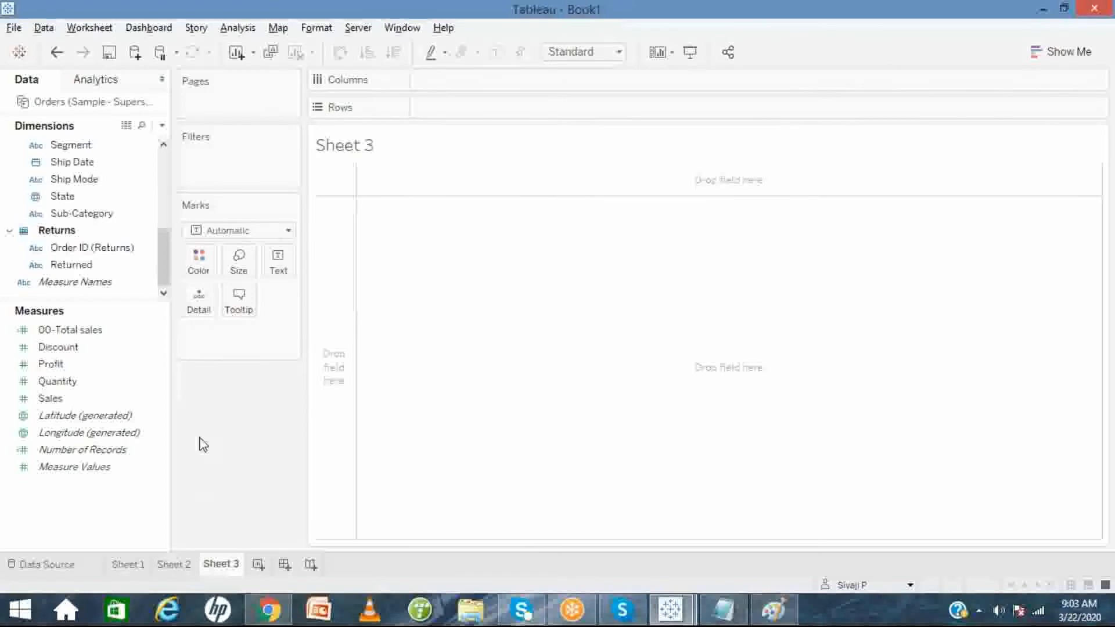
{"action": "left_click", "coordinate": [83, 365]}
{"action": "double_click", "coordinate": [83, 366]}
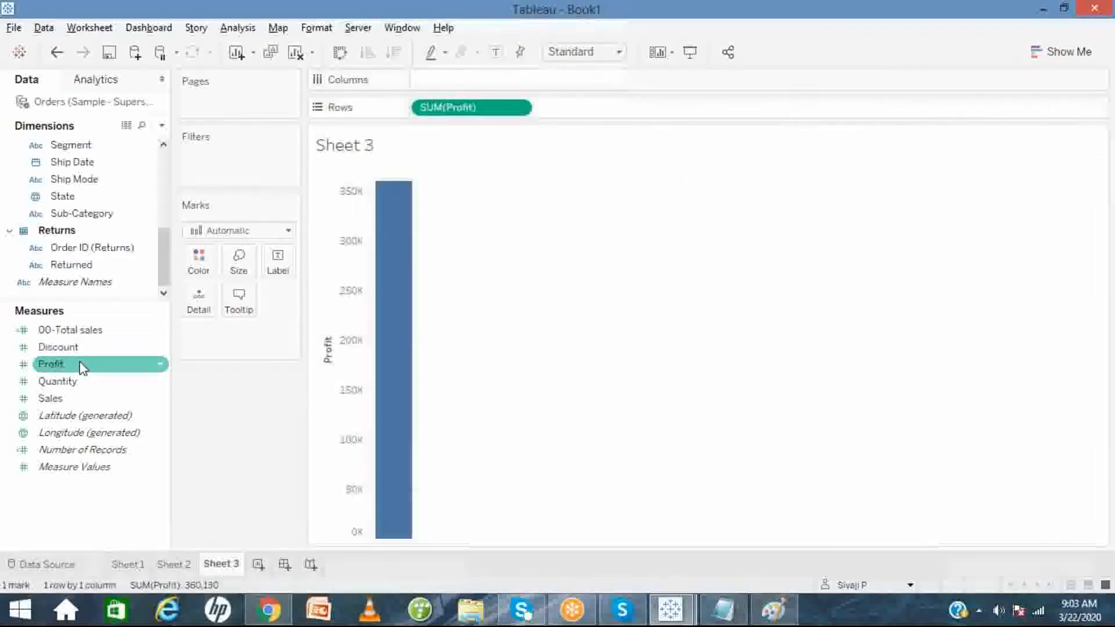
{"action": "left_click", "coordinate": [80, 400]}
{"action": "double_click", "coordinate": [80, 401]}
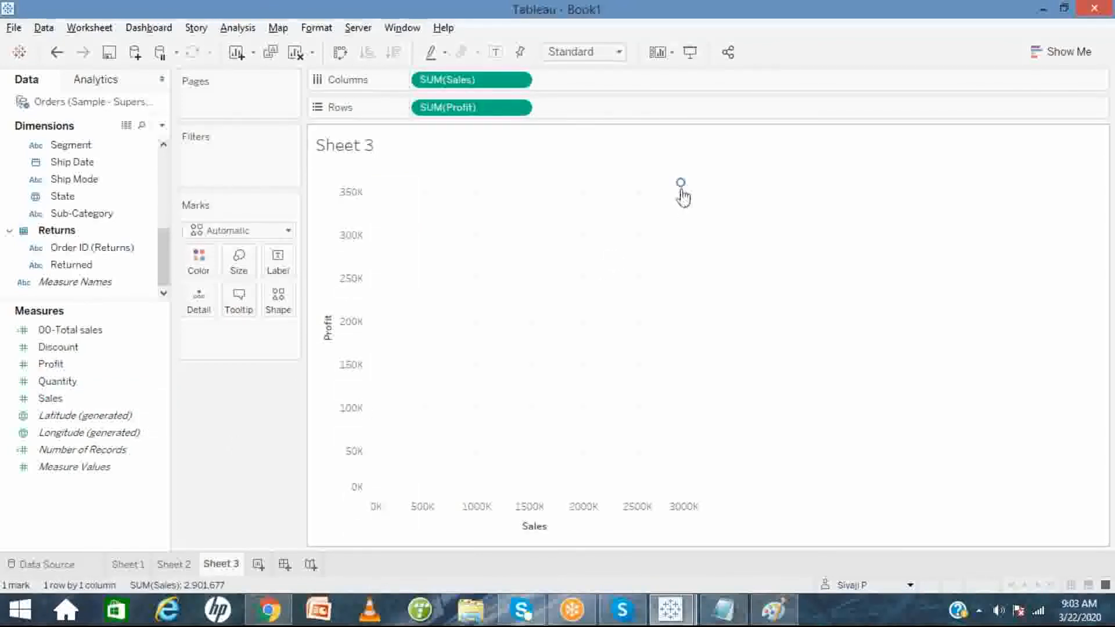
- Try breaking the scatter plot down by State and by Sub-Category through Detail, and remove the detail field again
{"action": "mouse_move", "coordinate": [683, 193]}
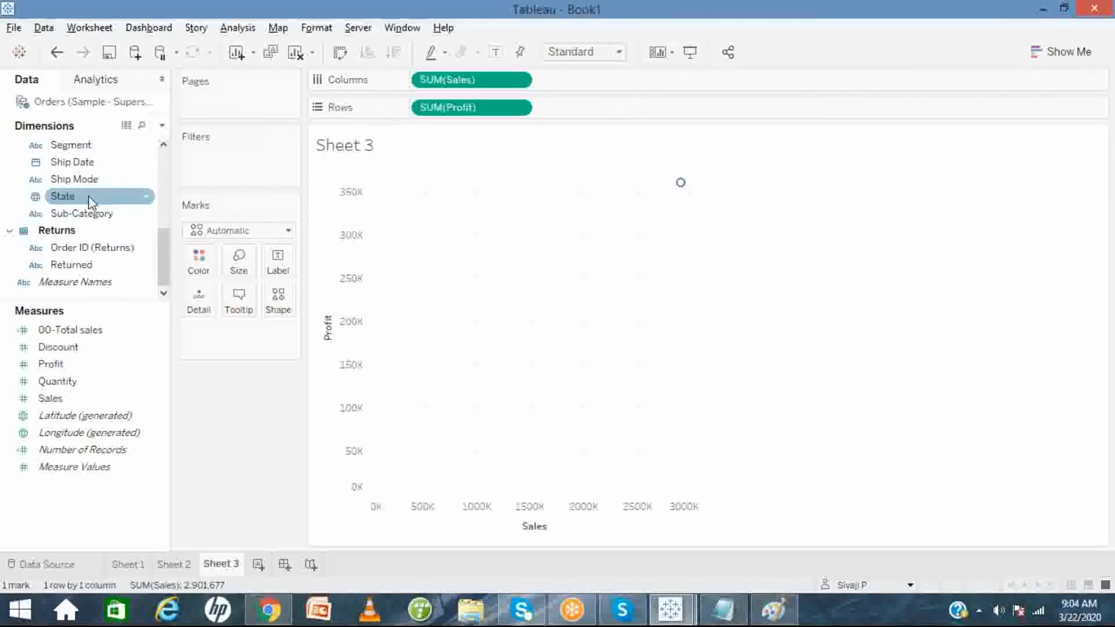
{"action": "left_click_drag", "start_coordinate": [92, 202], "coordinate": [199, 300]}
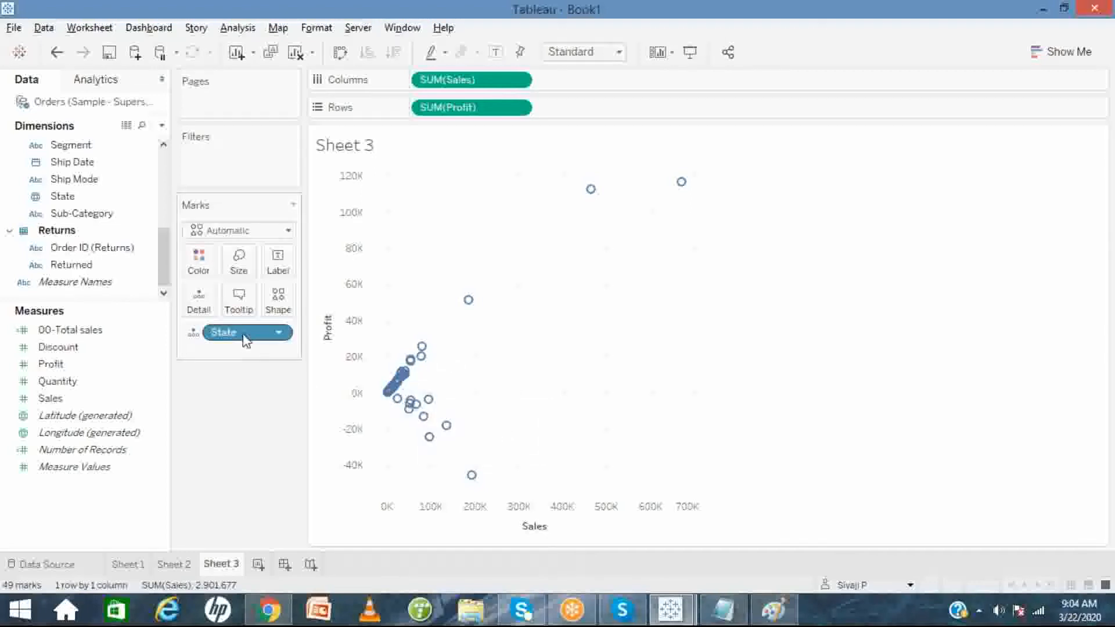
{"action": "mouse_move", "coordinate": [468, 306]}
{"action": "mouse_move", "coordinate": [238, 341]}
{"action": "left_mouse_down"}
{"action": "mouse_move", "coordinate": [104, 235]}
{"action": "mouse_move", "coordinate": [200, 315]}
{"action": "mouse_move", "coordinate": [199, 302]}
{"action": "left_mouse_up"}
{"action": "mouse_move", "coordinate": [460, 357]}
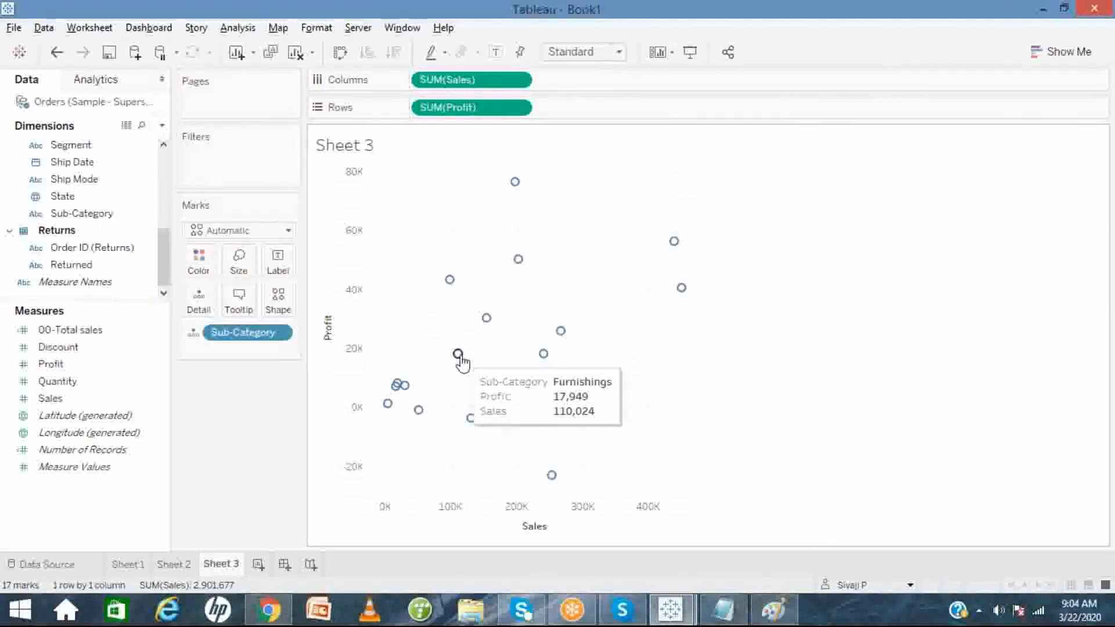
{"action": "left_click_drag", "start_coordinate": [244, 343], "coordinate": [247, 429]}
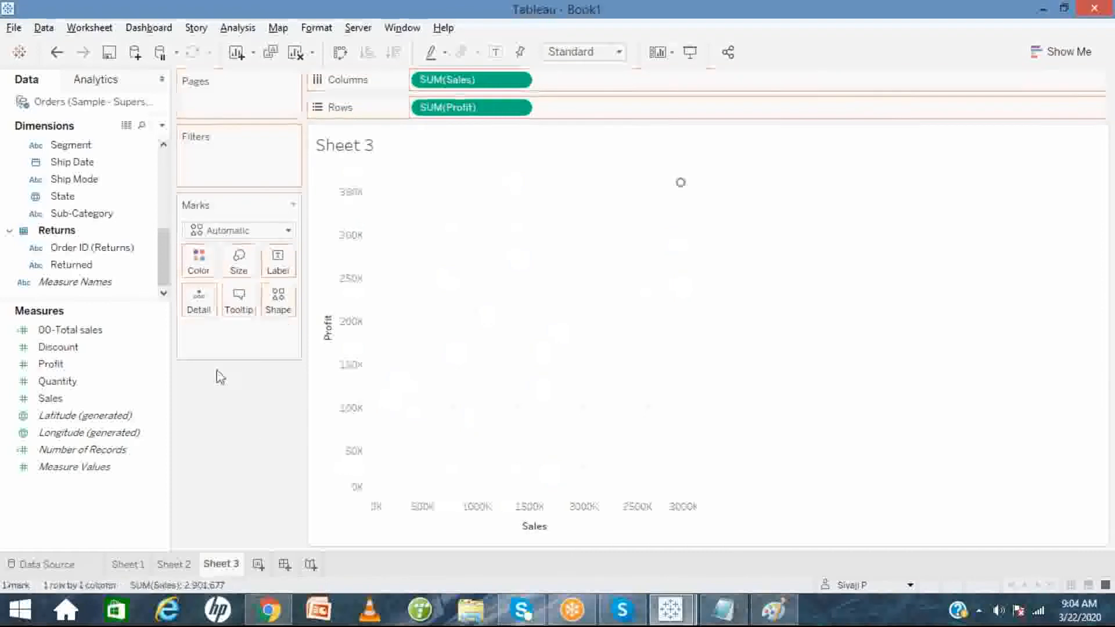
- Add the City dimension to the Detail of the profit-versus-sales scatter plot
{"action": "left_click", "coordinate": [159, 172]}
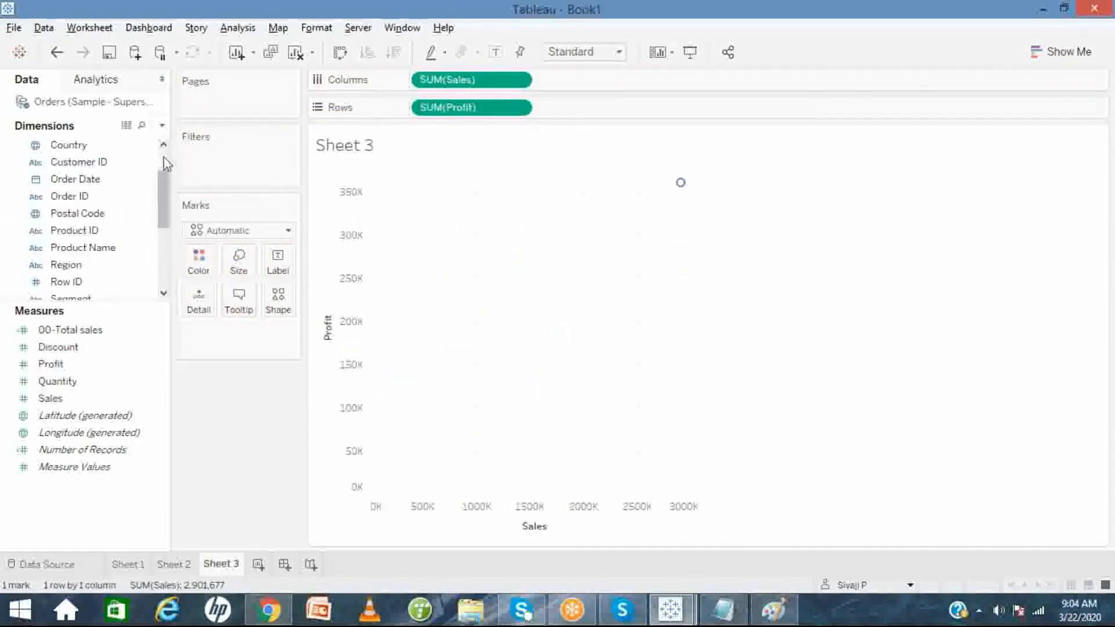
{"action": "left_click", "coordinate": [163, 158]}
{"action": "left_click_drag", "start_coordinate": [80, 182], "coordinate": [203, 296]}
{"action": "left_click_drag", "start_coordinate": [428, 319], "coordinate": [428, 319]}
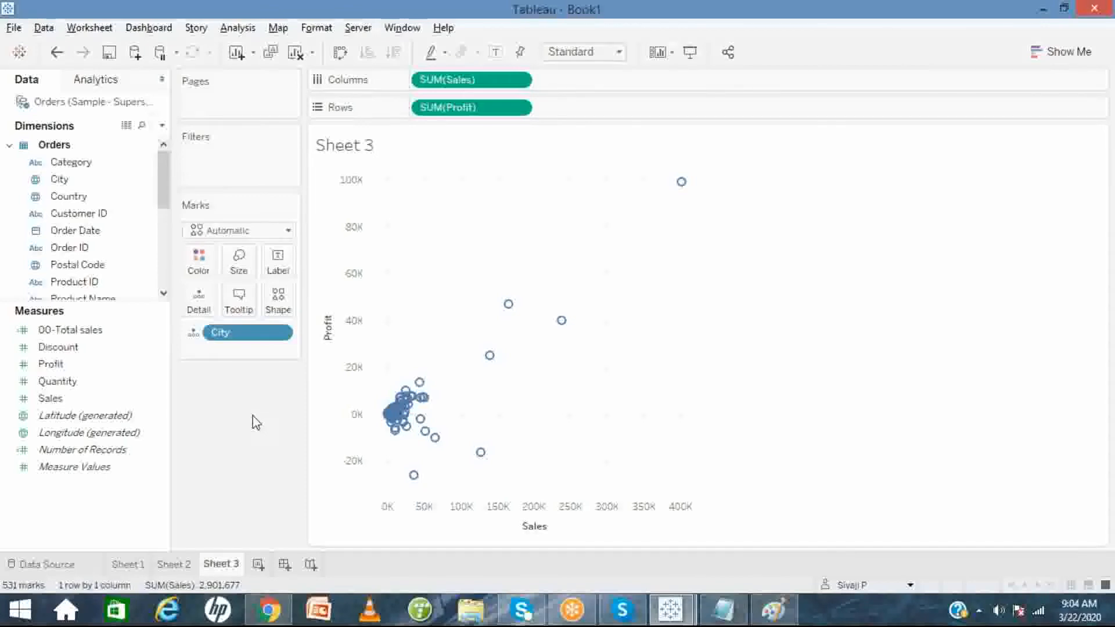
- Review the bar chart on Sheet 1, the map on Sheet 2 and the scatter plot on Sheet 3
{"action": "left_click", "coordinate": [129, 565]}
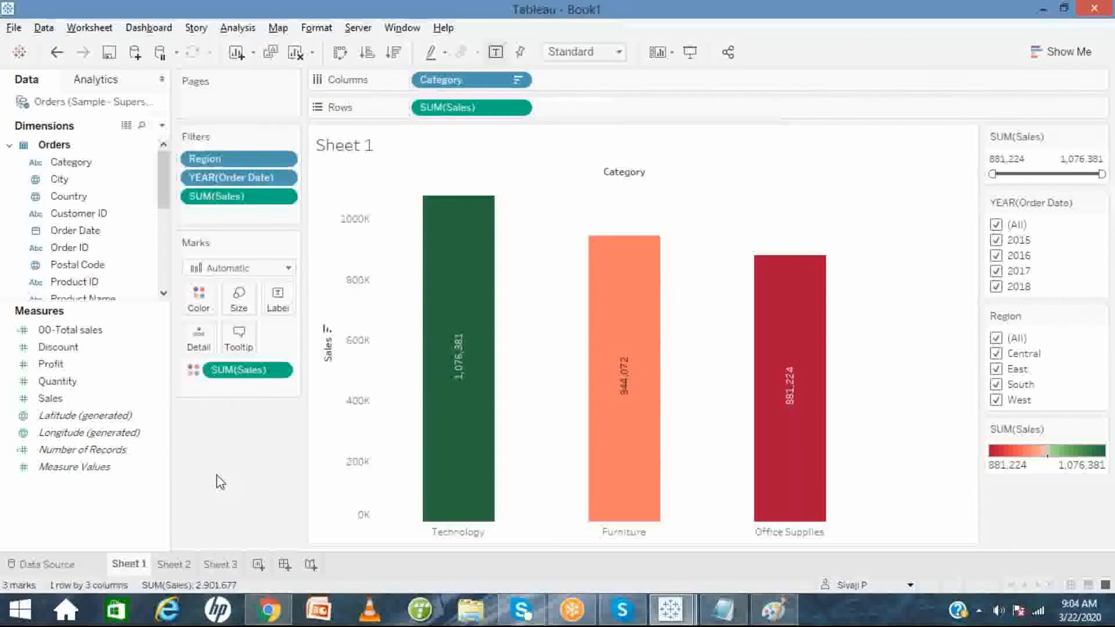
{"action": "left_click", "coordinate": [171, 564]}
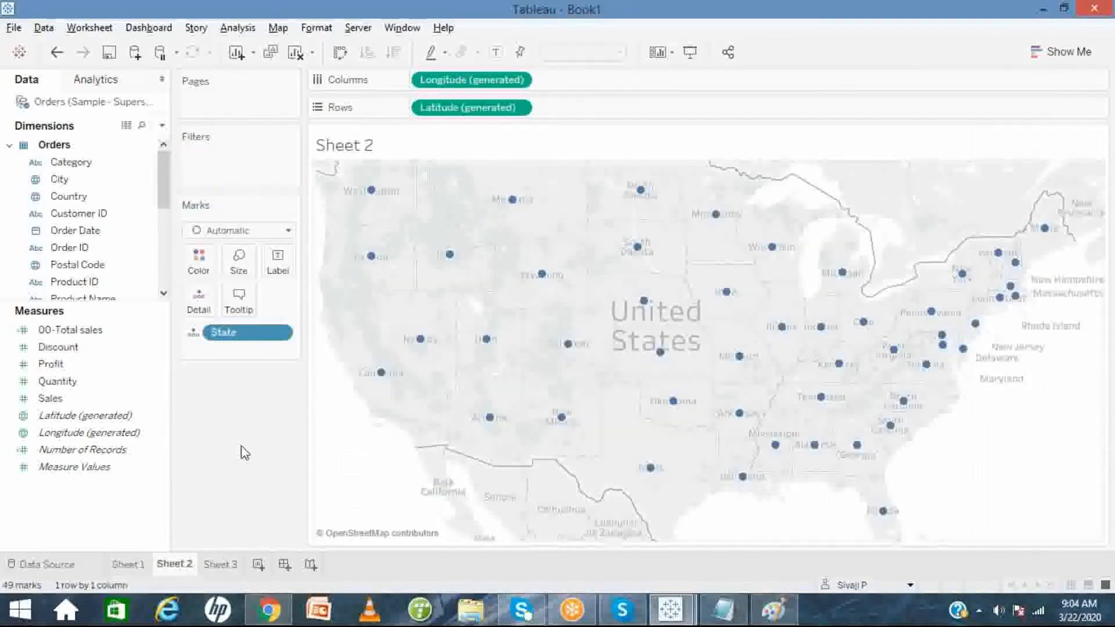
{"action": "left_click", "coordinate": [216, 566]}
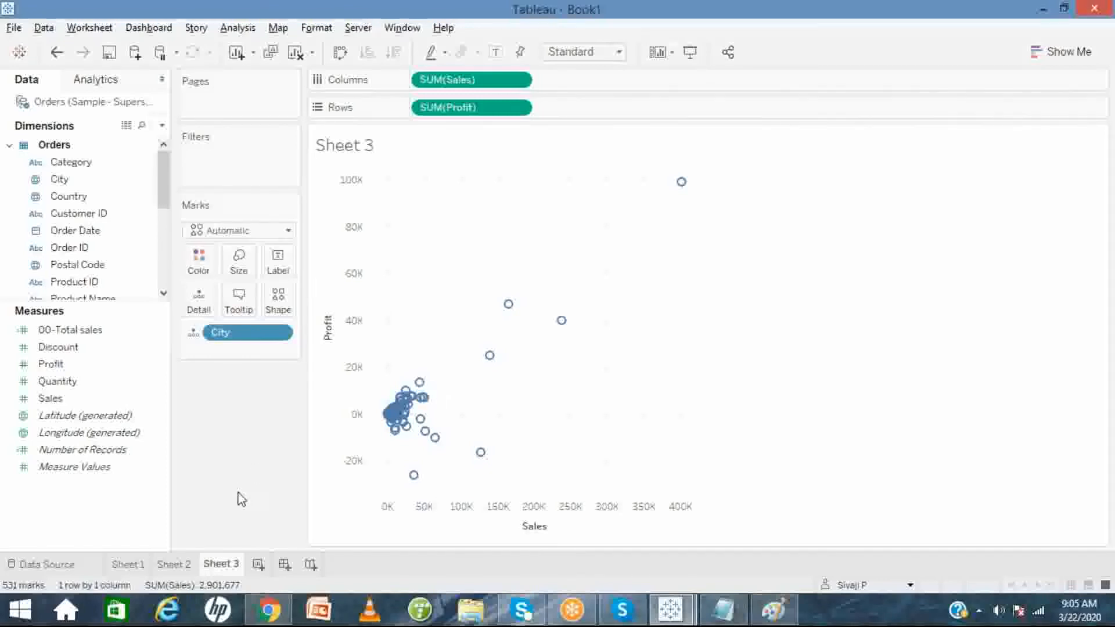
- On Sheet 1, try adding Profit to the bars' Tooltip, check it on the Technology bar, and remove it again
{"action": "left_click", "coordinate": [133, 563]}
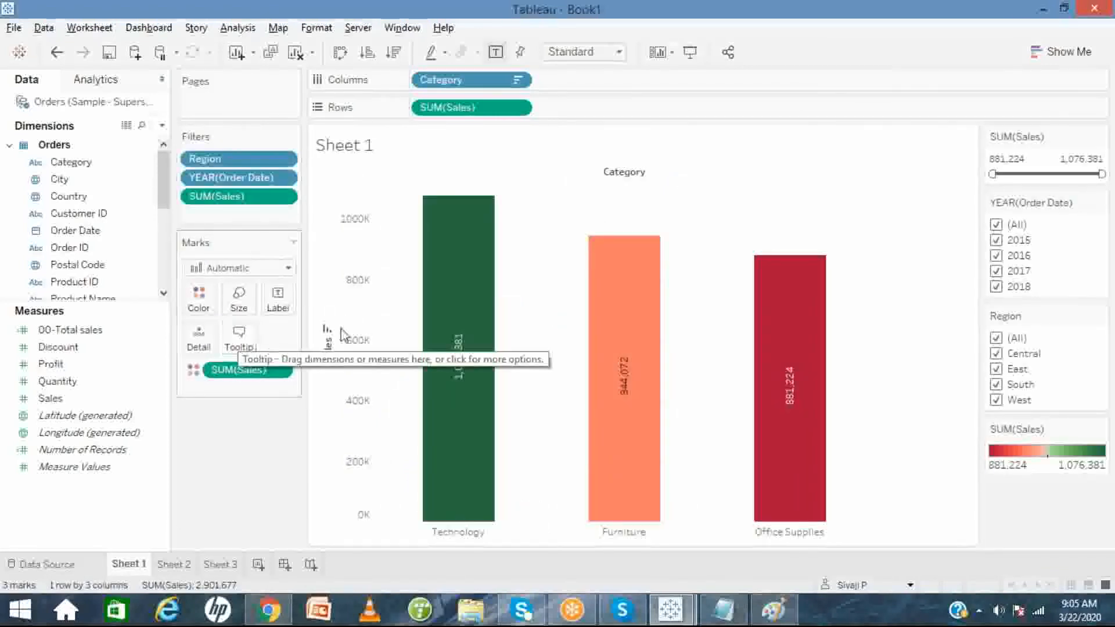
{"action": "mouse_move", "coordinate": [444, 311]}
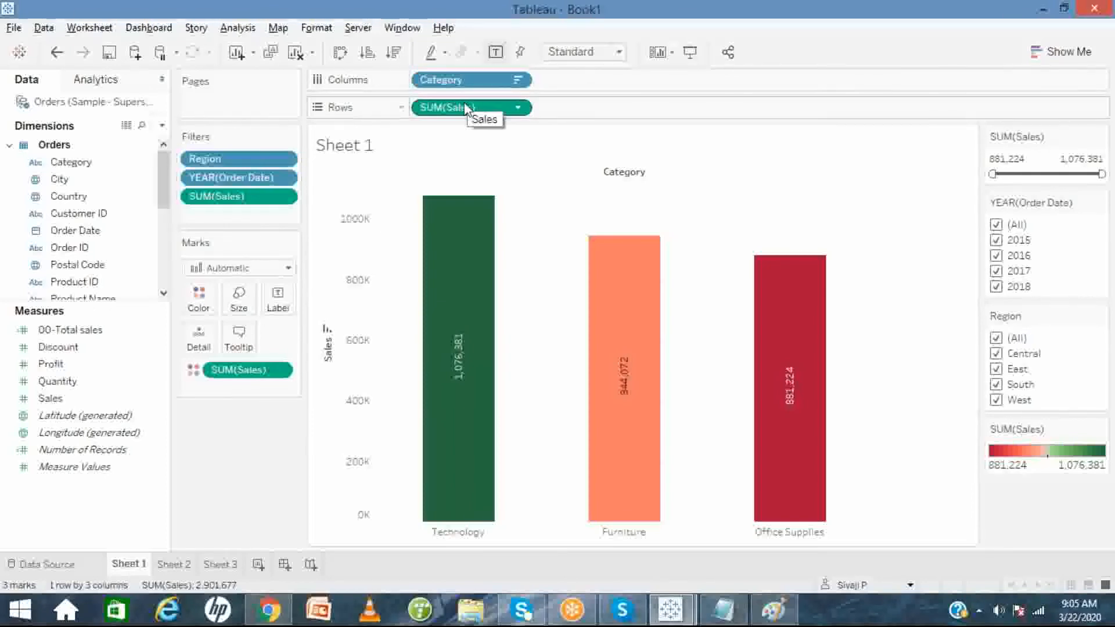
{"action": "mouse_move", "coordinate": [455, 284]}
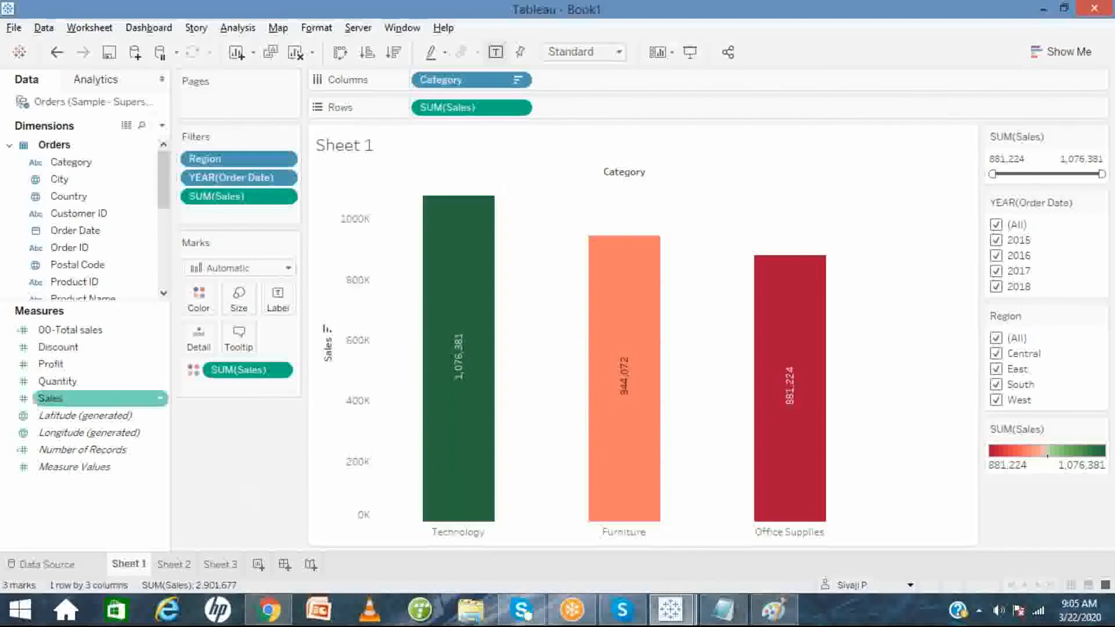
{"action": "left_click_drag", "start_coordinate": [72, 367], "coordinate": [239, 340]}
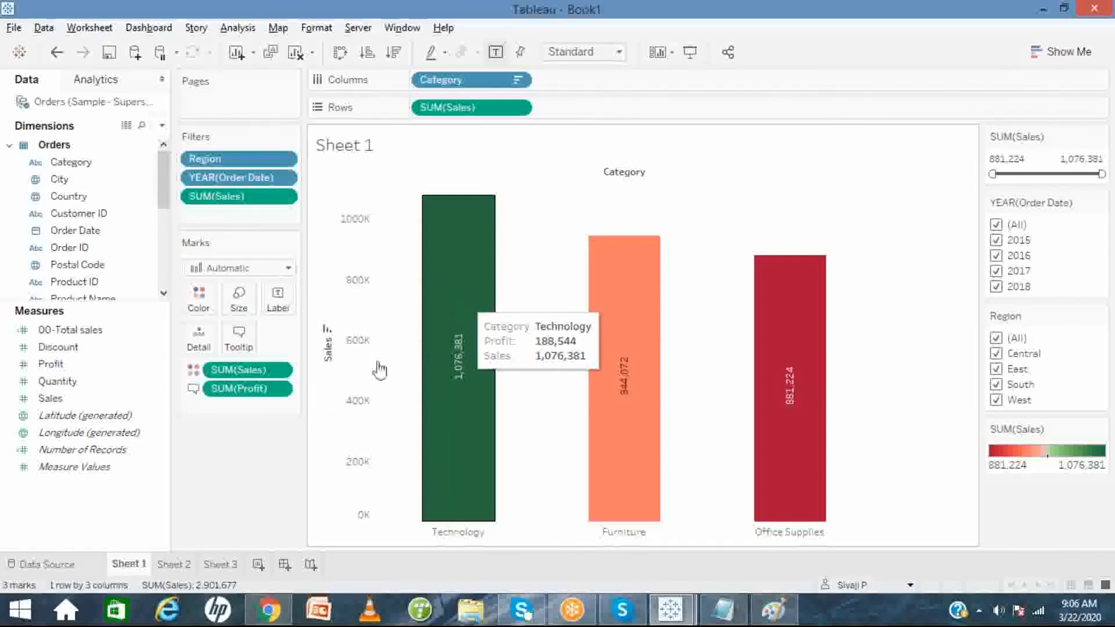
{"action": "left_click_drag", "start_coordinate": [263, 397], "coordinate": [232, 448]}
- Try adding Profit to Rows beside SUM(Sales) on Sheet 1, and remove it again
{"action": "left_click", "coordinate": [89, 381]}
{"action": "left_click_drag", "start_coordinate": [70, 364], "coordinate": [605, 110]}
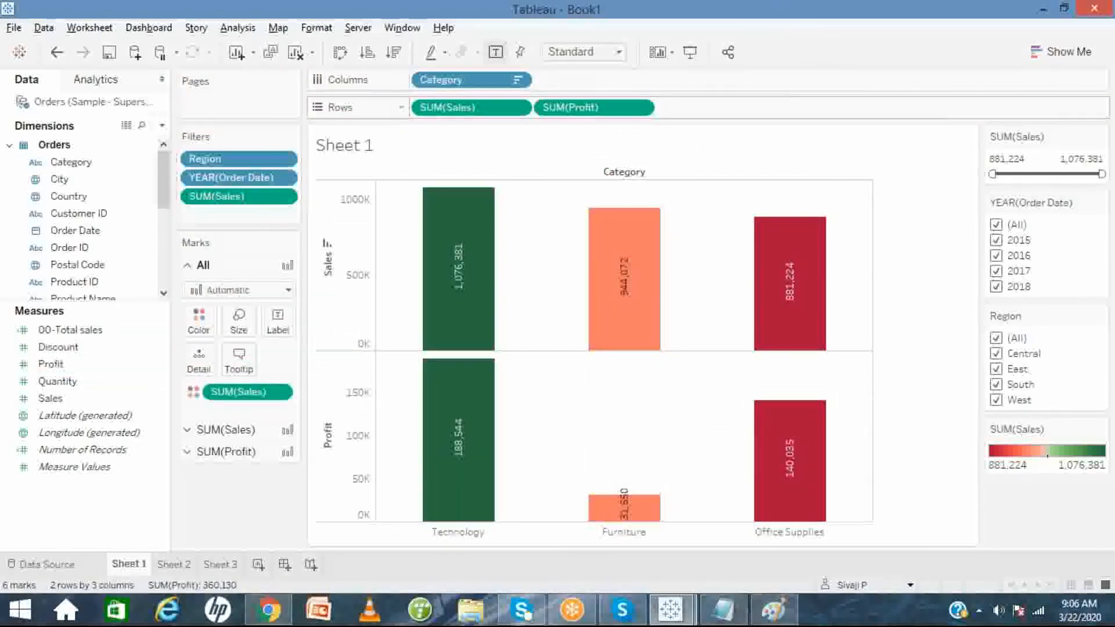
{"action": "left_click_drag", "start_coordinate": [599, 114], "coordinate": [244, 526]}
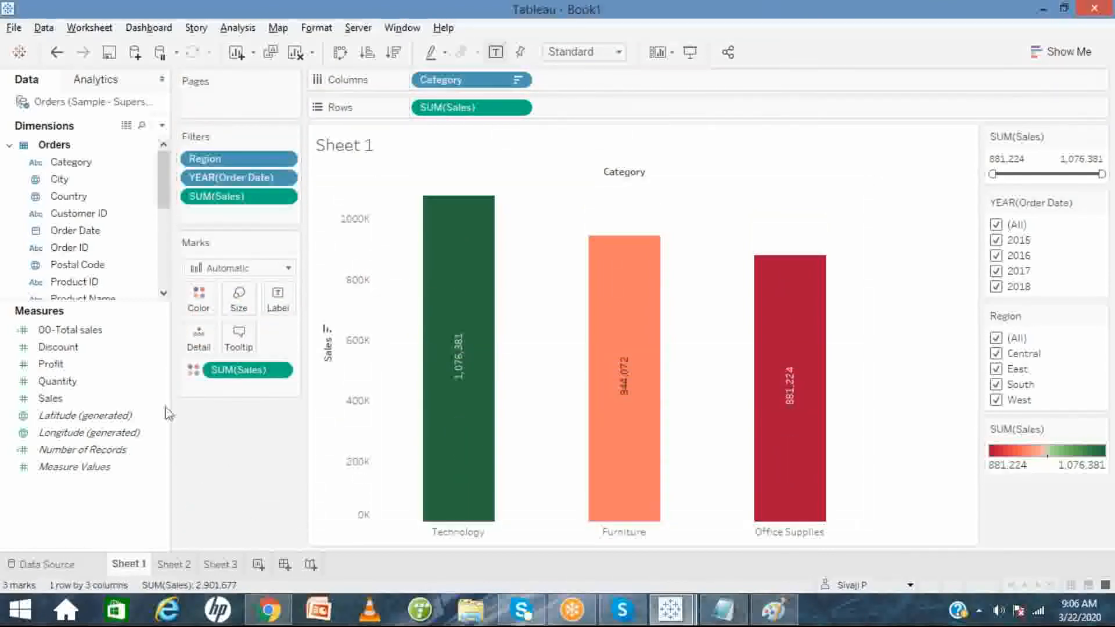
- Add the Profit and Discount measures to the Tooltip of the category bars on Sheet 1
{"action": "left_click_drag", "start_coordinate": [84, 371], "coordinate": [242, 343]}
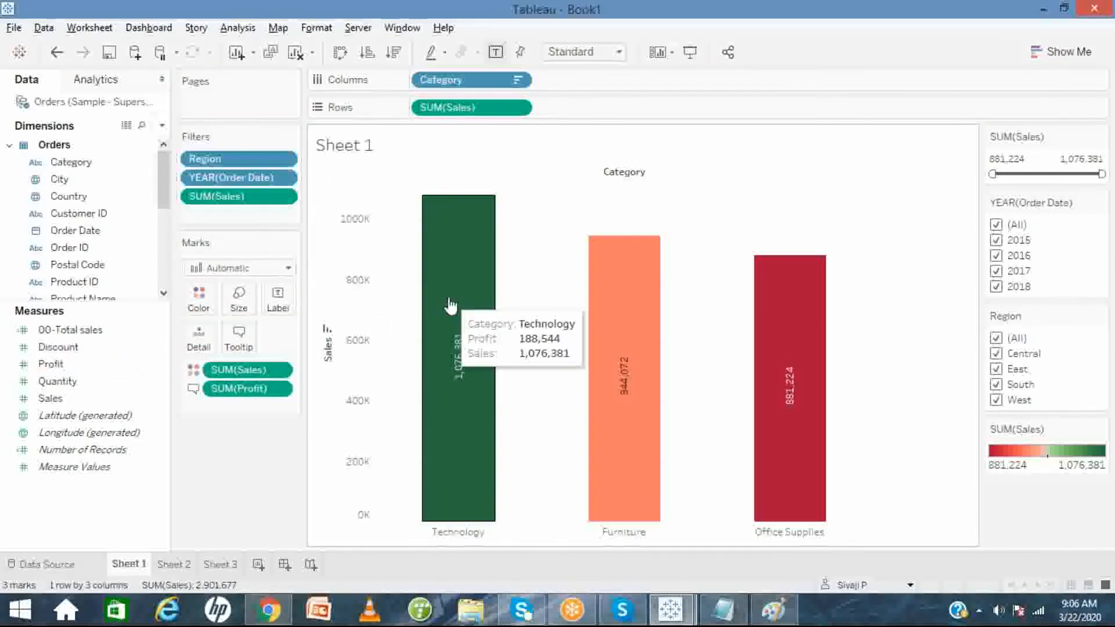
{"action": "left_click", "coordinate": [69, 350]}
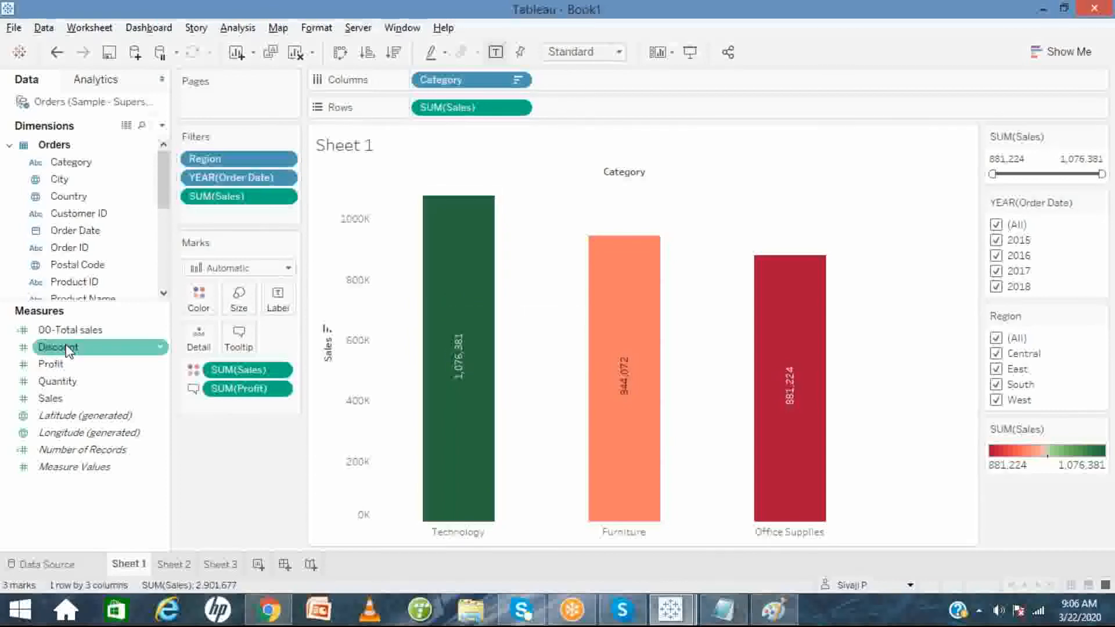
{"action": "left_click_drag", "start_coordinate": [69, 350], "coordinate": [448, 319]}
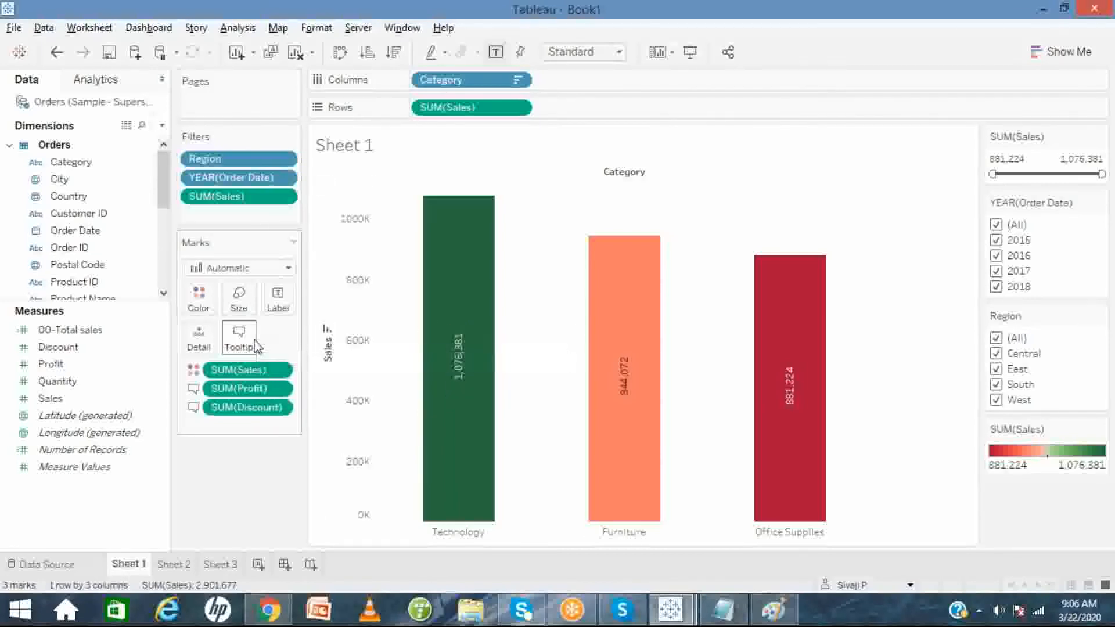
- Append "Rs" to the Sales and Profit labels in the bars' tooltip text and check the result on the Technology bar
{"action": "left_click", "coordinate": [256, 346]}
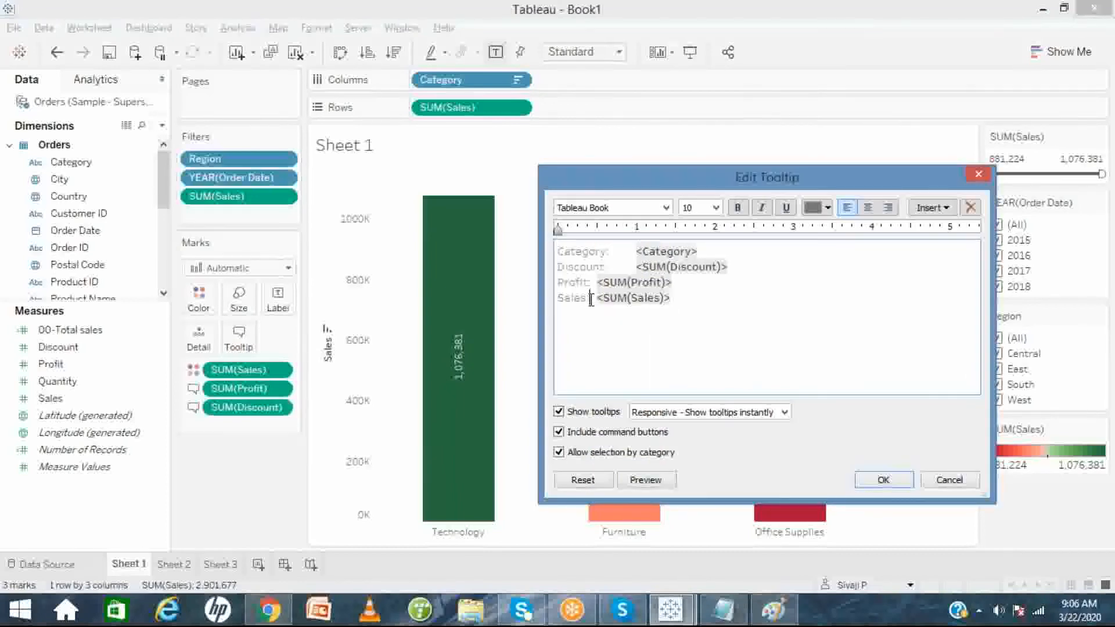
{"action": "key", "text": "Tab"}
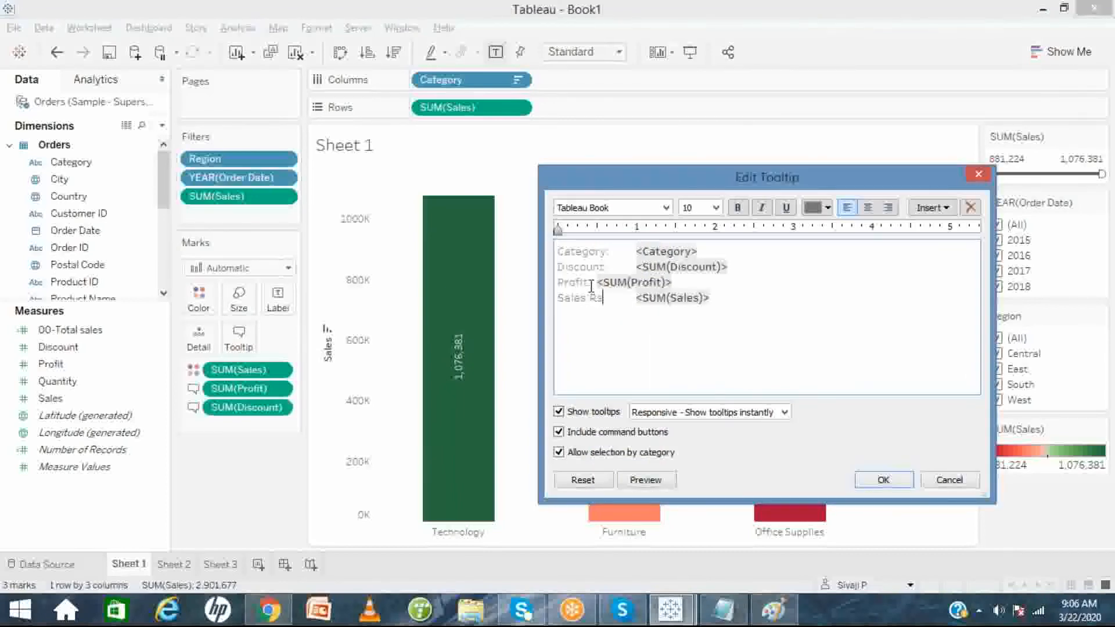
{"action": "left_click", "coordinate": [594, 282]}
{"action": "type", "text": "Rs"}
{"action": "key", "text": "Tab"}
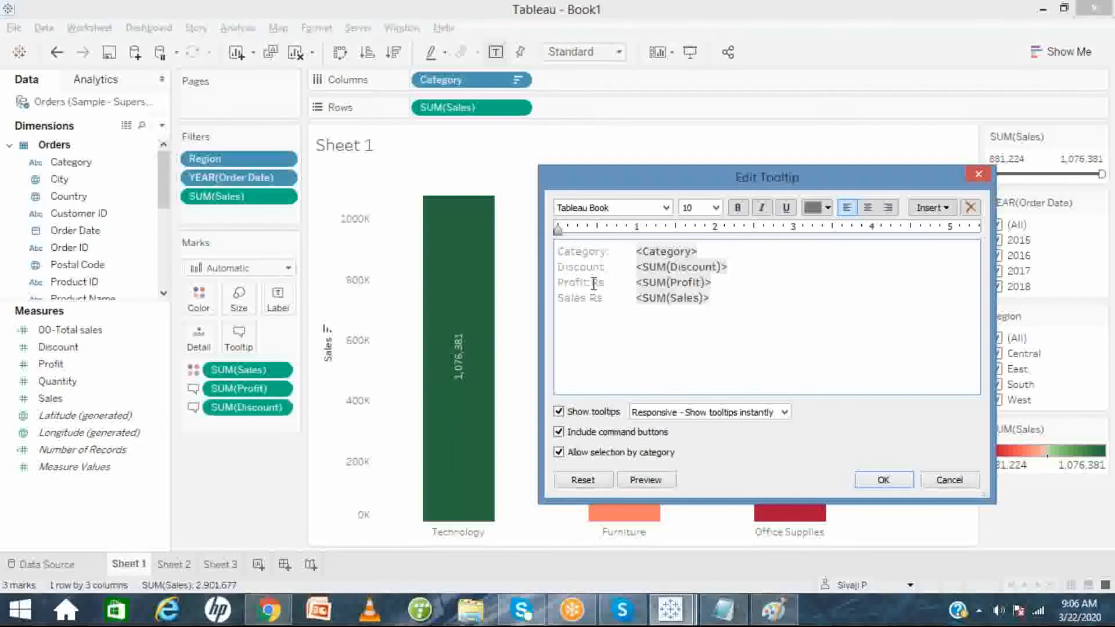
{"action": "left_click", "coordinate": [885, 482]}
{"action": "mouse_move", "coordinate": [463, 385]}
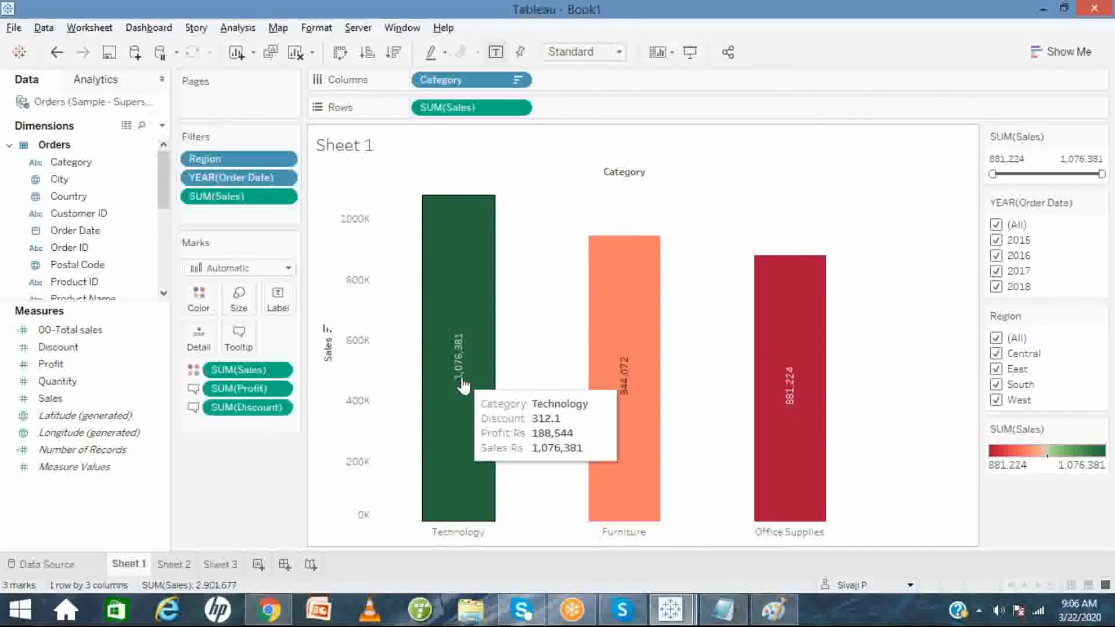
- Set the font size of the entire tooltip text for the category bars to 8
{"action": "left_click", "coordinate": [238, 333]}
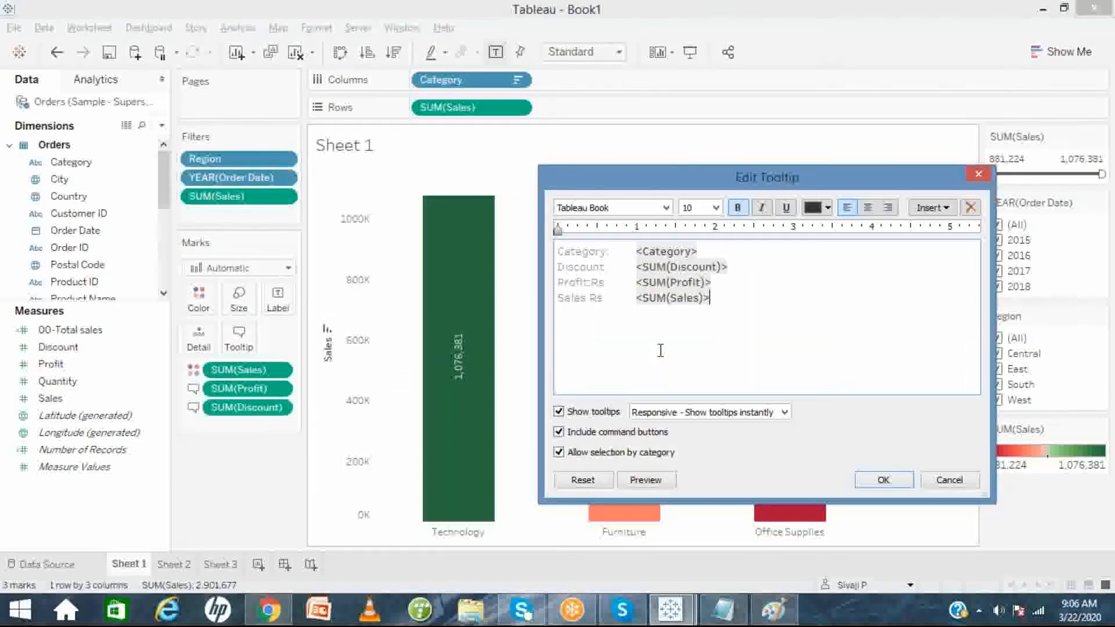
{"action": "key", "text": "ctrl+a"}
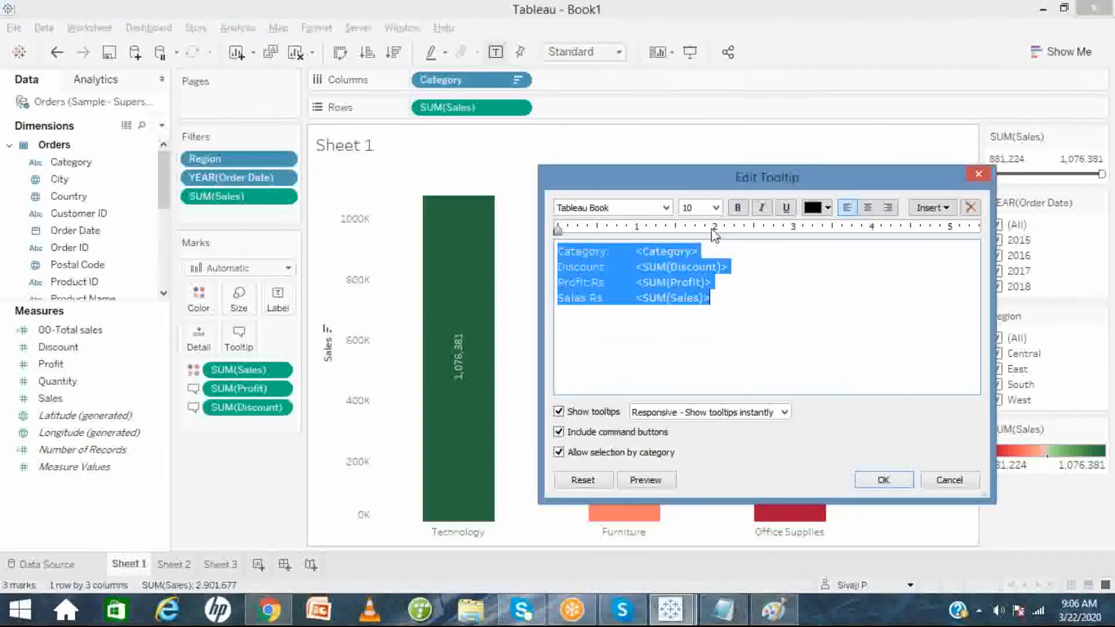
{"action": "left_click", "coordinate": [716, 207]}
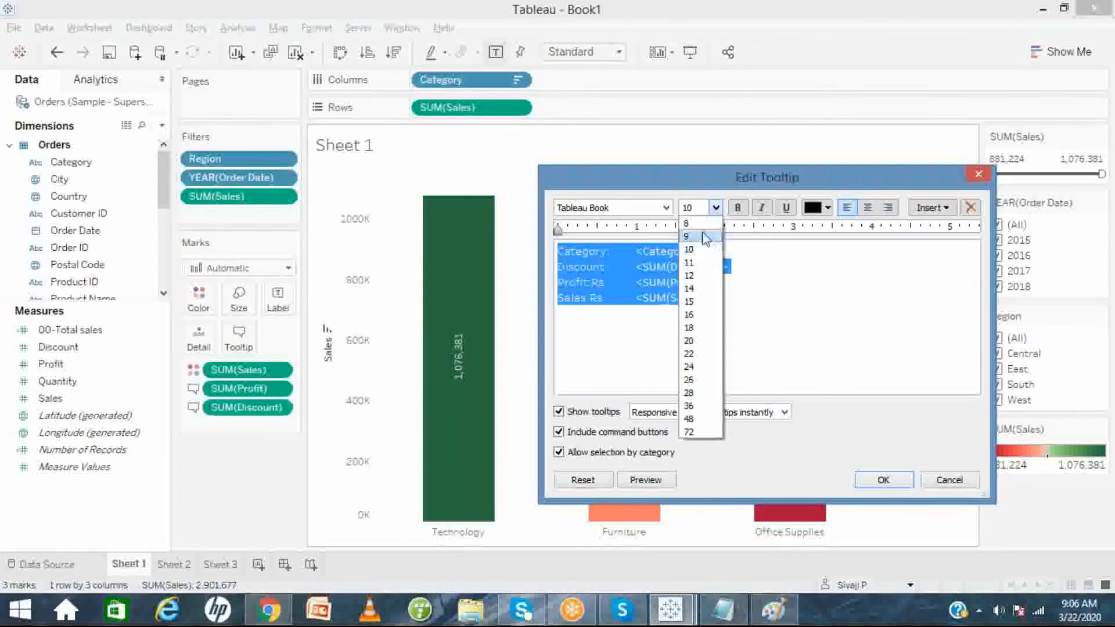
{"action": "left_click", "coordinate": [702, 225]}
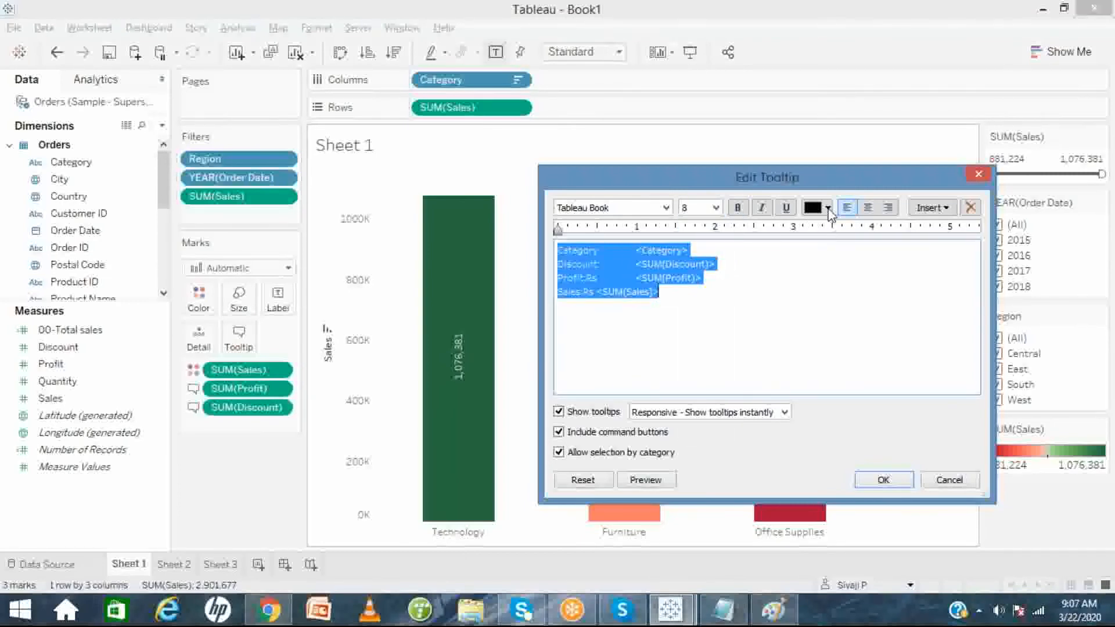
{"action": "left_click", "coordinate": [874, 481]}
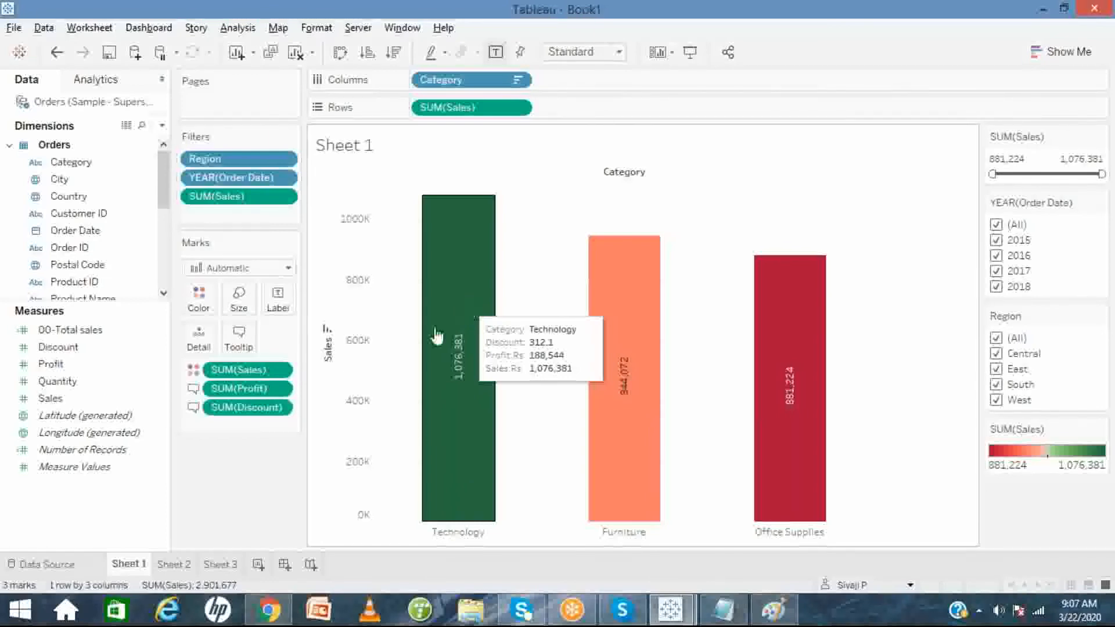
- Clear the scatter plot on Sheet 3 by removing City, SUM(Profit) and SUM(Sales)
{"action": "left_click", "coordinate": [227, 565]}
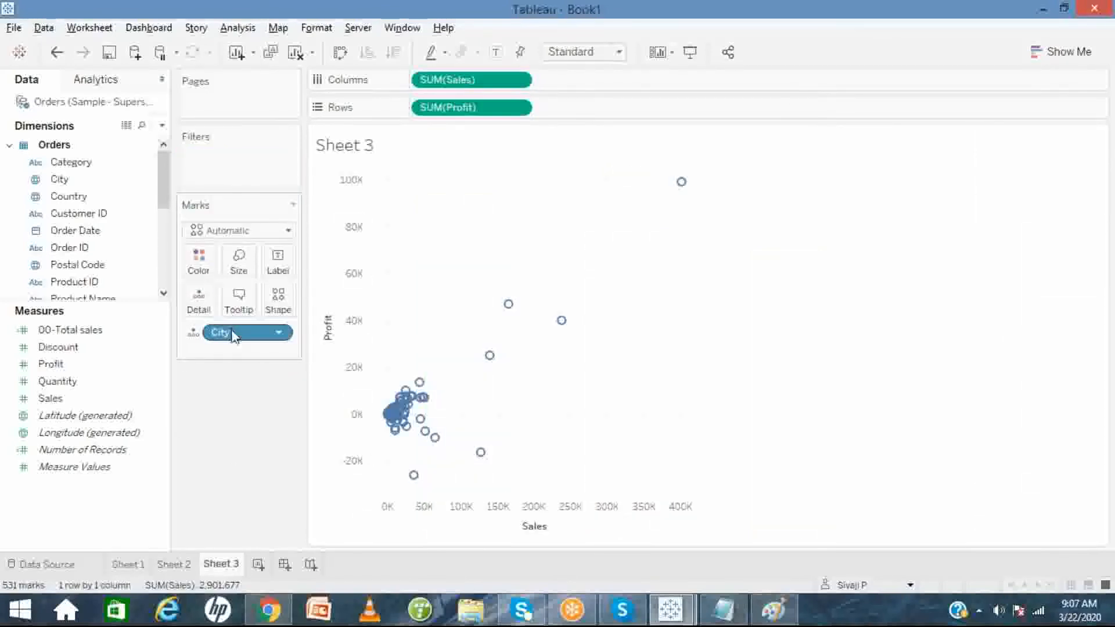
{"action": "left_click_drag", "start_coordinate": [234, 336], "coordinate": [232, 472]}
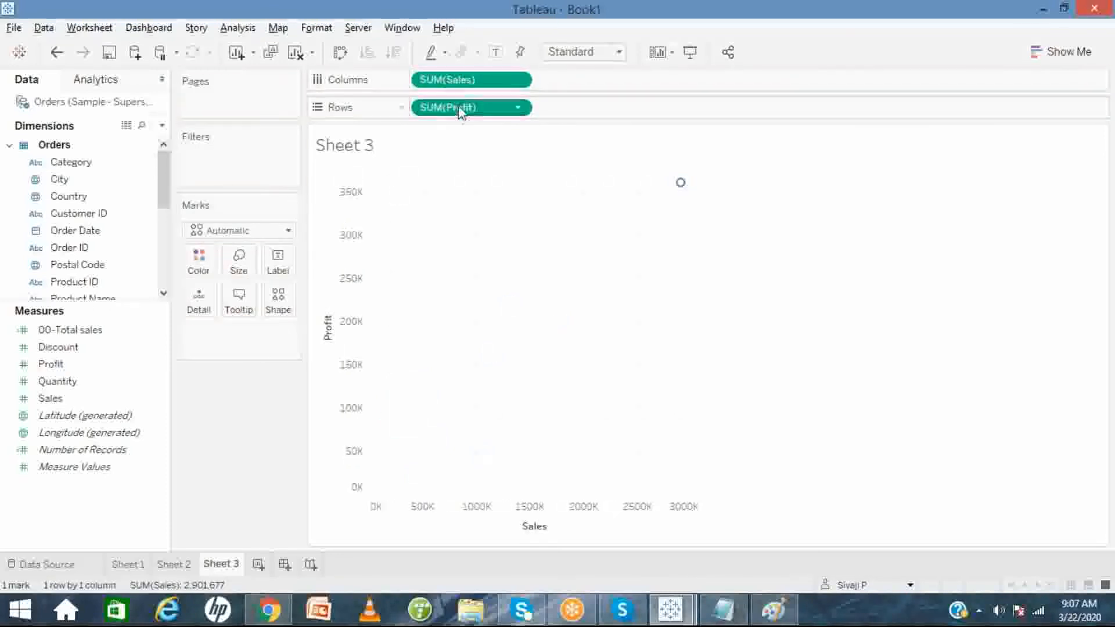
{"action": "left_click_drag", "start_coordinate": [465, 107], "coordinate": [226, 408]}
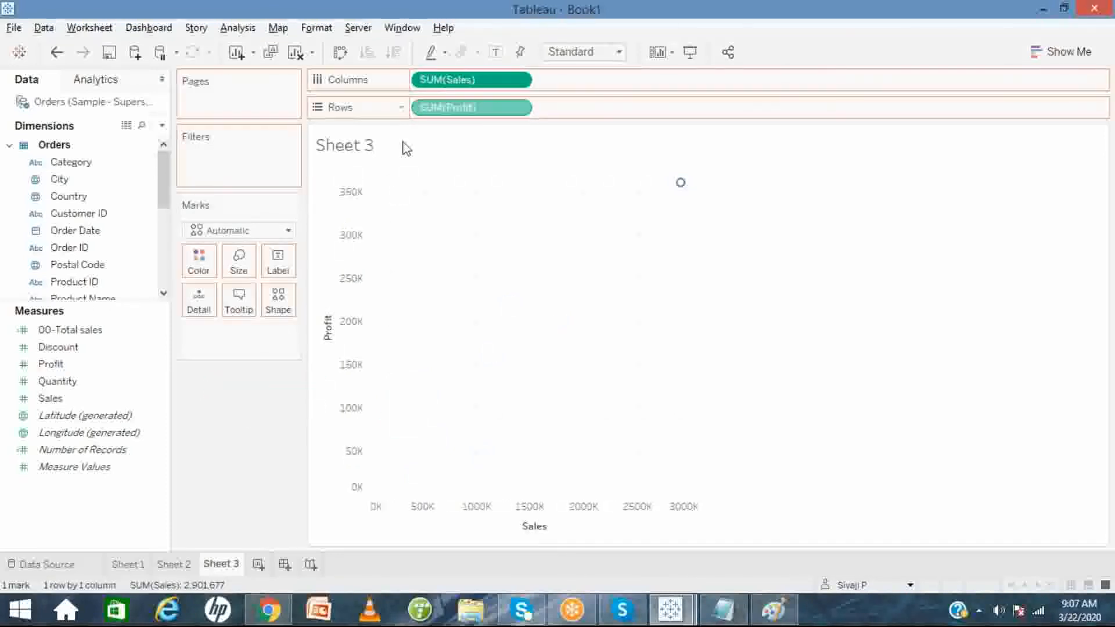
{"action": "left_click_drag", "start_coordinate": [434, 79], "coordinate": [210, 468]}
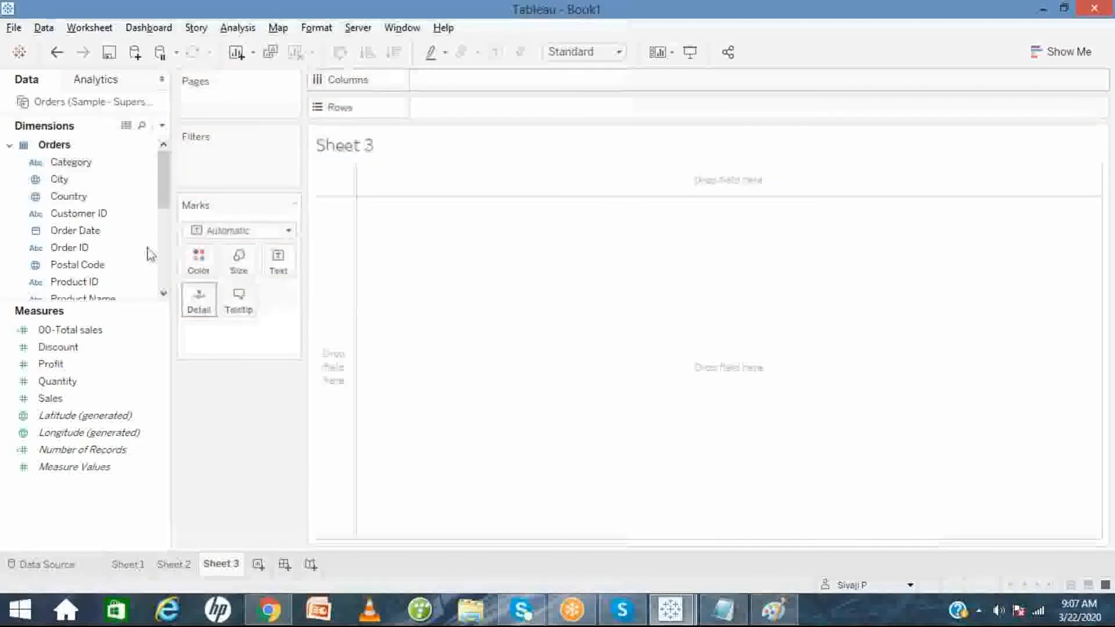
- Add the Category and Sub-Category dimensions to Rows on Sheet 3
{"action": "mouse_move", "coordinate": [70, 171]}
{"action": "left_mouse_down"}
{"action": "mouse_move", "coordinate": [470, 113]}
{"action": "mouse_move", "coordinate": [439, 127]}
{"action": "left_mouse_up"}
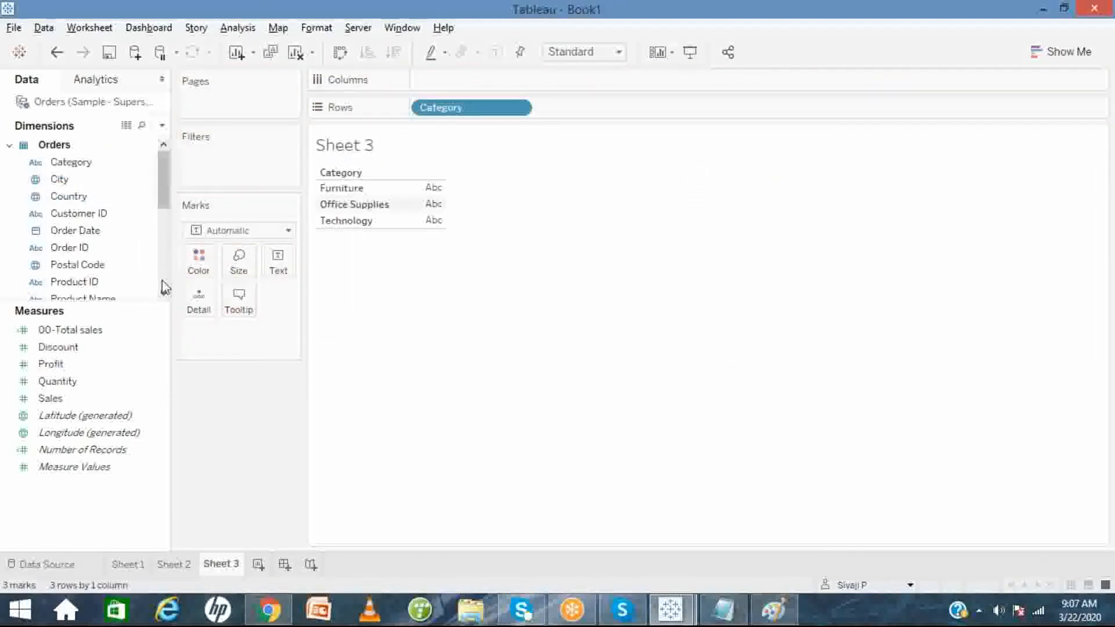
{"action": "scroll", "coordinate": [166, 287], "scroll_direction": "down", "scroll_amount": 3}
{"action": "left_click_drag", "start_coordinate": [100, 264], "coordinate": [619, 111]}
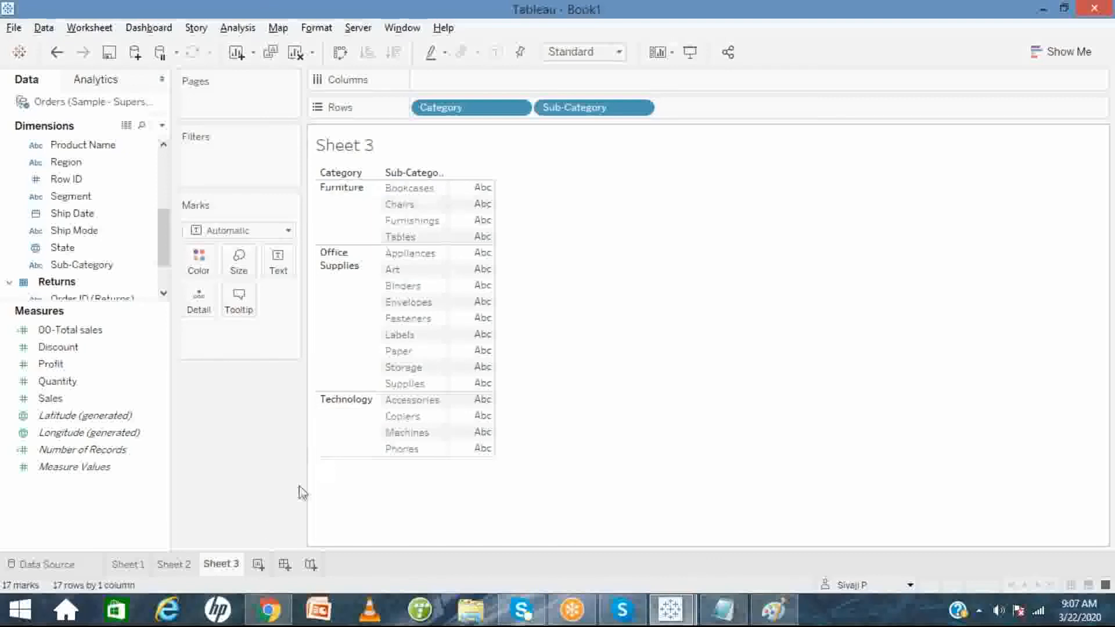
- Check the tooltips of the category bars on Sheet 1 and review the sub-category sales chart on Sheet 3
{"action": "left_click", "coordinate": [128, 565]}
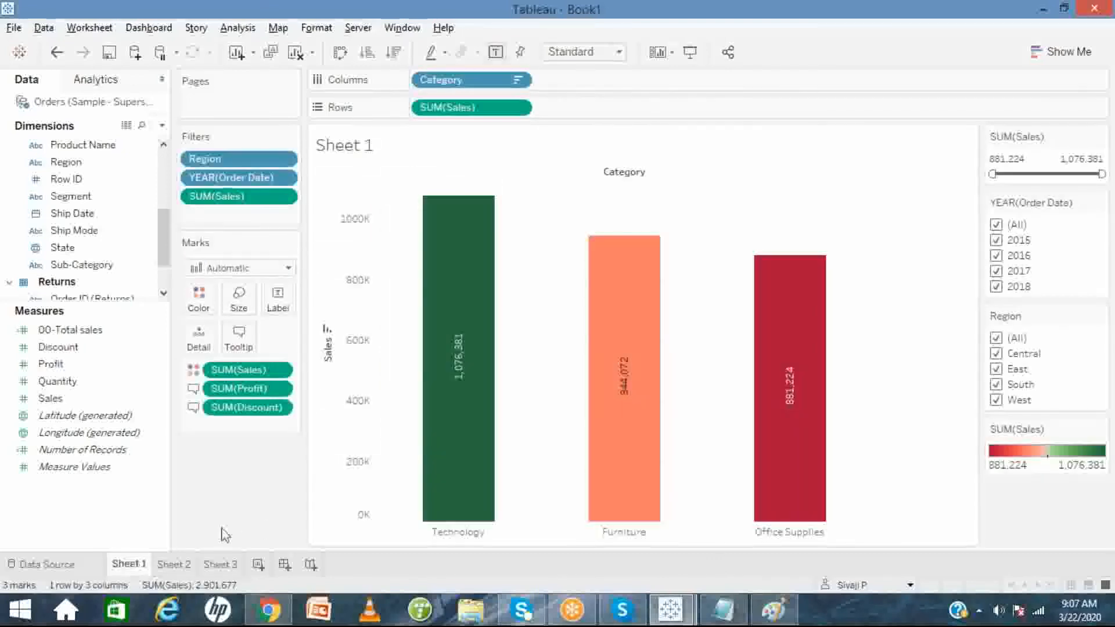
{"action": "mouse_move", "coordinate": [461, 319]}
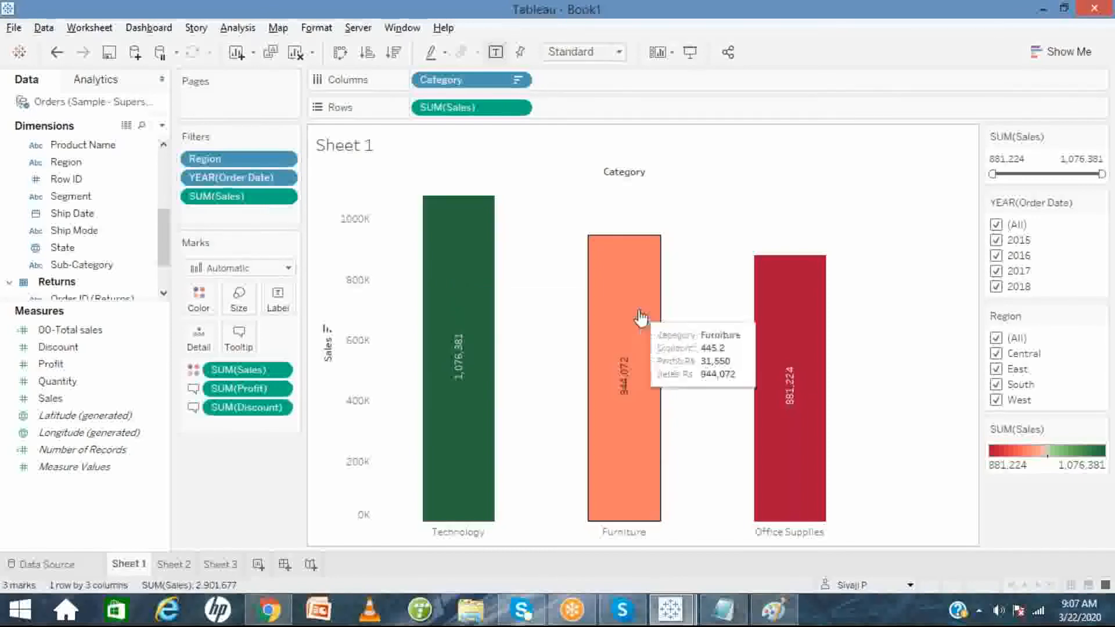
{"action": "mouse_move", "coordinate": [802, 348]}
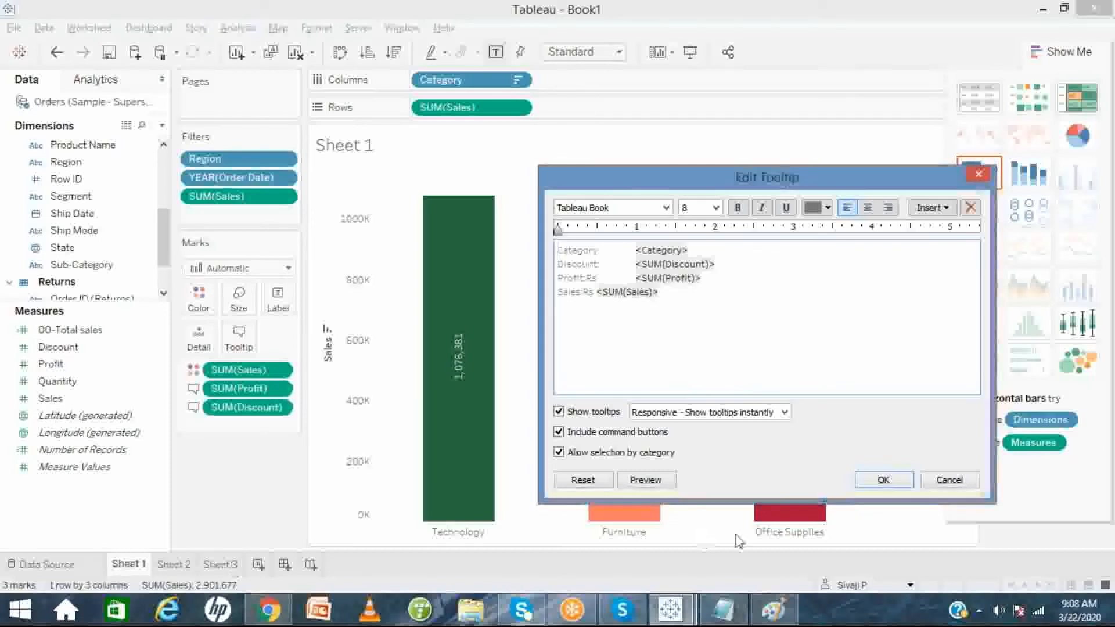
{"action": "left_click", "coordinate": [871, 480]}
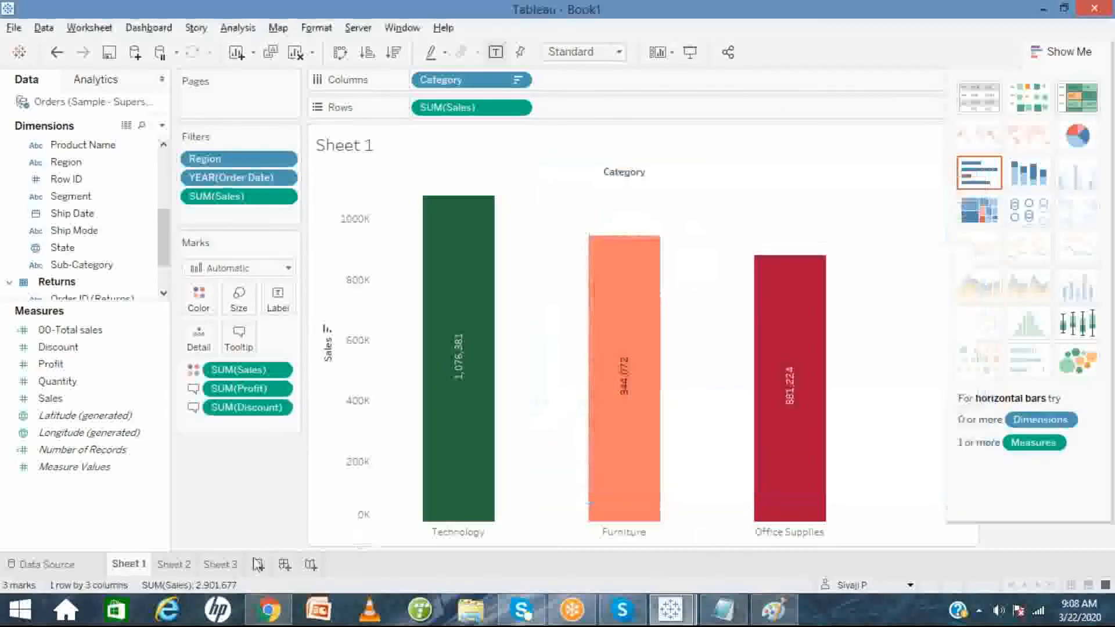
{"action": "left_click", "coordinate": [220, 564]}
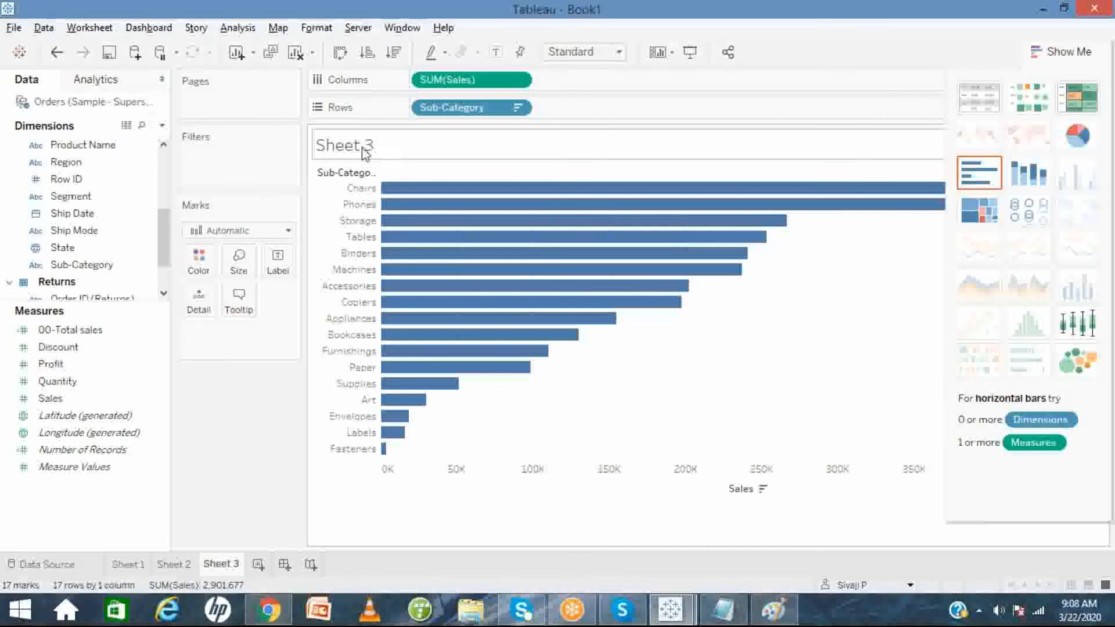
- Insert Sheet 3 into the bars' tooltip on Sheet 1 and check it on the Technology, Furniture and Office Supplies bars
{"action": "left_click", "coordinate": [130, 563]}
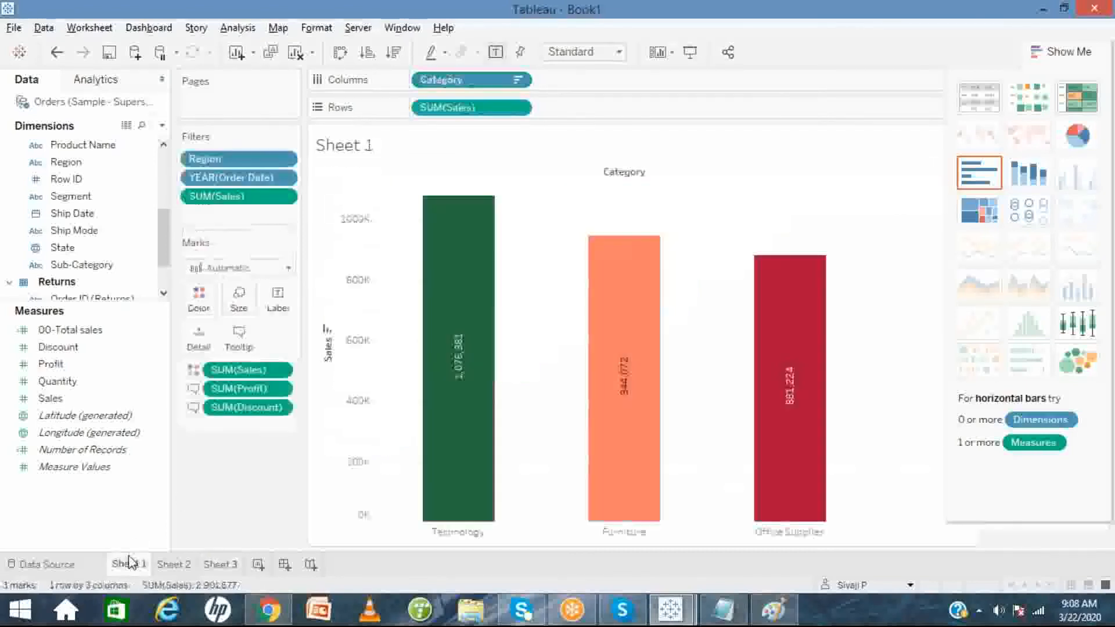
{"action": "left_click", "coordinate": [252, 348]}
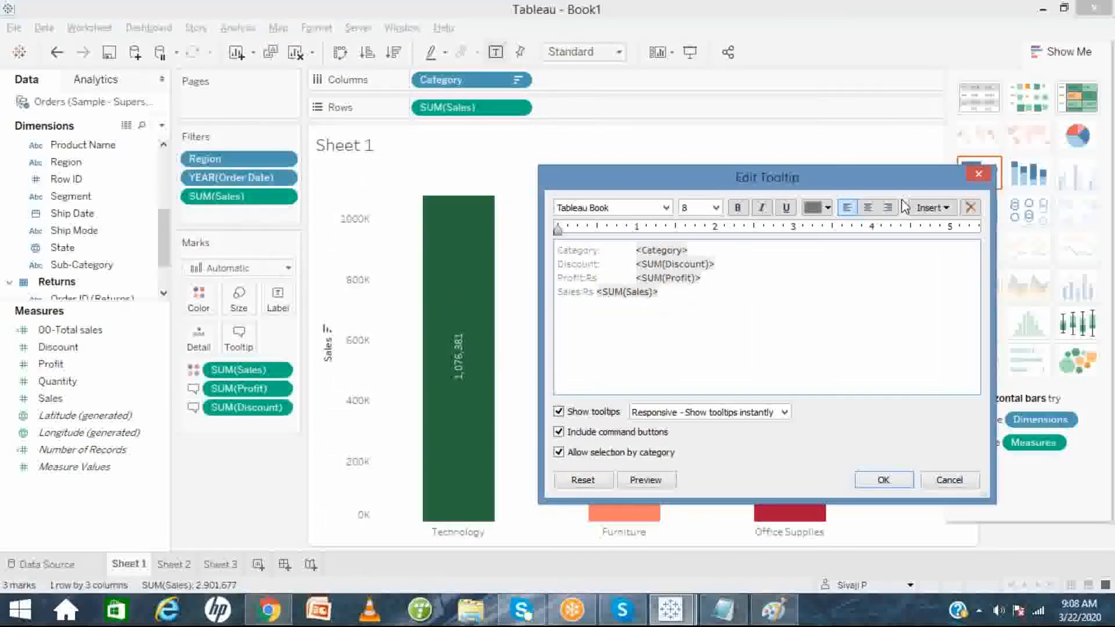
{"action": "left_click", "coordinate": [948, 209]}
{"action": "mouse_move", "coordinate": [955, 227]}
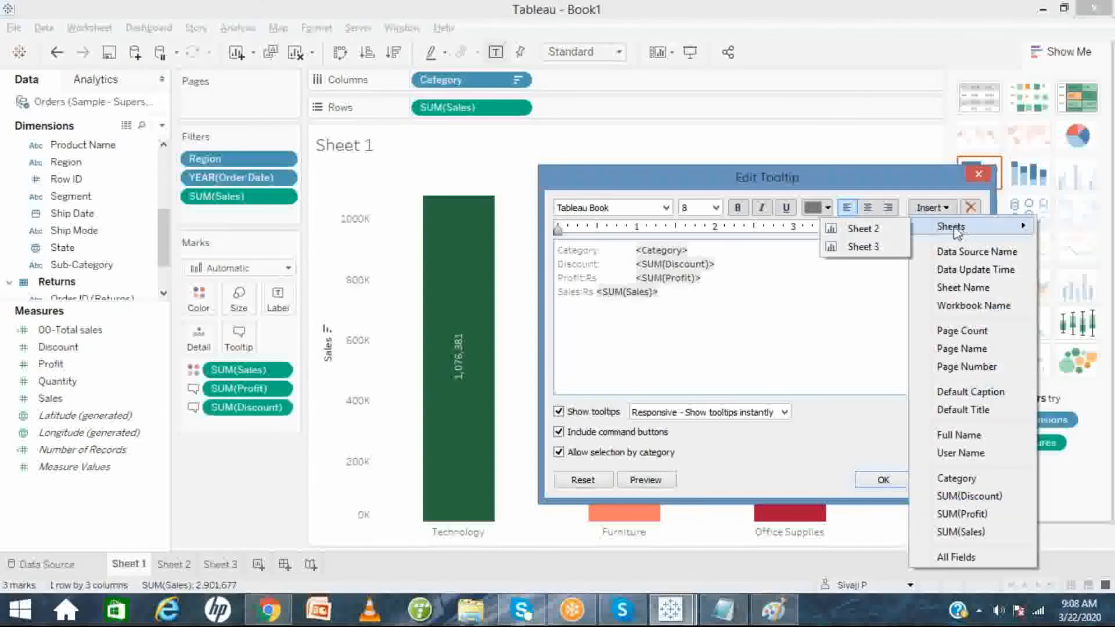
{"action": "left_click", "coordinate": [863, 246]}
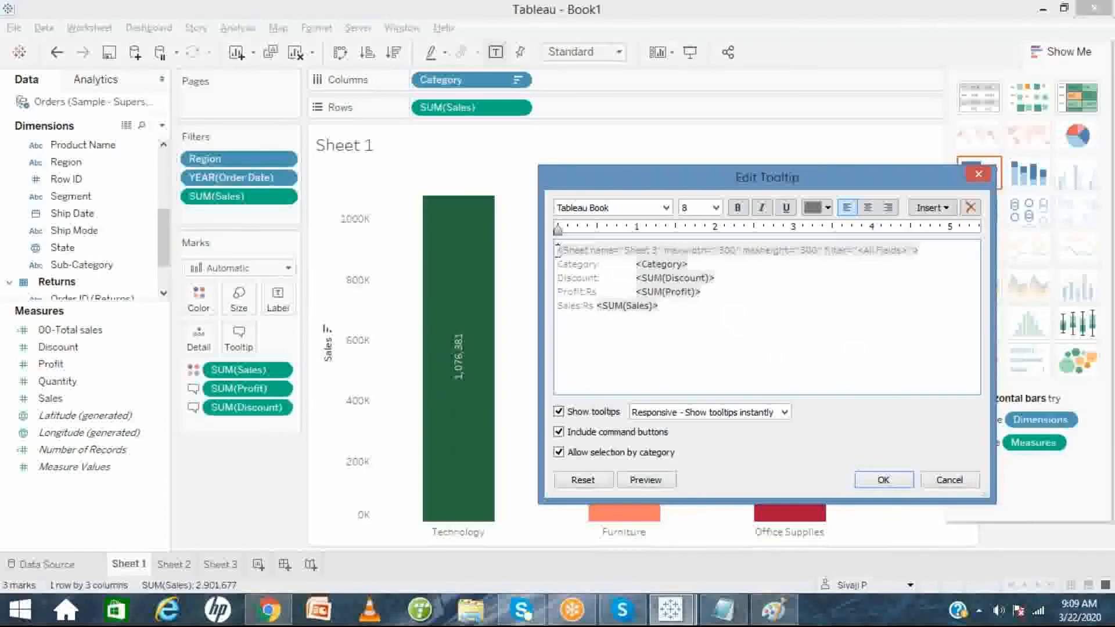
{"action": "left_click", "coordinate": [883, 480]}
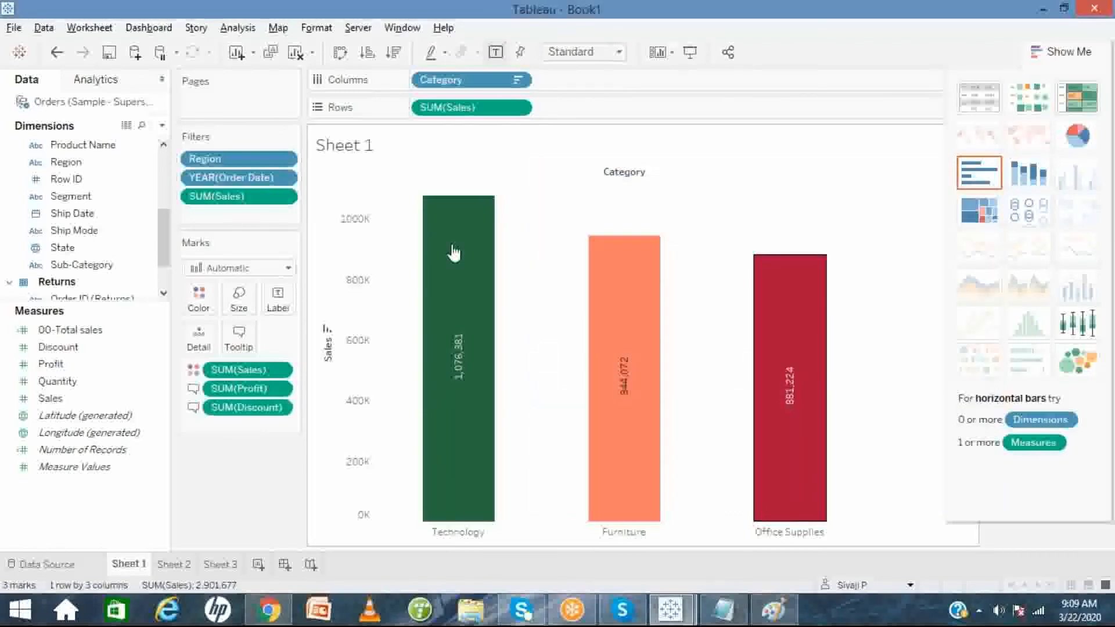
{"action": "mouse_move", "coordinate": [453, 252]}
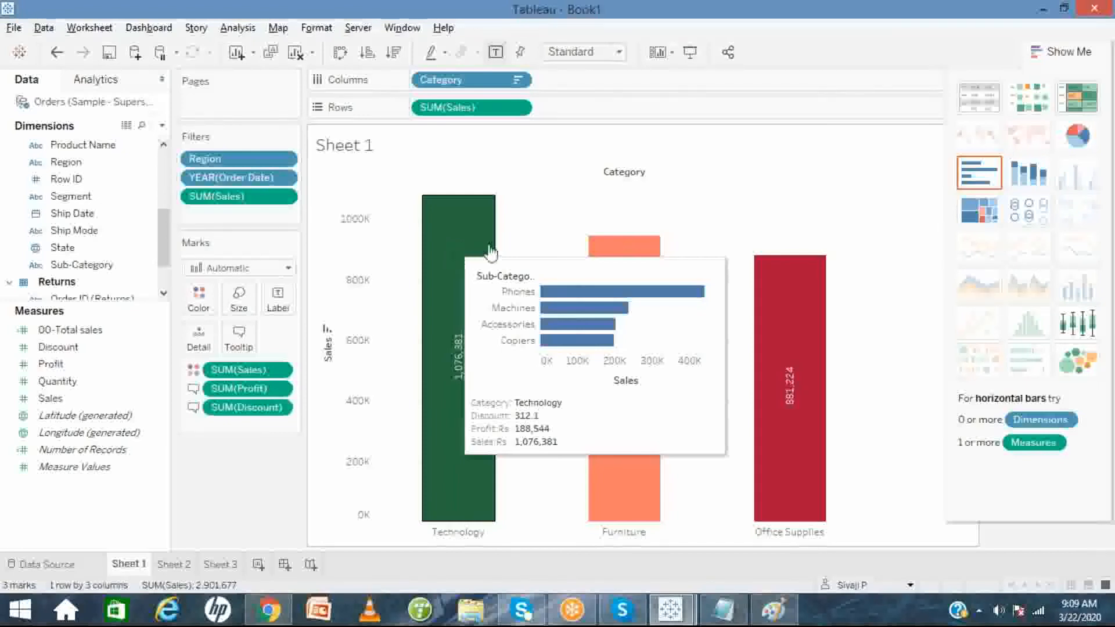
{"action": "mouse_move", "coordinate": [617, 256]}
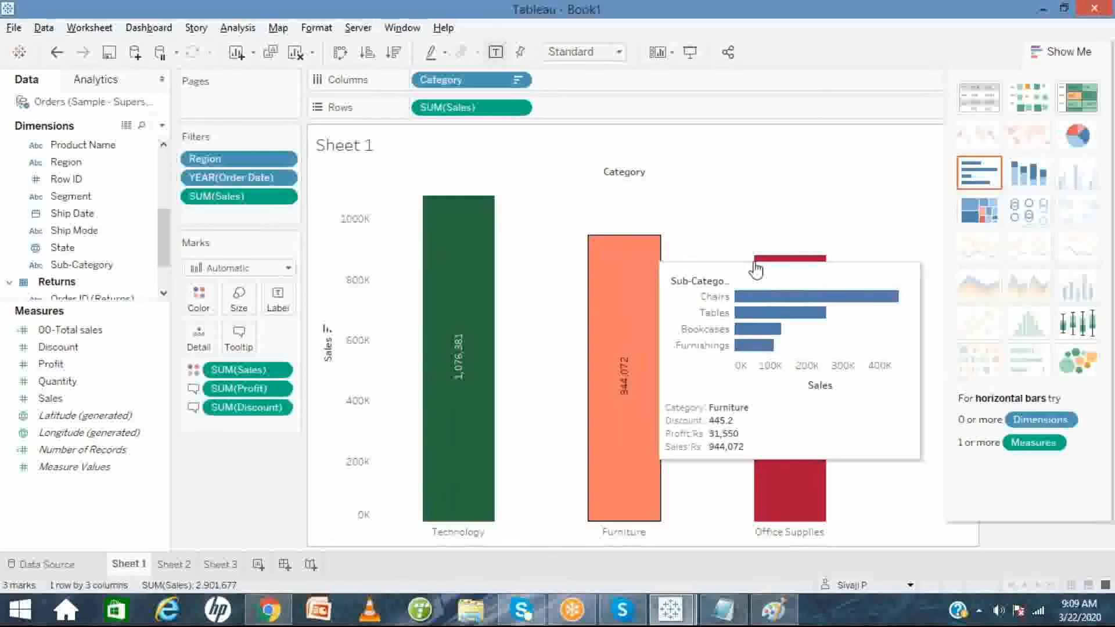
{"action": "mouse_move", "coordinate": [775, 272]}
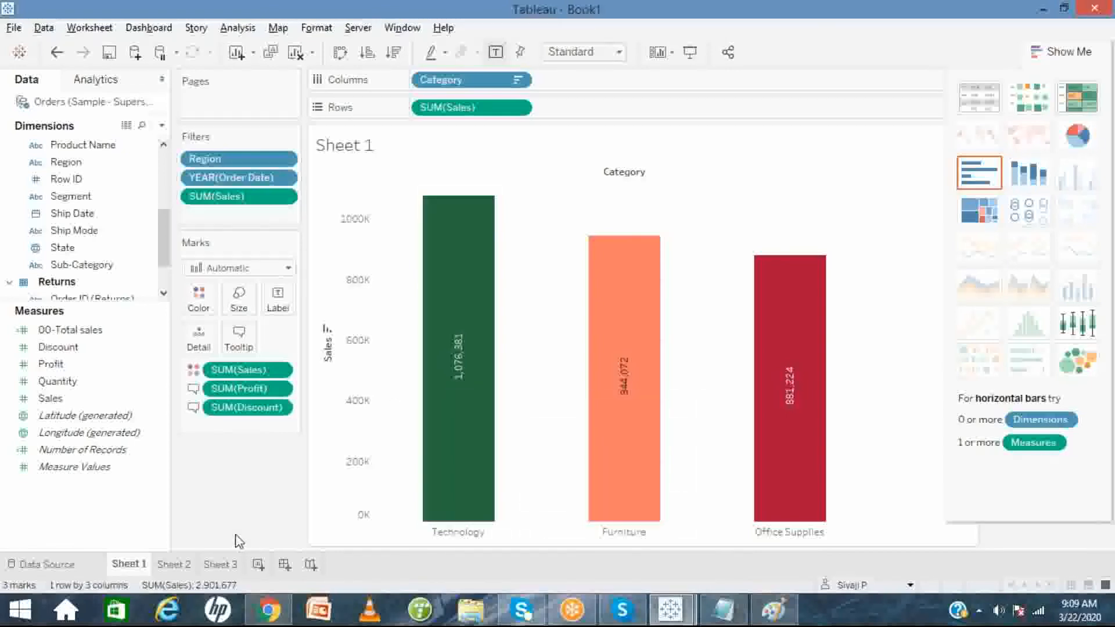
- Remove the Sheet 3 reference from the bars' tooltip on Sheet 1 and recheck the Technology bar
{"action": "left_click", "coordinate": [239, 339]}
{"action": "key", "text": "BackSpace"}
{"action": "key", "text": "BackSpace"}
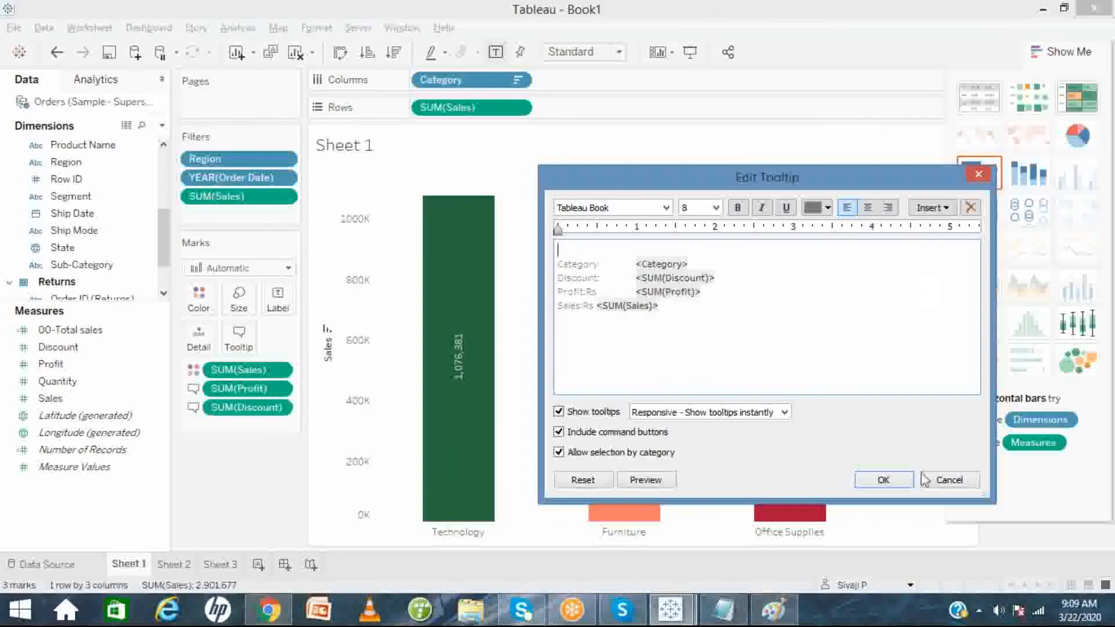
{"action": "left_click", "coordinate": [883, 480]}
{"action": "mouse_move", "coordinate": [491, 340]}
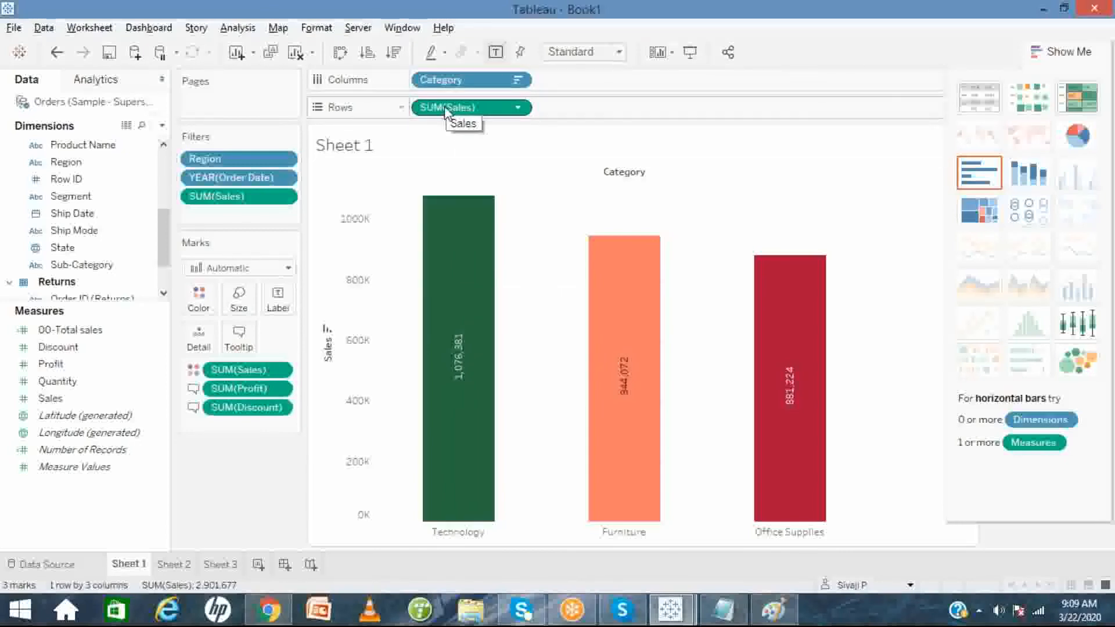
{"action": "mouse_move", "coordinate": [456, 230]}
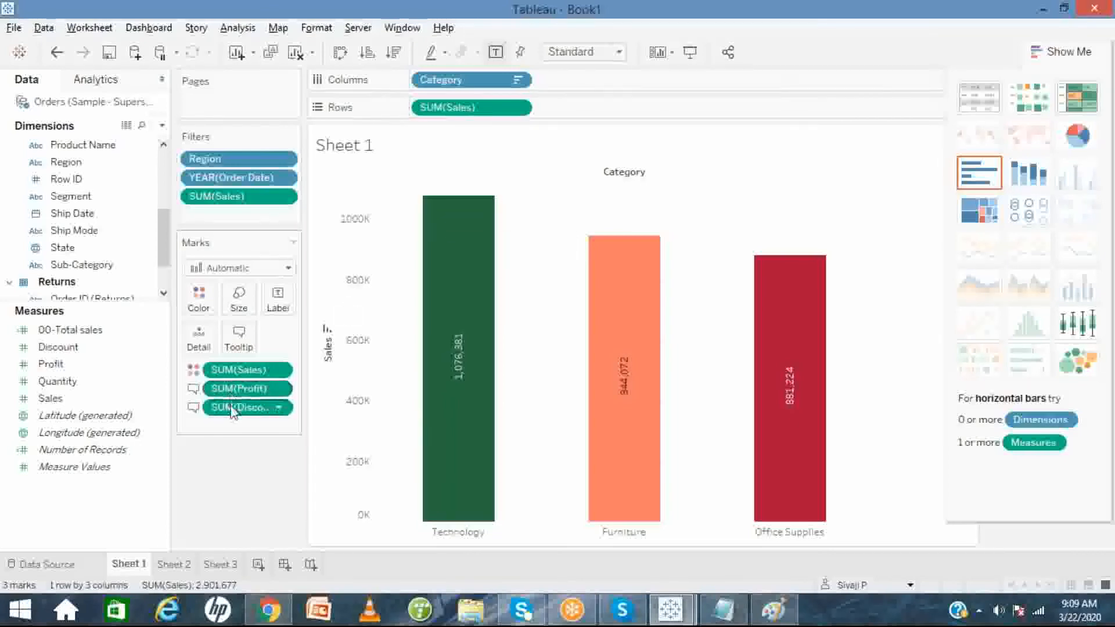
{"action": "mouse_move", "coordinate": [451, 301]}
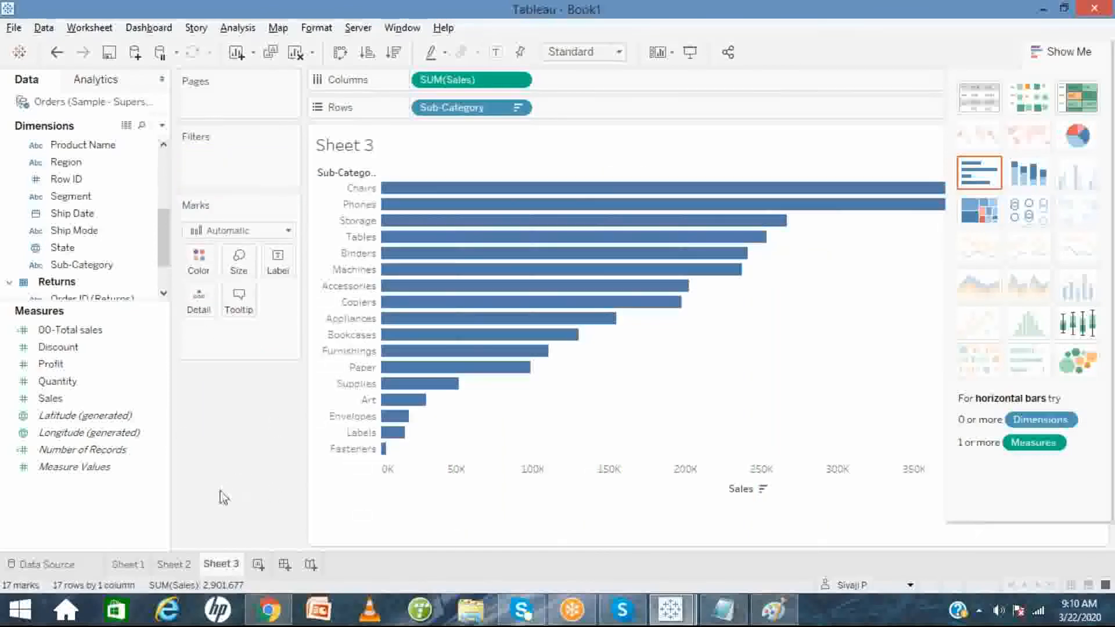
- Check the tooltips of the Technology, Furniture and Office Supplies bars on Sheet 1 and compare them with the sub-category chart on Sheet 3
{"action": "left_click", "coordinate": [123, 564]}
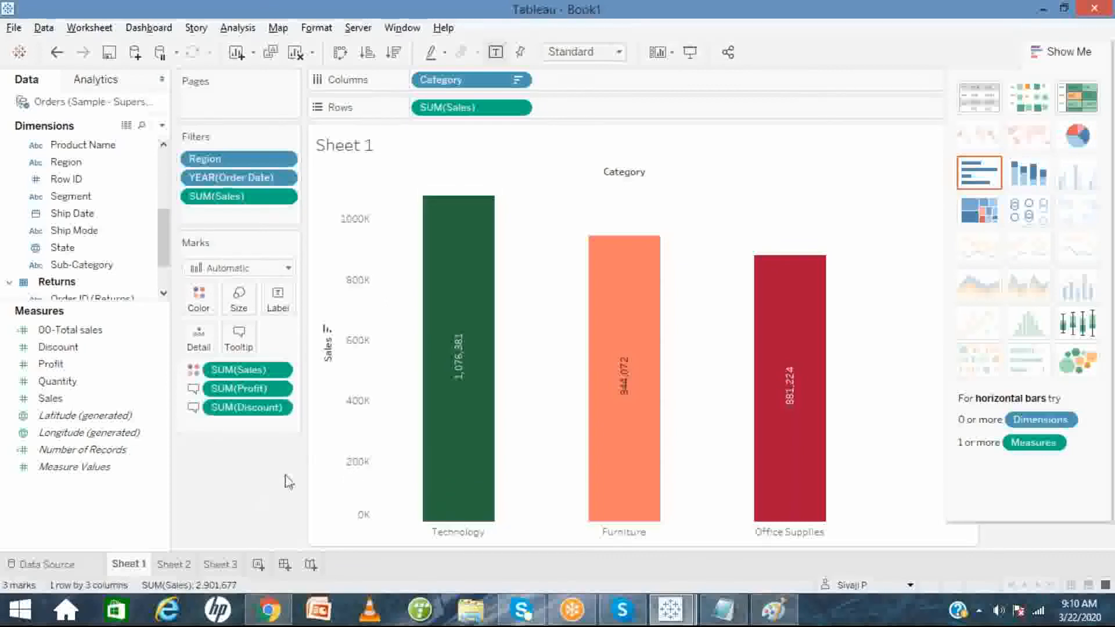
{"action": "mouse_move", "coordinate": [465, 430]}
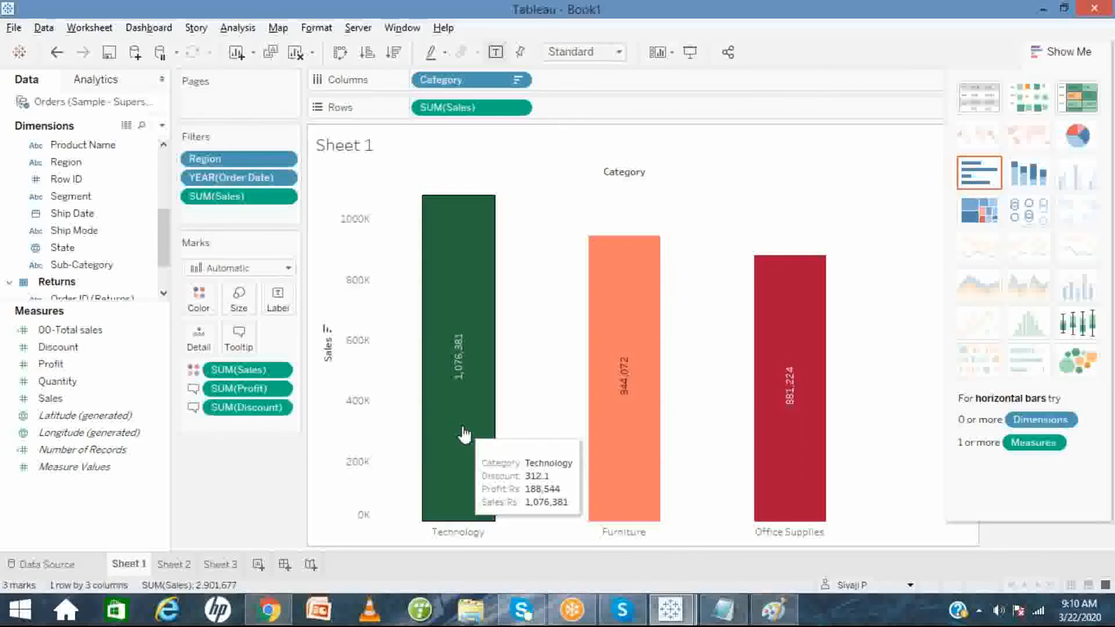
{"action": "mouse_move", "coordinate": [626, 429]}
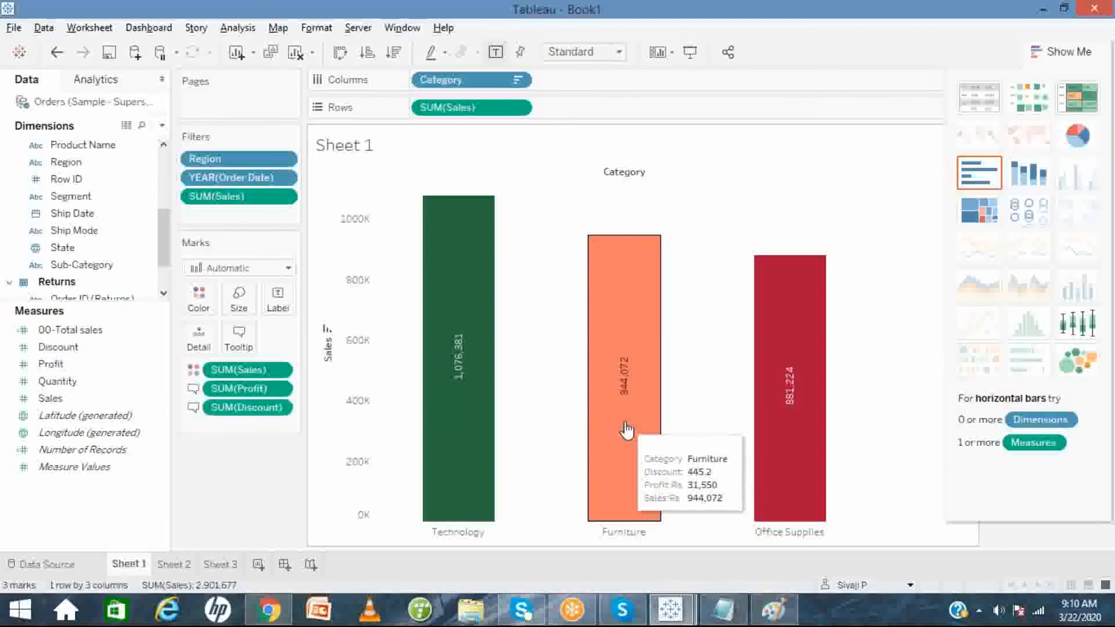
{"action": "mouse_move", "coordinate": [816, 421]}
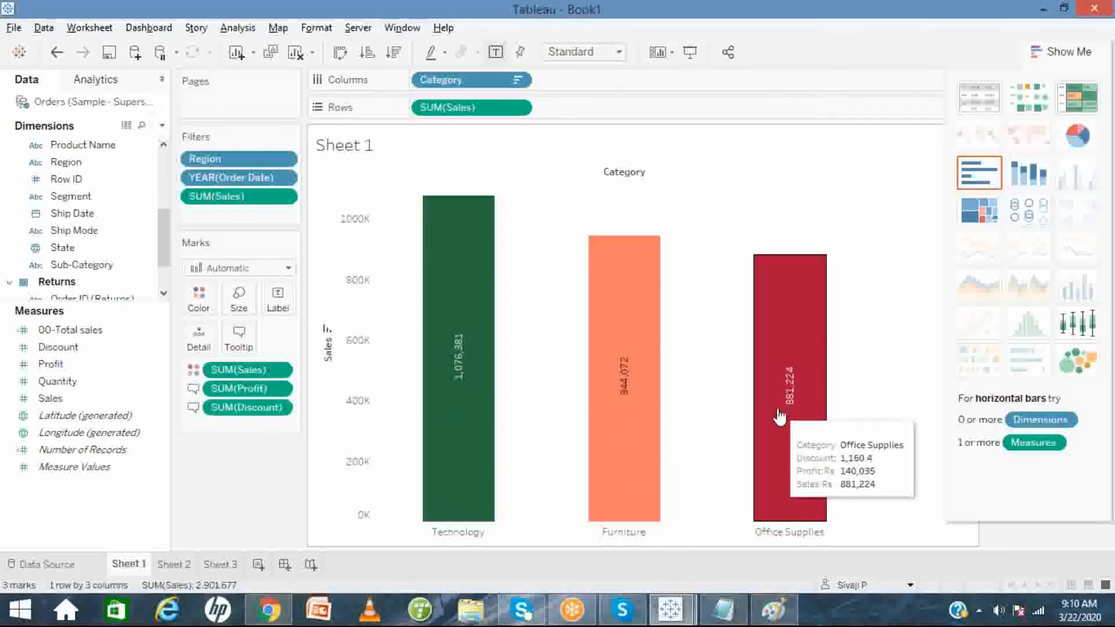
{"action": "mouse_move", "coordinate": [473, 311]}
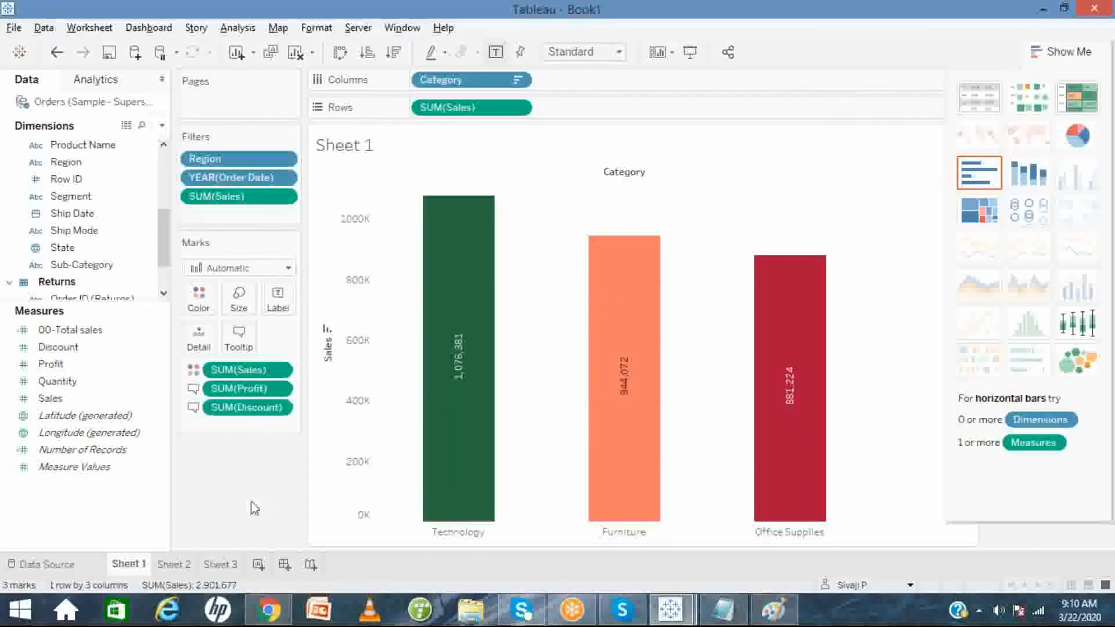
{"action": "left_click", "coordinate": [230, 563]}
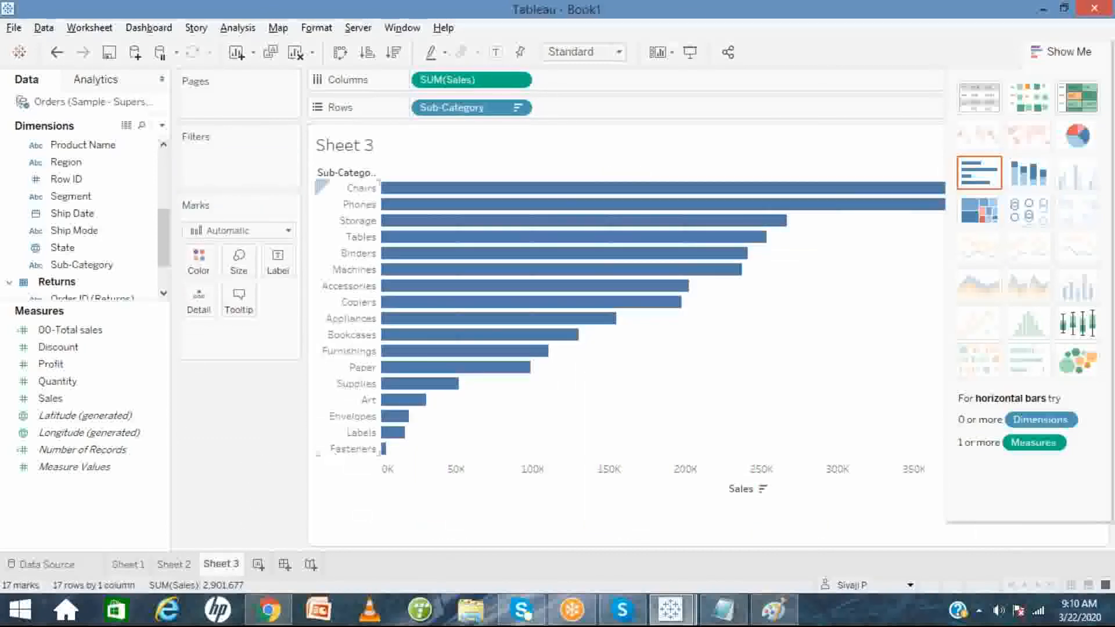
{"action": "left_click", "coordinate": [112, 567]}
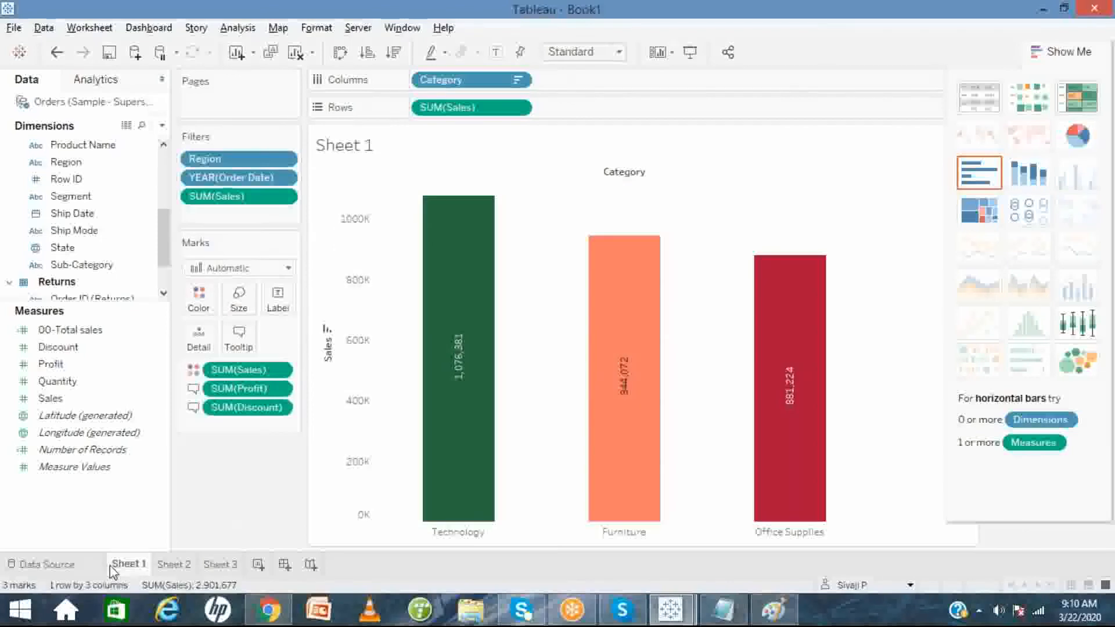
- Insert Sheet 3 at the start of the Sheet 1 tooltip and check the embedded chart on the Technology and Furniture bars
{"action": "left_click", "coordinate": [247, 347]}
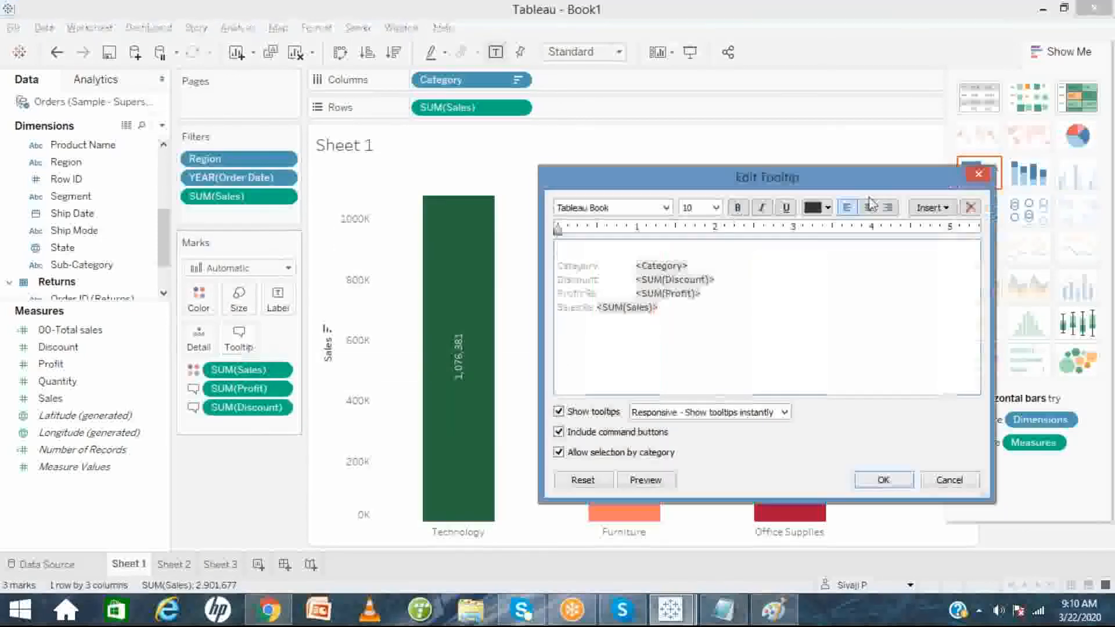
{"action": "left_click", "coordinate": [953, 209]}
{"action": "mouse_move", "coordinate": [953, 227]}
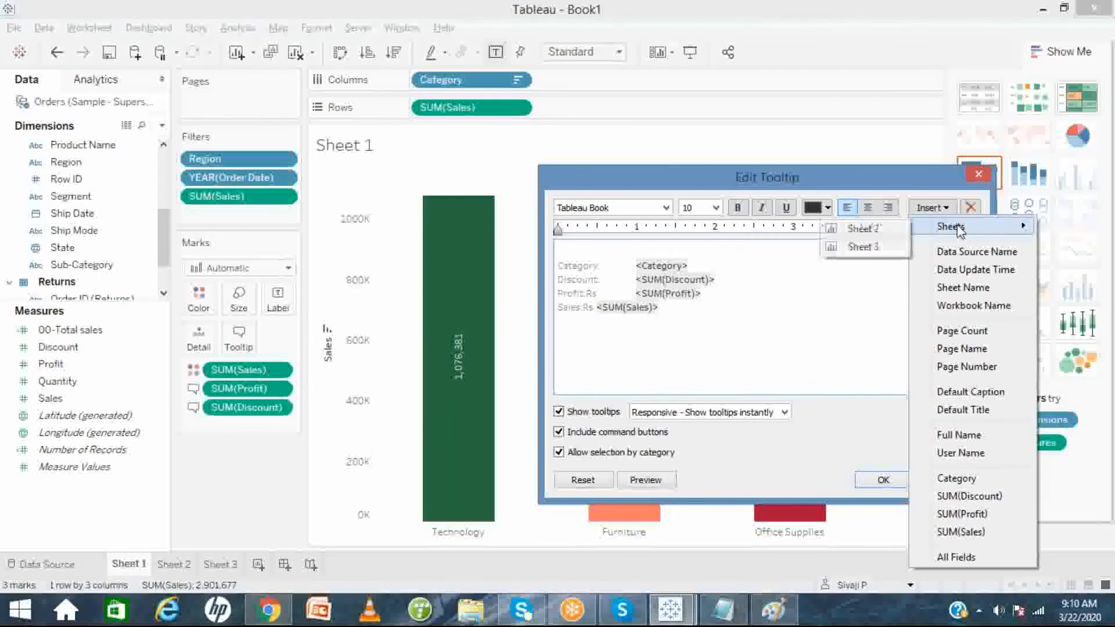
{"action": "left_click", "coordinate": [888, 246]}
{"action": "key", "text": "BackSpace"}
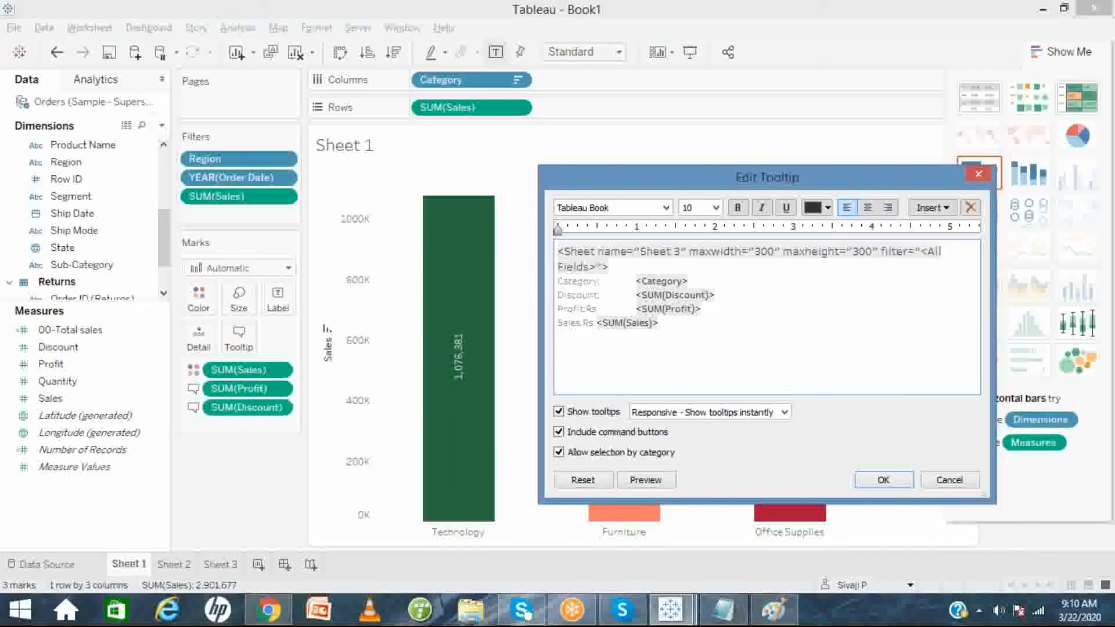
{"action": "left_click", "coordinate": [880, 481]}
{"action": "mouse_move", "coordinate": [453, 267]}
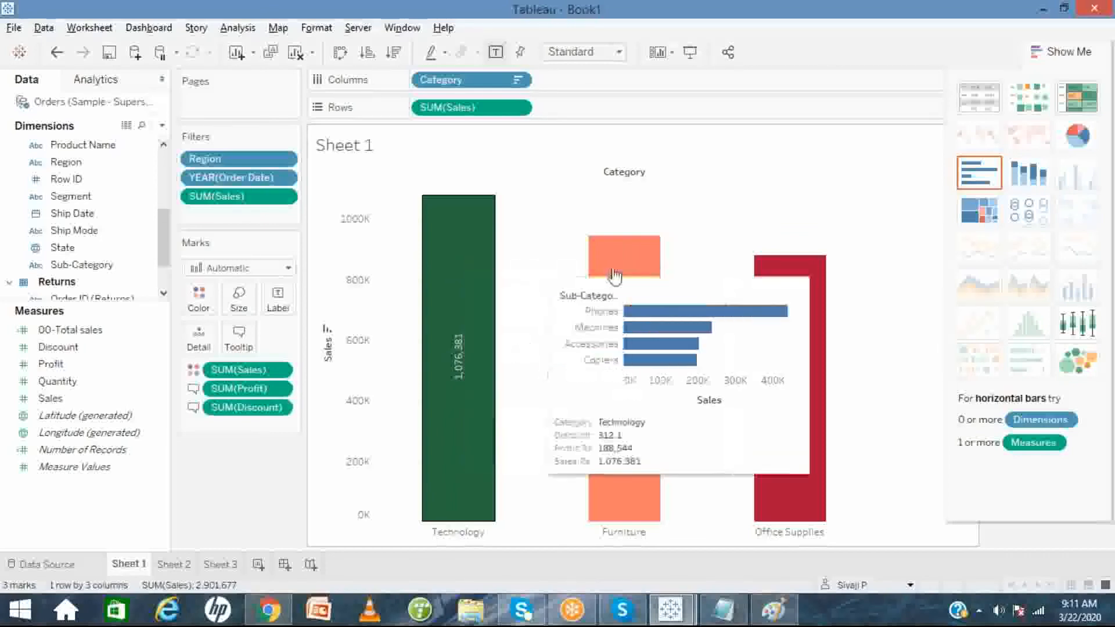
{"action": "mouse_move", "coordinate": [615, 275]}
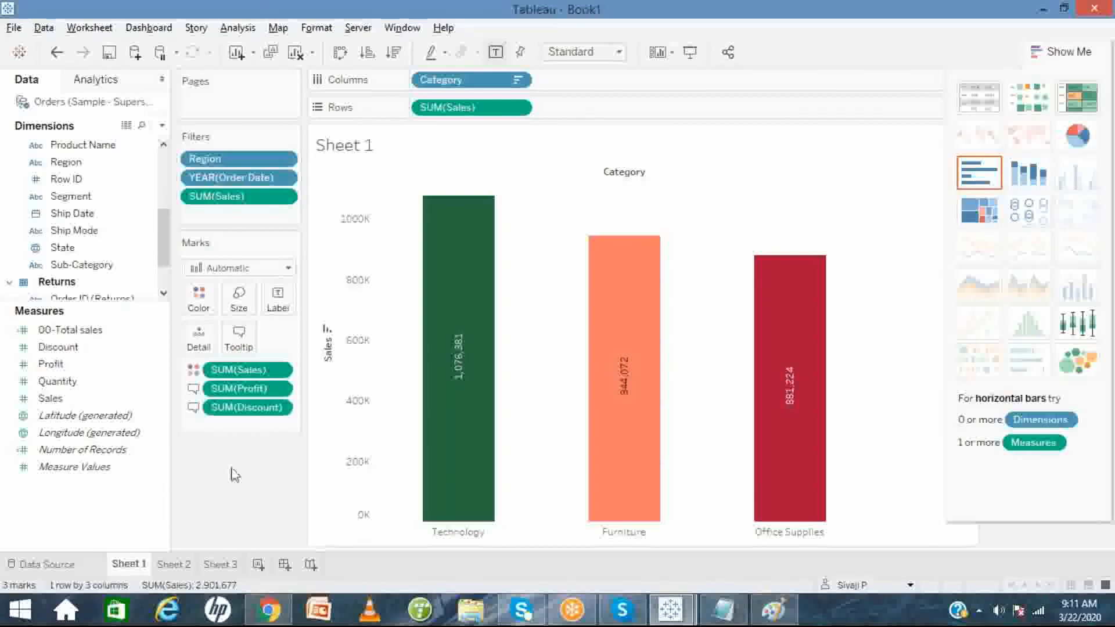
- Turn Sheet 3 into a scatter plot of Profit against Sales by replacing Sub-Category with Profit and adding State to Detail
{"action": "left_click", "coordinate": [172, 562]}
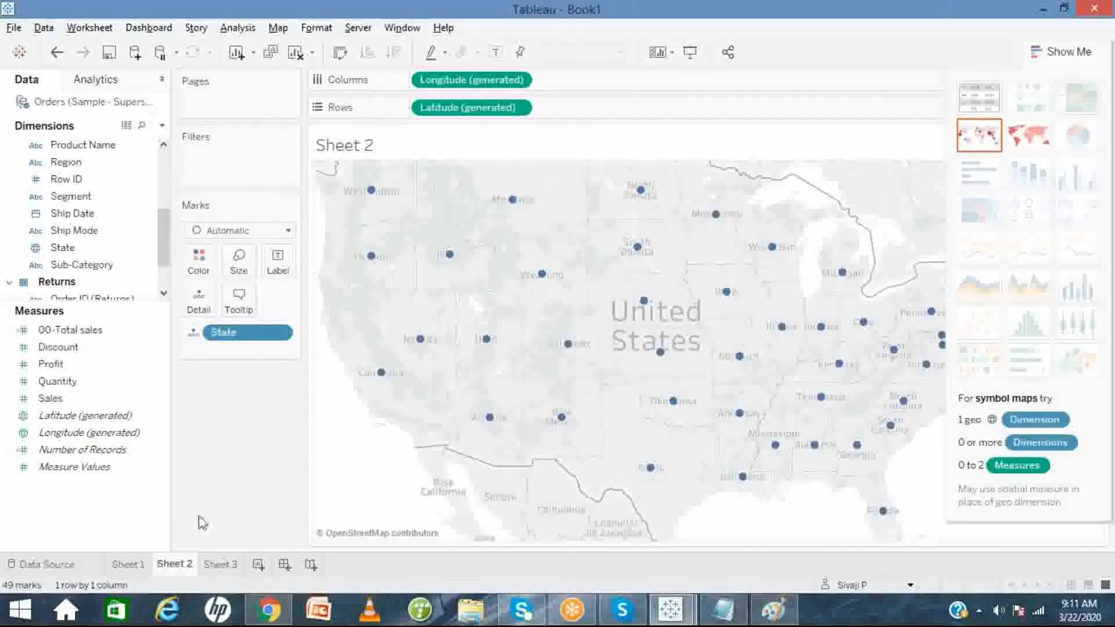
{"action": "left_click", "coordinate": [221, 564]}
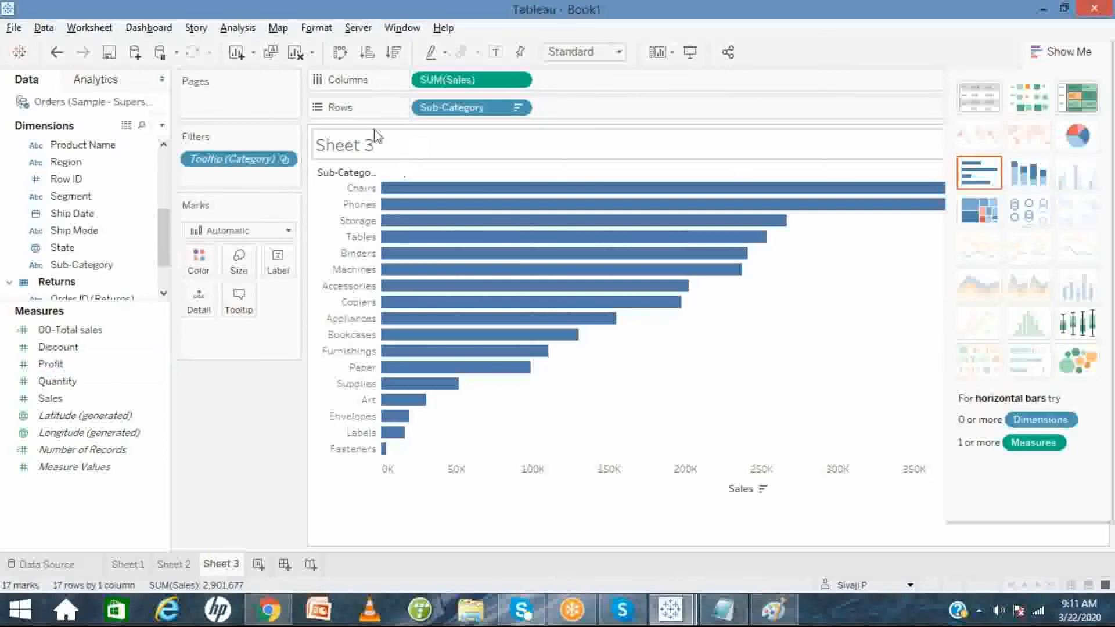
{"action": "left_click_drag", "start_coordinate": [254, 167], "coordinate": [83, 373]}
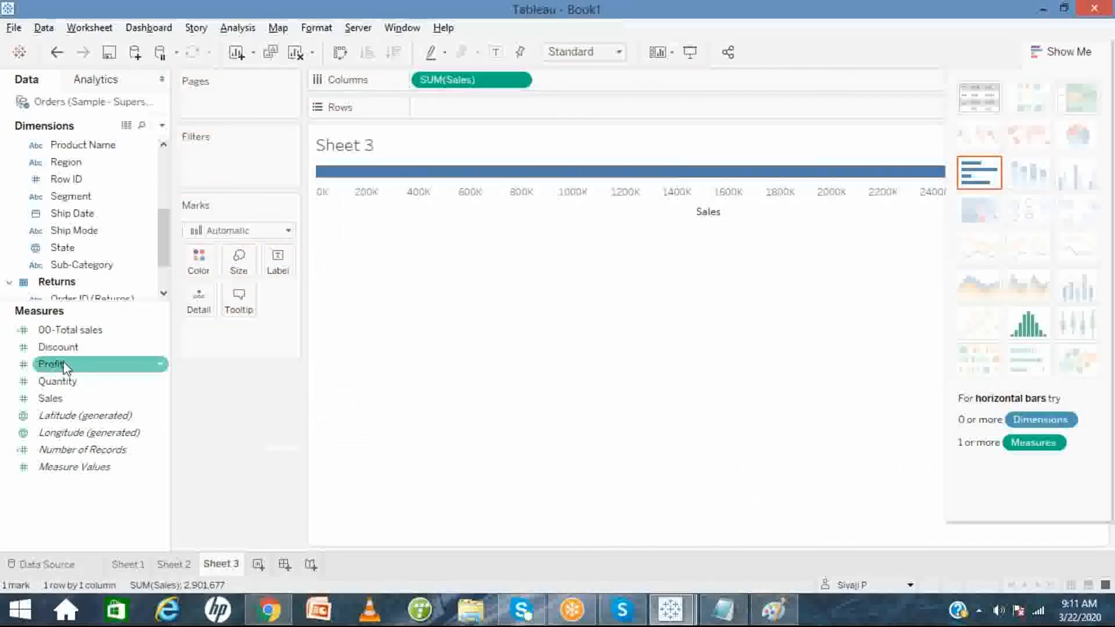
{"action": "double_click", "coordinate": [67, 364]}
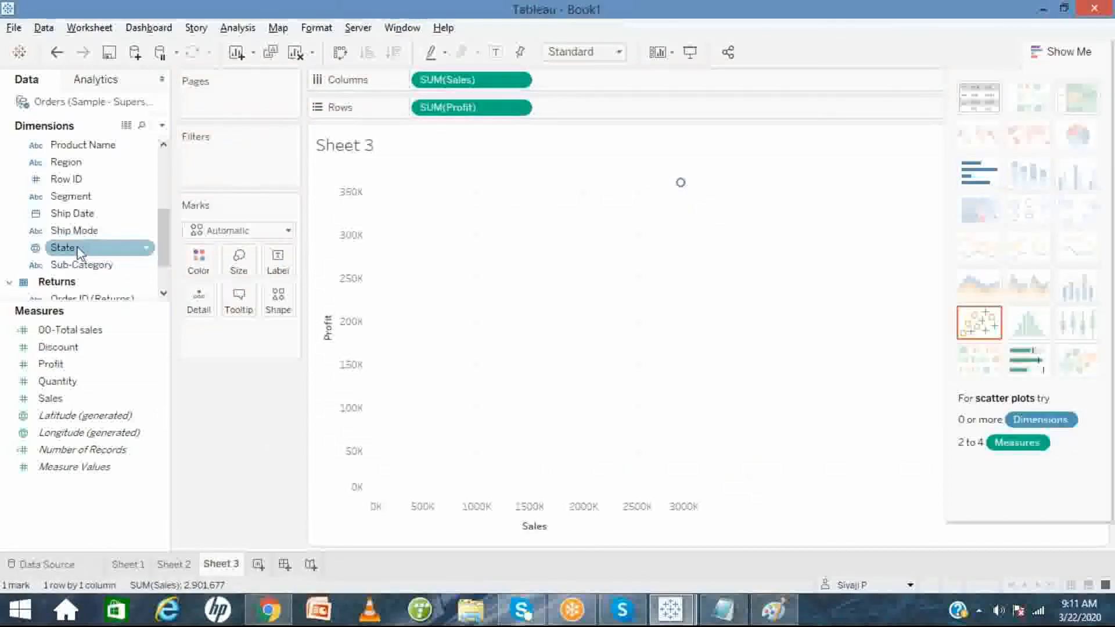
{"action": "left_click_drag", "start_coordinate": [79, 251], "coordinate": [196, 307]}
{"action": "mouse_move", "coordinate": [469, 306]}
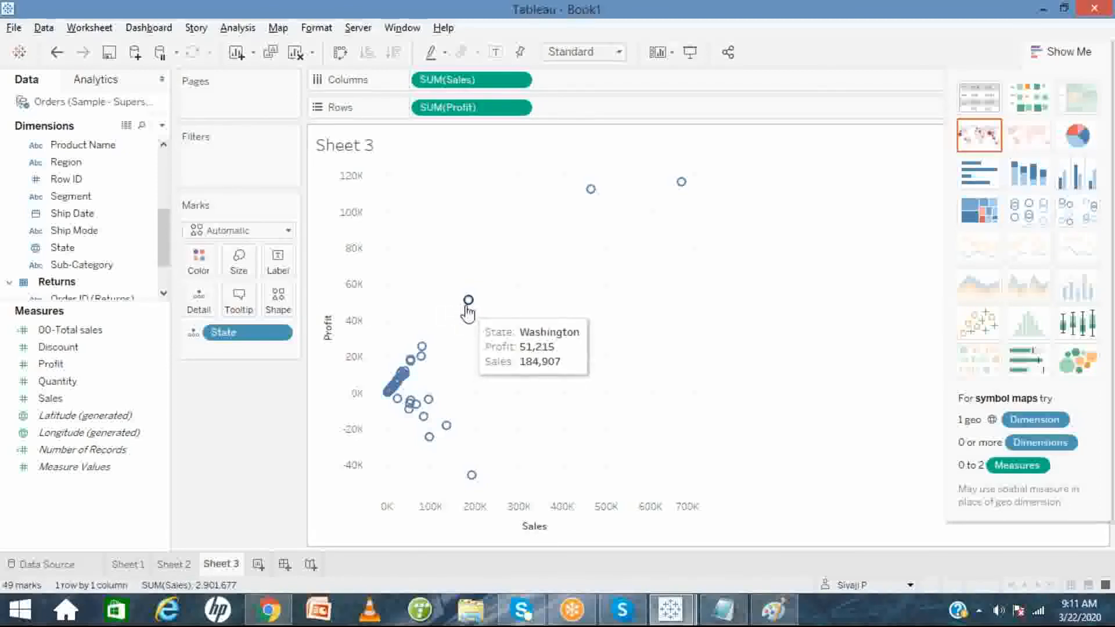
- Set the mark type to Shape and try the filled diamond, finishing with the filled star for the scatter plot marks
{"action": "left_click", "coordinate": [288, 231]}
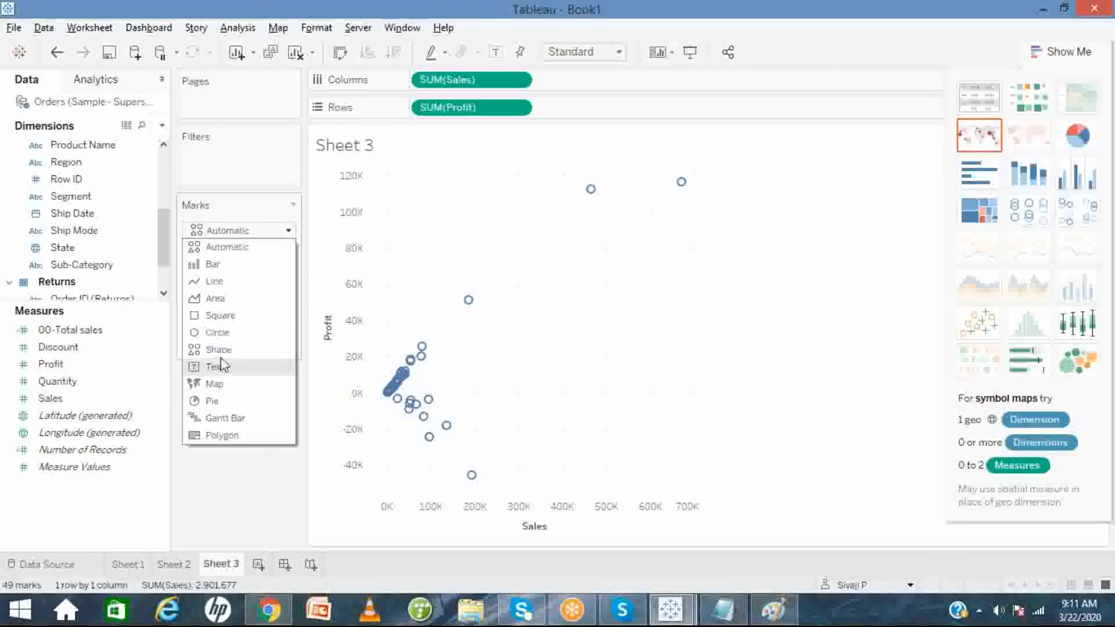
{"action": "left_click", "coordinate": [221, 353]}
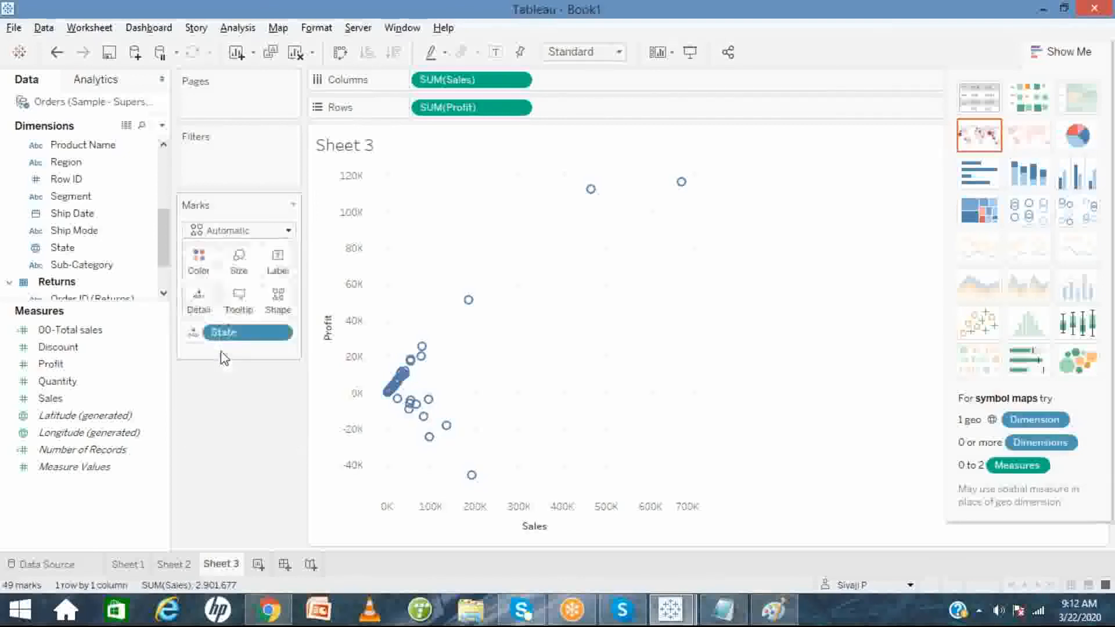
{"action": "left_click", "coordinate": [279, 303]}
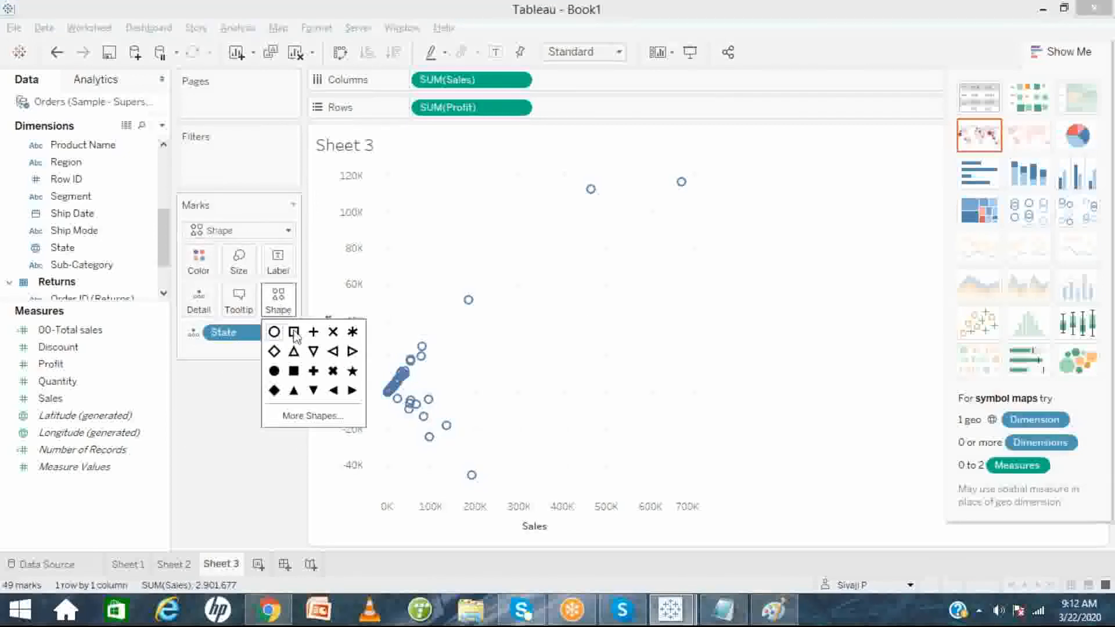
{"action": "left_click", "coordinate": [277, 392]}
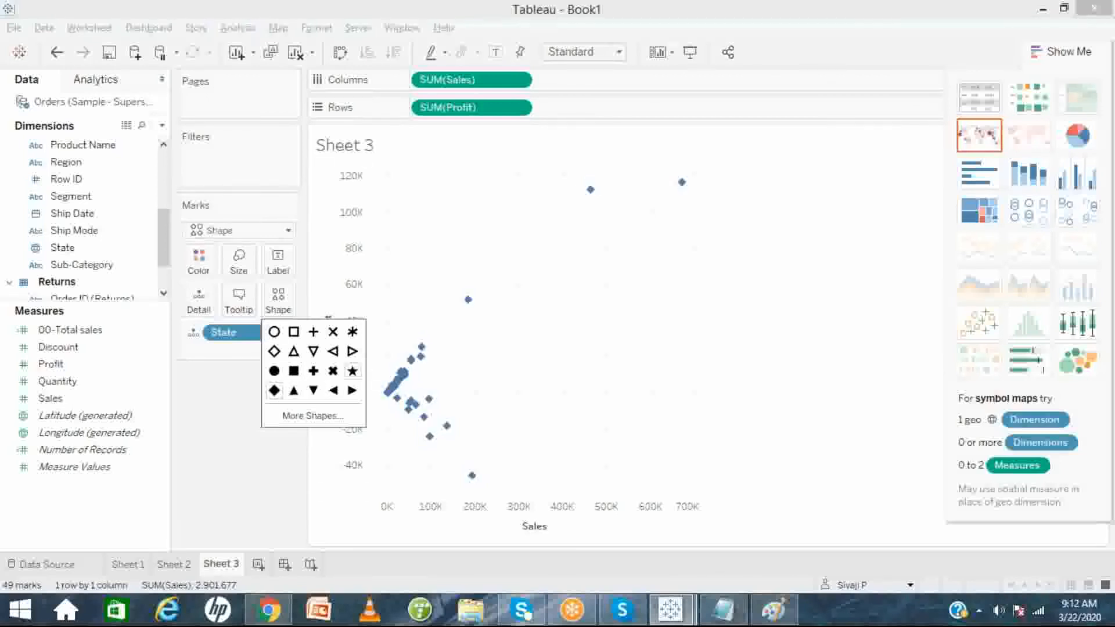
{"action": "left_click", "coordinate": [352, 370]}
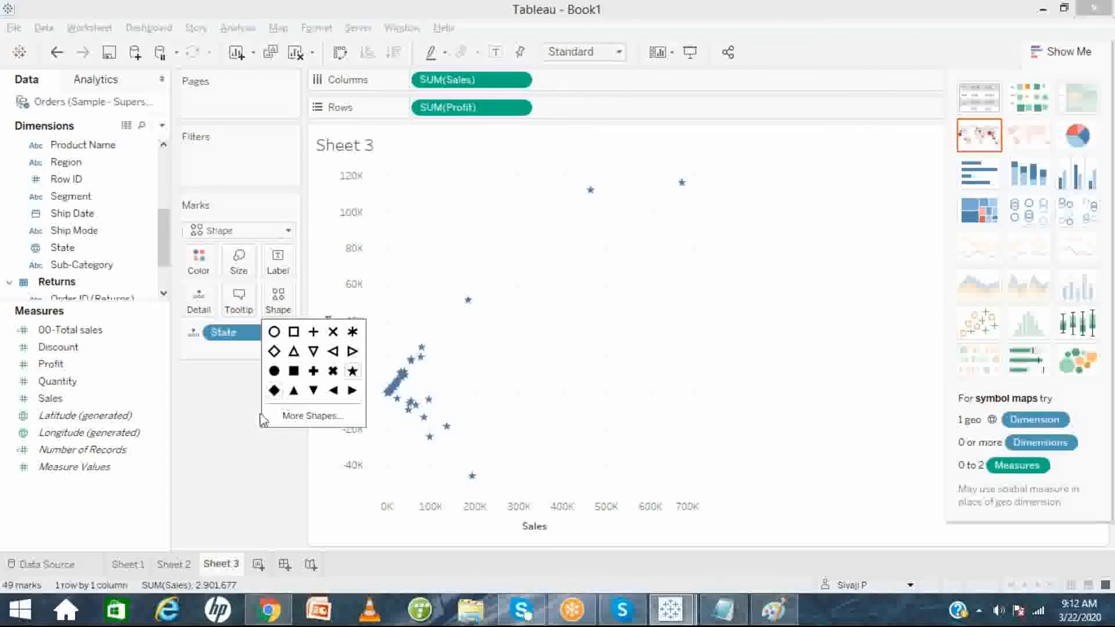
- Enlarge the star marks on the scatter plot to just under the middle of the size range
{"action": "left_click", "coordinate": [239, 262]}
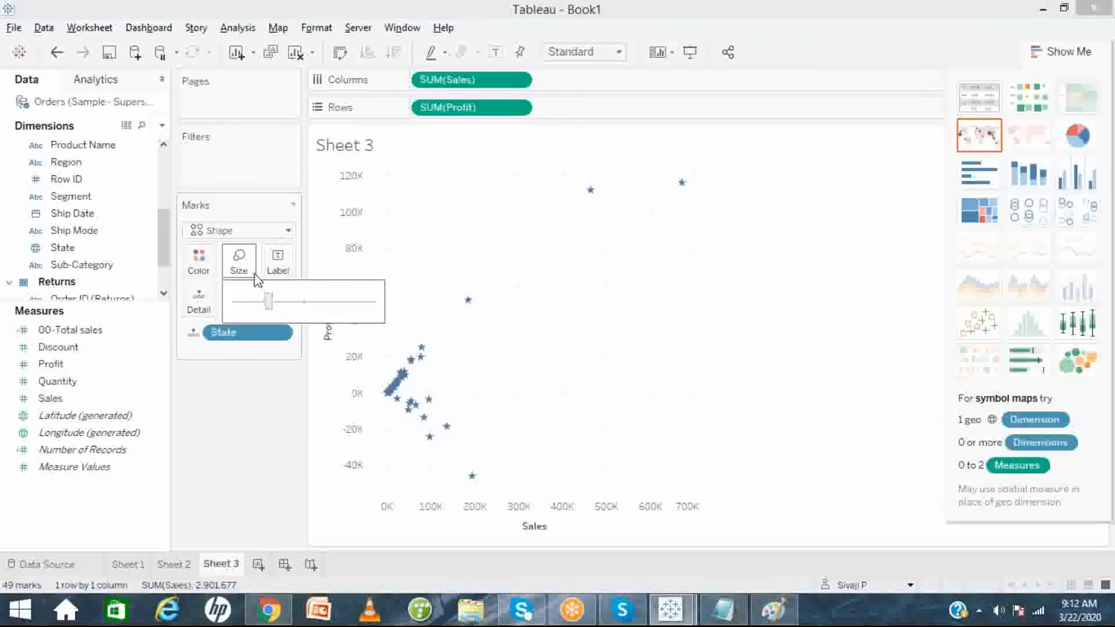
{"action": "left_click_drag", "start_coordinate": [290, 303], "coordinate": [330, 308]}
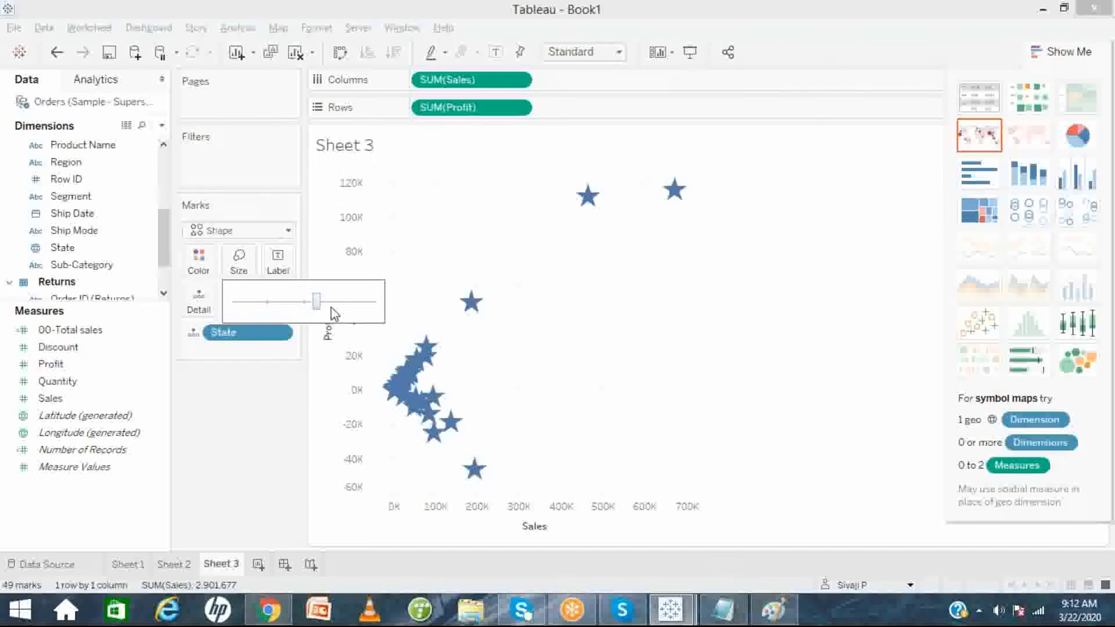
{"action": "left_click_drag", "start_coordinate": [314, 306], "coordinate": [296, 307]}
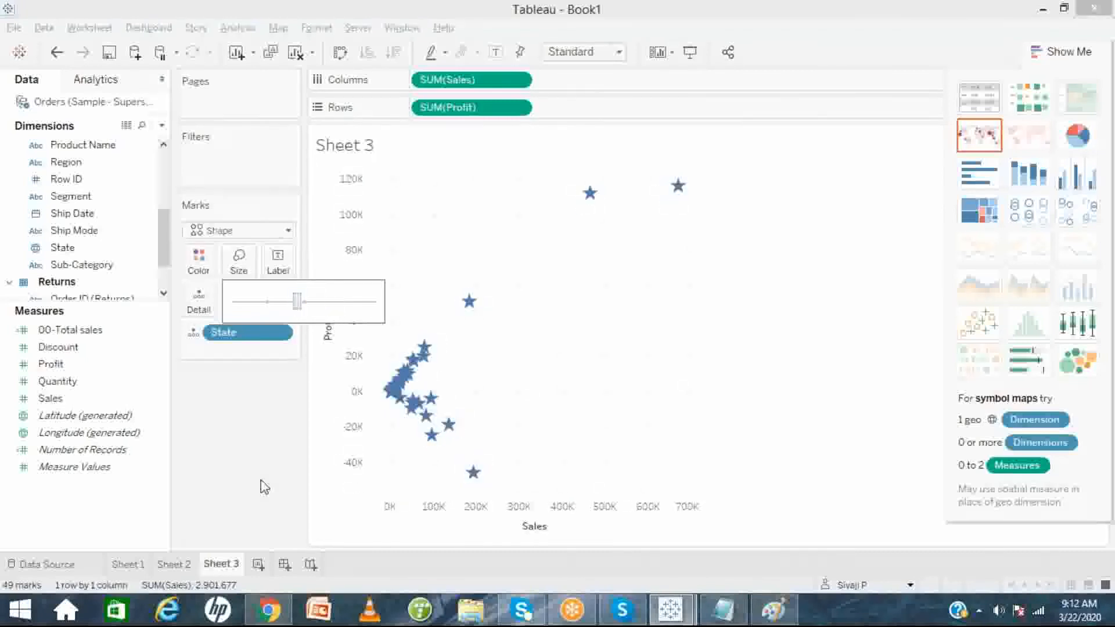
- Assign the light bulb shape from the Bug Tracking palette to the scatter plot marks and enlarge them
{"action": "left_click", "coordinate": [275, 311]}
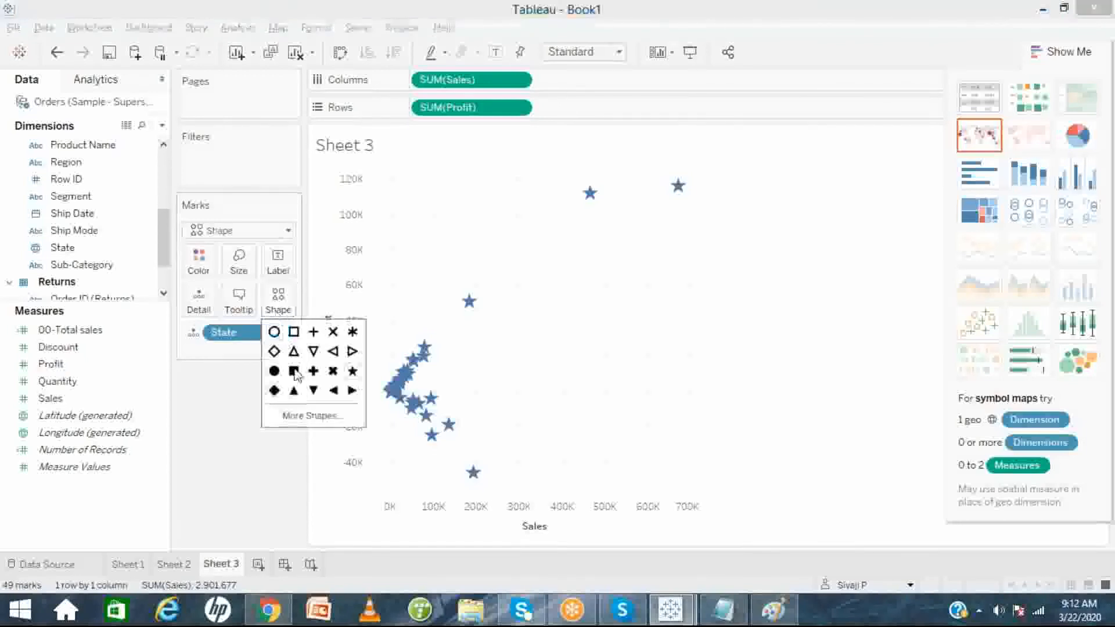
{"action": "left_click", "coordinate": [309, 416]}
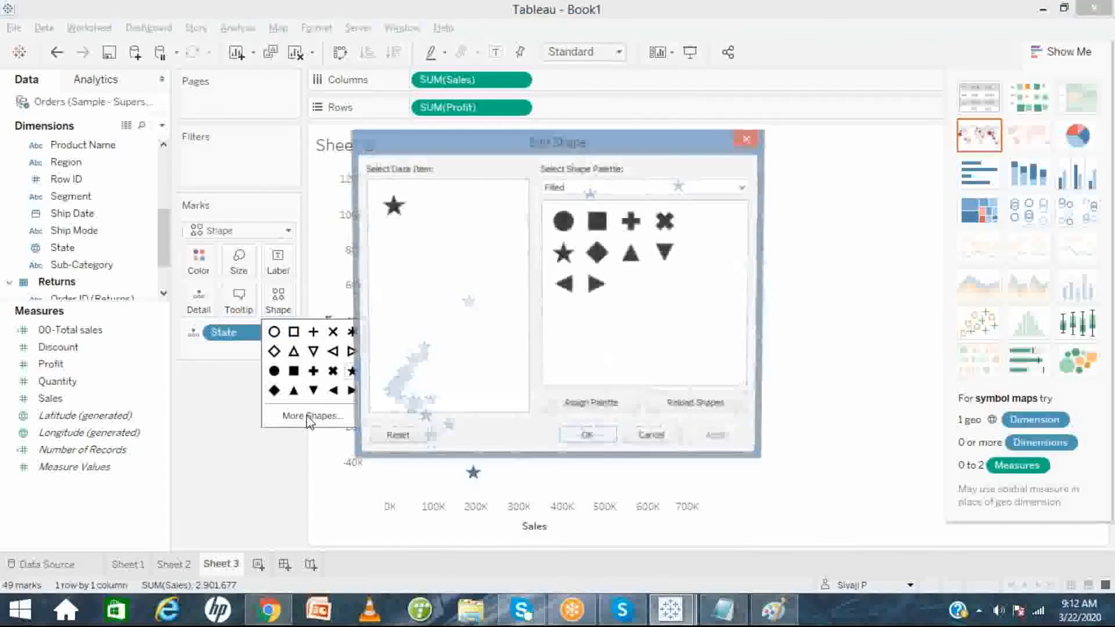
{"action": "left_click", "coordinate": [744, 188]}
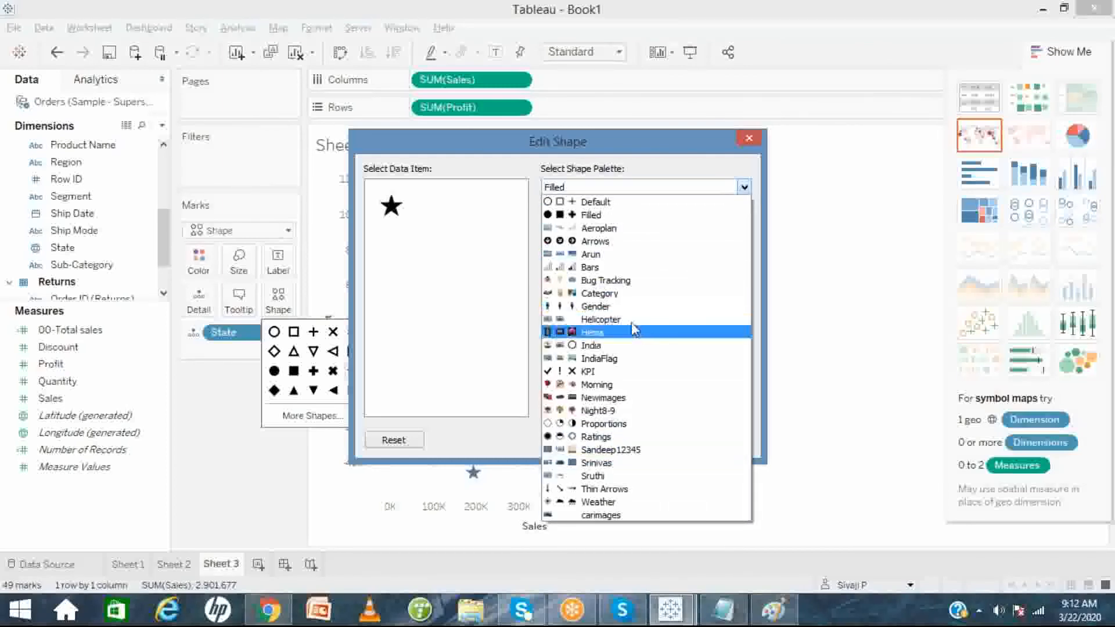
{"action": "left_click", "coordinate": [606, 280]}
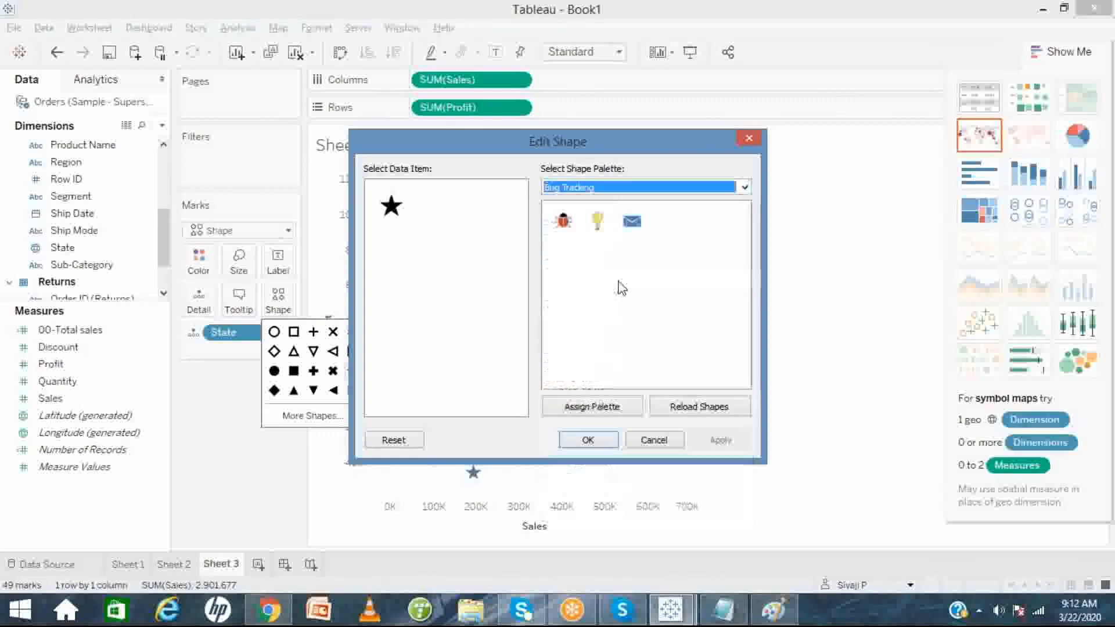
{"action": "left_click", "coordinate": [599, 224]}
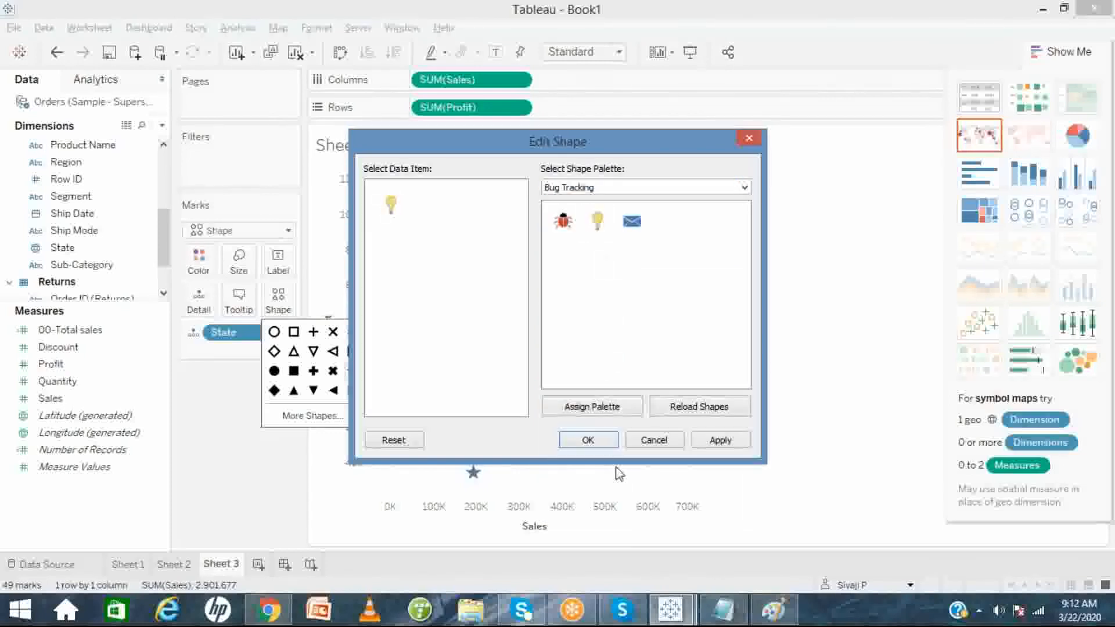
{"action": "left_click", "coordinate": [586, 442]}
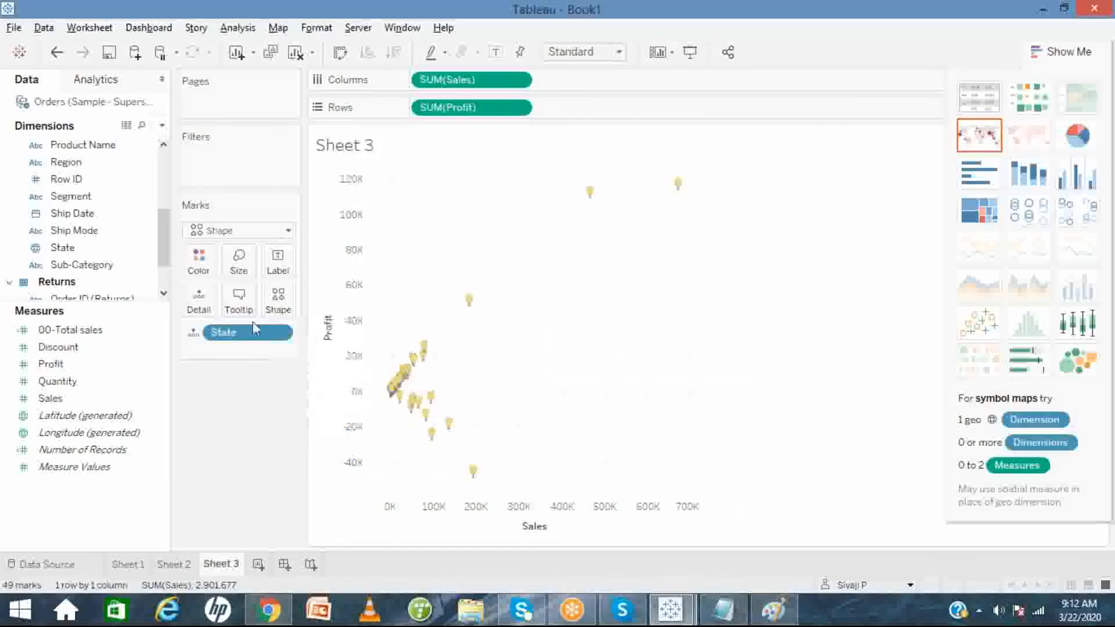
{"action": "left_click", "coordinate": [239, 263]}
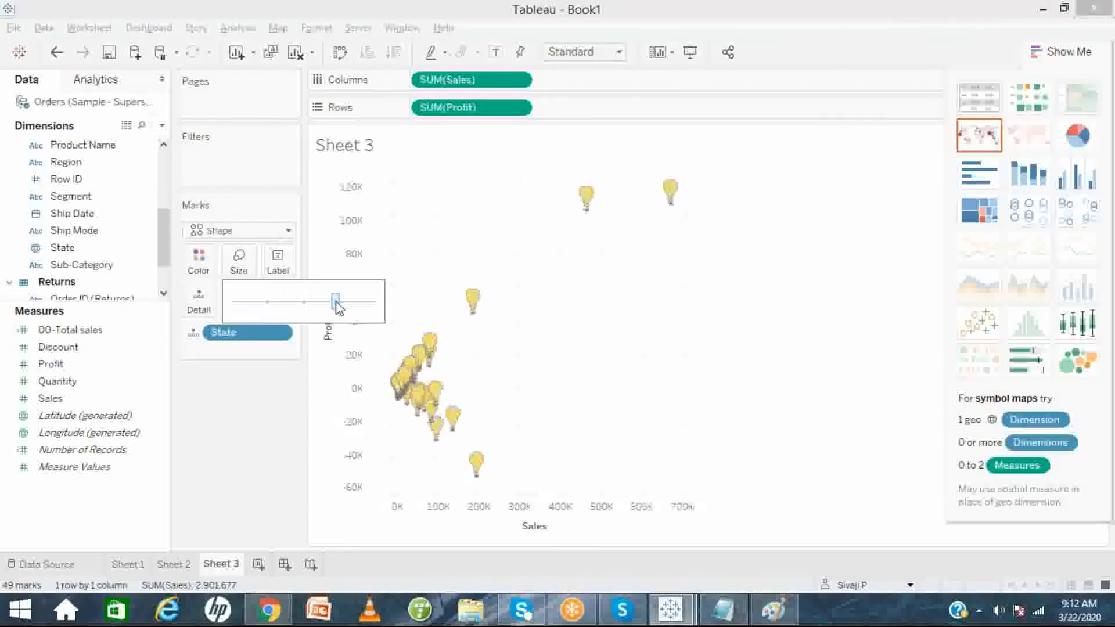
{"action": "left_click", "coordinate": [245, 434]}
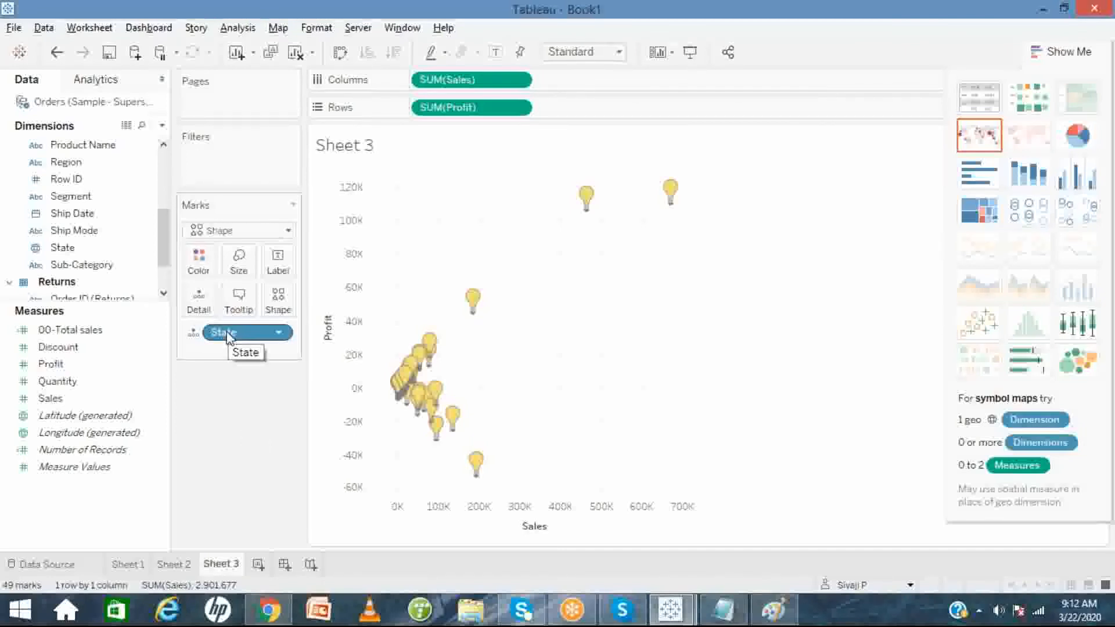
- Replace State with the Category dimension as the Detail of the scatter plot on Sheet 3
{"action": "left_click_drag", "start_coordinate": [228, 335], "coordinate": [175, 251]}
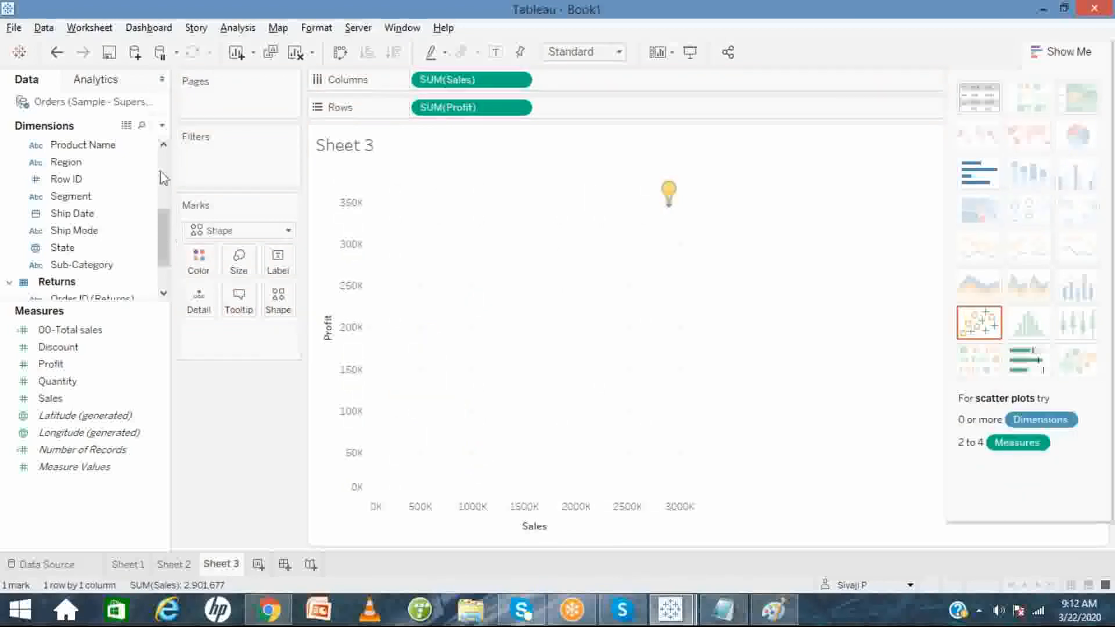
{"action": "scroll", "coordinate": [164, 166], "scroll_direction": "up", "scroll_amount": 3}
{"action": "left_click", "coordinate": [81, 164]}
{"action": "left_click_drag", "start_coordinate": [79, 168], "coordinate": [199, 299]}
{"action": "mouse_move", "coordinate": [613, 282]}
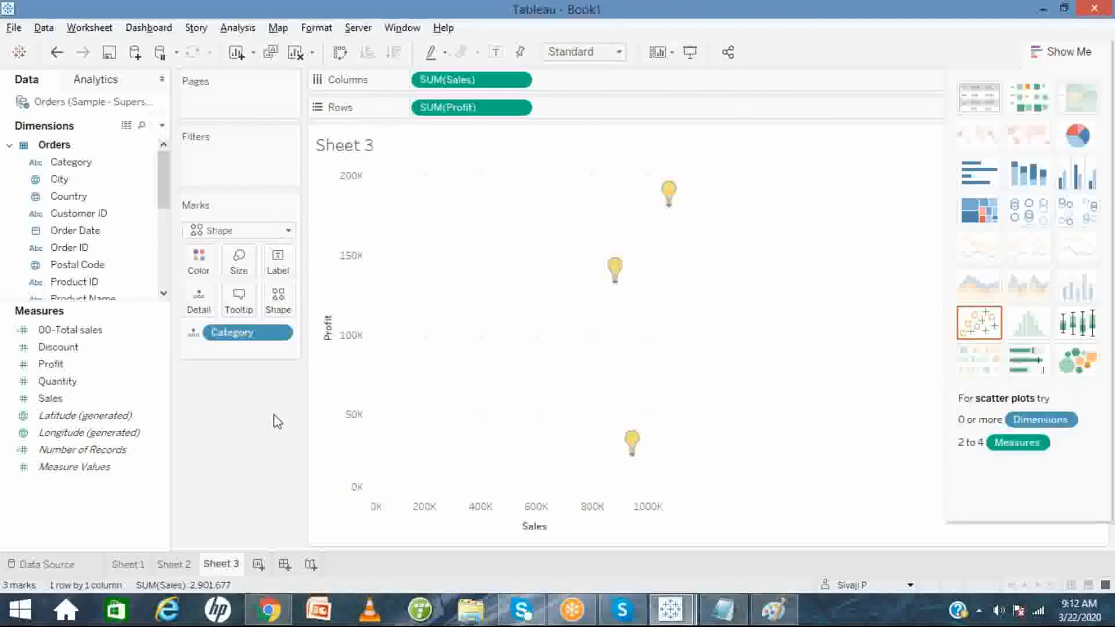
- Switch to Chrome, open google.com and search for "flowers images"
{"action": "mouse_move", "coordinate": [270, 615]}
{"action": "right_click", "coordinate": [270, 615]}
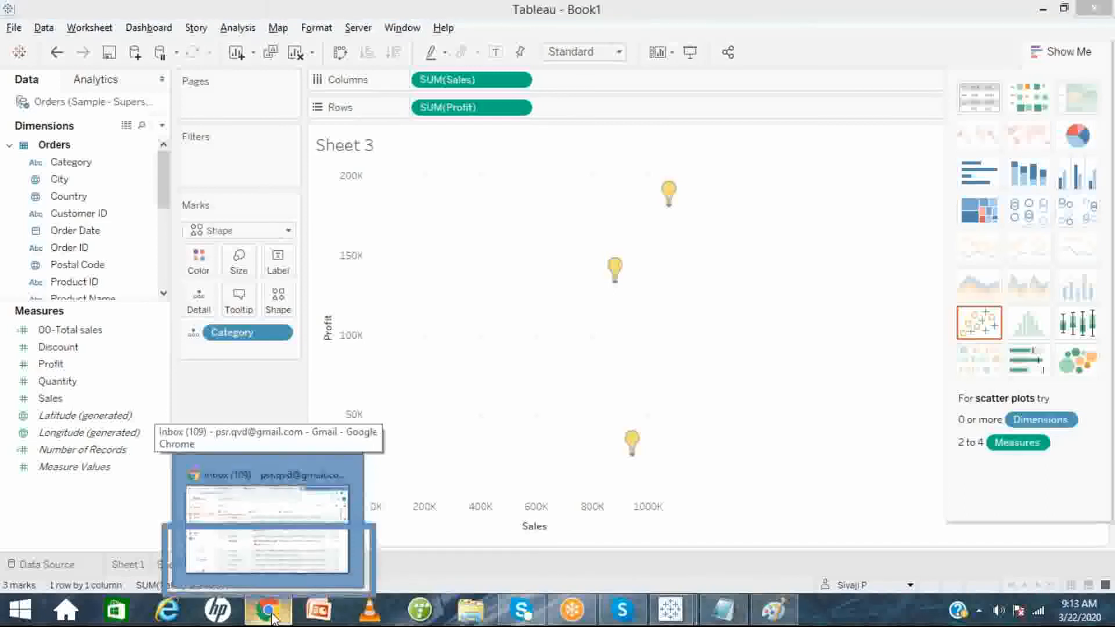
{"action": "left_click", "coordinate": [263, 534]}
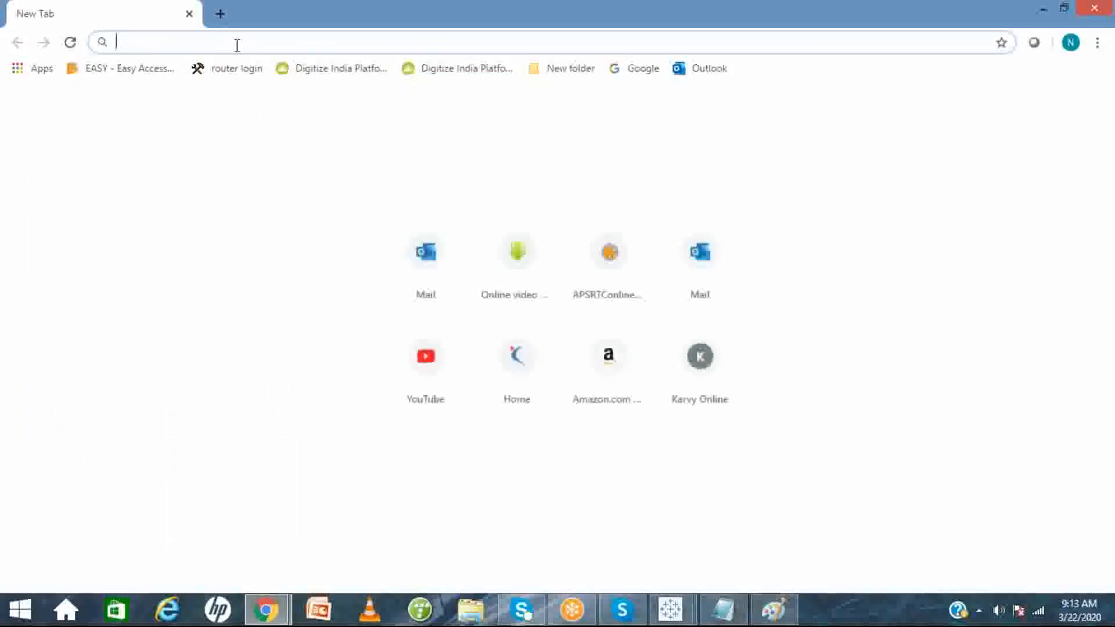
{"action": "type", "text": "google.com"}
{"action": "key", "text": "Return"}
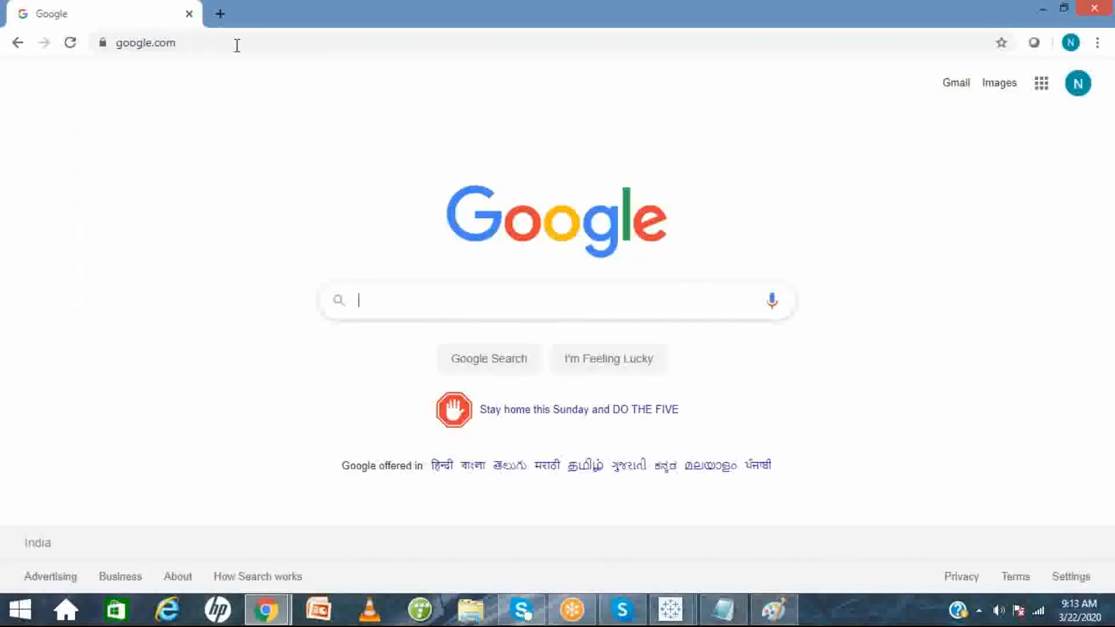
{"action": "type", "text": "flower"}
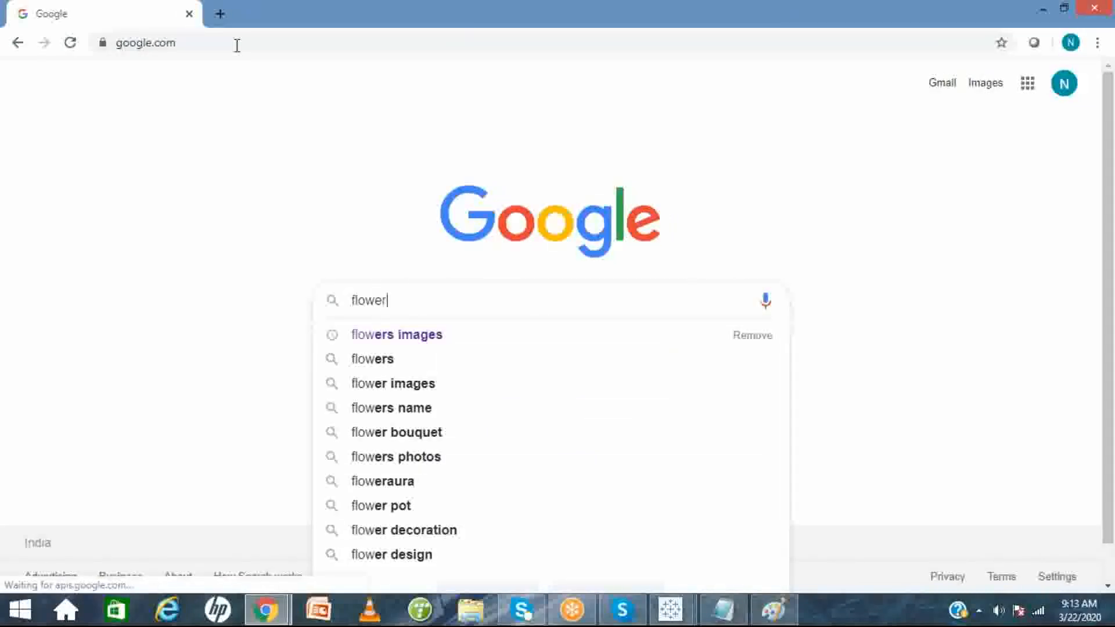
{"action": "type", "text": "s images"}
{"action": "key", "text": "Return"}
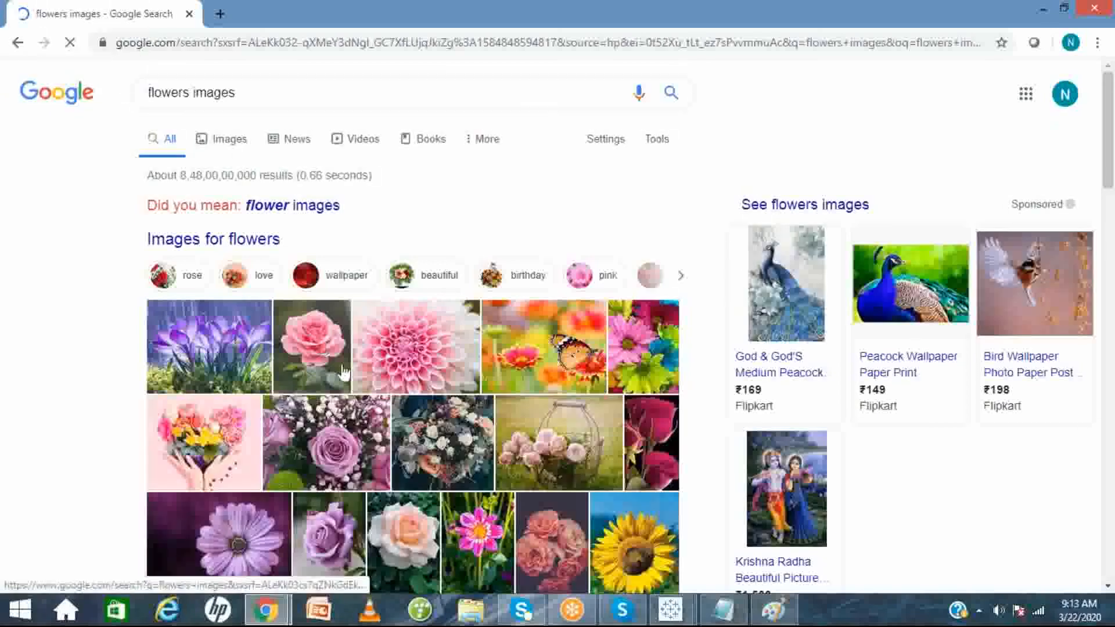
- Save the pink and white dahlia image as a JPEG named download in a new Desktop folder named Morning8
{"action": "left_click", "coordinate": [383, 348]}
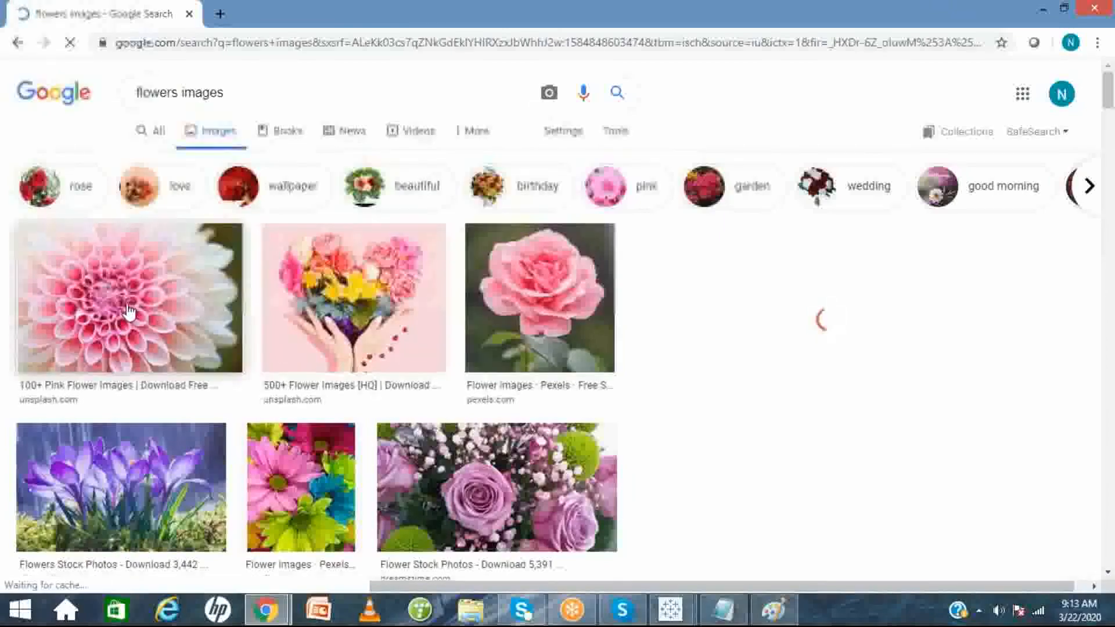
{"action": "right_click", "coordinate": [129, 312]}
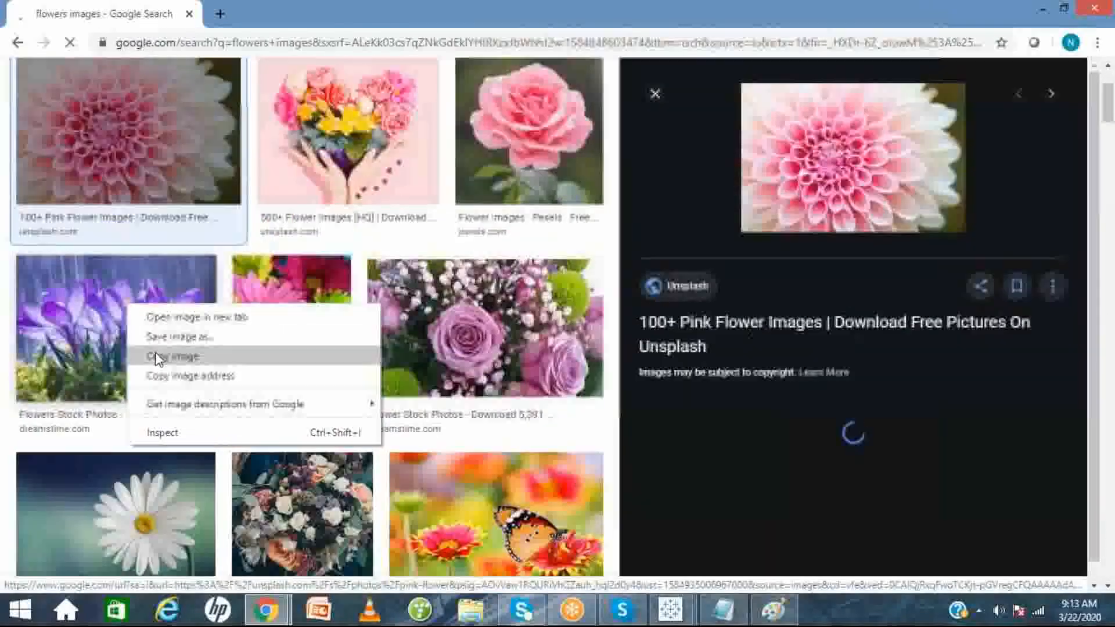
{"action": "left_click", "coordinate": [155, 338]}
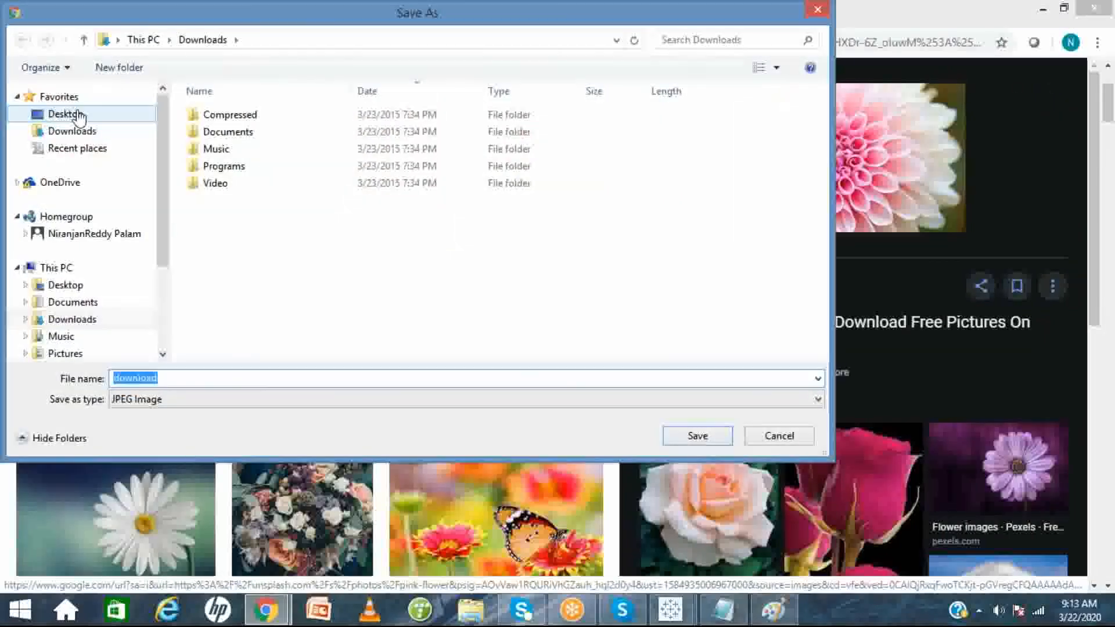
{"action": "left_click", "coordinate": [77, 114]}
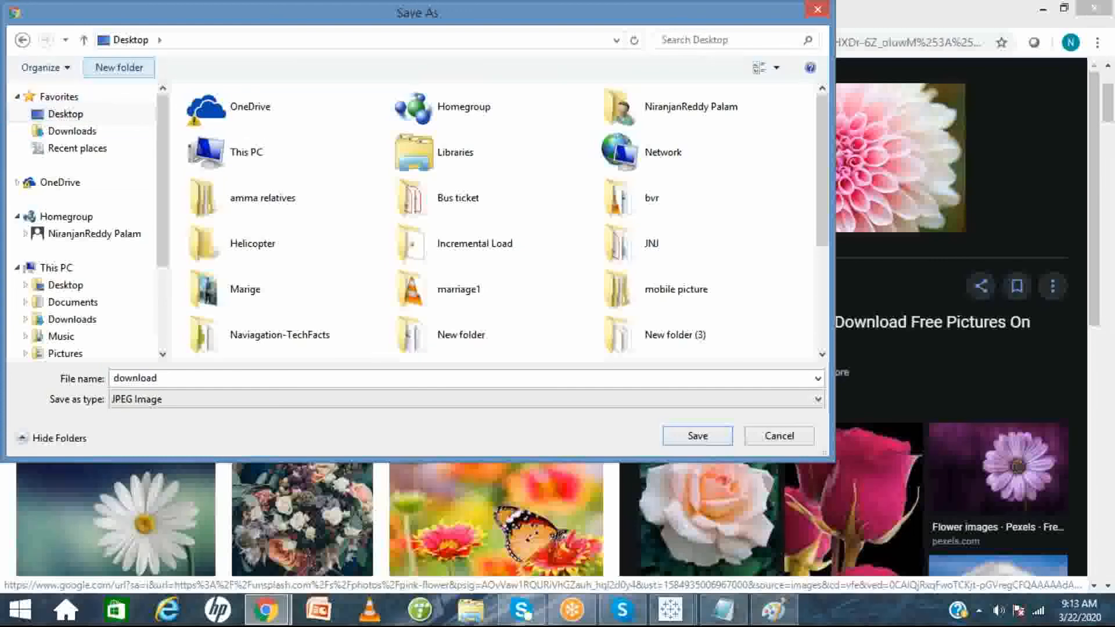
{"action": "type", "text": "Morning8"}
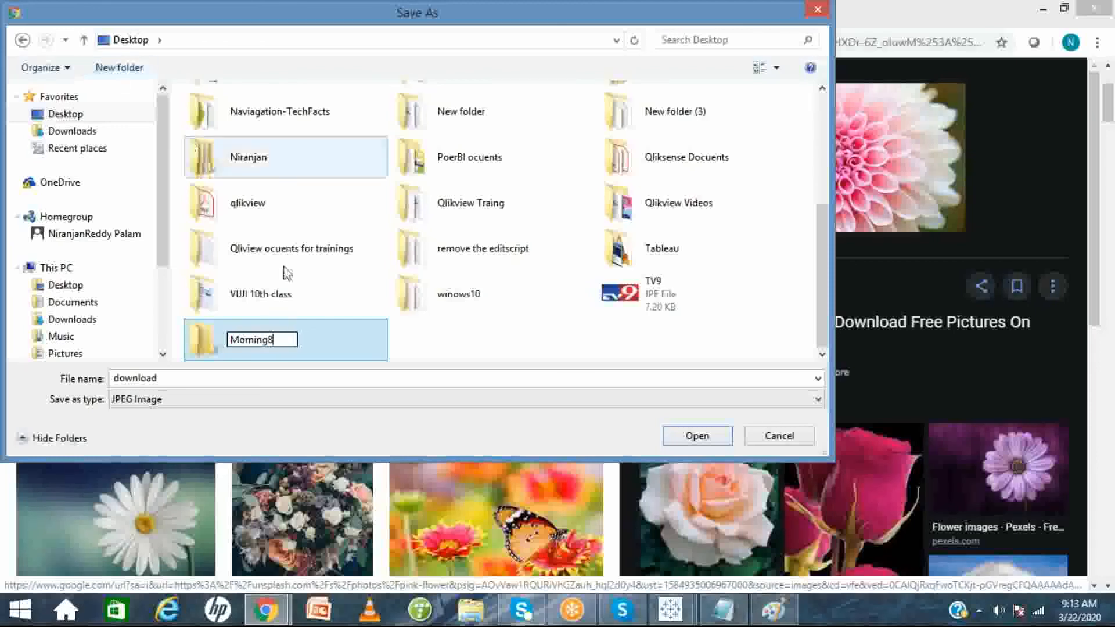
{"action": "double_click", "coordinate": [194, 350]}
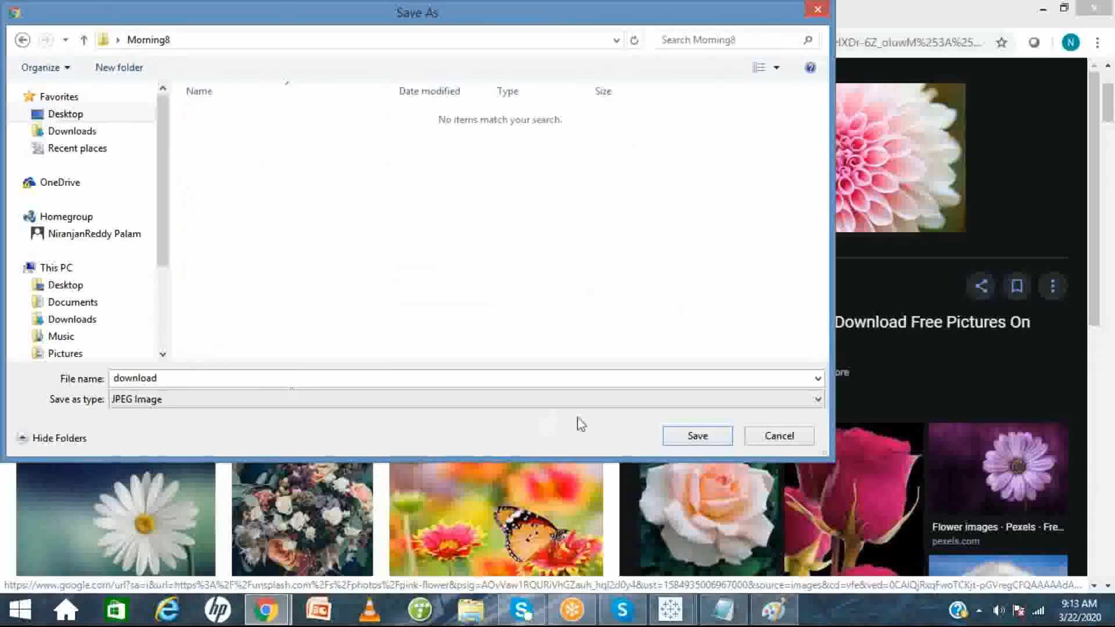
{"action": "left_click", "coordinate": [697, 436]}
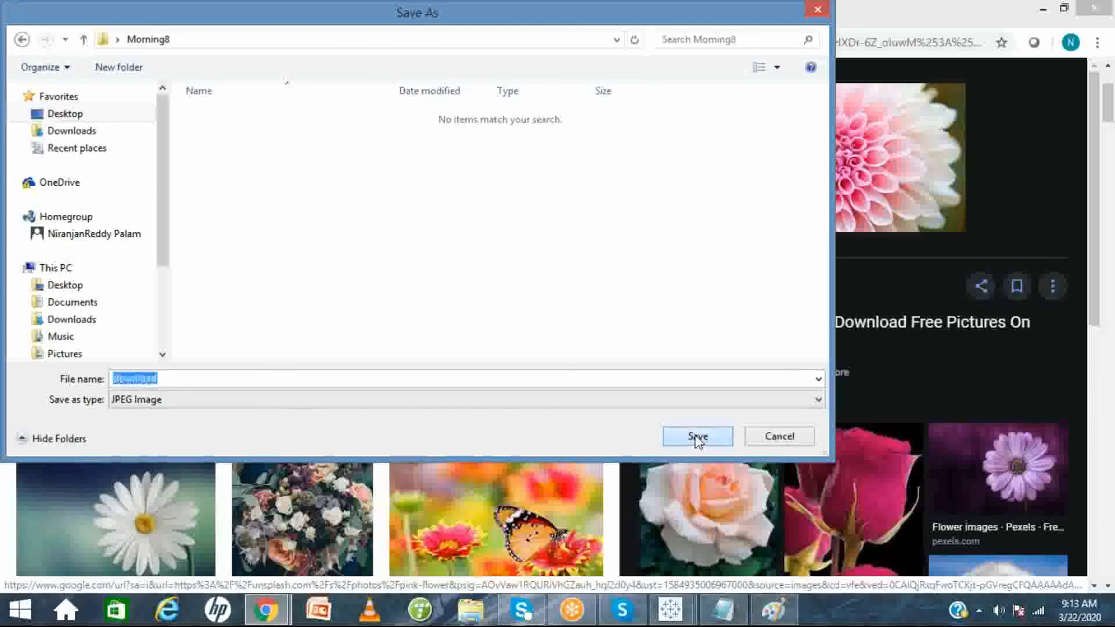
- Save the pink rose image from the results as download (1) in the Morning8 folder
{"action": "right_click", "coordinate": [498, 163]}
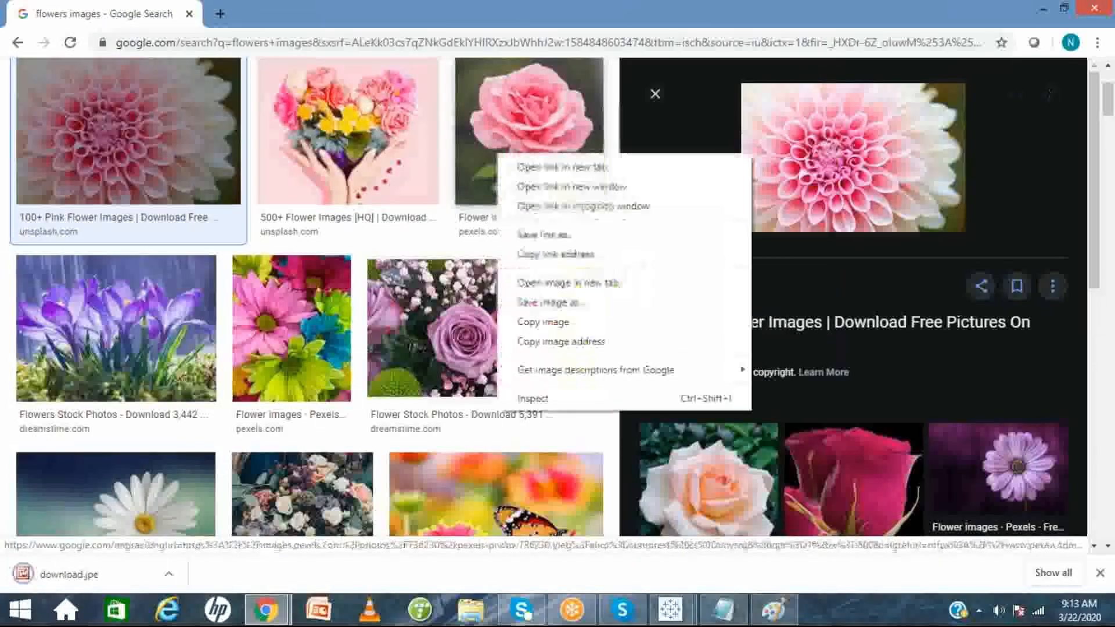
{"action": "left_click", "coordinate": [583, 299]}
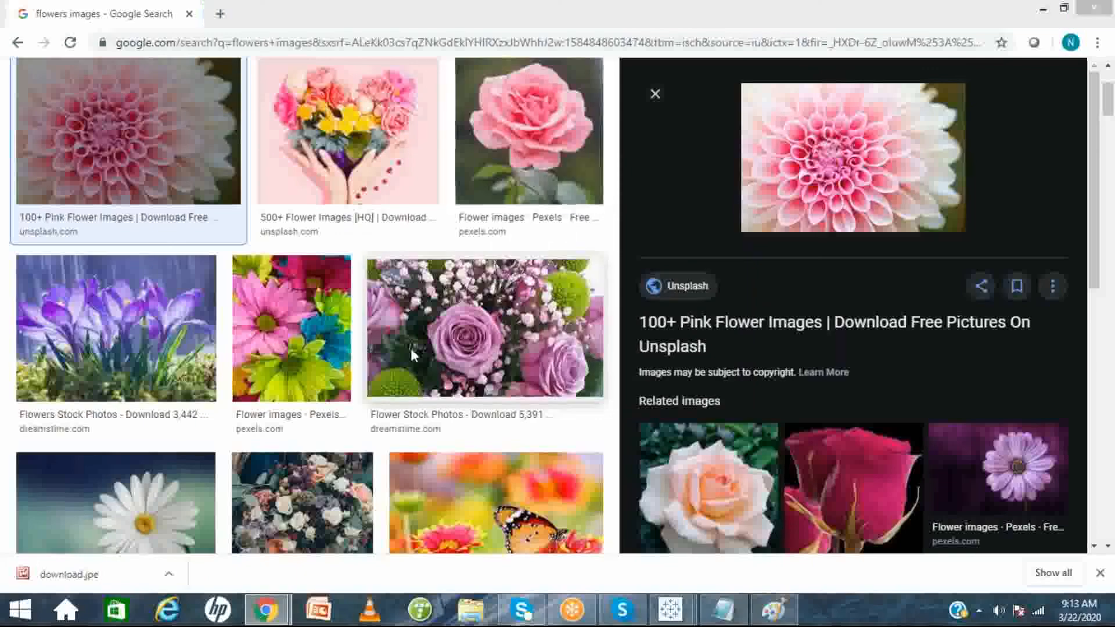
{"action": "left_click", "coordinate": [684, 441]}
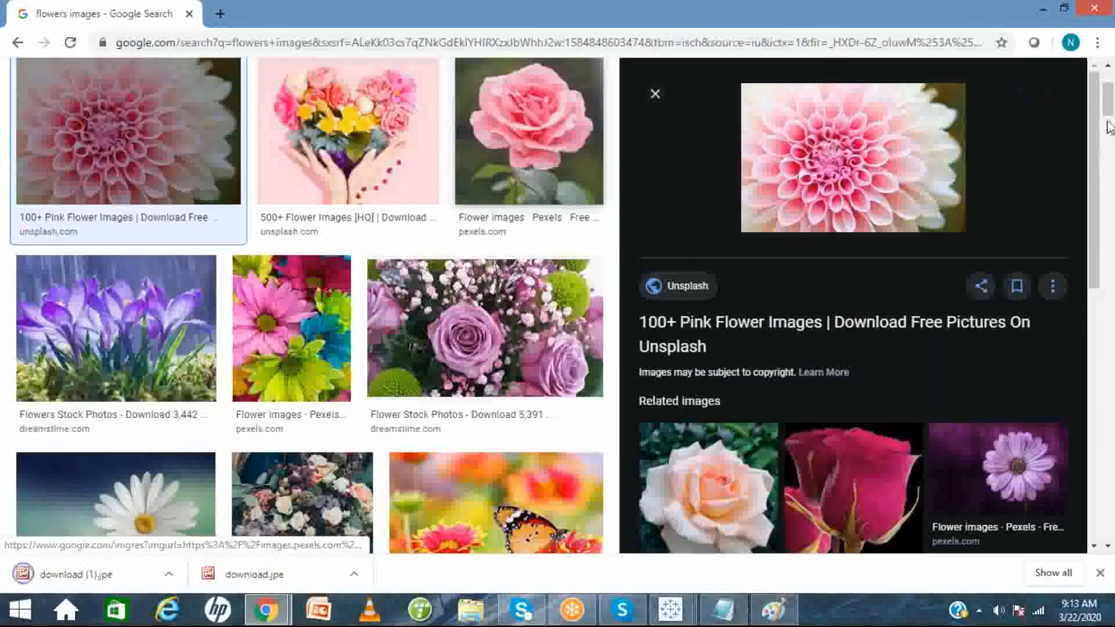
- Save the teddy with roses image from further down the results as download (2) in the Morning8 folder
{"action": "left_click_drag", "start_coordinate": [1109, 122], "coordinate": [1112, 157]}
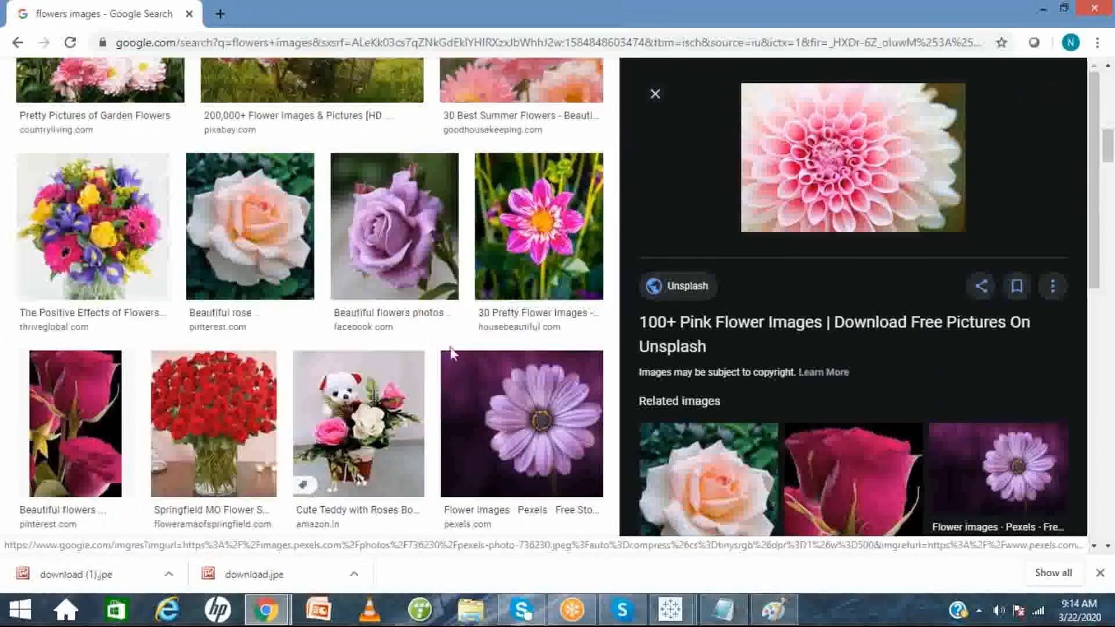
{"action": "right_click", "coordinate": [356, 155]}
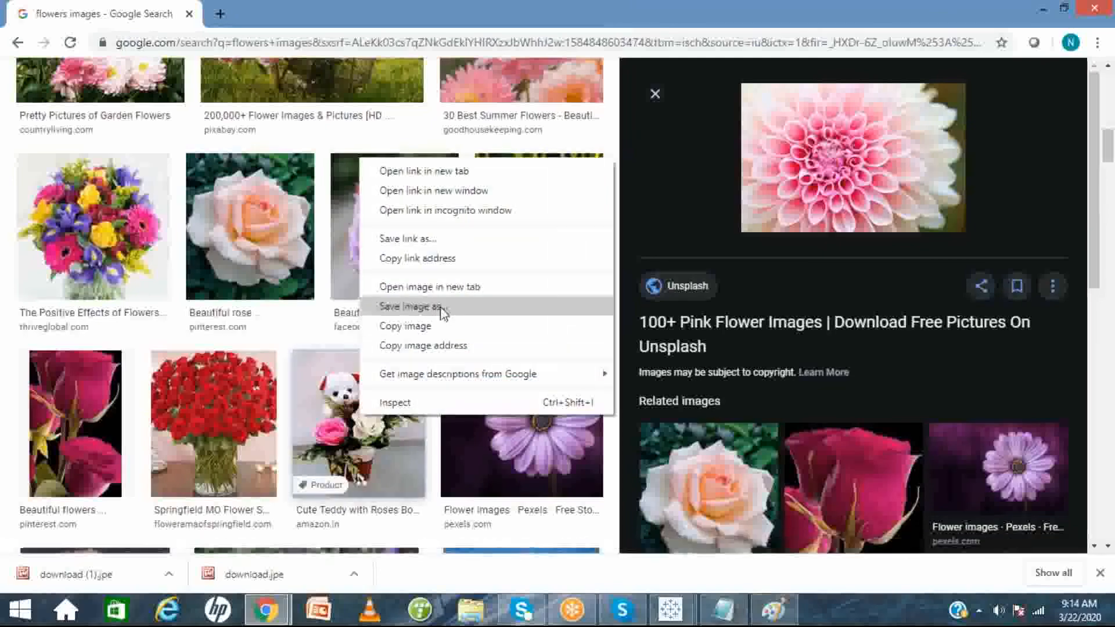
{"action": "left_click", "coordinate": [406, 306]}
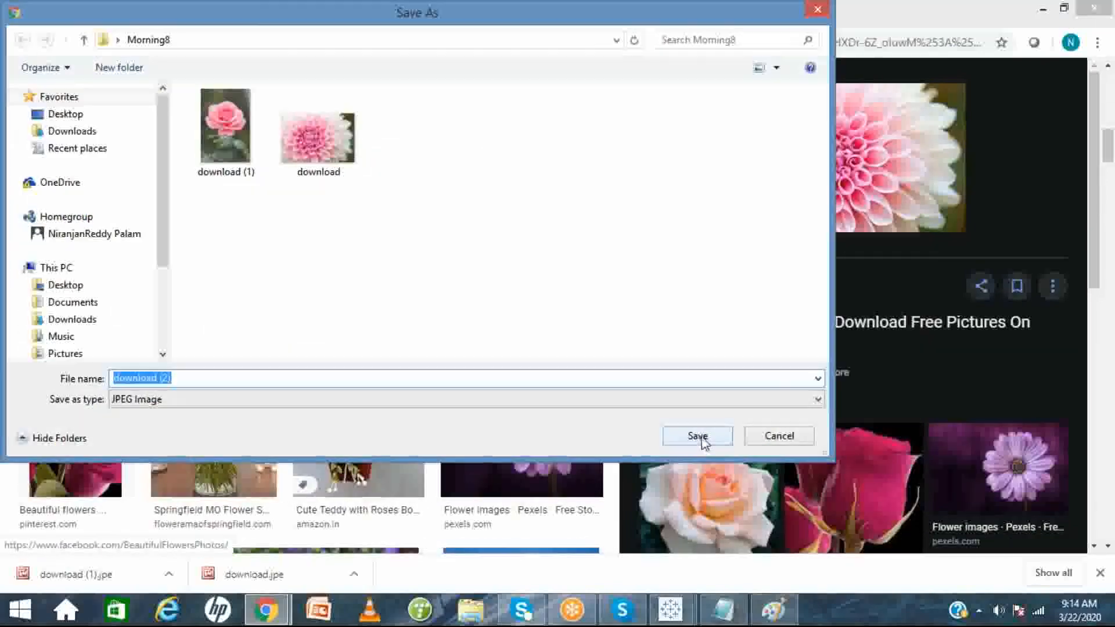
{"action": "left_click", "coordinate": [700, 437]}
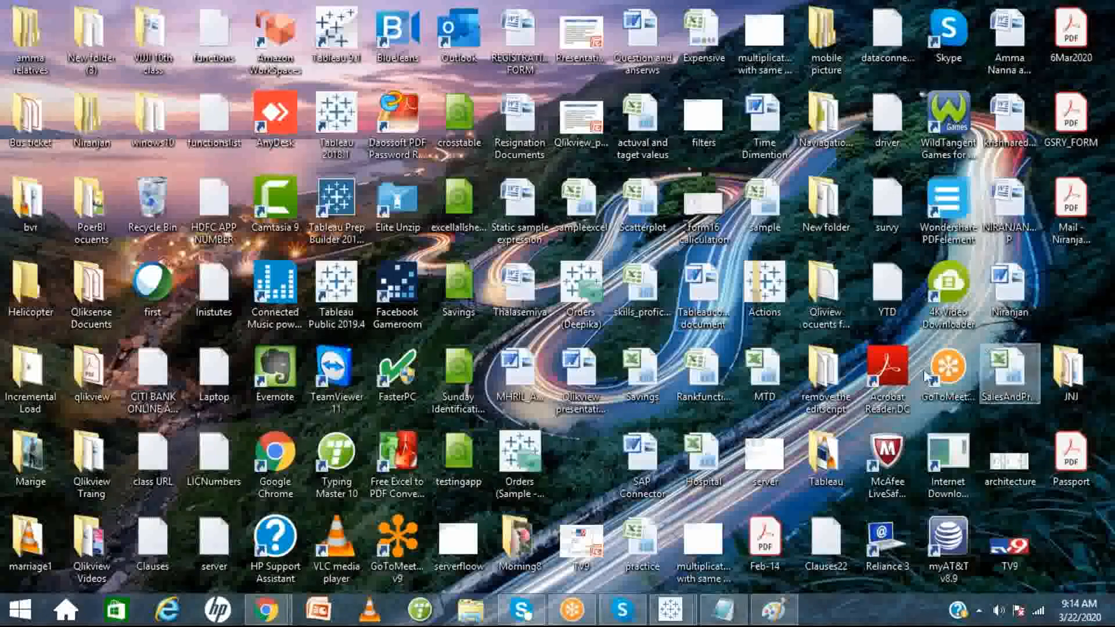
- Return to the Chrome image results and display the Morning8 folder's full path in the save dialog, without saving another image
{"action": "mouse_move", "coordinate": [273, 616]}
{"action": "left_click", "coordinate": [358, 538]}
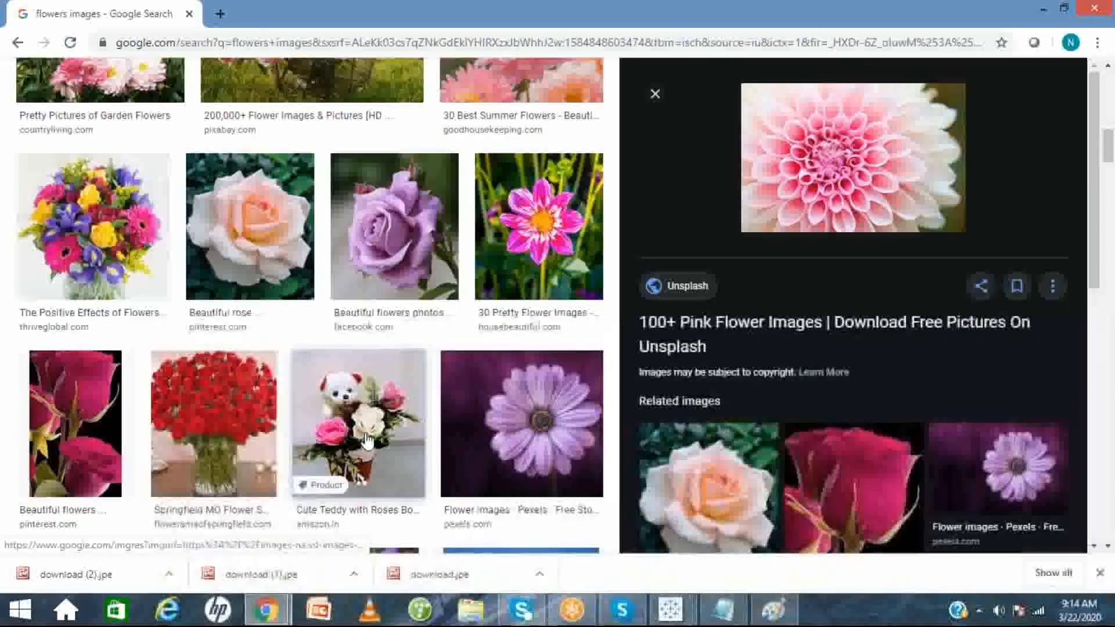
{"action": "right_click", "coordinate": [195, 439]}
{"action": "left_click", "coordinate": [251, 321]}
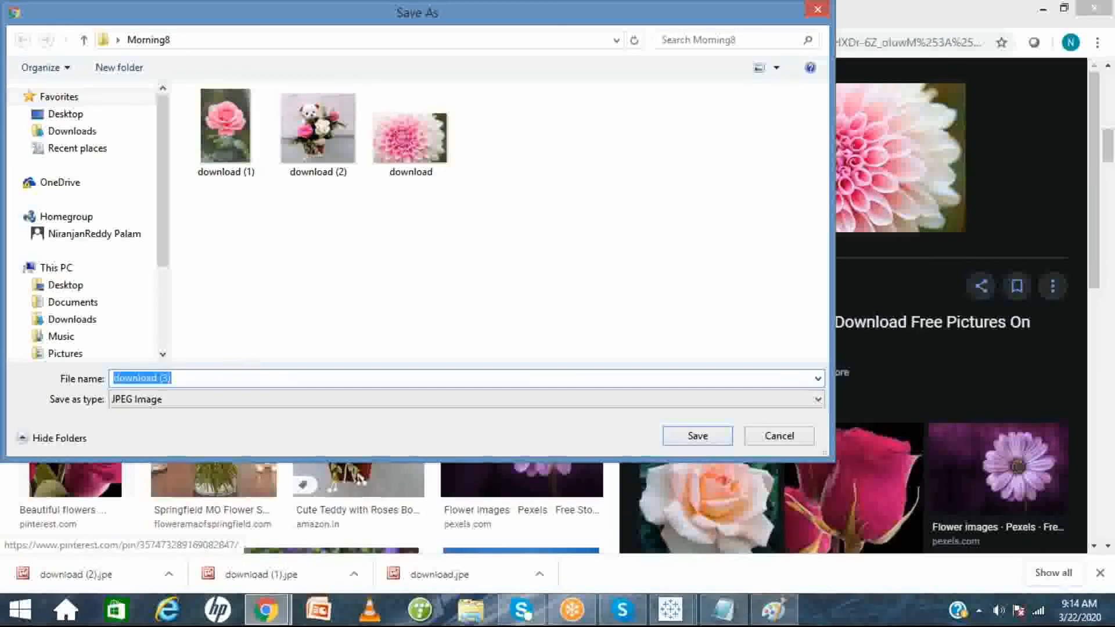
{"action": "left_click", "coordinate": [302, 42]}
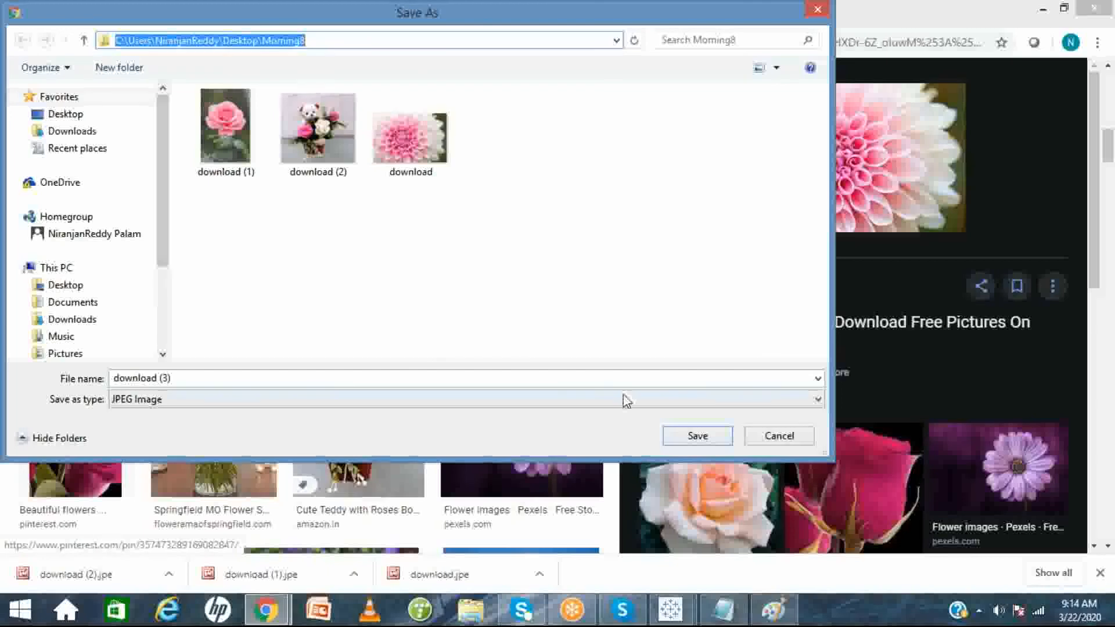
{"action": "left_click", "coordinate": [779, 436]}
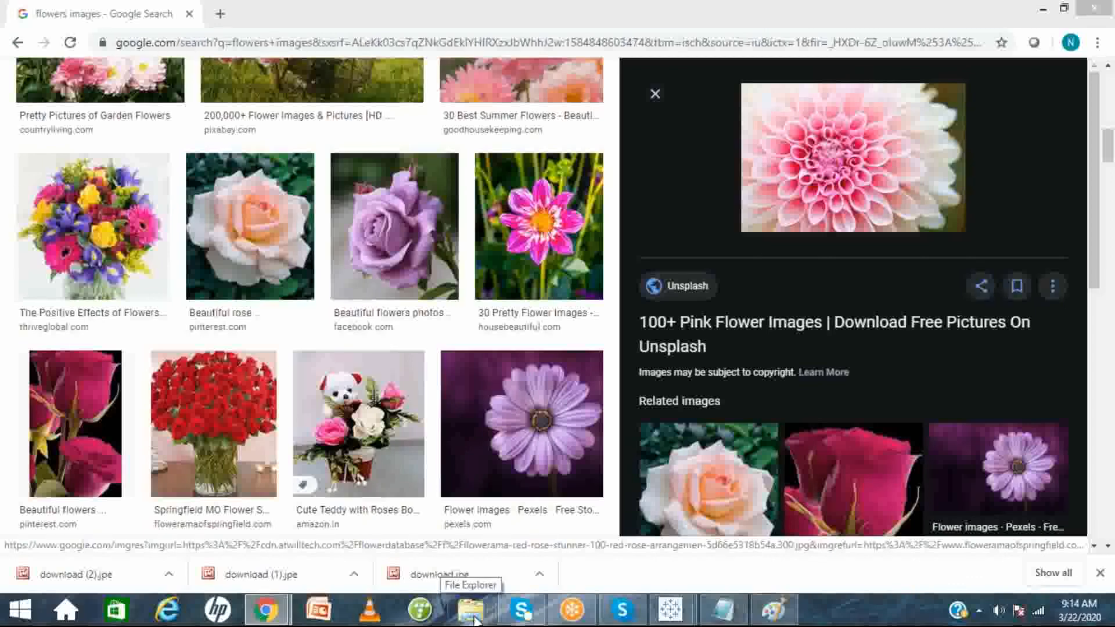
- Switch to File Explorer and browse to the personal profile folder under Users on the C: drive
{"action": "left_click", "coordinate": [473, 617]}
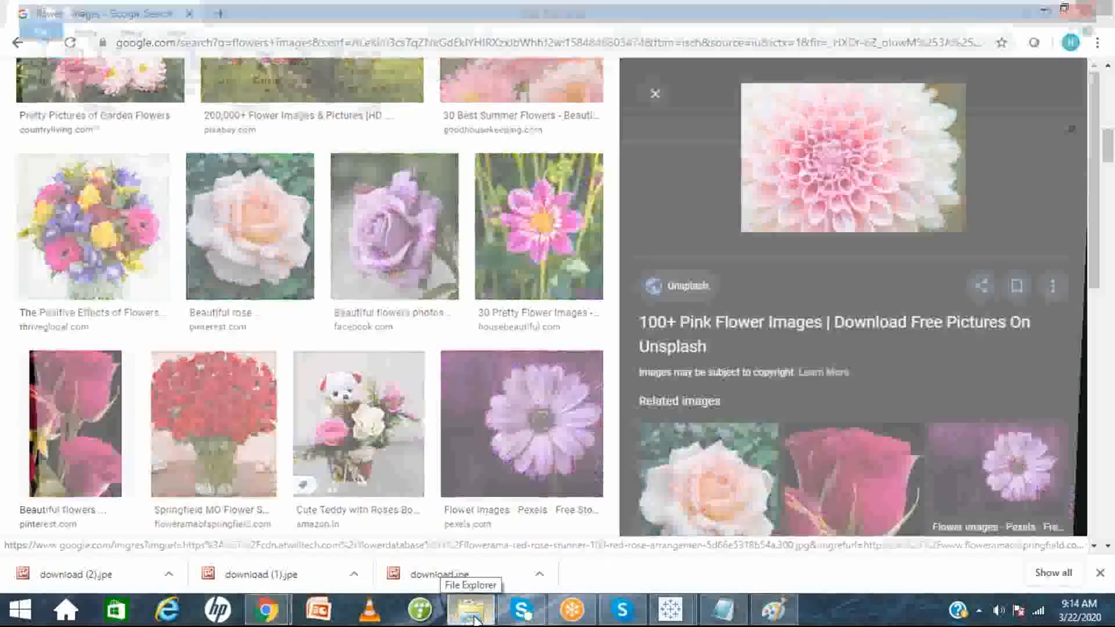
{"action": "double_click", "coordinate": [207, 328]}
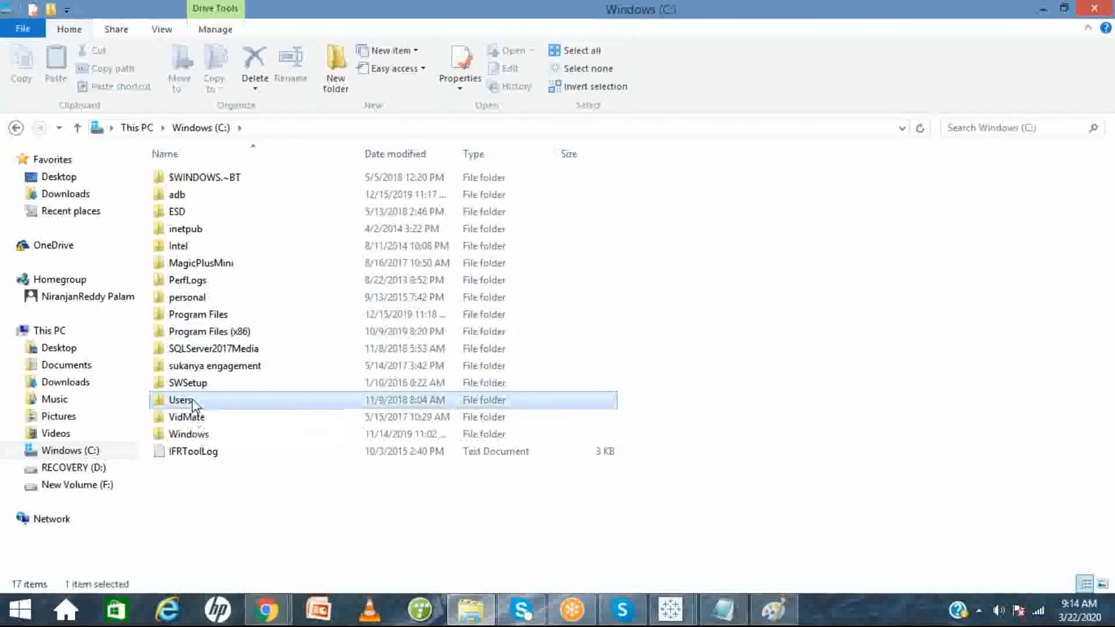
{"action": "double_click", "coordinate": [181, 400]}
{"action": "double_click", "coordinate": [203, 196]}
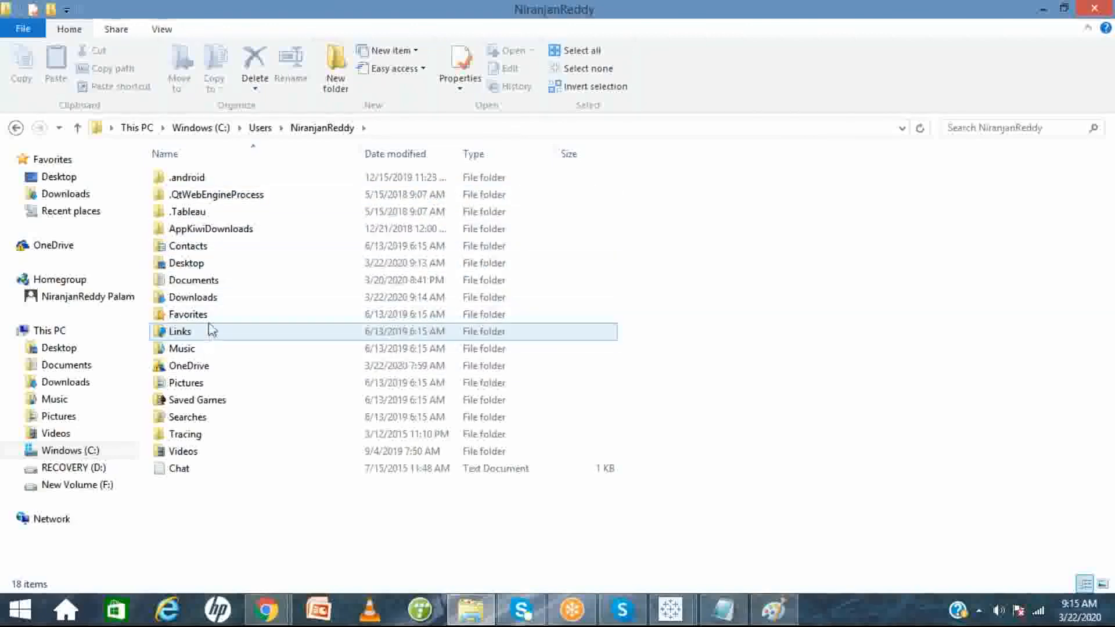
- Recheck the full path of Morning8 in Chrome's save dialog for the red rose bouquet image, then cancel saving
{"action": "left_click", "coordinate": [278, 620]}
{"action": "left_click", "coordinate": [354, 511]}
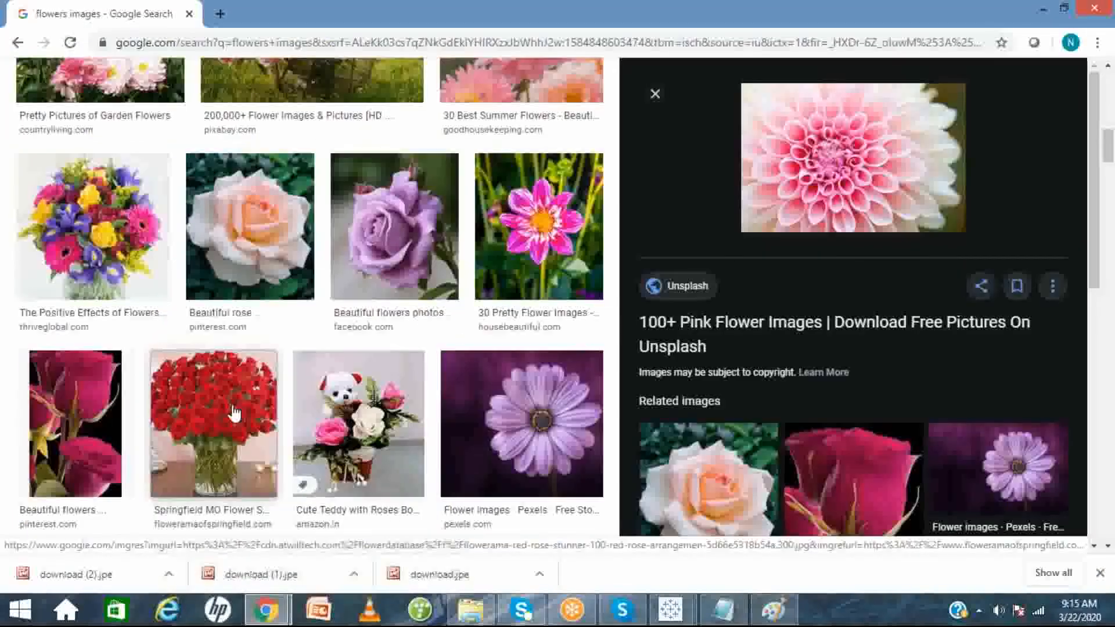
{"action": "right_click", "coordinate": [229, 151]}
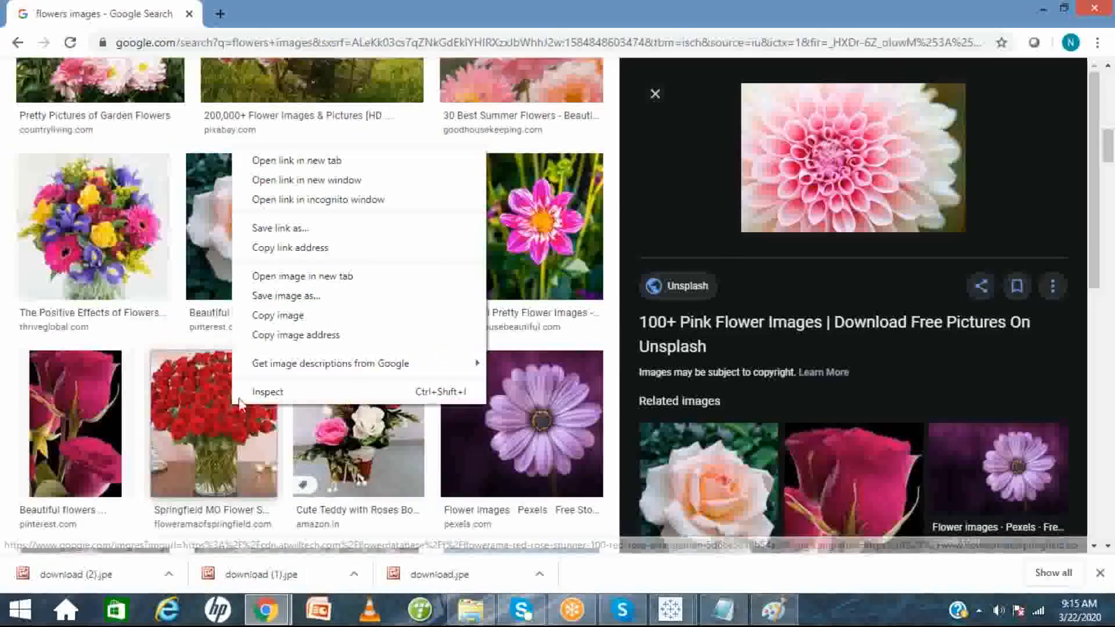
{"action": "left_click", "coordinate": [267, 294]}
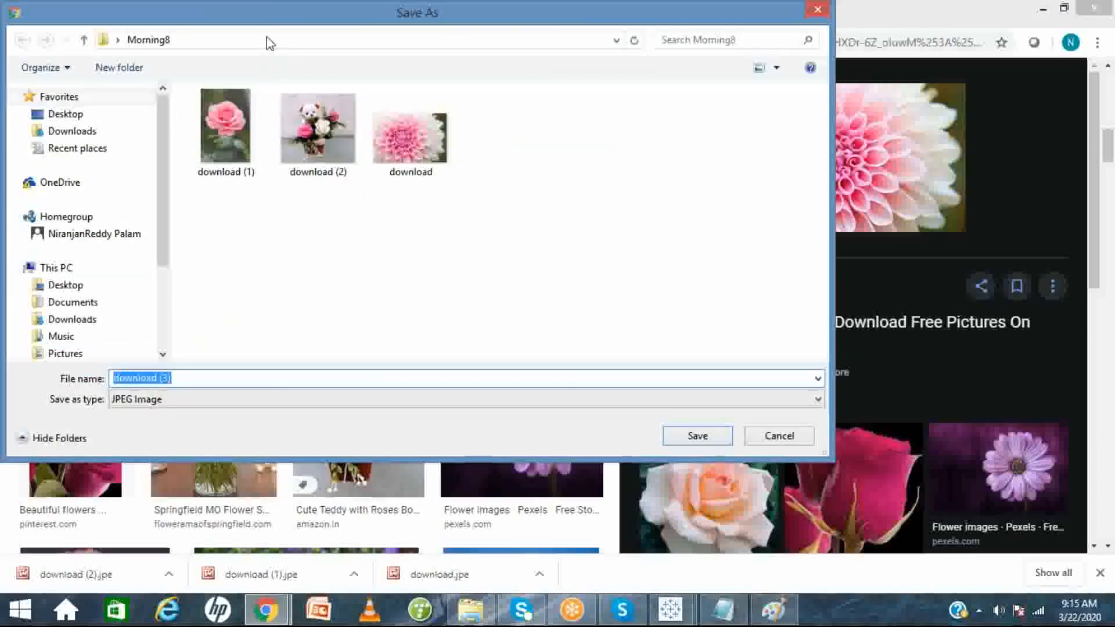
{"action": "left_click", "coordinate": [267, 40]}
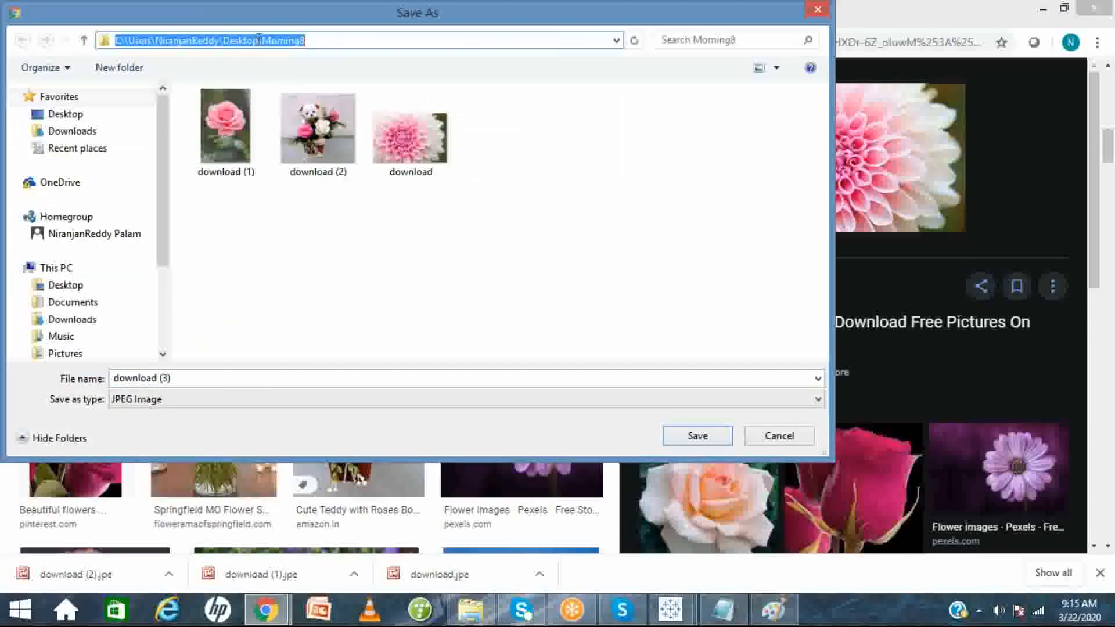
{"action": "left_click", "coordinate": [779, 436]}
- Switch to File Explorer, open Desktop inside the profile folder and copy the Morning8 folder
{"action": "left_click", "coordinate": [470, 609]}
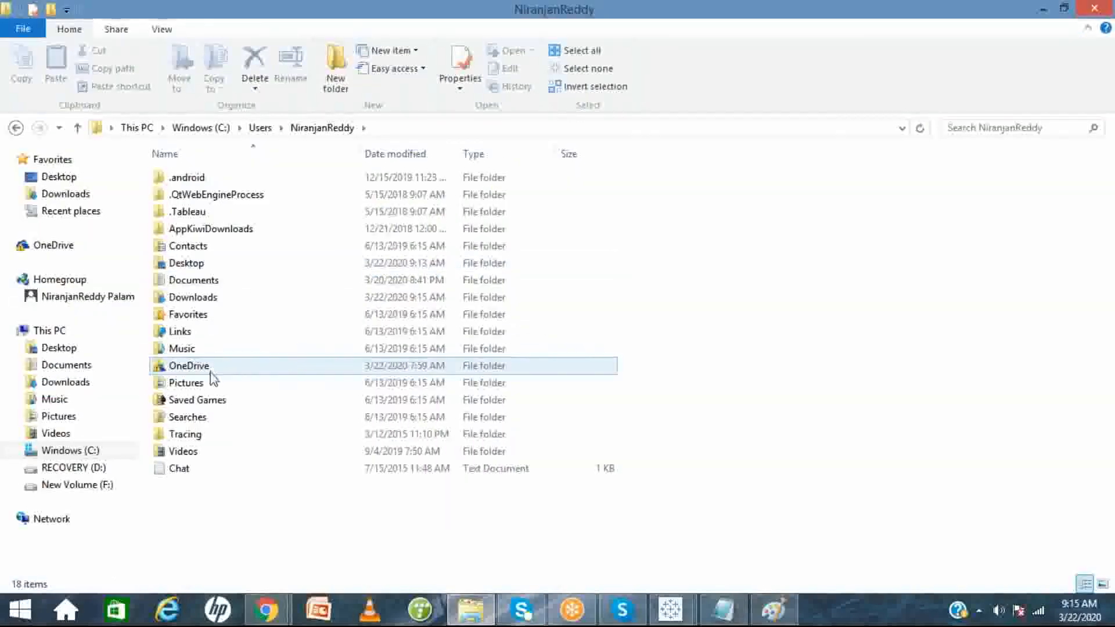
{"action": "double_click", "coordinate": [194, 264]}
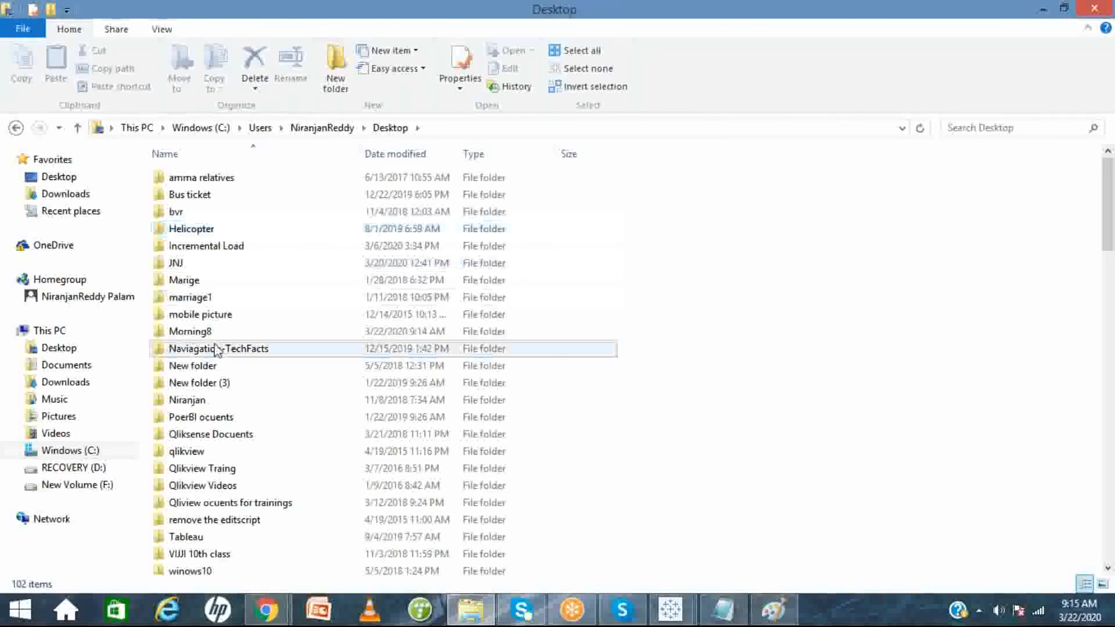
{"action": "left_click", "coordinate": [210, 415]}
{"action": "scroll", "coordinate": [210, 418], "scroll_direction": "down", "scroll_amount": 20}
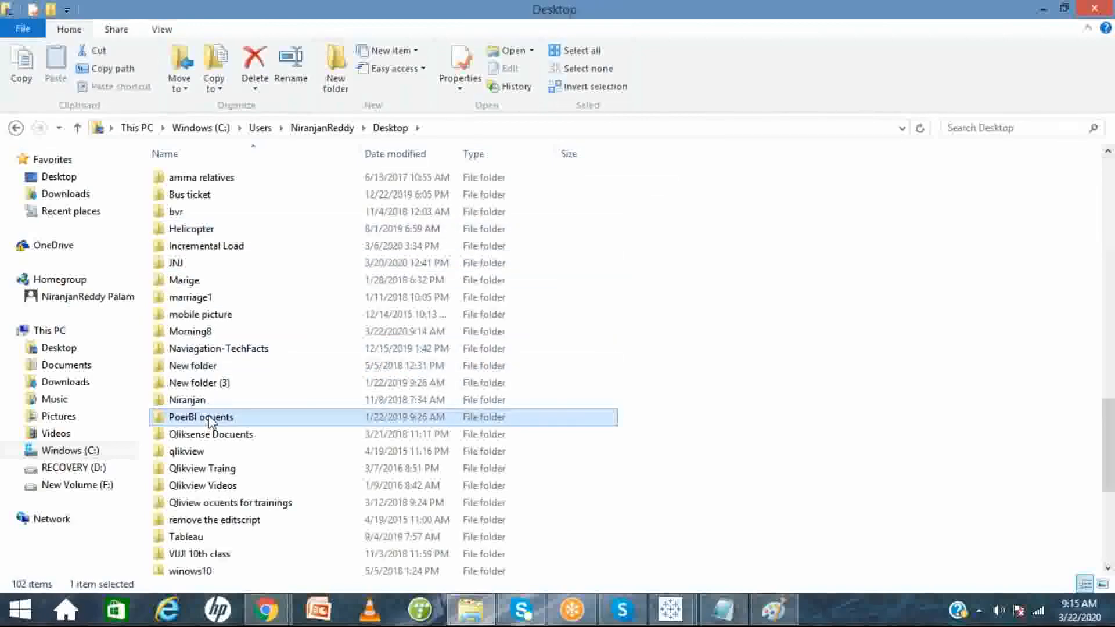
{"action": "key", "text": "Down"}
{"action": "key", "text": "Down"}
{"action": "key", "text": "Down"}
{"action": "key", "text": "Down"}
{"action": "key", "text": "Down"}
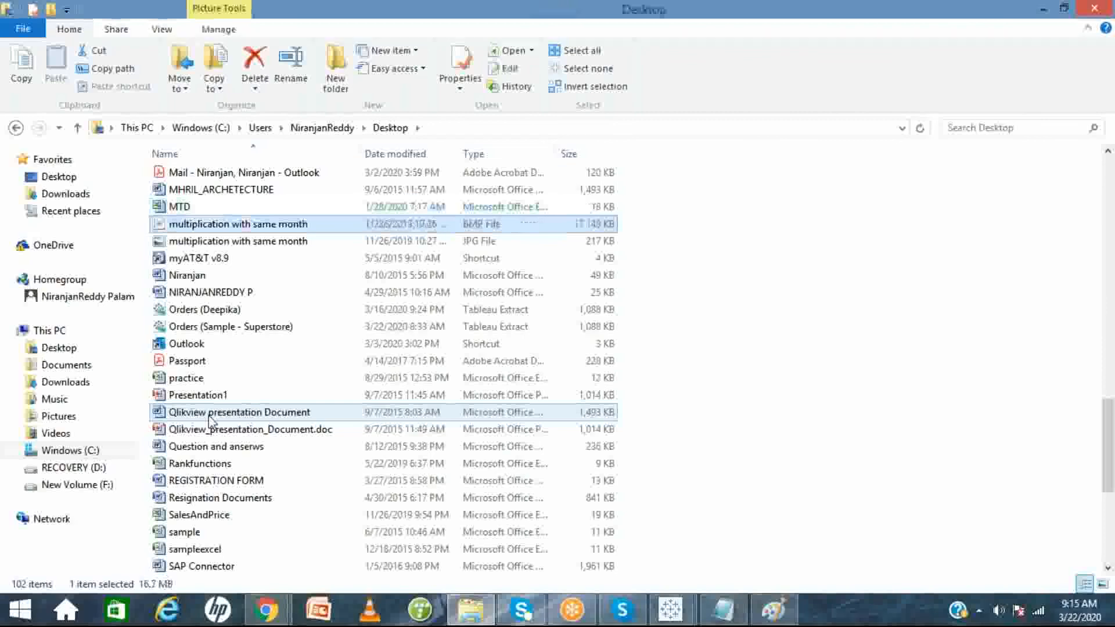
{"action": "key", "text": "Page_Up"}
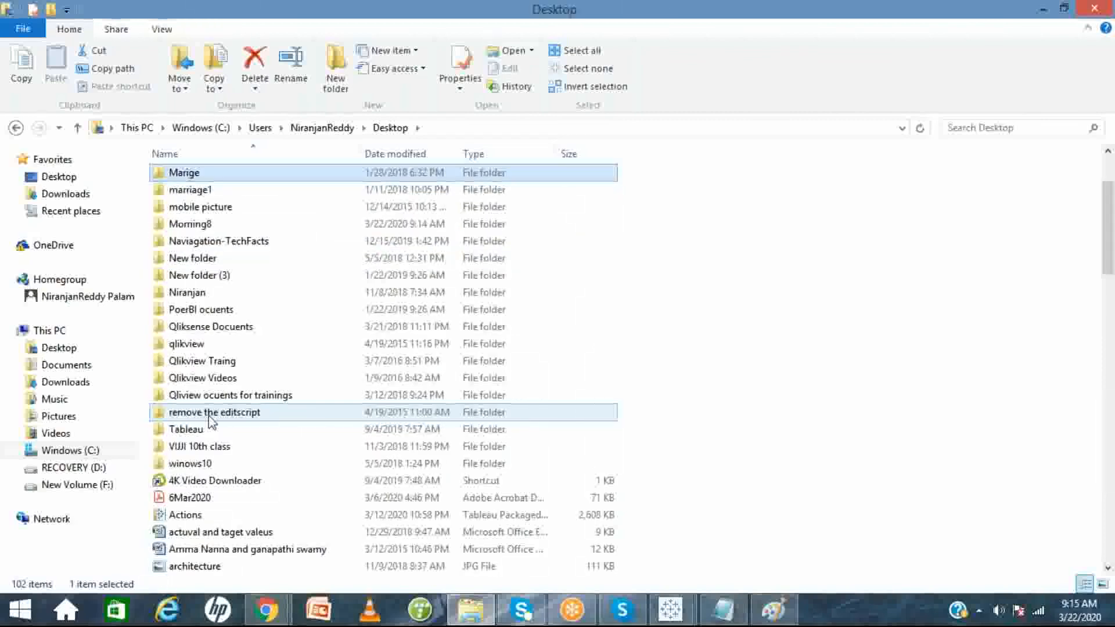
{"action": "left_click", "coordinate": [190, 225]}
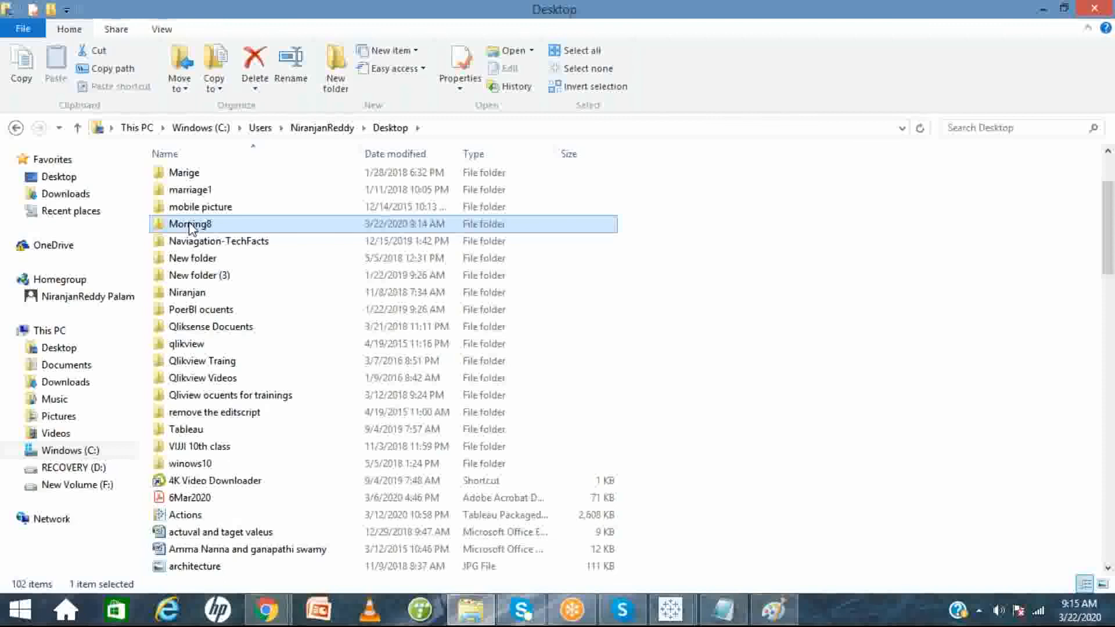
{"action": "key", "text": "ctrl+c"}
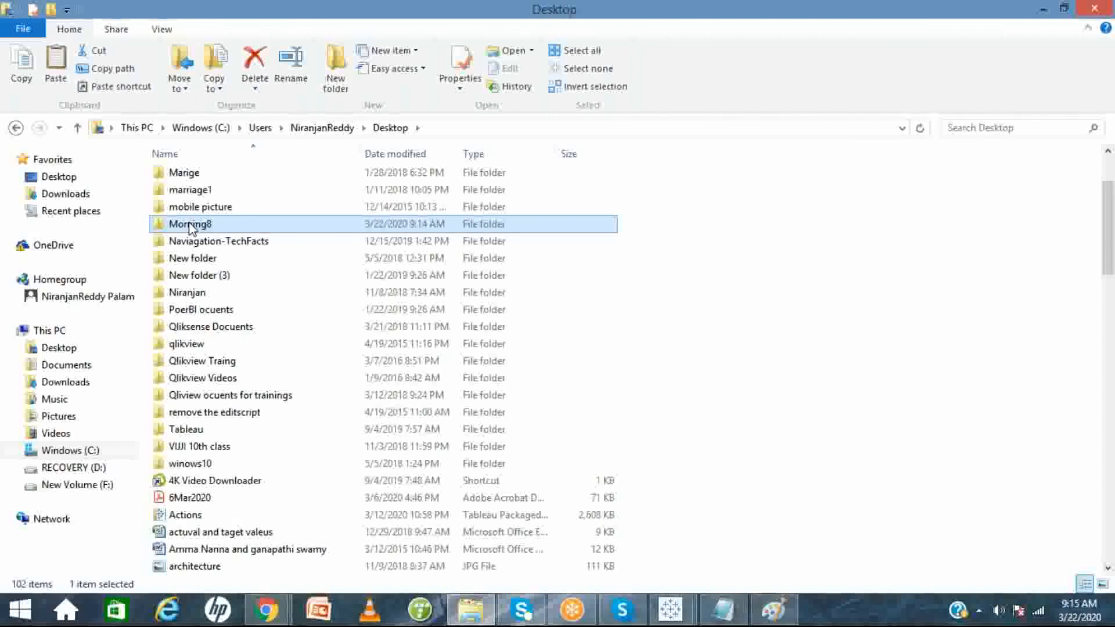
- Paste the Morning8 folder into the Shapes folder of My Tableau Repository under Documents
{"action": "left_click", "coordinate": [80, 372]}
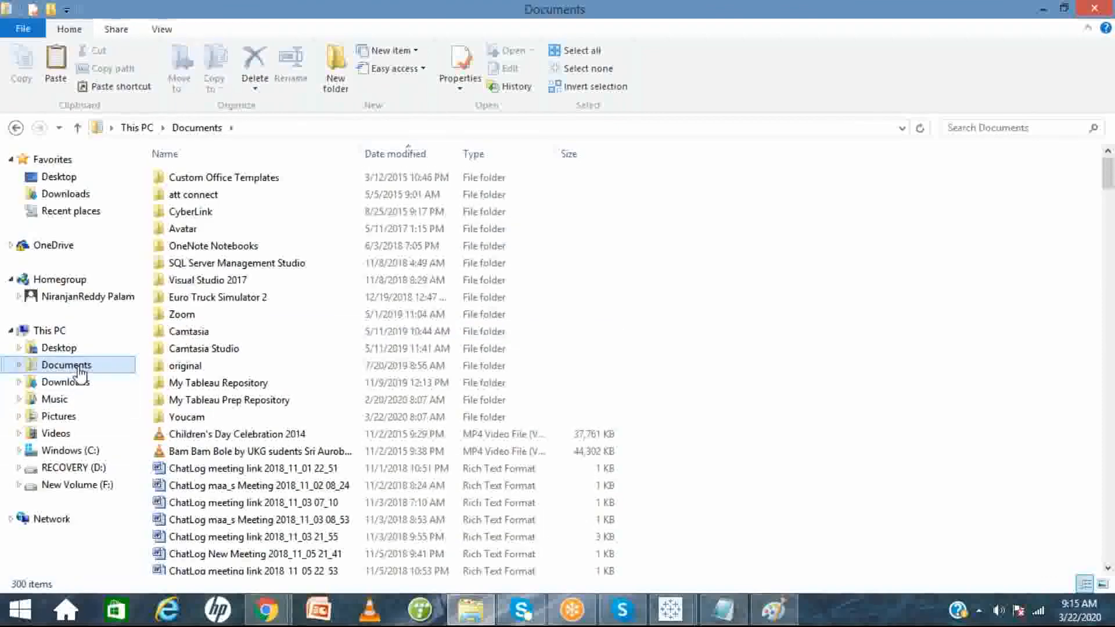
{"action": "double_click", "coordinate": [203, 386]}
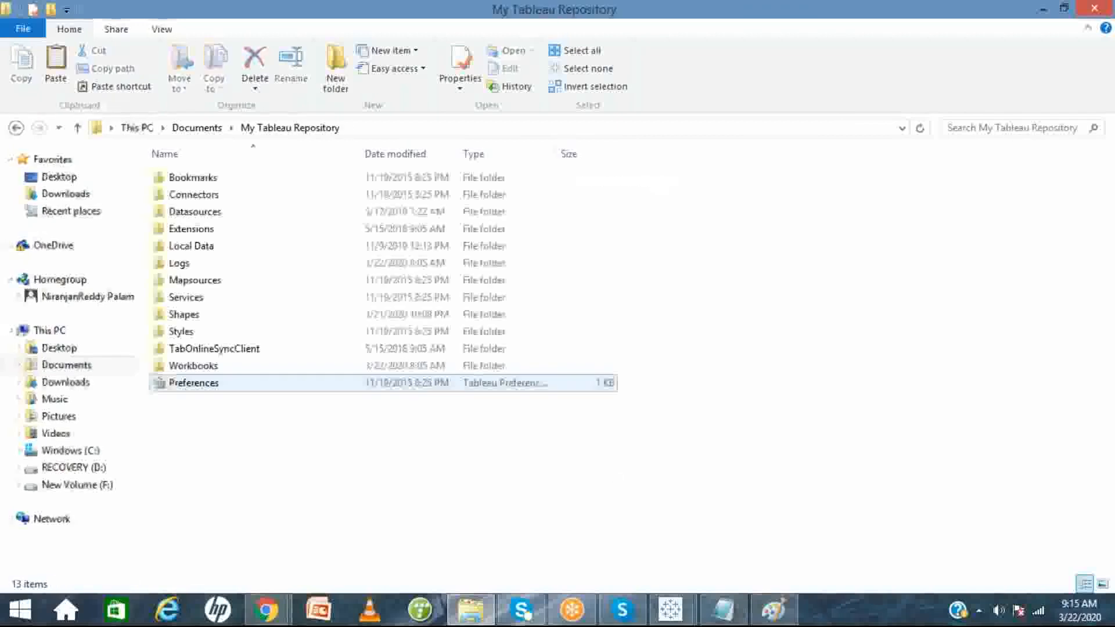
{"action": "double_click", "coordinate": [204, 316]}
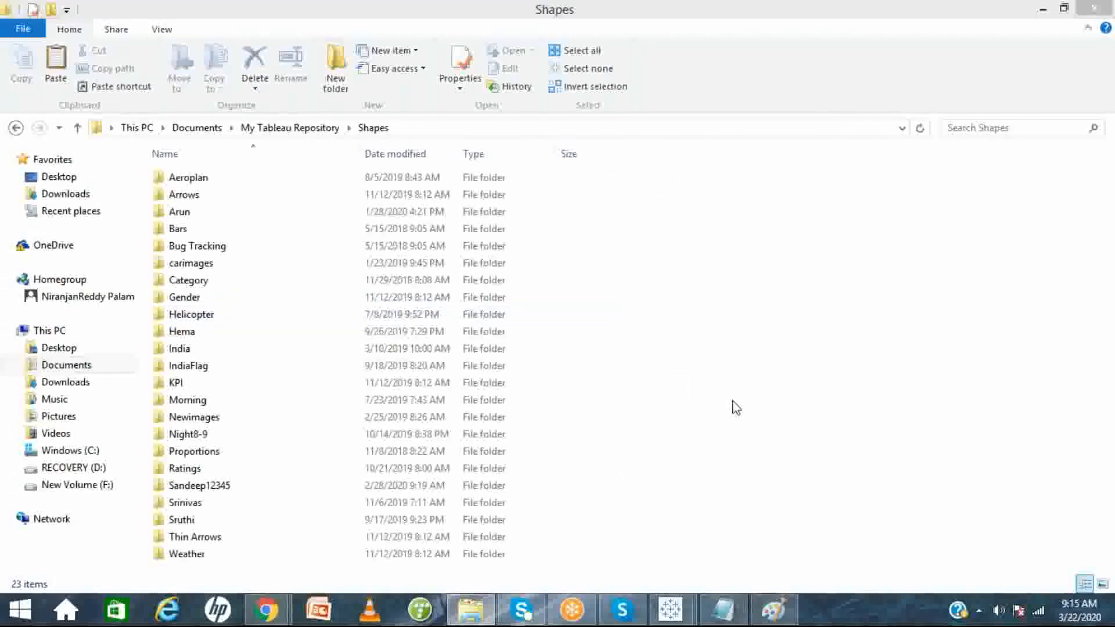
{"action": "key", "text": "ctrl+v"}
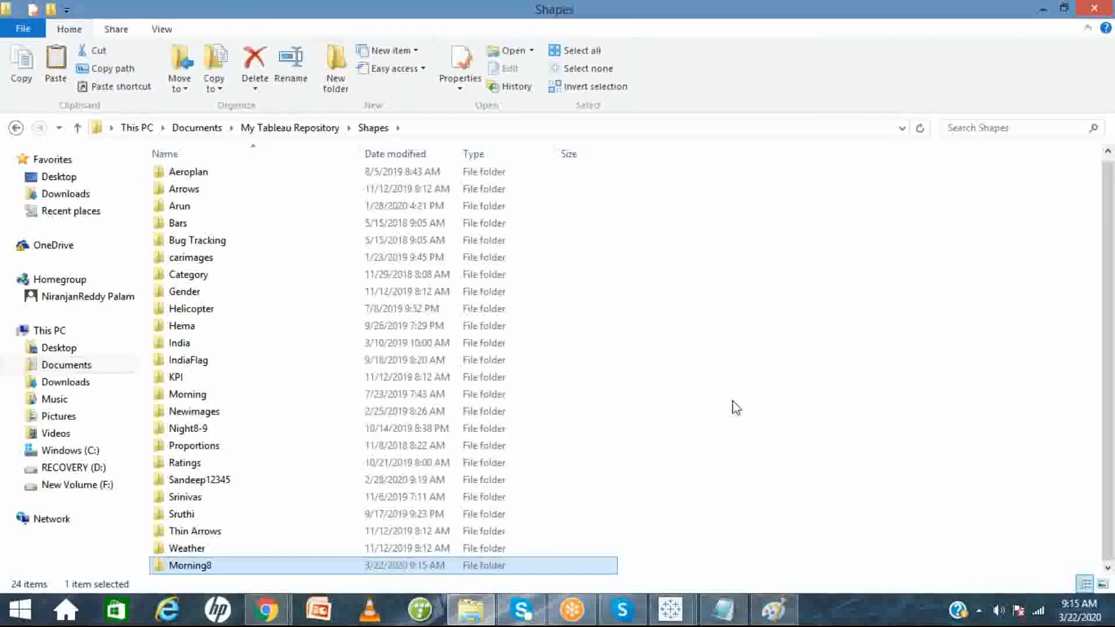
- Switch to Tableau, open the Edit Shape dialog for Sheet 3's marks and list its shape palettes
{"action": "left_click", "coordinate": [680, 619]}
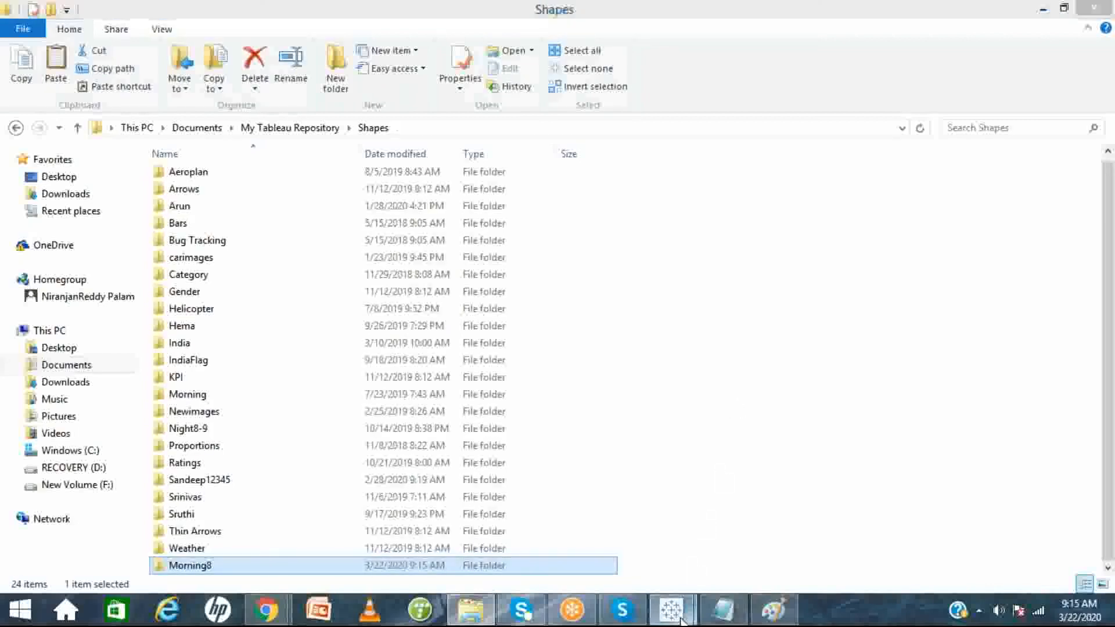
{"action": "left_click", "coordinate": [750, 523]}
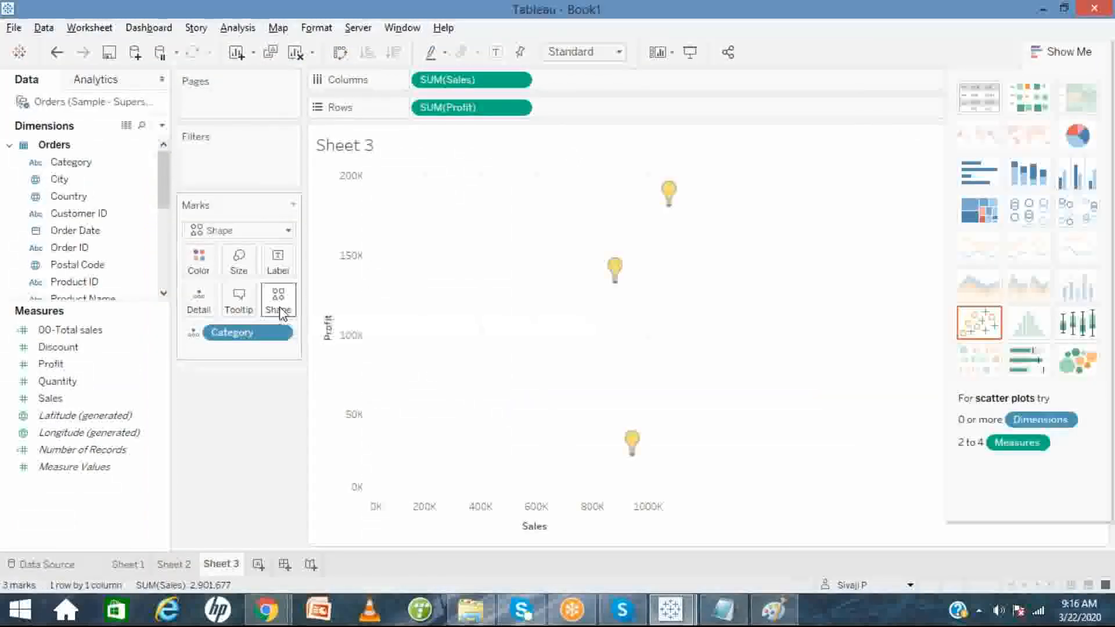
{"action": "left_click", "coordinate": [280, 310]}
{"action": "left_click", "coordinate": [312, 418]}
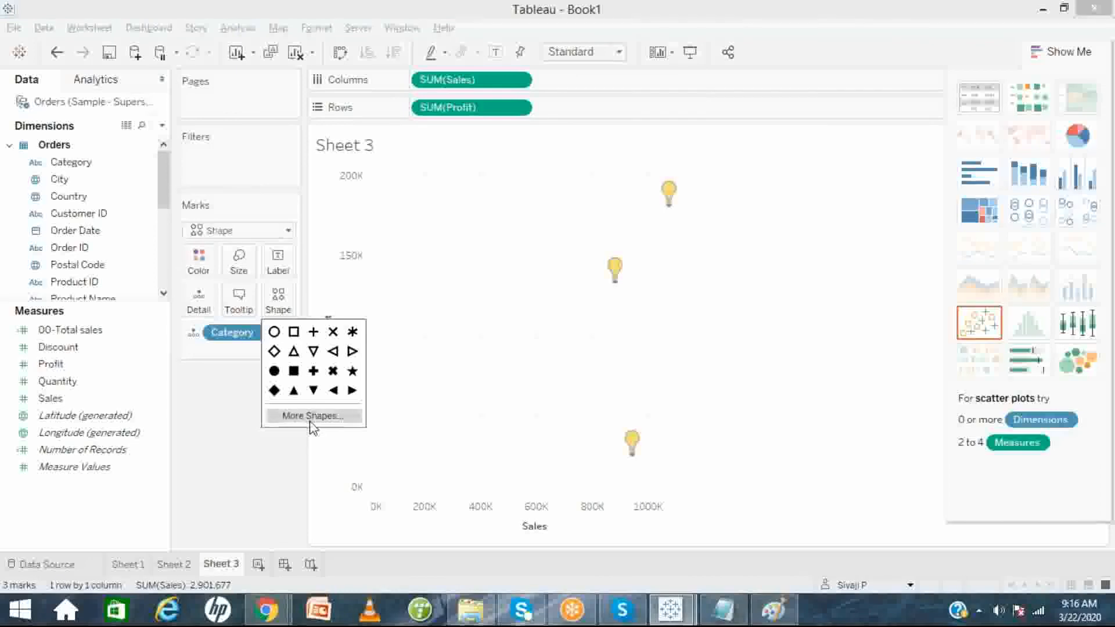
{"action": "left_click", "coordinate": [742, 187]}
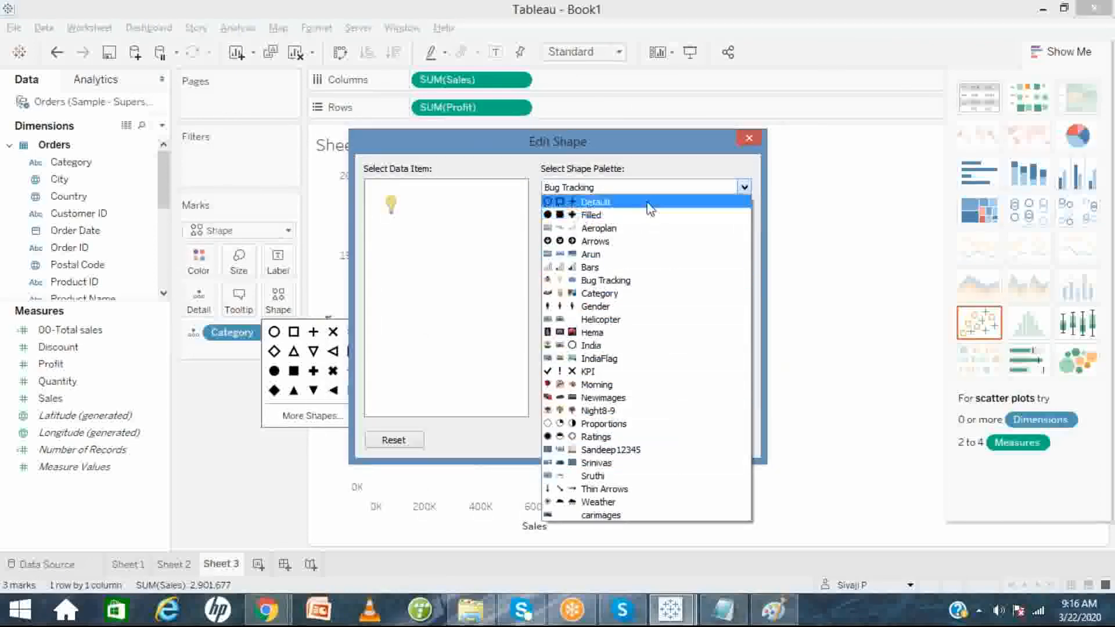
- Compare the folders under Shapes in File Explorer with the palettes offered in Tableau's Edit Shape dialog
{"action": "left_click", "coordinate": [470, 610]}
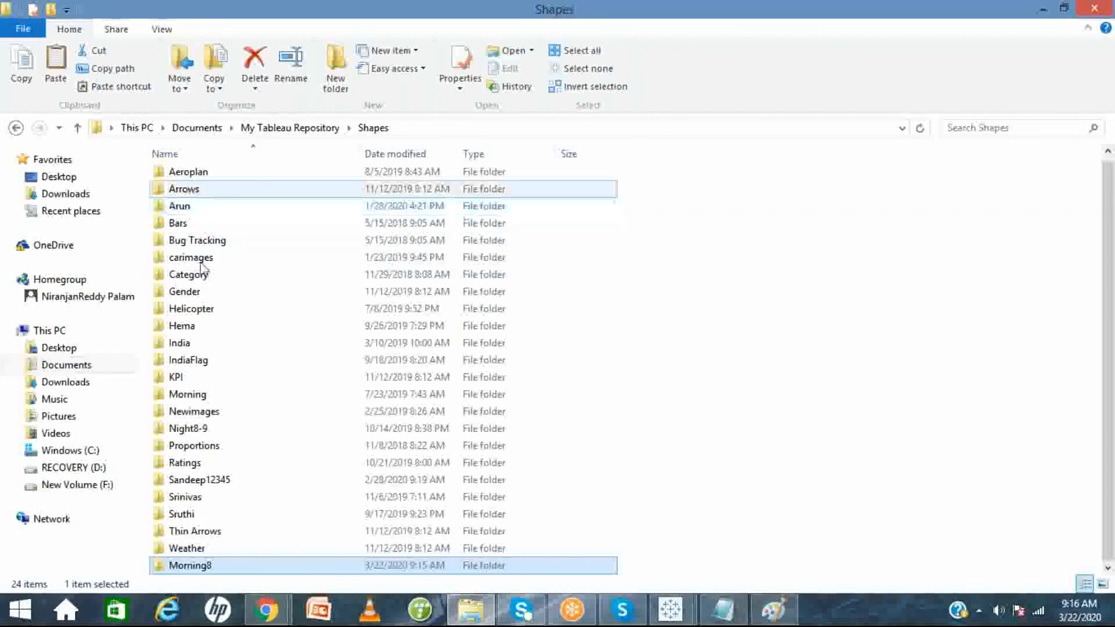
{"action": "left_click", "coordinate": [670, 614]}
{"action": "left_click", "coordinate": [761, 529]}
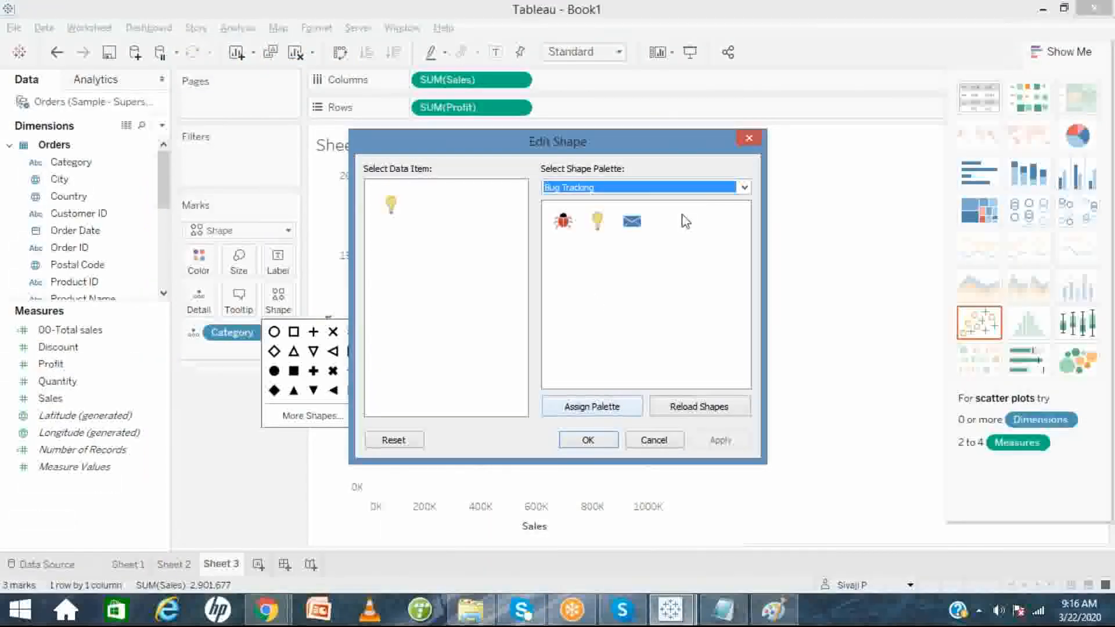
{"action": "left_click", "coordinate": [744, 190]}
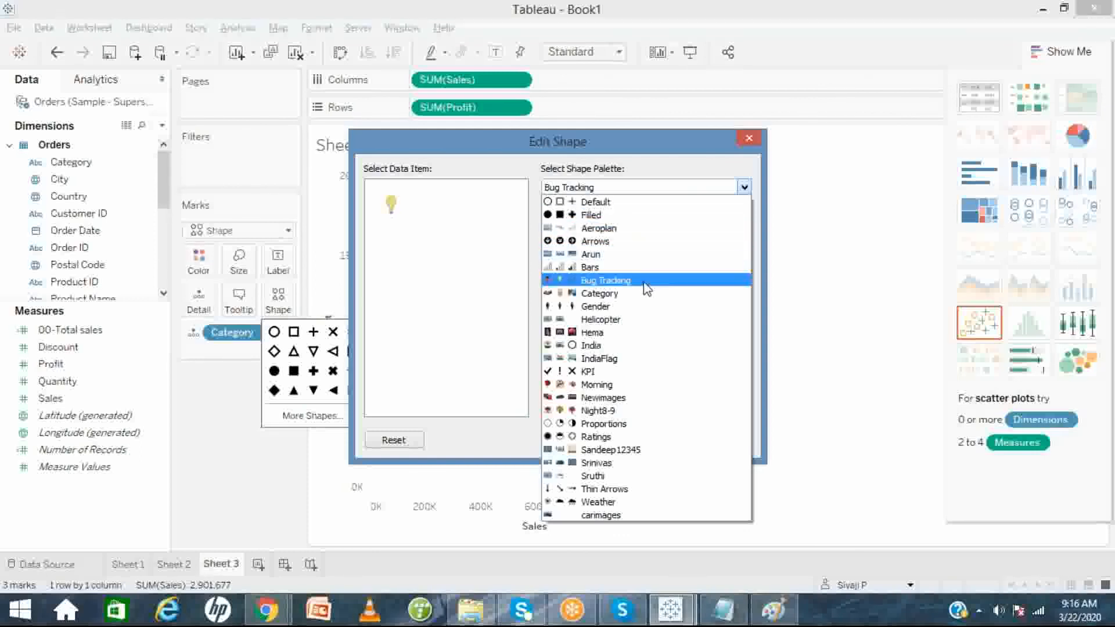
{"action": "left_click", "coordinate": [539, 447]}
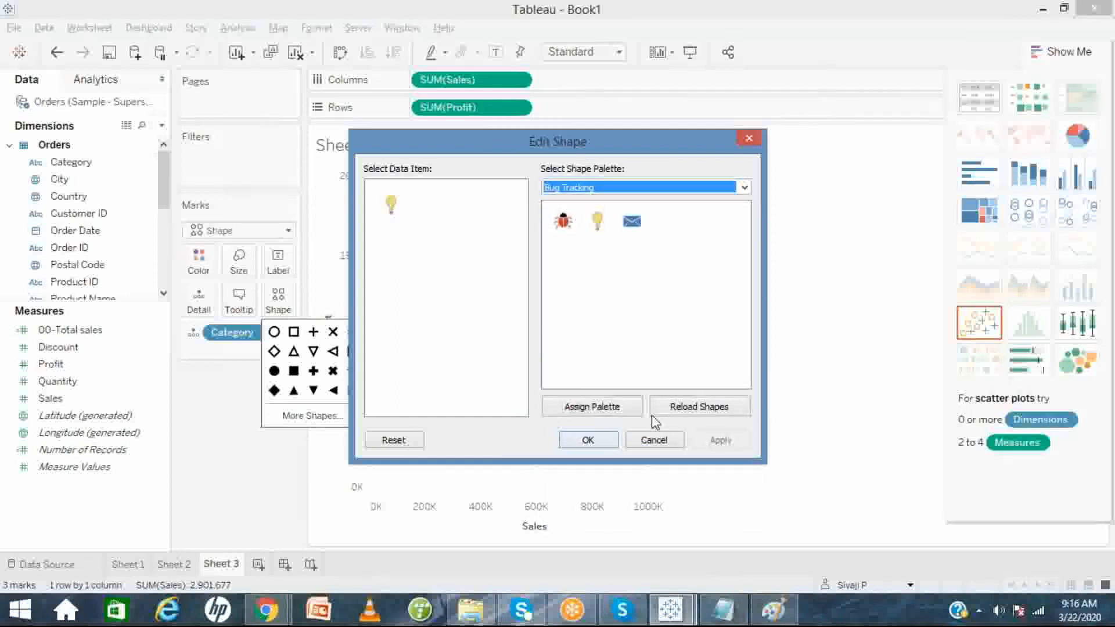
- Reload the shapes in the Edit Shape dialog and select the Morning8 palette
{"action": "left_click", "coordinate": [677, 413]}
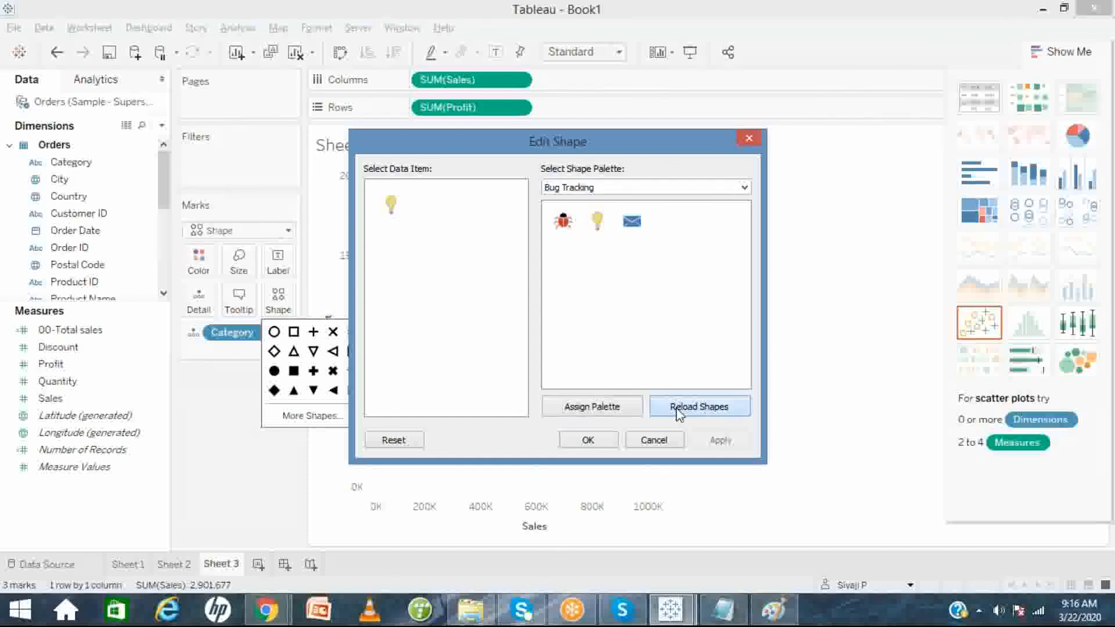
{"action": "left_click", "coordinate": [744, 188]}
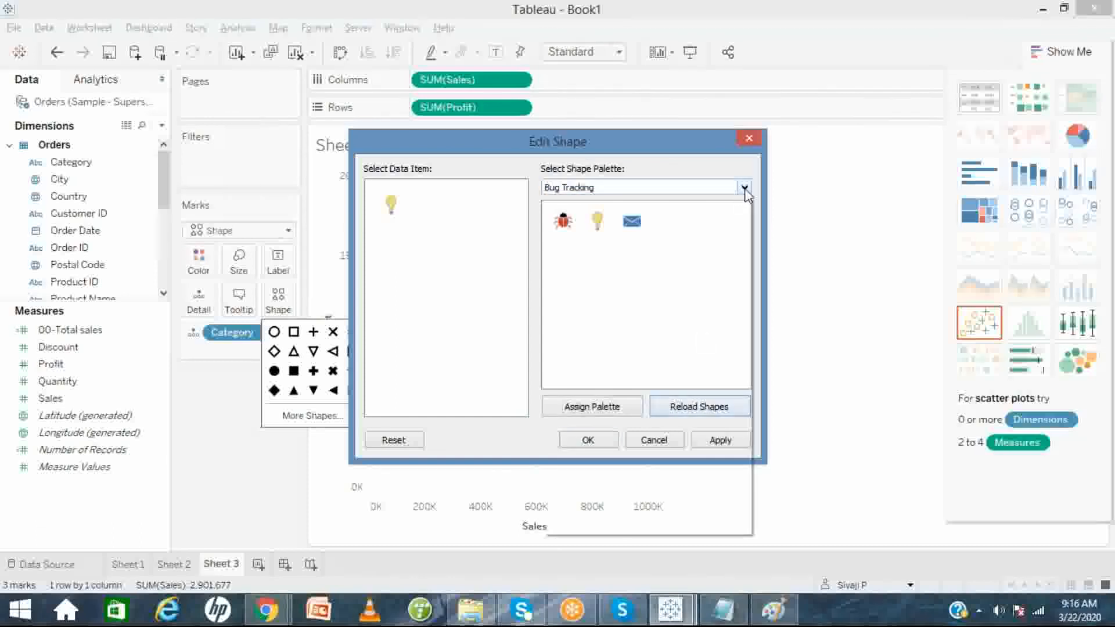
{"action": "left_click", "coordinate": [744, 188]}
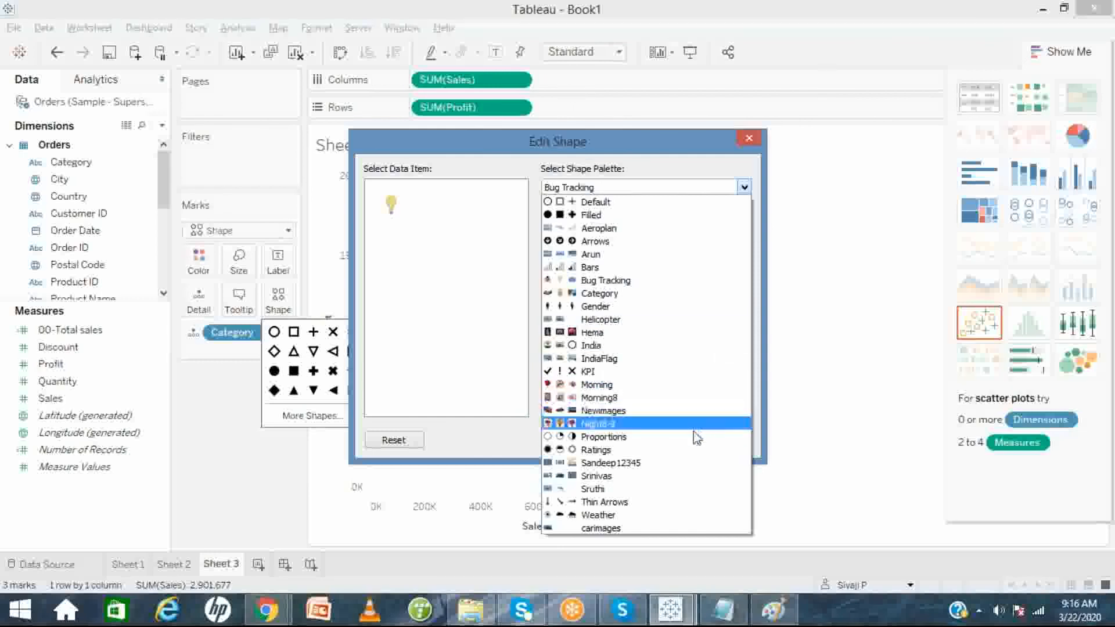
{"action": "left_click", "coordinate": [670, 398]}
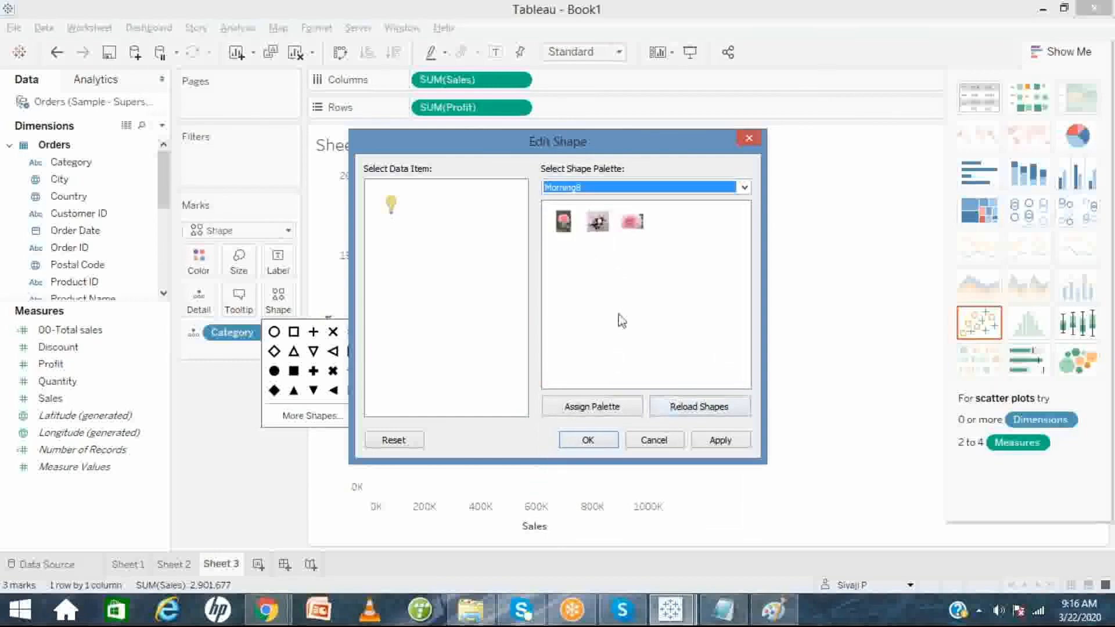
- Apply the teddy with roses image as the shape for all marks and enlarge the marks
{"action": "left_click", "coordinate": [596, 225]}
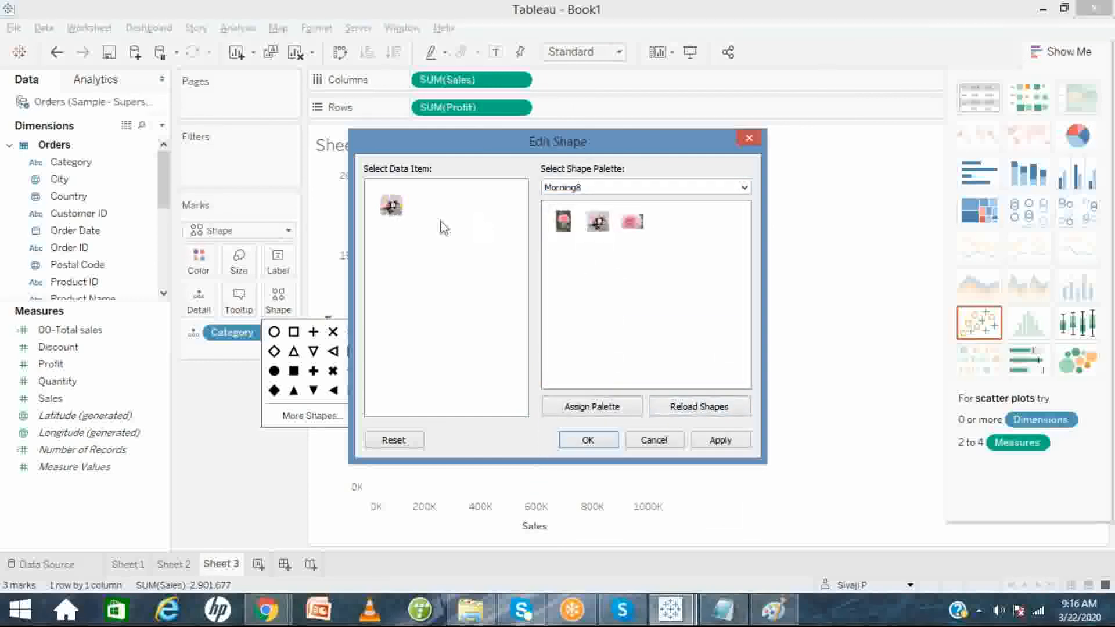
{"action": "left_click", "coordinate": [587, 440]}
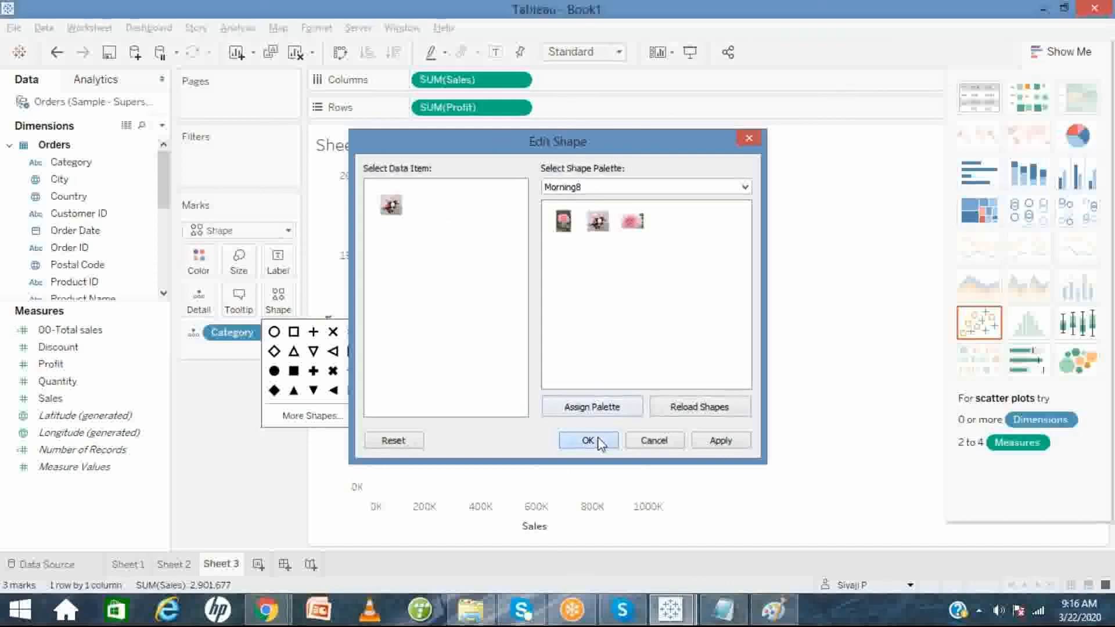
{"action": "left_click", "coordinate": [238, 261]}
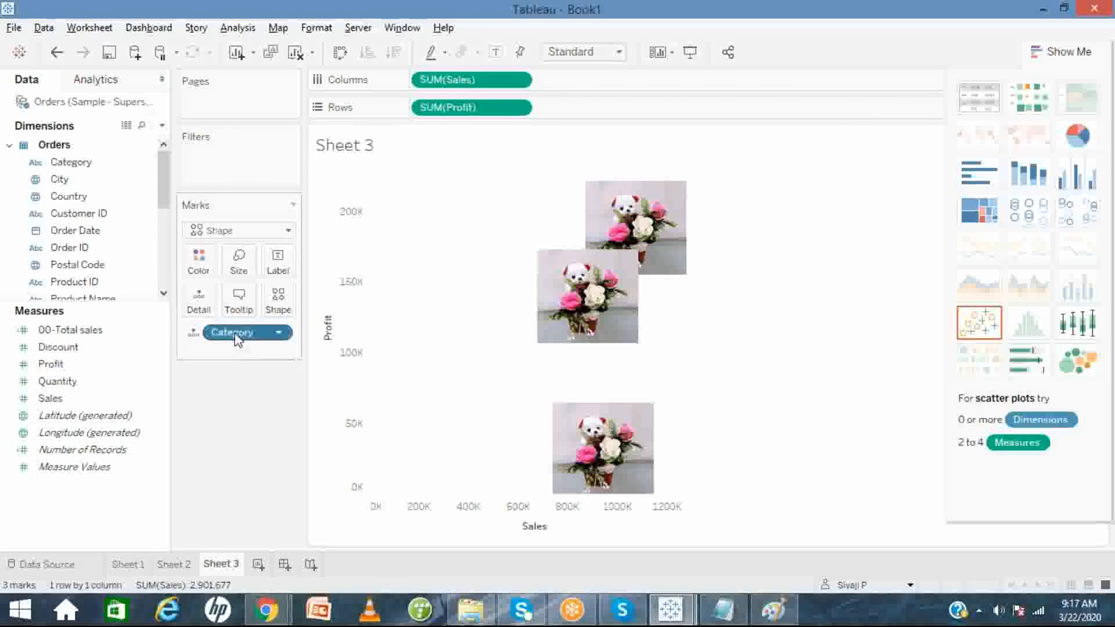
- Add a copy of the Category pill to Shape and select the Morning8 palette for its shapes
{"action": "left_click_drag", "start_coordinate": [235, 337], "coordinate": [278, 302]}
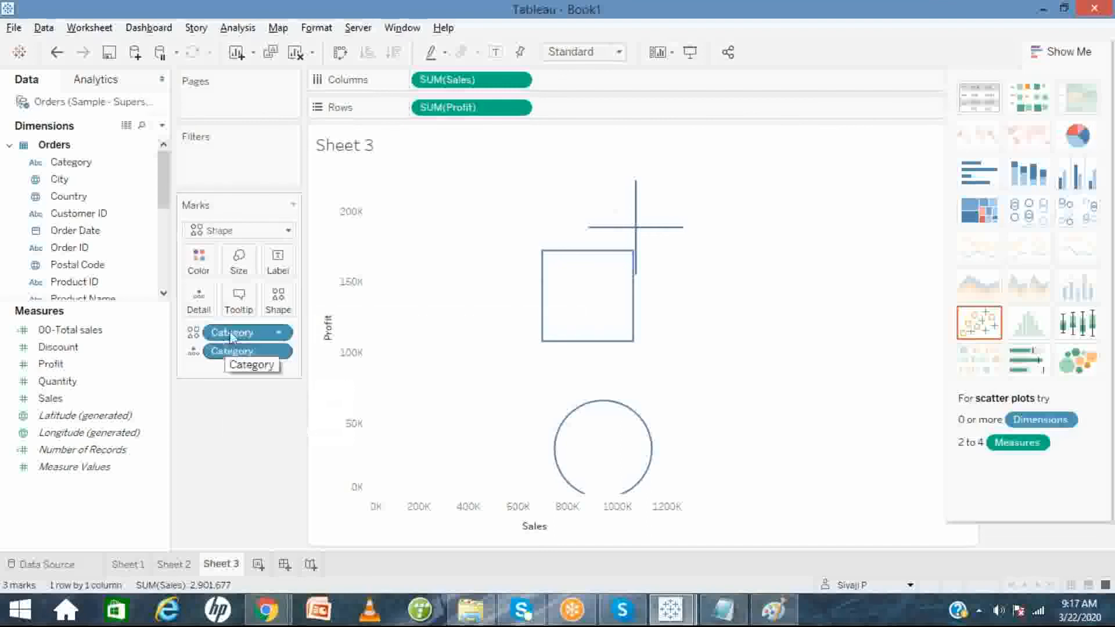
{"action": "left_click", "coordinate": [286, 311]}
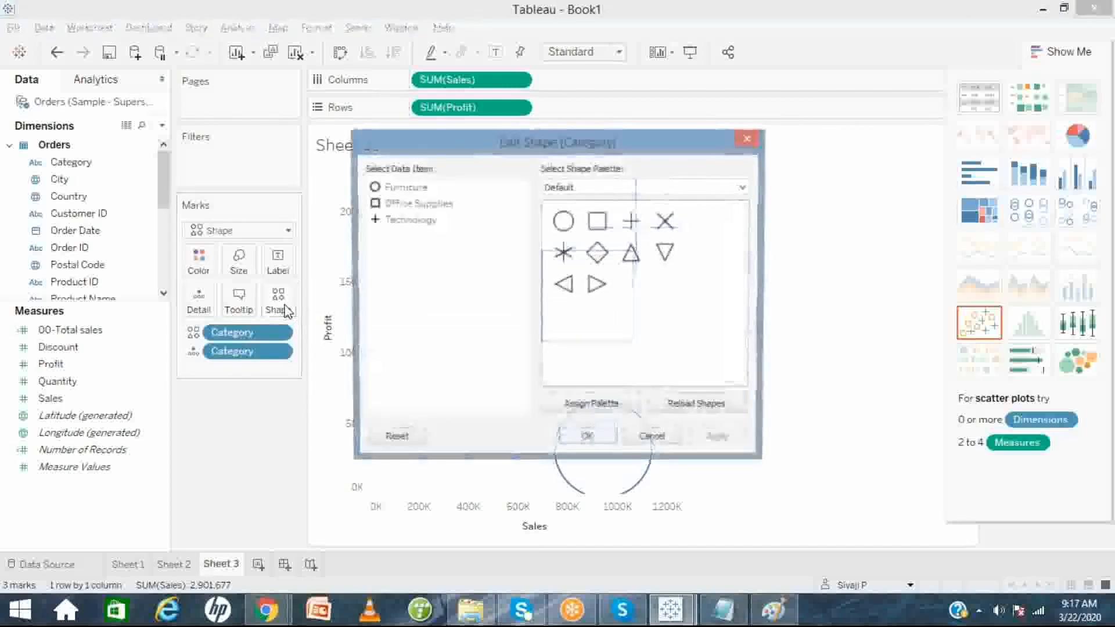
{"action": "left_click", "coordinate": [639, 189]}
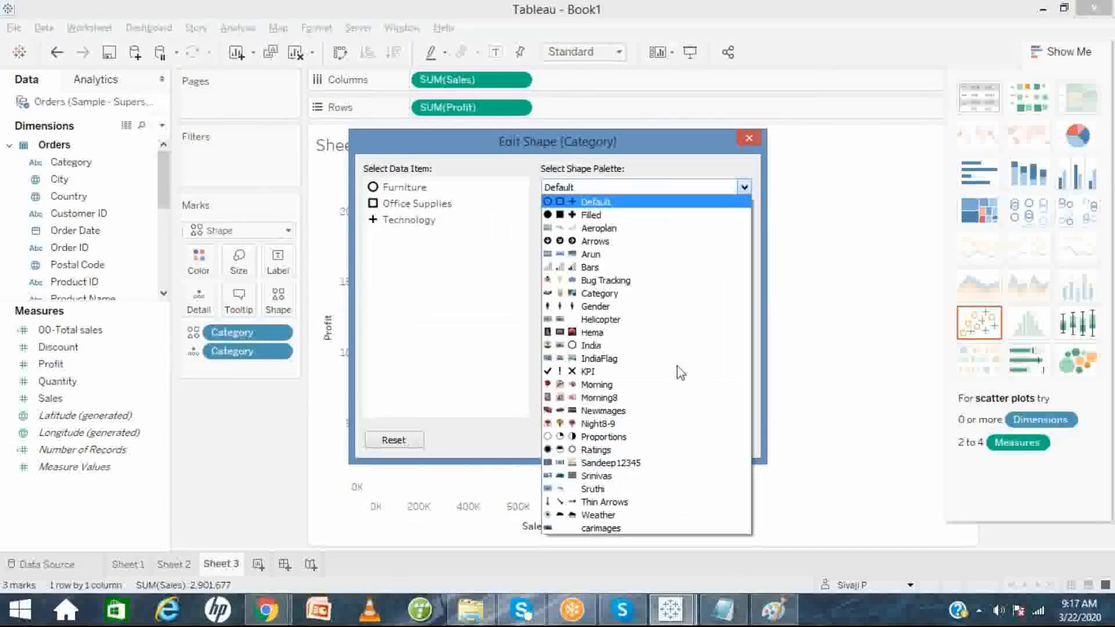
{"action": "left_click", "coordinate": [646, 398]}
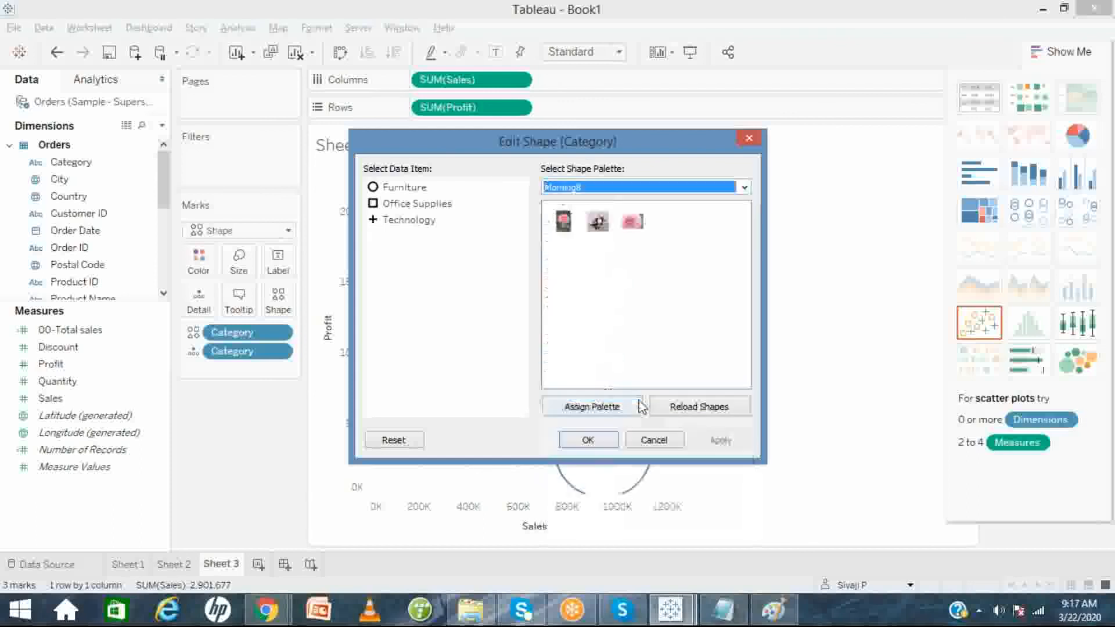
- Assign the pink rose to Furniture, the teddy with roses to Office Supplies and the pink dahlia to Technology
{"action": "left_click", "coordinate": [405, 187]}
{"action": "left_click", "coordinate": [566, 227]}
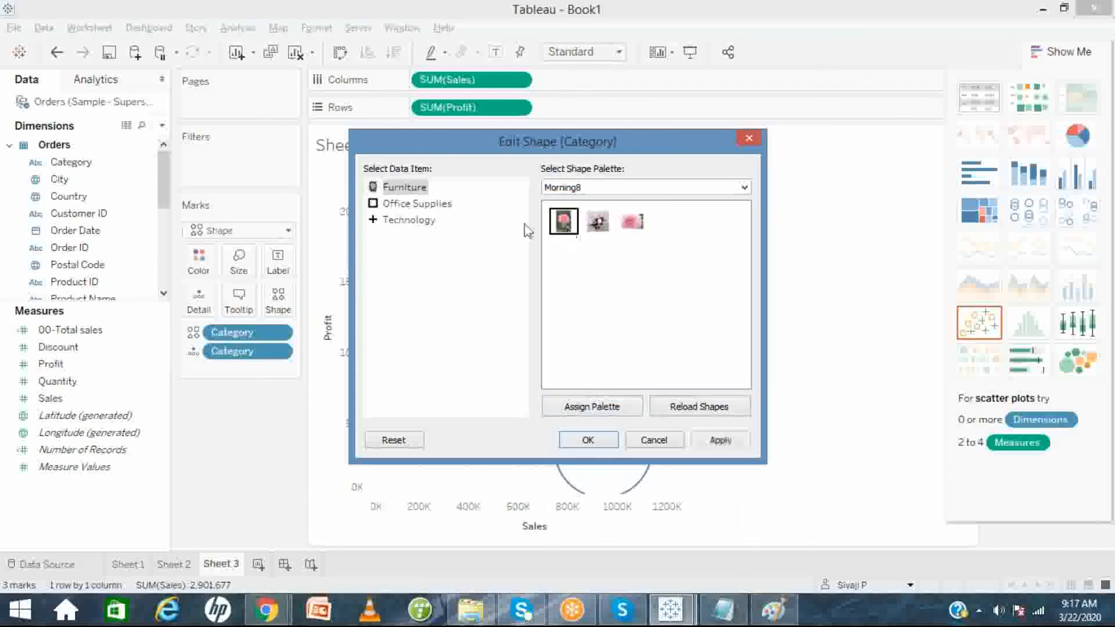
{"action": "left_click", "coordinate": [438, 206]}
{"action": "left_click", "coordinate": [598, 221]}
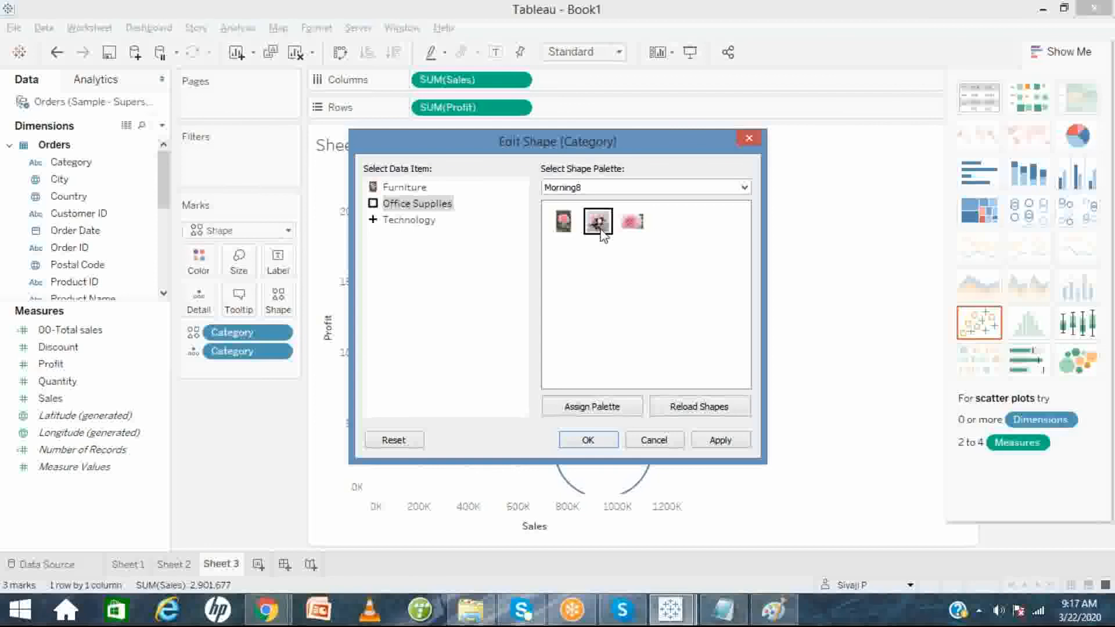
{"action": "left_click", "coordinate": [419, 221]}
{"action": "left_click", "coordinate": [632, 221]}
{"action": "left_click", "coordinate": [588, 442]}
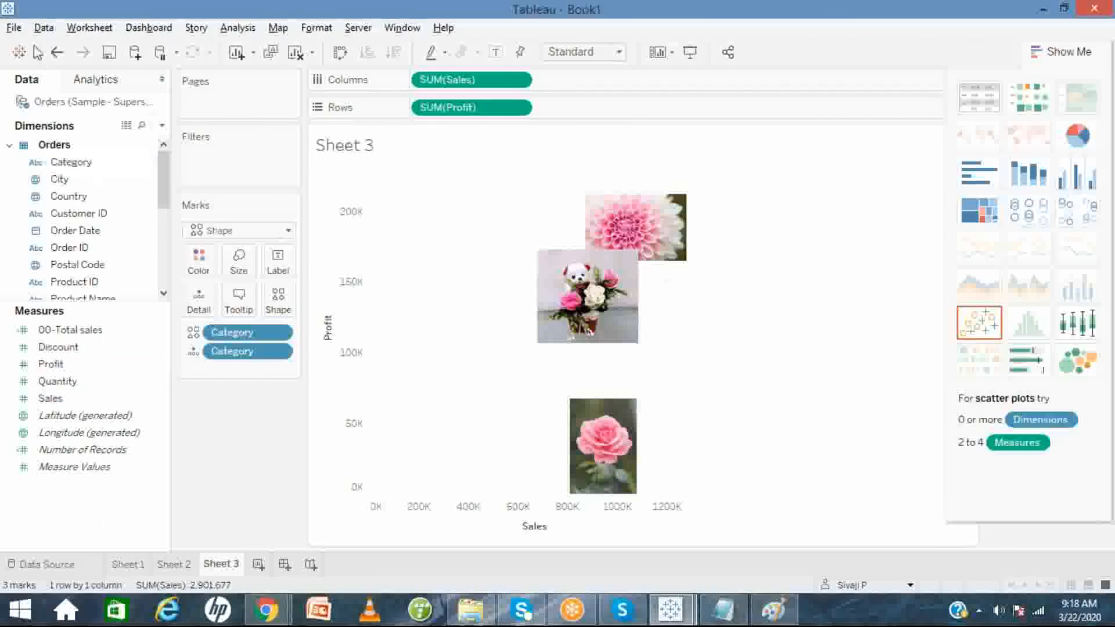
{"action": "right_click", "coordinate": [66, 106]}
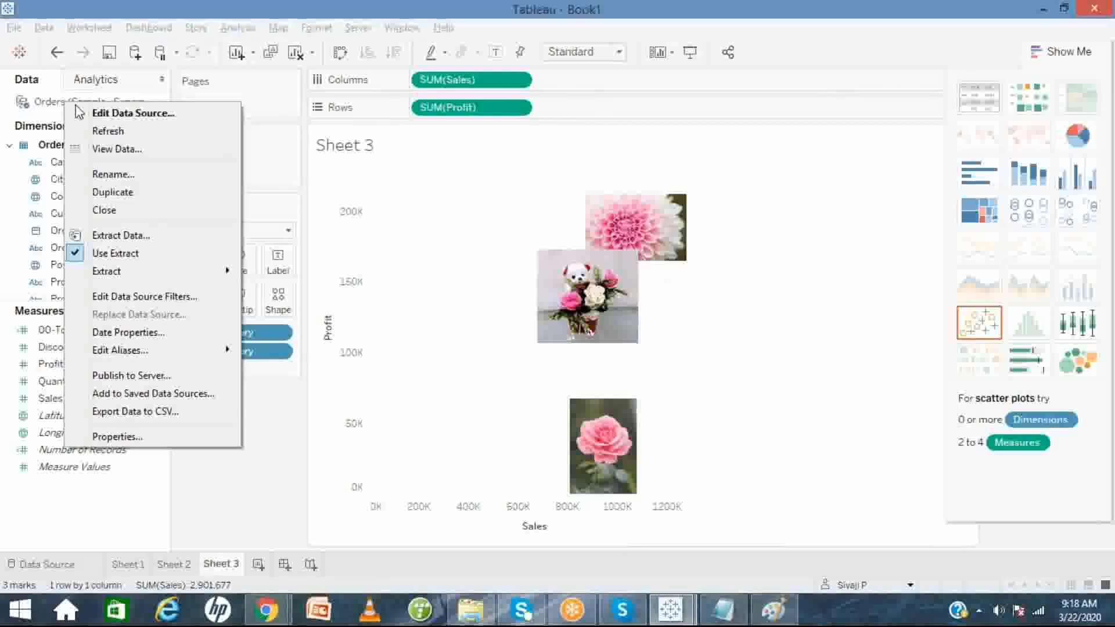
{"action": "left_click", "coordinate": [278, 466]}
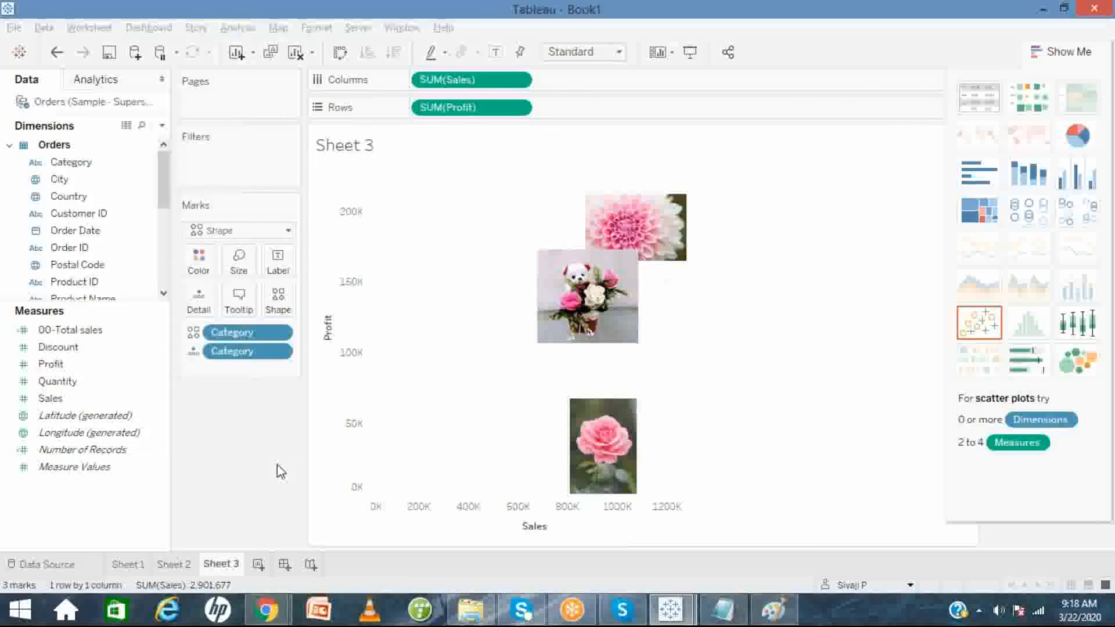